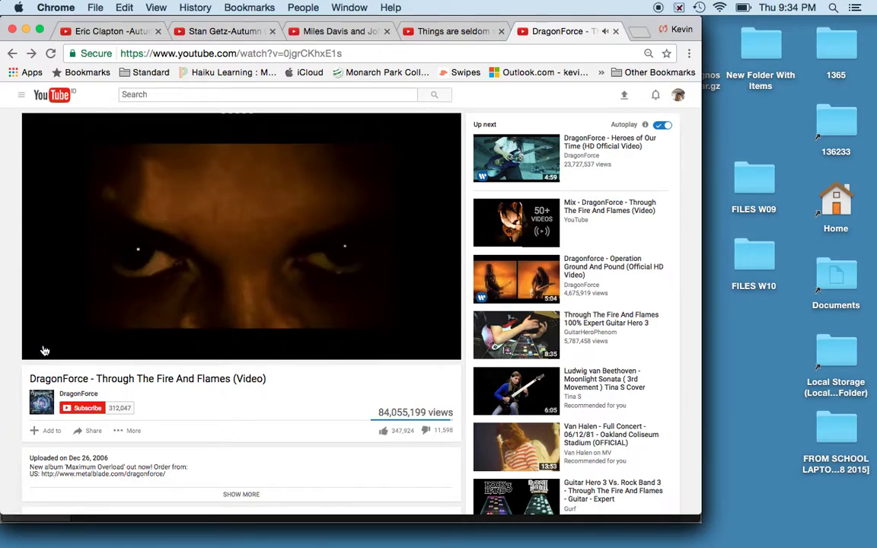
Pause the DragonForce video and switch to Logic Pro X.
{"action": "left_click", "coordinate": [45, 350]}
{"action": "key", "text": "ctrl+super+Escape"}
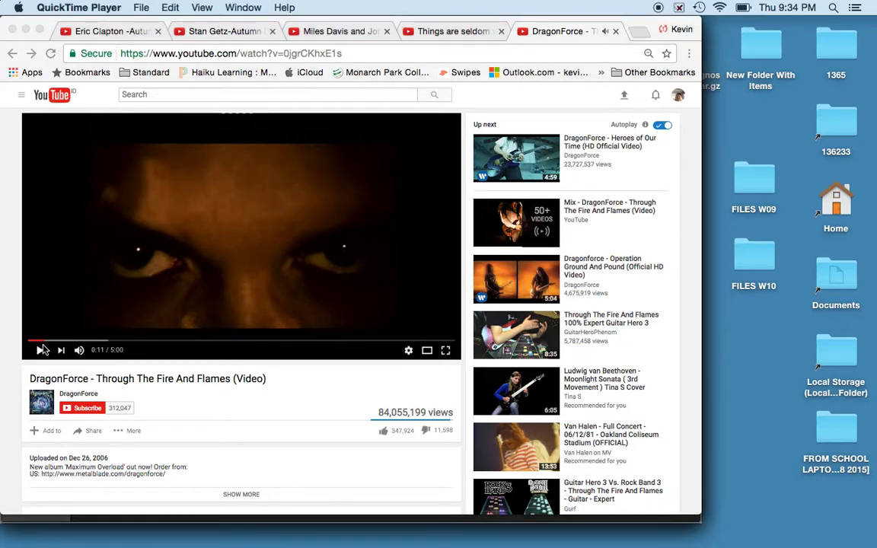
{"action": "key", "text": "super+Tab"}
{"action": "key", "text": "super+Tab"}
{"action": "key", "text": "super+Tab"}
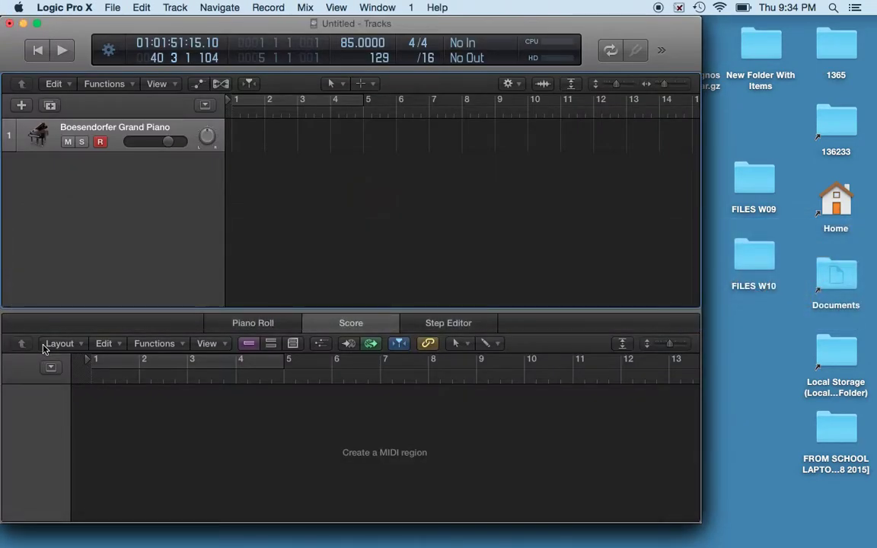
Create an empty MIDI region at bar 1 on the Boesendorfer Grand Piano track and show it in an enlarged Piano Roll.
{"action": "right_click", "coordinate": [153, 132]}
{"action": "left_click", "coordinate": [348, 166]}
{"action": "right_click", "coordinate": [244, 127]}
{"action": "left_click", "coordinate": [267, 138]}
{"action": "right_click", "coordinate": [248, 134]}
{"action": "left_click", "coordinate": [112, 403]}
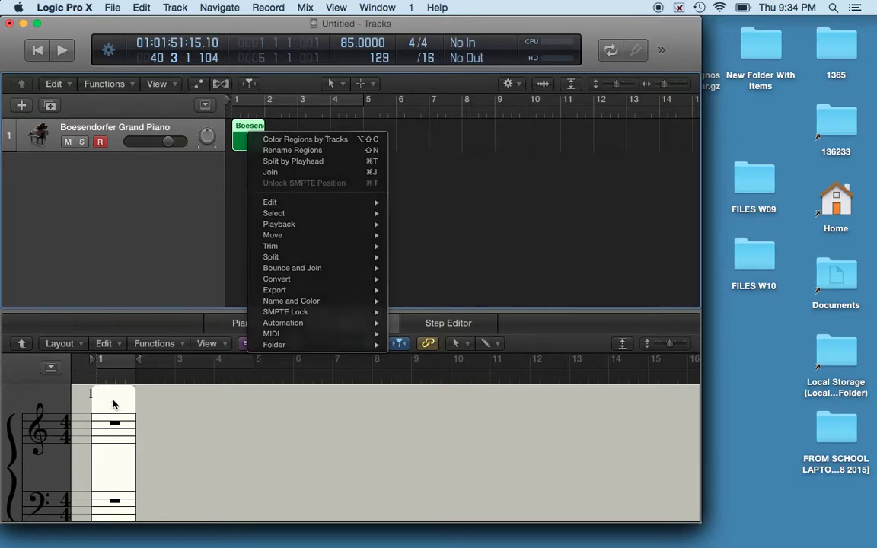
{"action": "left_click", "coordinate": [262, 322]}
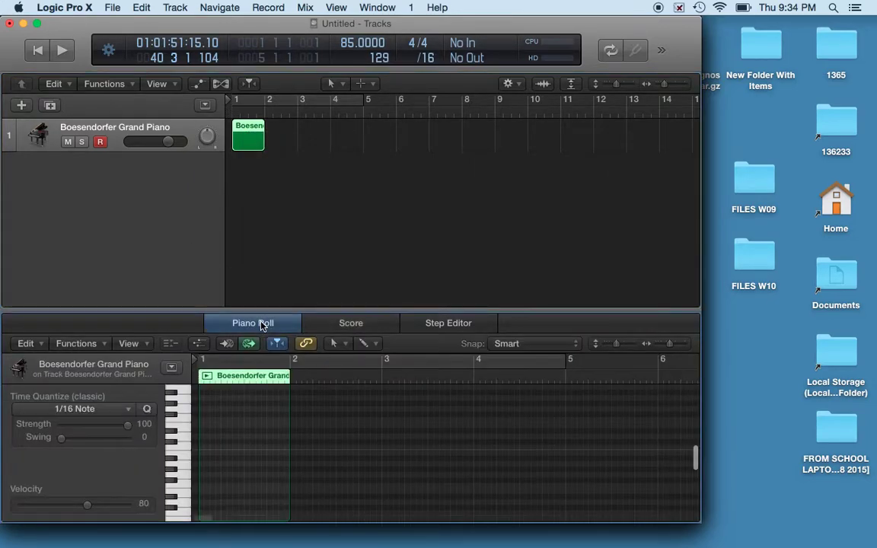
{"action": "left_click_drag", "start_coordinate": [215, 310], "coordinate": [215, 228]}
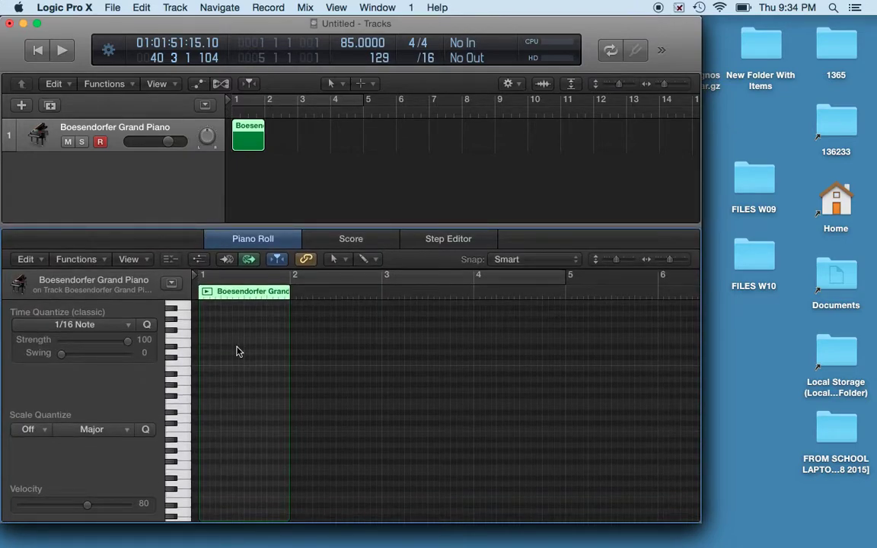
Draw sixteenth-length notes C3, D3, D#3, C3, D3, D#3, F3 and D3 on consecutive eighth-note positions of bar 1.
{"action": "scroll", "coordinate": [237, 351], "scroll_direction": "up", "scroll_amount": 8}
{"action": "scroll", "coordinate": [236, 351], "scroll_direction": "down", "scroll_amount": 3}
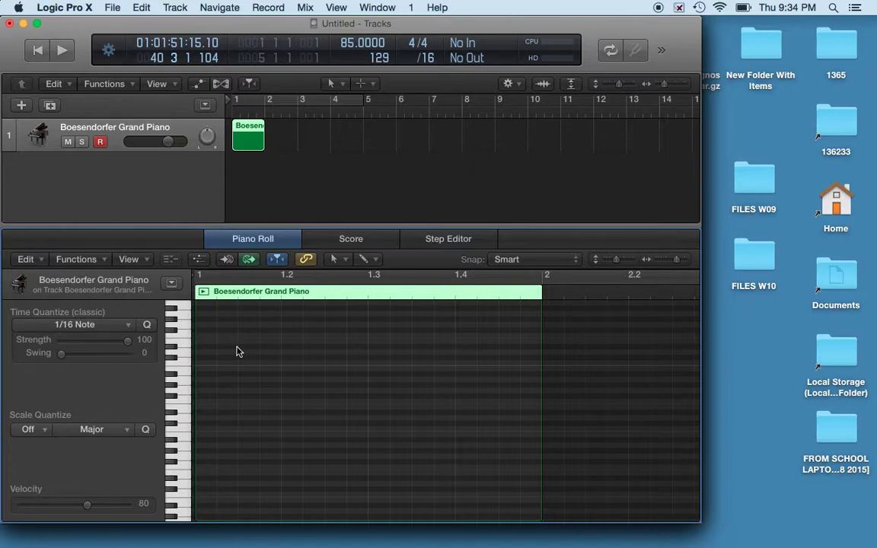
{"action": "left_click", "coordinate": [203, 363]}
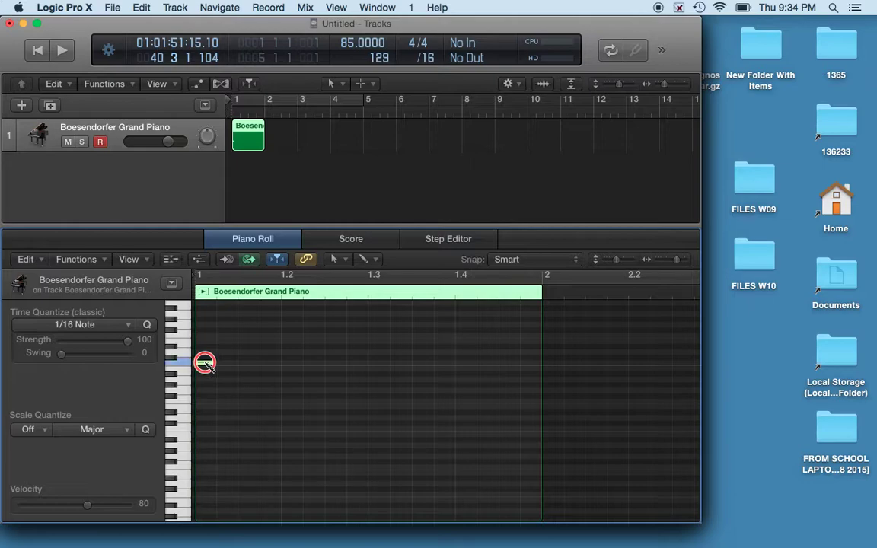
{"action": "left_click", "coordinate": [205, 363]}
{"action": "key", "text": "XF86AudioRaiseVolume"}
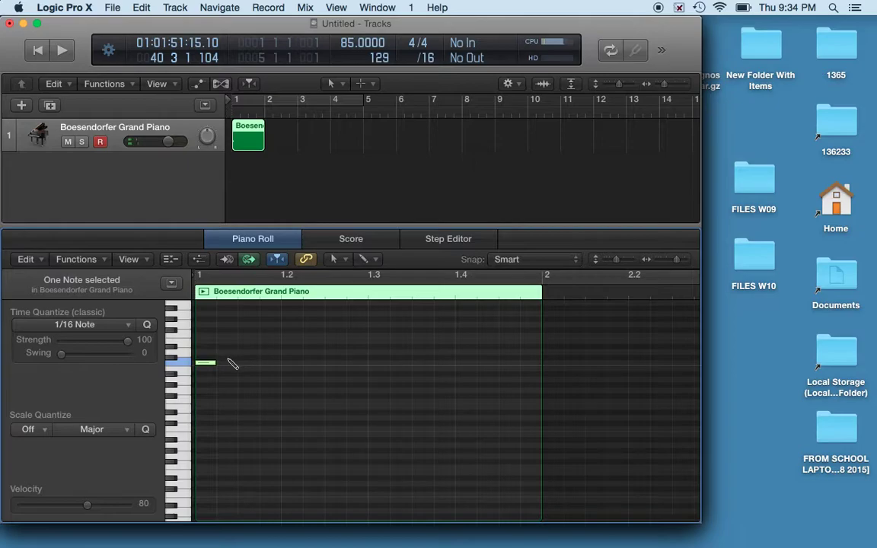
{"action": "left_click", "coordinate": [245, 352]}
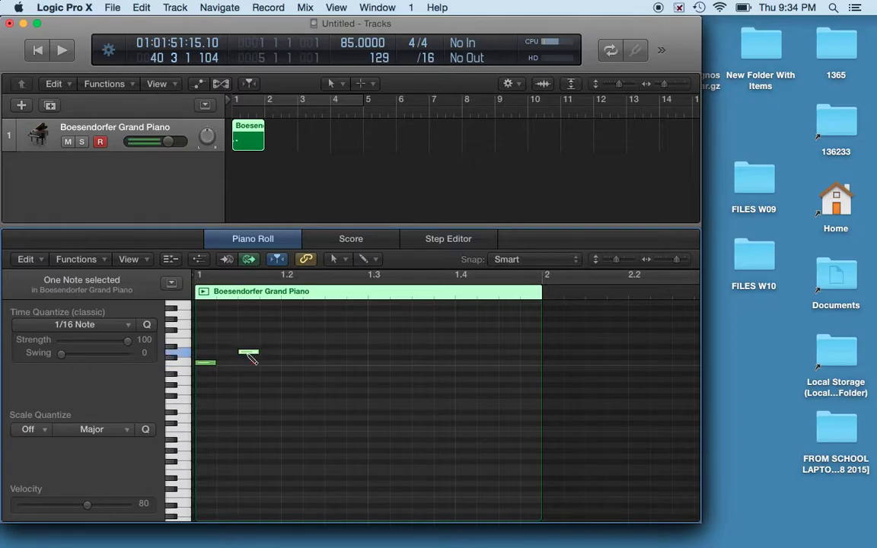
{"action": "left_click", "coordinate": [290, 347]}
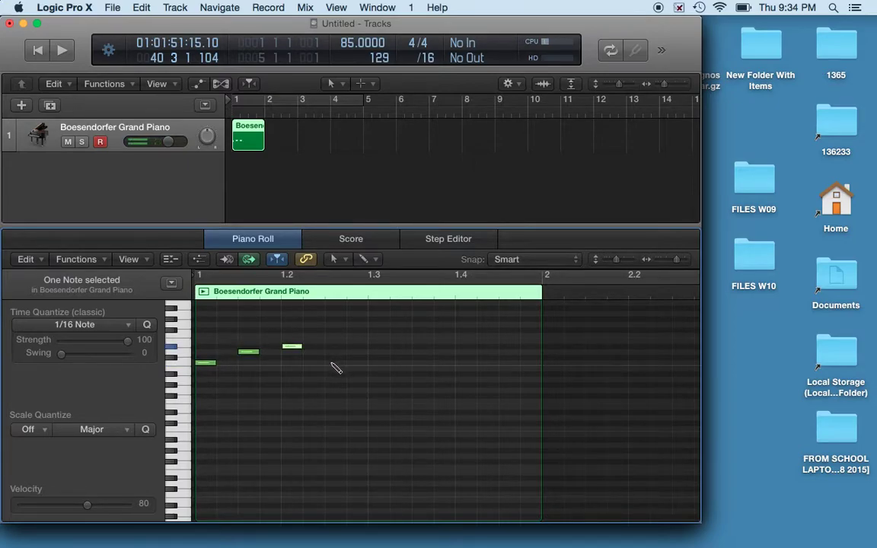
{"action": "left_click", "coordinate": [328, 363]}
{"action": "left_click", "coordinate": [372, 353]}
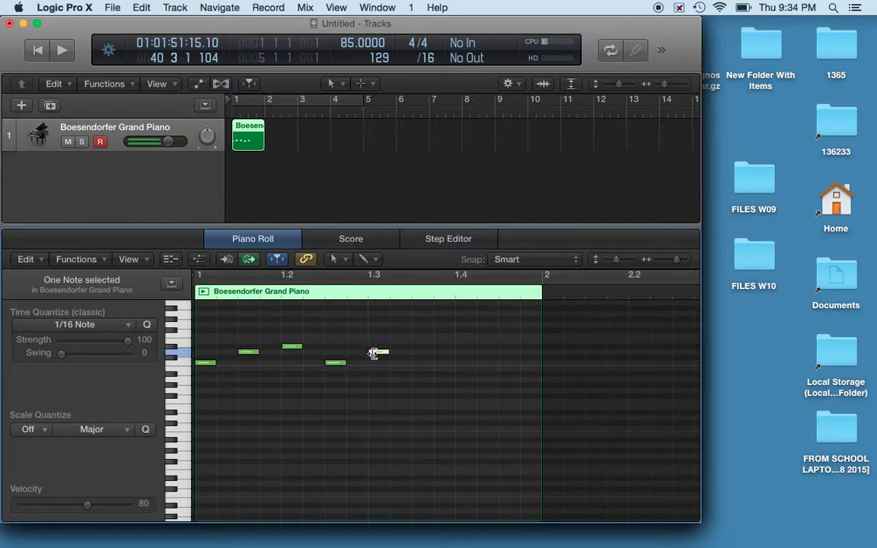
{"action": "left_click", "coordinate": [416, 347]}
{"action": "left_click_drag", "start_coordinate": [464, 344], "coordinate": [466, 339]}
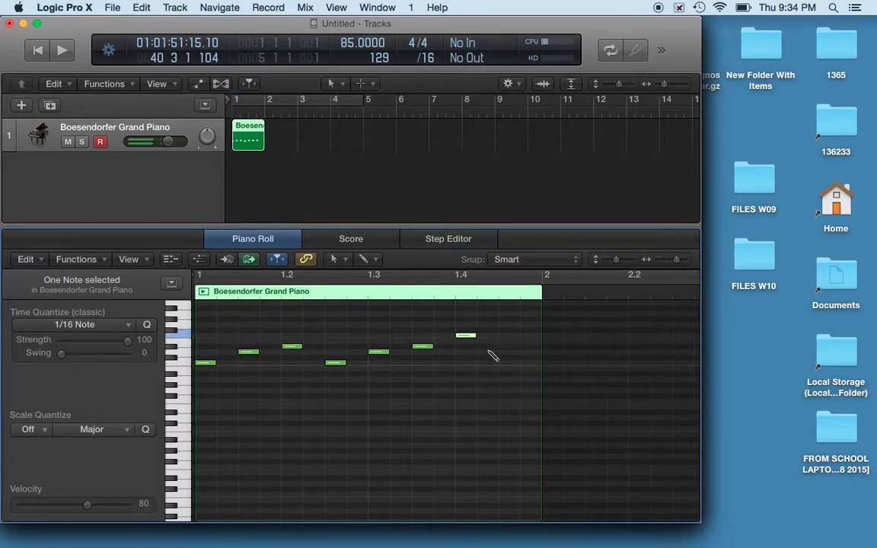
{"action": "left_click", "coordinate": [502, 353]}
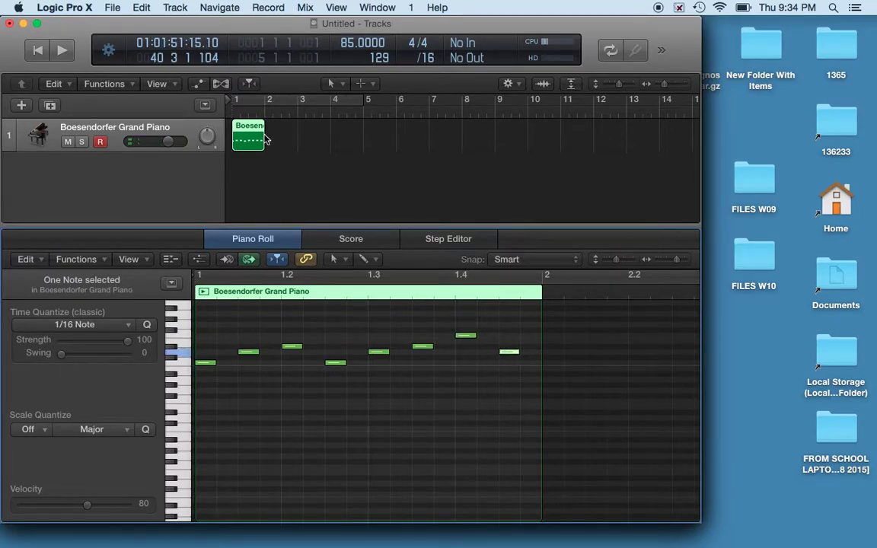
Extend the piano region to about the middle of bar 4 and draw G3, D#3 and F3 on bar 2's first three eighths.
{"action": "left_click_drag", "start_coordinate": [265, 139], "coordinate": [346, 144]}
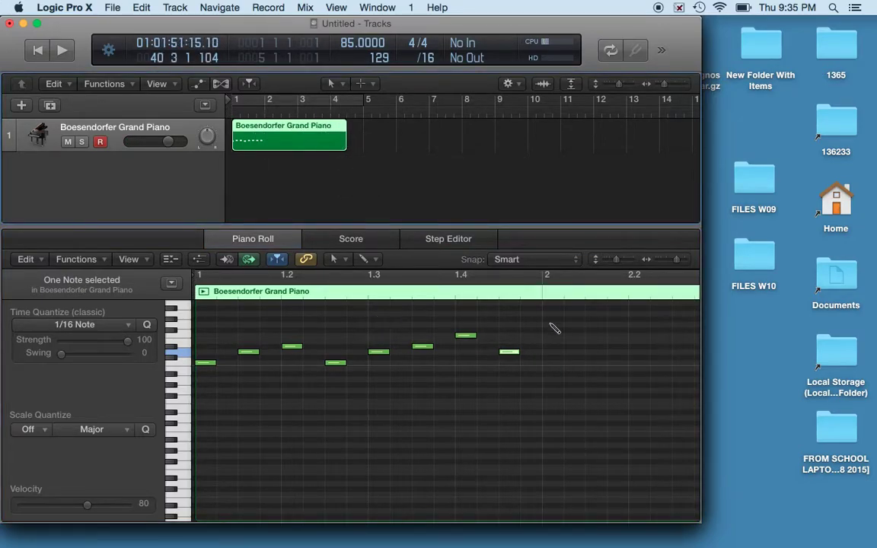
{"action": "left_click", "coordinate": [545, 334]}
{"action": "left_click_drag", "start_coordinate": [551, 338], "coordinate": [591, 346]}
{"action": "left_click", "coordinate": [588, 341]}
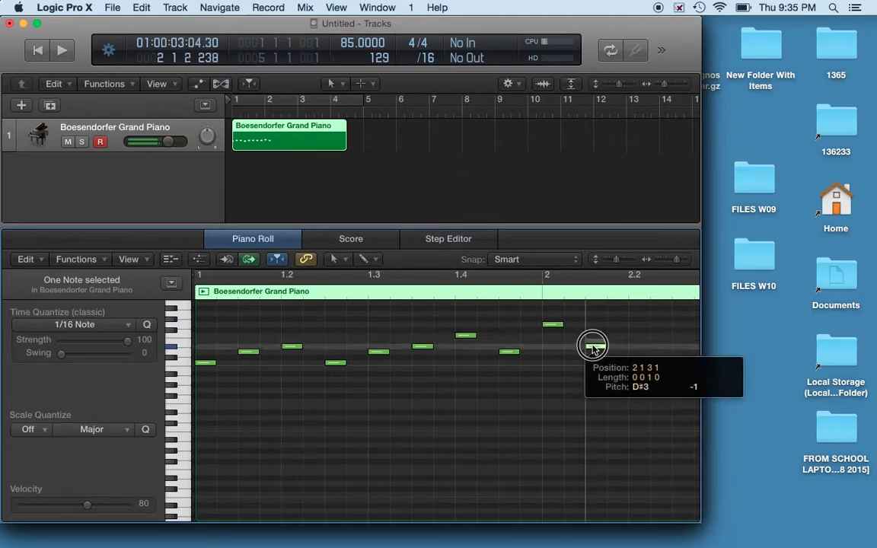
{"action": "left_click", "coordinate": [636, 334]}
{"action": "scroll", "coordinate": [651, 348], "scroll_direction": "right", "scroll_amount": 5}
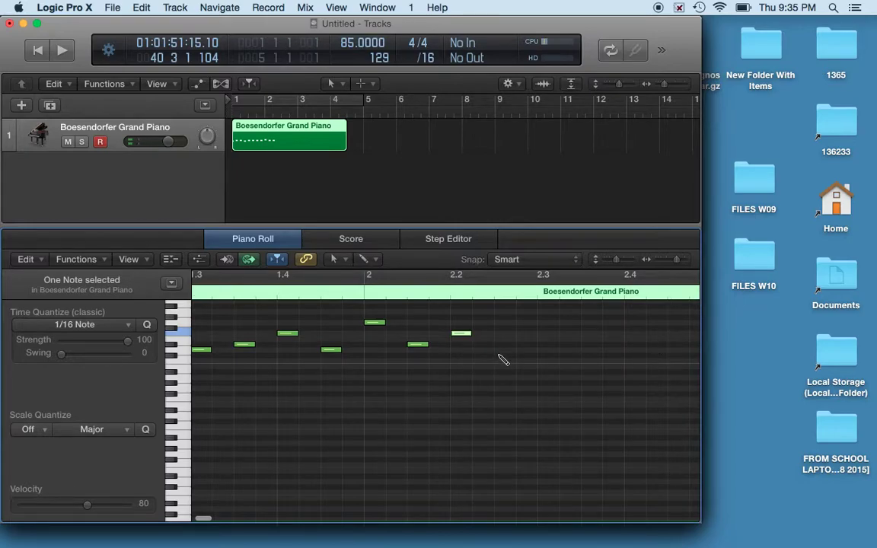
Complete bar 2 with D3, D#3, C3, D3 and A#2 on the remaining eighth-note positions.
{"action": "left_click", "coordinate": [501, 350]}
{"action": "left_click", "coordinate": [544, 344]}
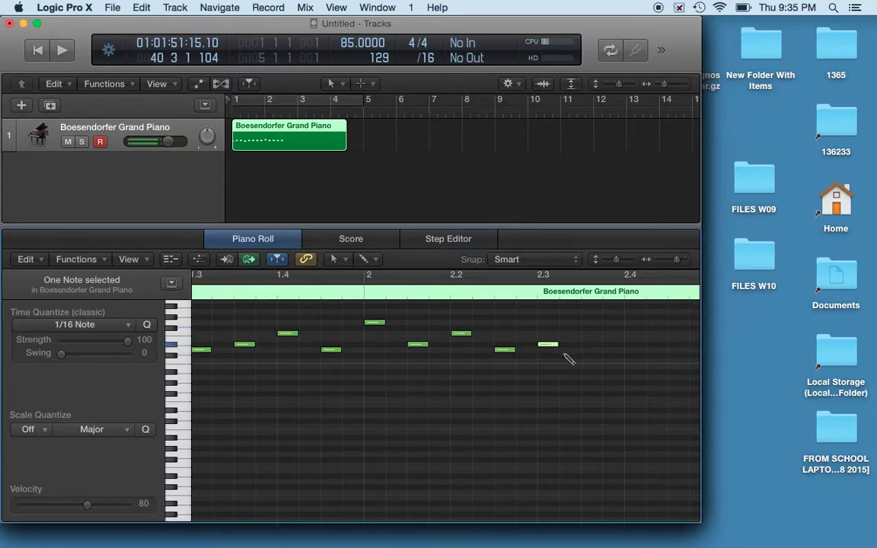
{"action": "left_click", "coordinate": [584, 361]}
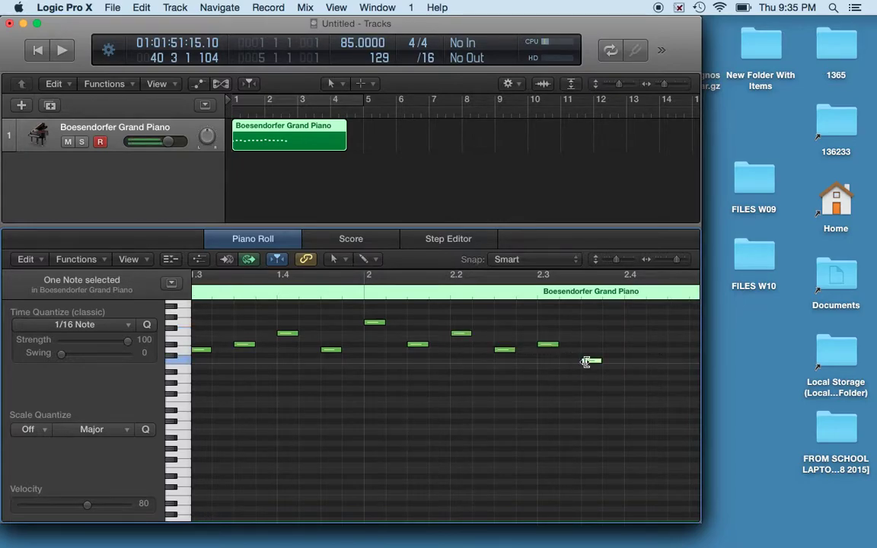
{"action": "left_click", "coordinate": [631, 350]}
{"action": "scroll", "coordinate": [631, 358], "scroll_direction": "right", "scroll_amount": 3}
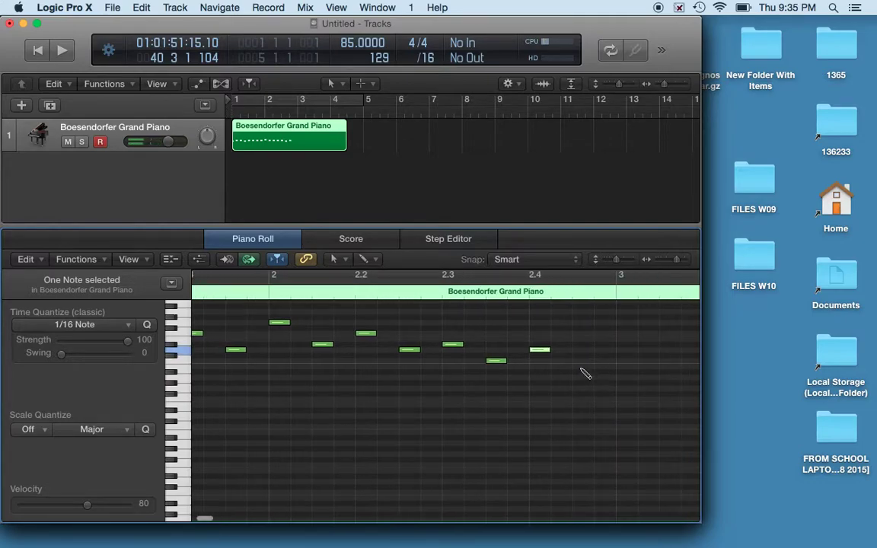
{"action": "left_click", "coordinate": [578, 367]}
Play the melody from the start and copy all its notes three semitones higher as a harmony line.
{"action": "left_click_drag", "start_coordinate": [581, 370], "coordinate": [67, 303]}
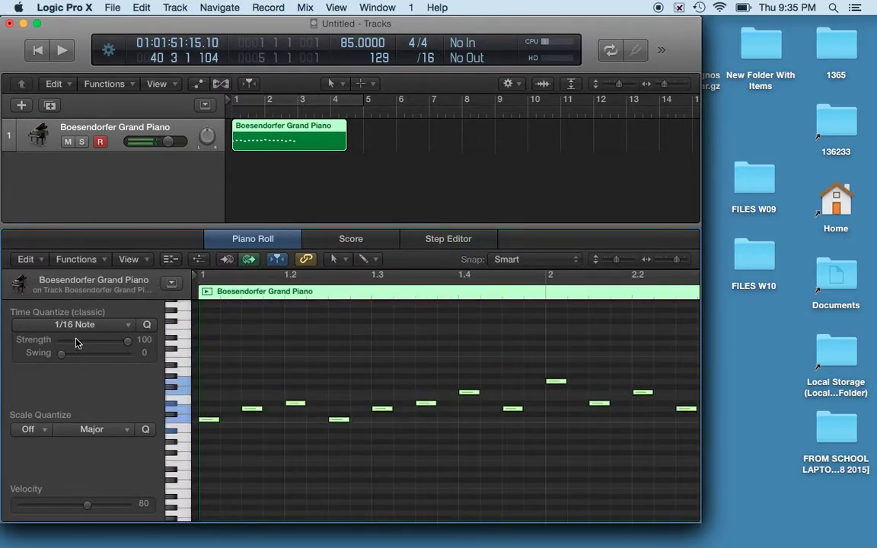
{"action": "key", "text": "Return"}
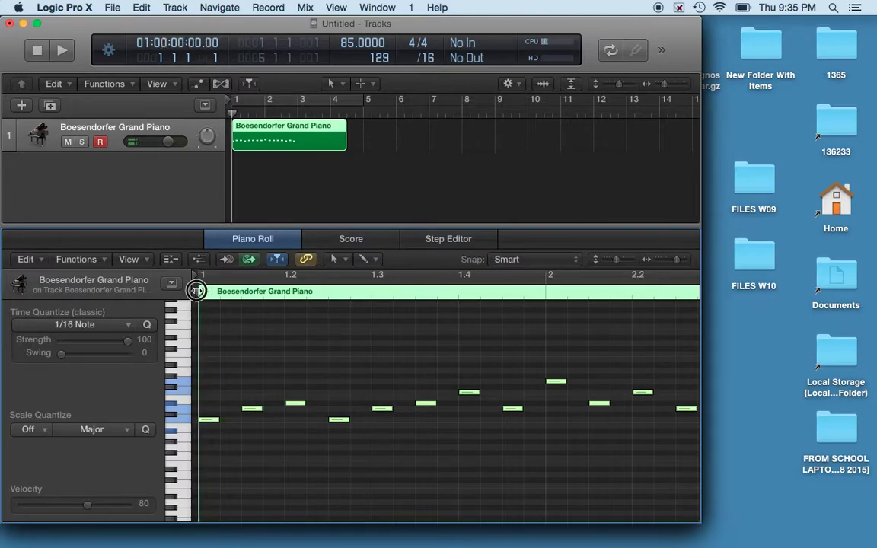
{"action": "key", "text": "super+v"}
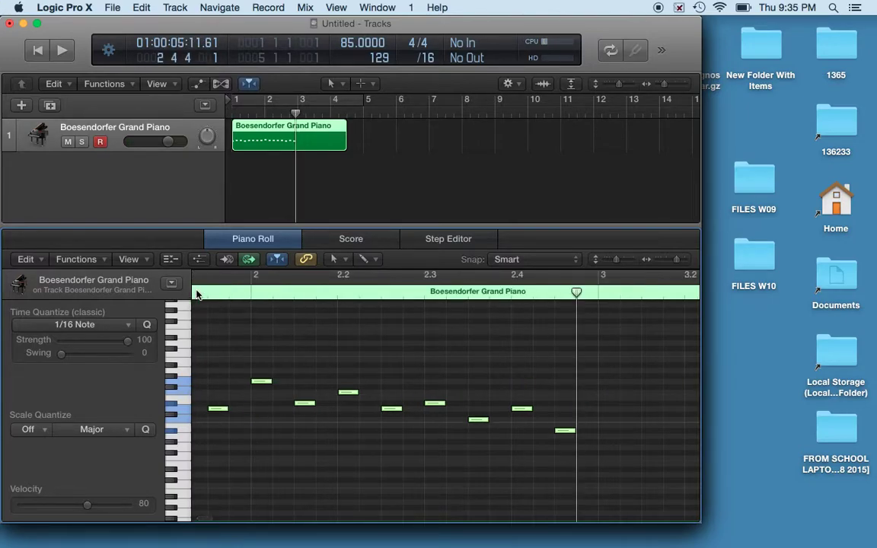
{"action": "scroll", "coordinate": [197, 295], "scroll_direction": "left", "scroll_amount": 10}
{"action": "left_click", "coordinate": [207, 422]}
{"action": "left_click_drag", "start_coordinate": [207, 421], "coordinate": [210, 401]}
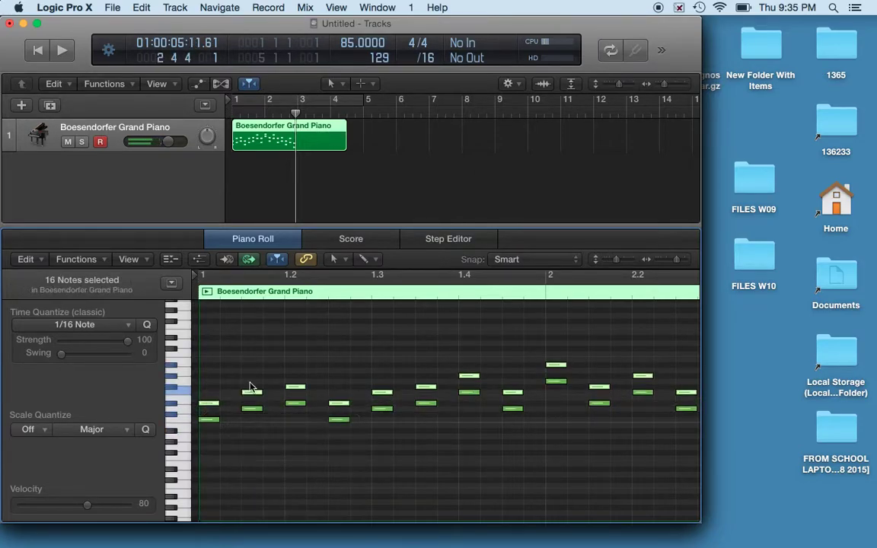
Raise the two harmony notes above the D#3 notes in bar 1 to G3 and audition the neighbouring harmony notes.
{"action": "left_click", "coordinate": [250, 389]}
{"action": "left_click_drag", "start_coordinate": [294, 388], "coordinate": [427, 382]}
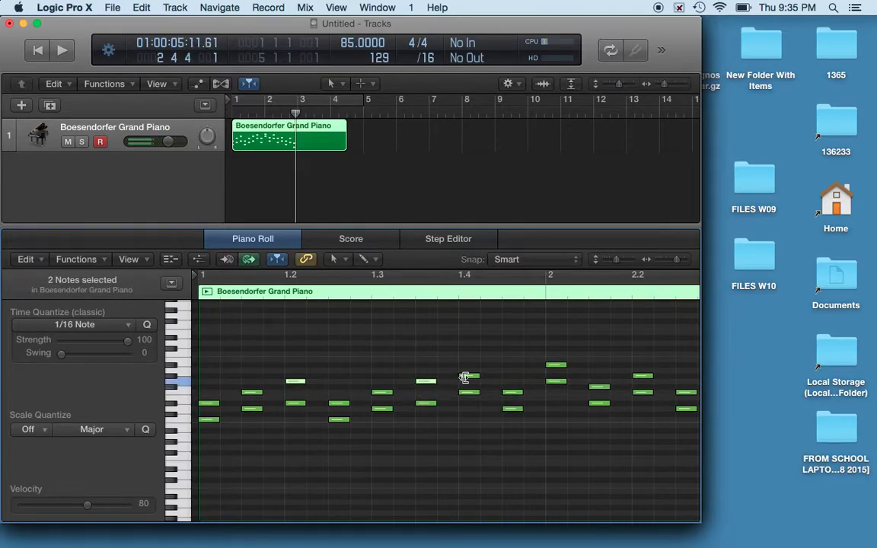
{"action": "left_click", "coordinate": [469, 376]}
{"action": "left_click", "coordinate": [519, 391]}
{"action": "left_click", "coordinate": [555, 364]}
Raise the two harmony notes above the D#3 notes in bar 2 to G3.
{"action": "scroll", "coordinate": [579, 379], "scroll_direction": "right", "scroll_amount": 5}
{"action": "left_click", "coordinate": [529, 389]}
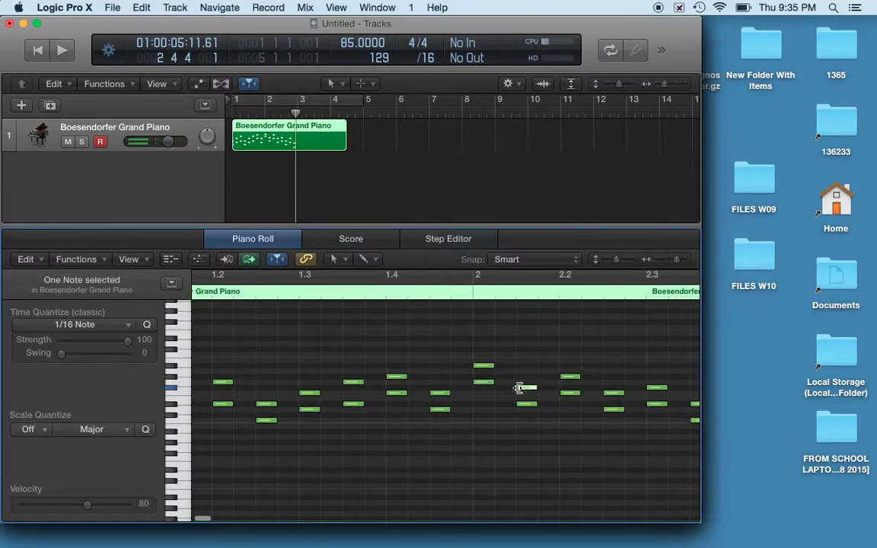
{"action": "left_click_drag", "start_coordinate": [511, 392], "coordinate": [655, 381]}
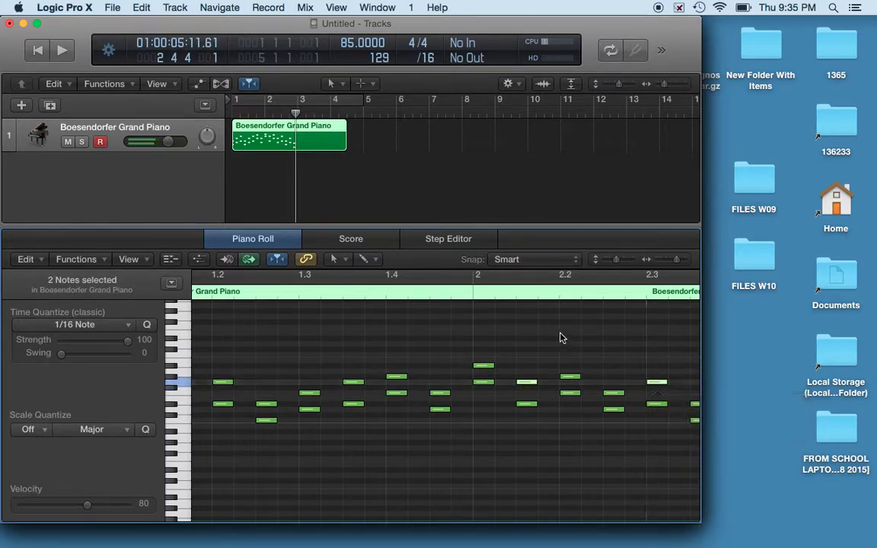
Audition the remaining notes of bar 2 and raise the final harmony note to D3.
{"action": "scroll", "coordinate": [607, 371], "scroll_direction": "right", "scroll_amount": 3}
{"action": "left_click", "coordinate": [549, 386]}
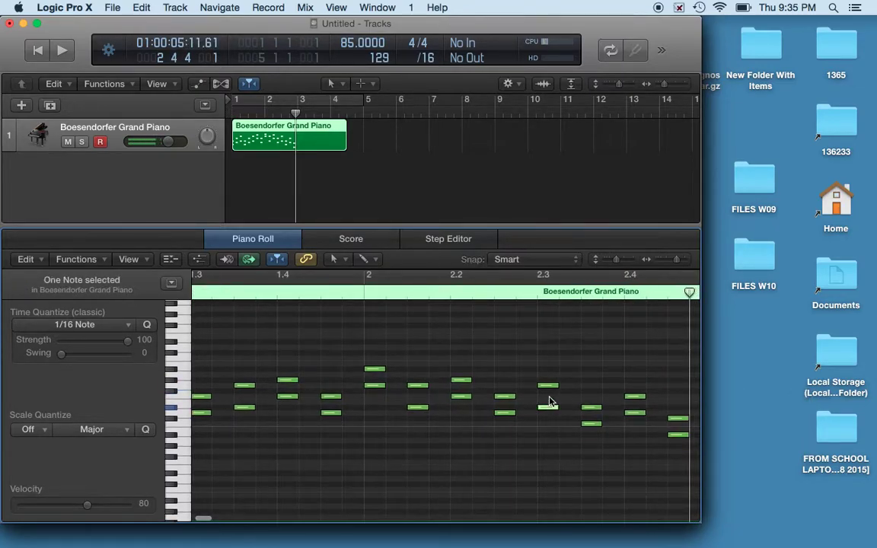
{"action": "left_click", "coordinate": [590, 407]}
{"action": "left_click", "coordinate": [632, 397]}
{"action": "scroll", "coordinate": [643, 415], "scroll_direction": "right", "scroll_amount": 3}
{"action": "left_click_drag", "start_coordinate": [622, 419], "coordinate": [622, 413]}
{"action": "scroll", "coordinate": [392, 389], "scroll_direction": "left", "scroll_amount": 10}
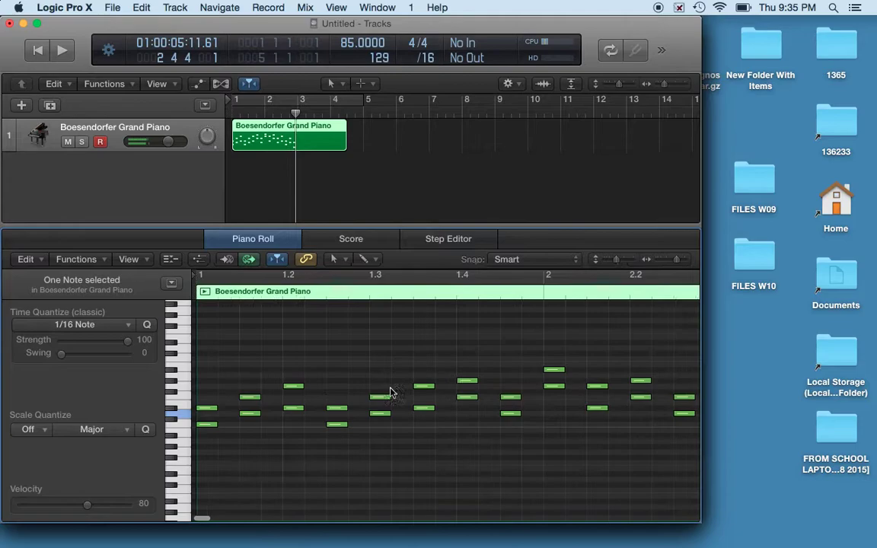
Play back the harmonized phrase from the start and select all its notes.
{"action": "left_click", "coordinate": [207, 293]}
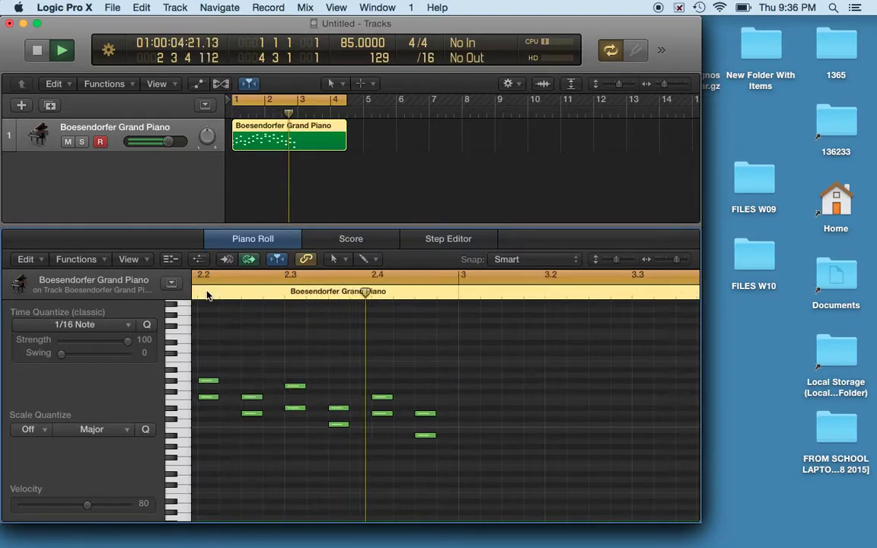
{"action": "left_click", "coordinate": [208, 294]}
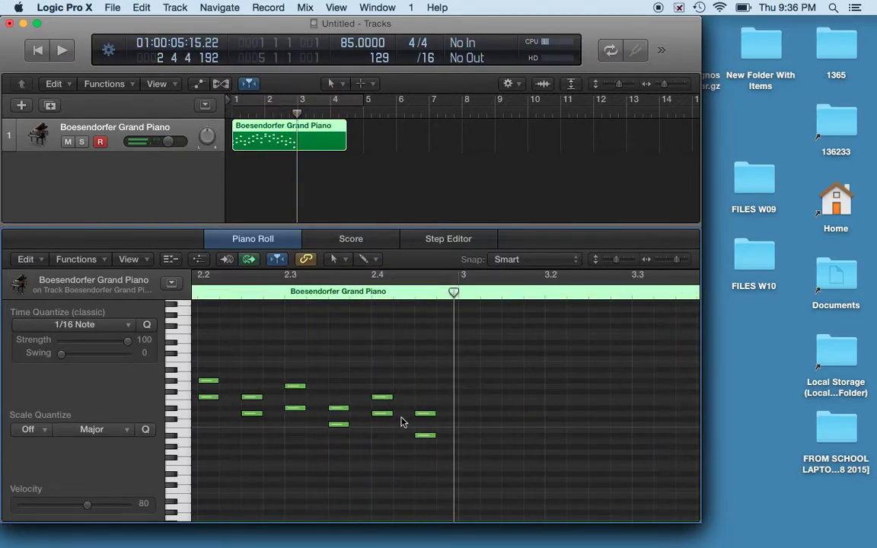
{"action": "left_click_drag", "start_coordinate": [467, 369], "coordinate": [59, 463]}
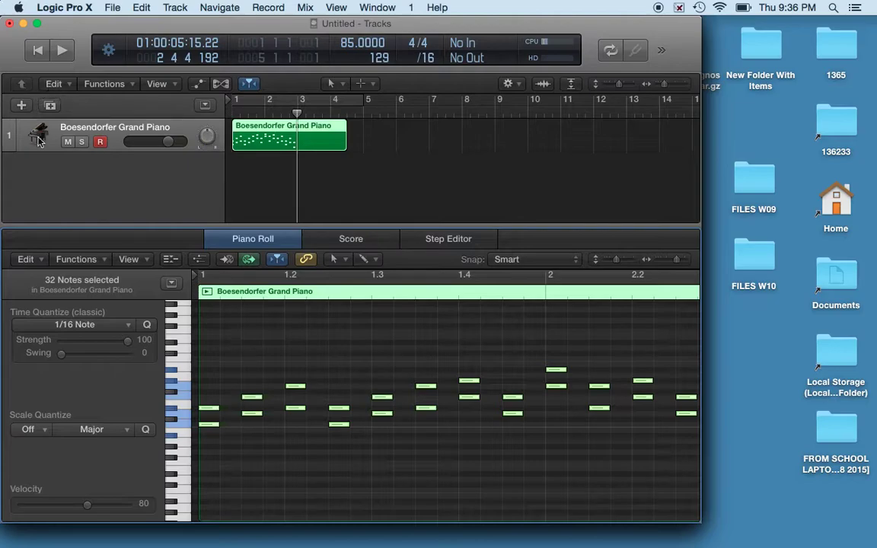
Make the project full screen, load the Ambient Plucked Strings synthesizer patch on the track and play the phrase with it.
{"action": "left_click", "coordinate": [37, 24]}
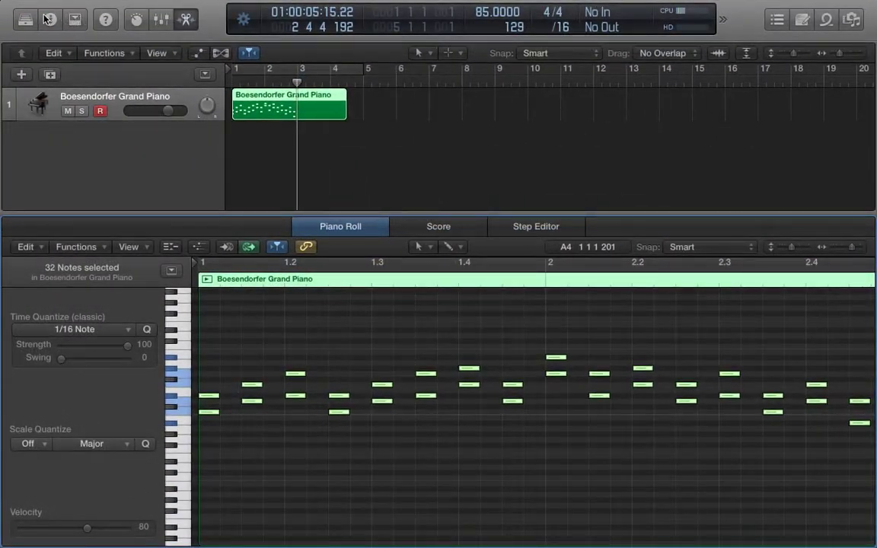
{"action": "left_click", "coordinate": [22, 19]}
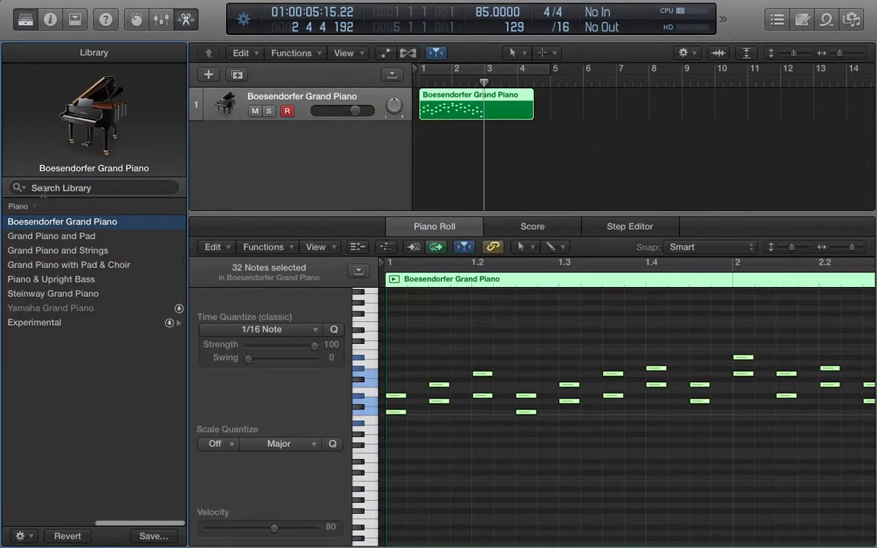
{"action": "left_click", "coordinate": [18, 206]}
{"action": "left_click", "coordinate": [30, 323]}
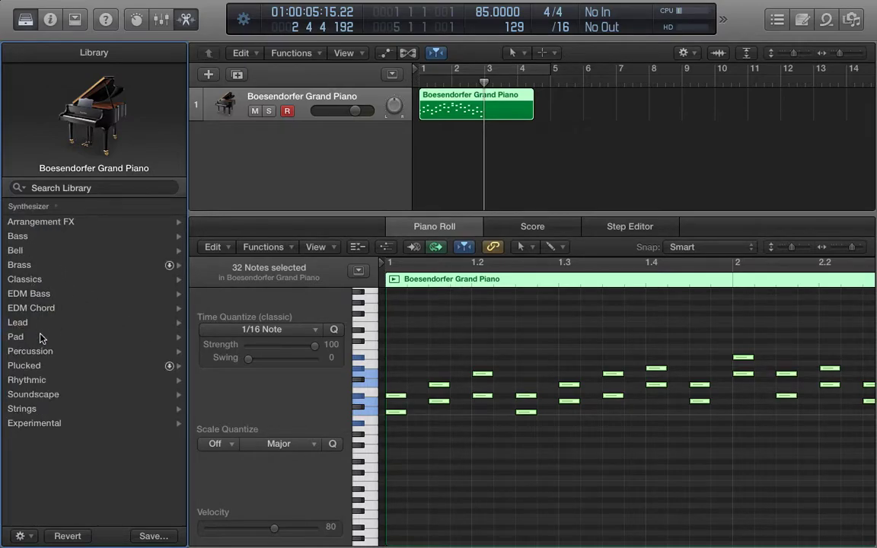
{"action": "left_click", "coordinate": [37, 364]}
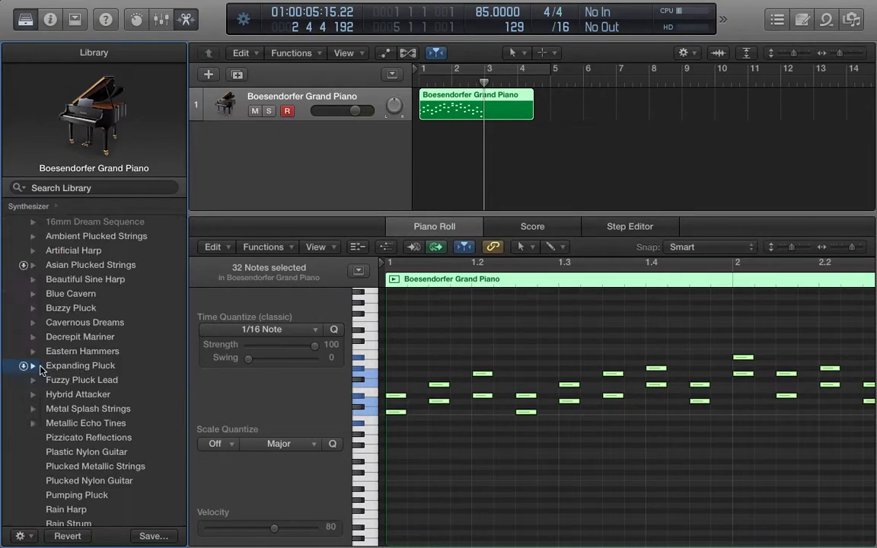
{"action": "left_click", "coordinate": [47, 239]}
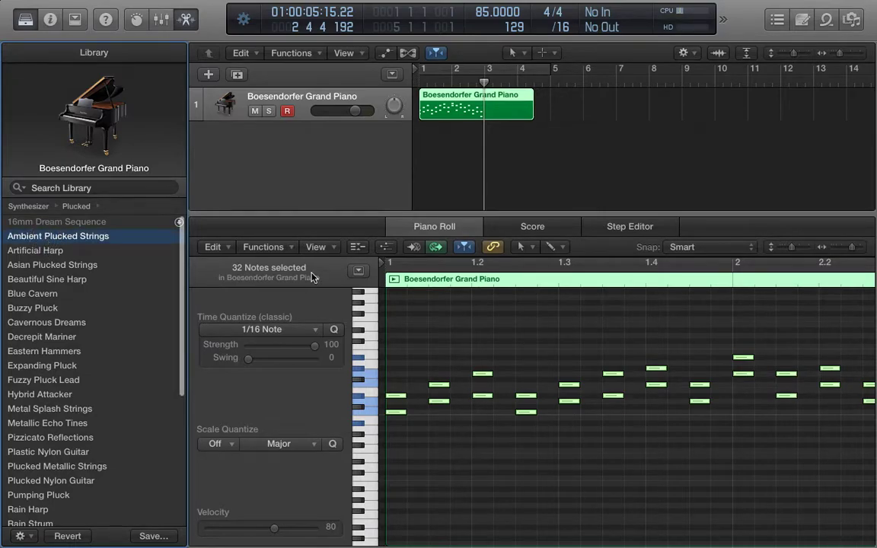
{"action": "left_click", "coordinate": [393, 280]}
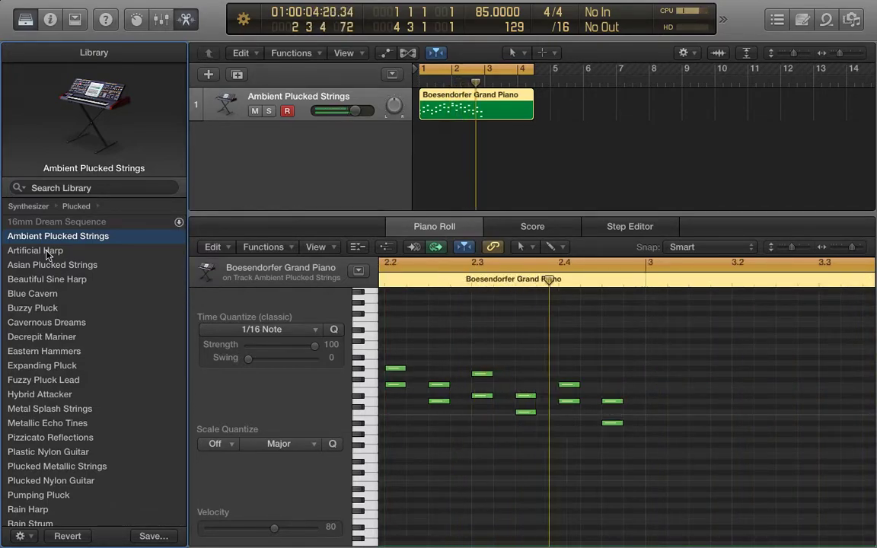
{"action": "key", "text": "space"}
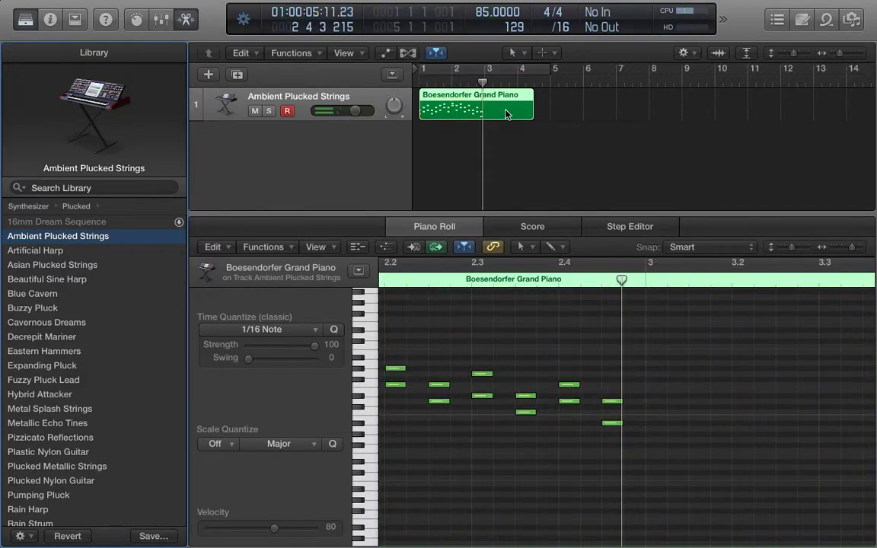
Shorten the region to end at bar 3, raise the tempo to 299 and audition the phrase.
{"action": "left_click_drag", "start_coordinate": [531, 113], "coordinate": [482, 109]}
{"action": "left_click_drag", "start_coordinate": [502, 21], "coordinate": [478, 4]}
{"action": "key", "text": "space"}
{"action": "key", "text": "space"}
{"action": "scroll", "coordinate": [413, 332], "scroll_direction": "left", "scroll_amount": 10}
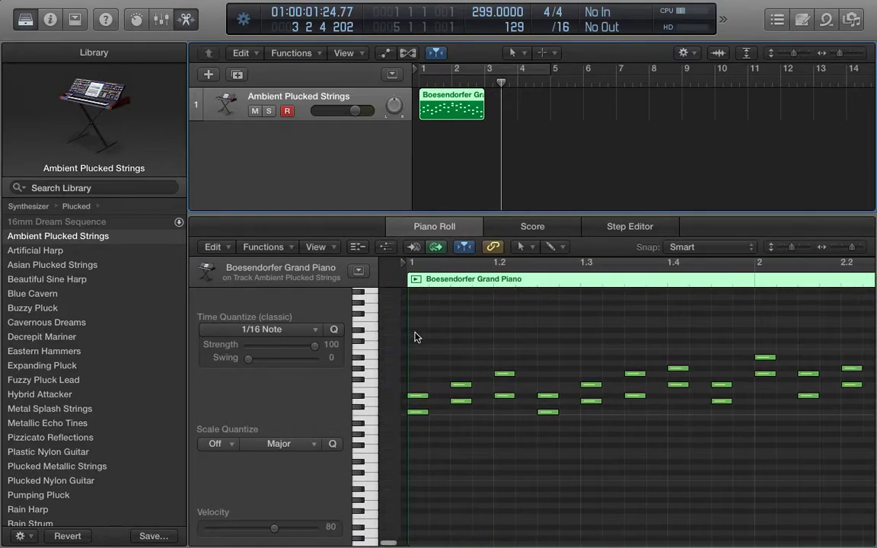
{"action": "left_click", "coordinate": [394, 279]}
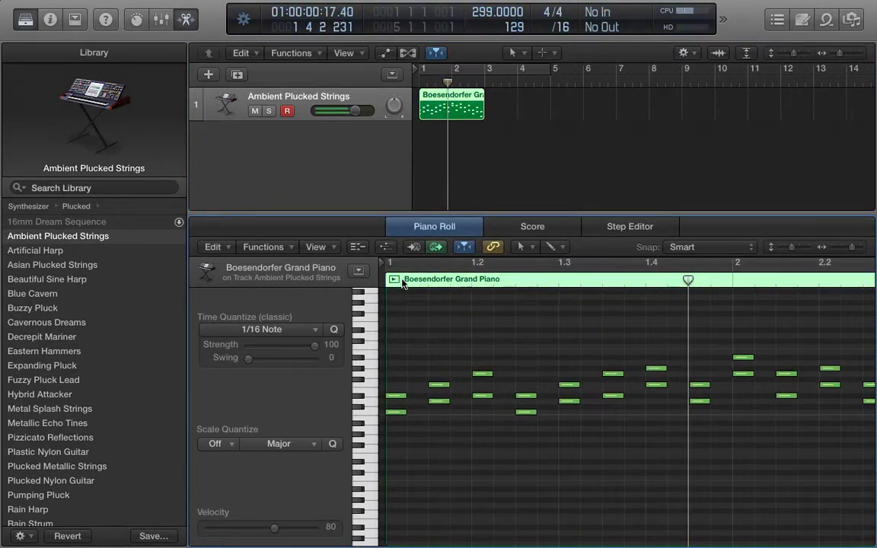
{"action": "left_click", "coordinate": [434, 271]}
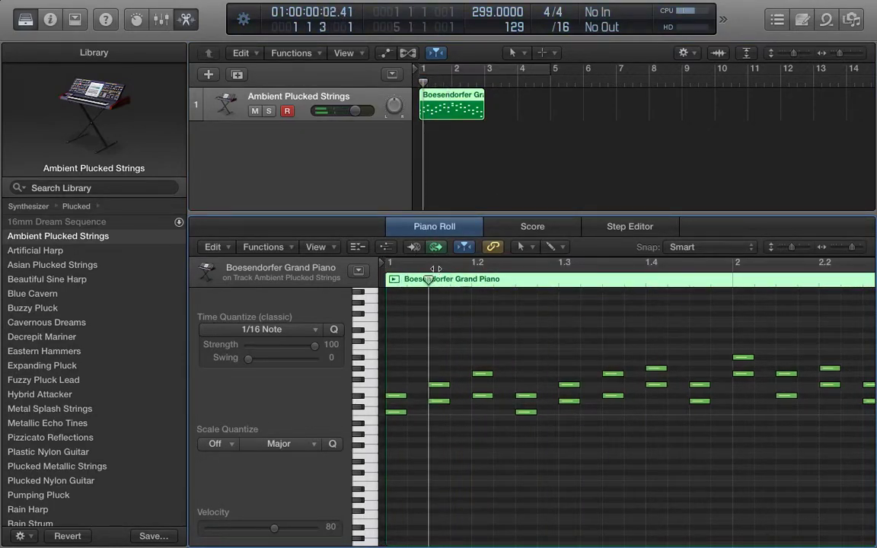
Set the cycle range over bars 1 and 2 and lower the tempo to 205 while playing the phrase.
{"action": "left_click_drag", "start_coordinate": [423, 70], "coordinate": [487, 67]}
{"action": "left_click_drag", "start_coordinate": [481, 21], "coordinate": [481, 98]}
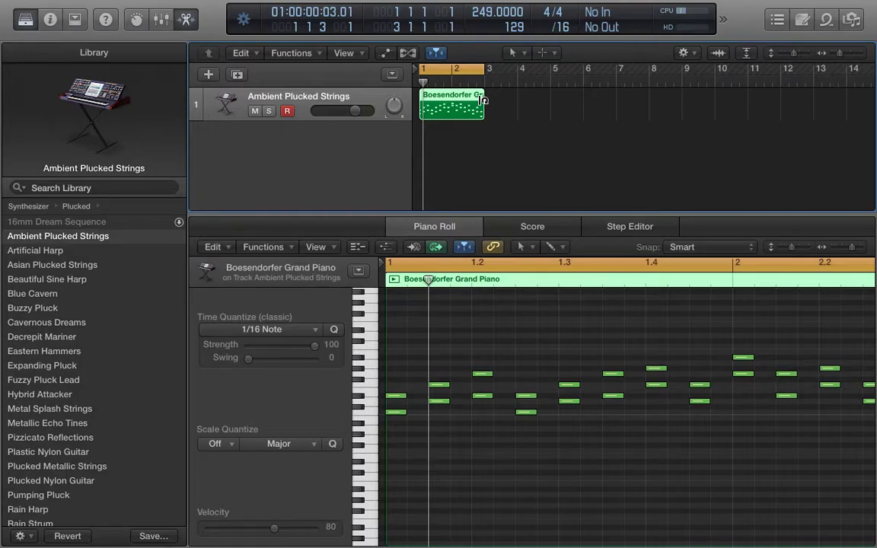
{"action": "key", "text": "space"}
{"action": "left_click_drag", "start_coordinate": [487, 13], "coordinate": [476, 86]}
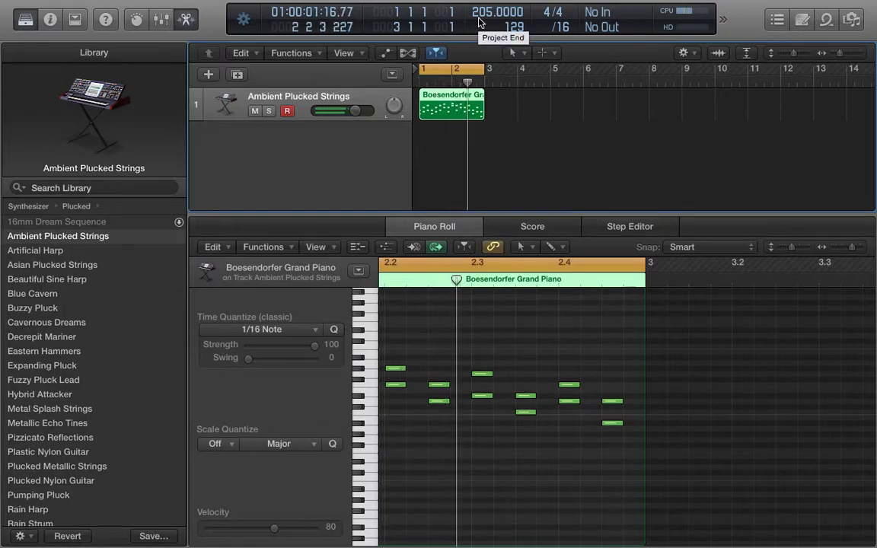
{"action": "scroll", "coordinate": [426, 401], "scroll_direction": "left", "scroll_amount": 10}
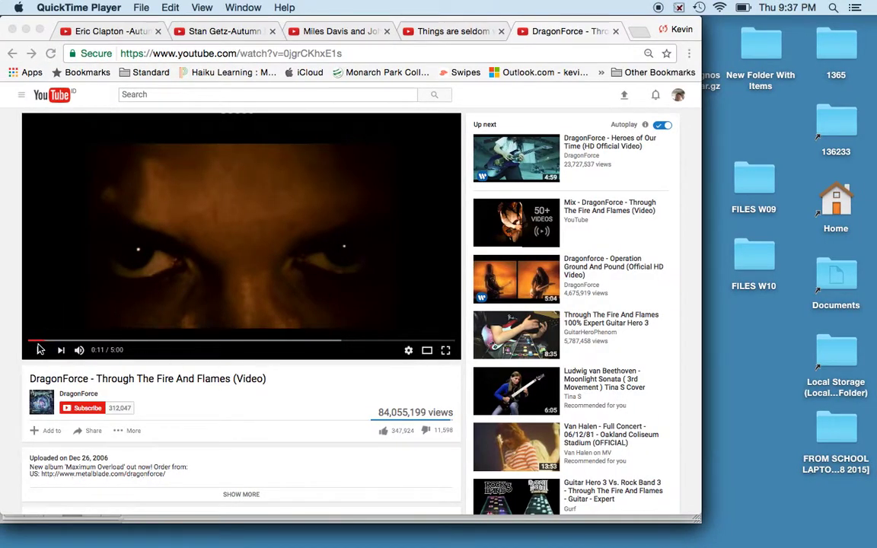
Switch to the browser, play the opening seconds of the DragonForce video from the start for comparison, and return to Logic Pro X.
{"action": "left_click", "coordinate": [22, 343]}
{"action": "left_click_drag", "start_coordinate": [43, 341], "coordinate": [21, 344]}
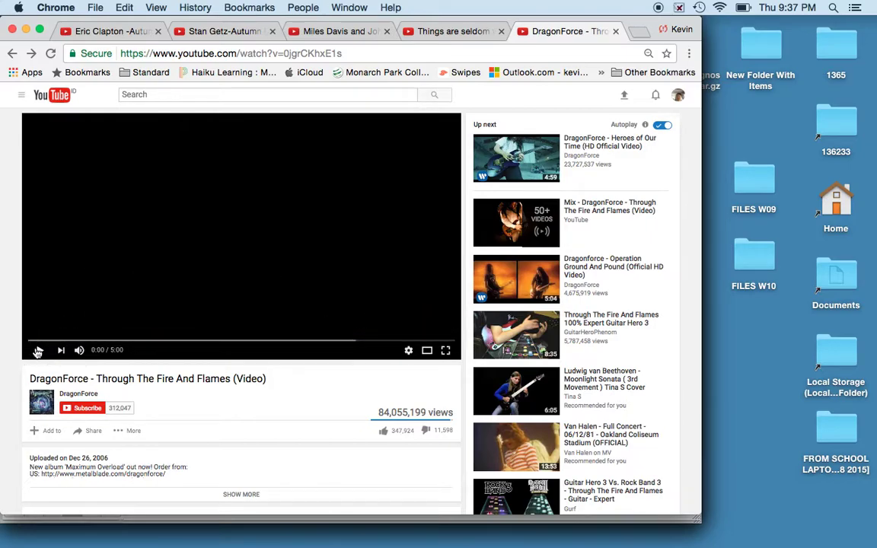
{"action": "left_click", "coordinate": [40, 350]}
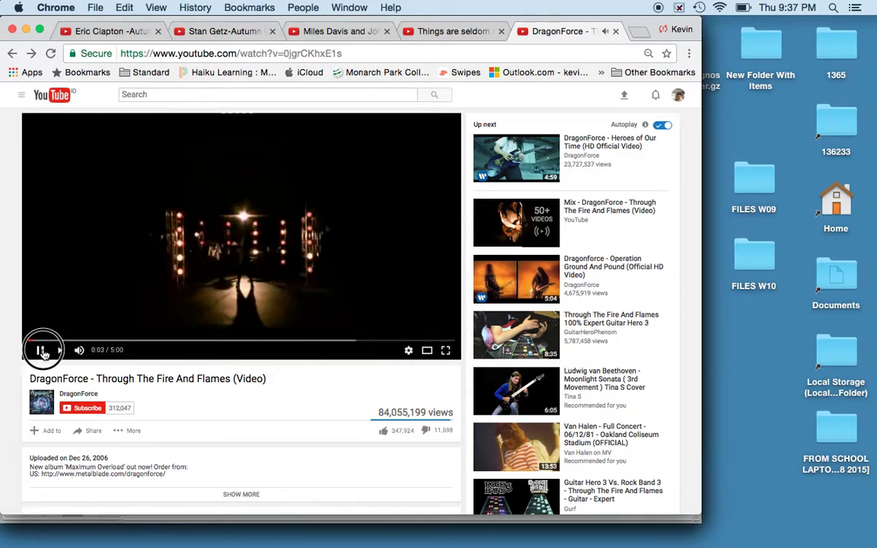
{"action": "left_click", "coordinate": [41, 351]}
{"action": "key", "text": "ctrl+super+Escape"}
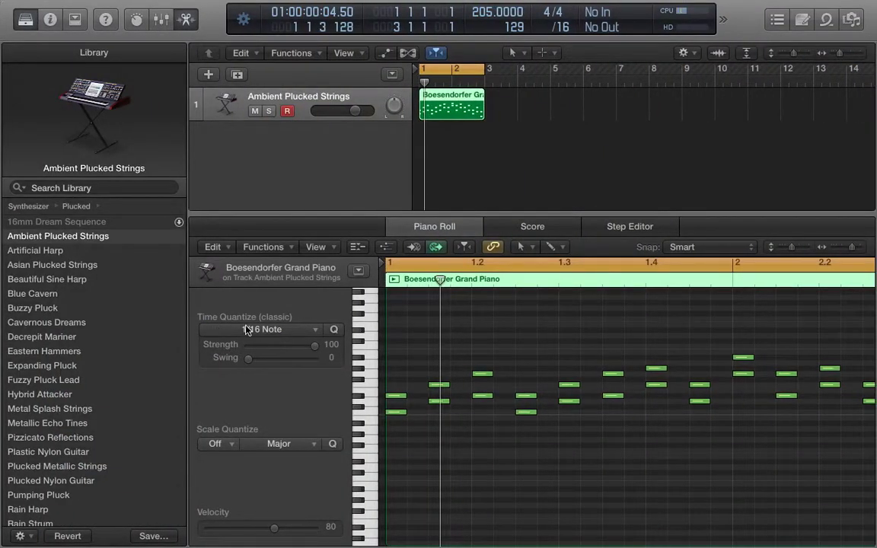
Play the looped phrase and add four B2 sixteenth notes in the gaps between the melody notes of beats 1 and 2.
{"action": "left_click", "coordinate": [393, 280]}
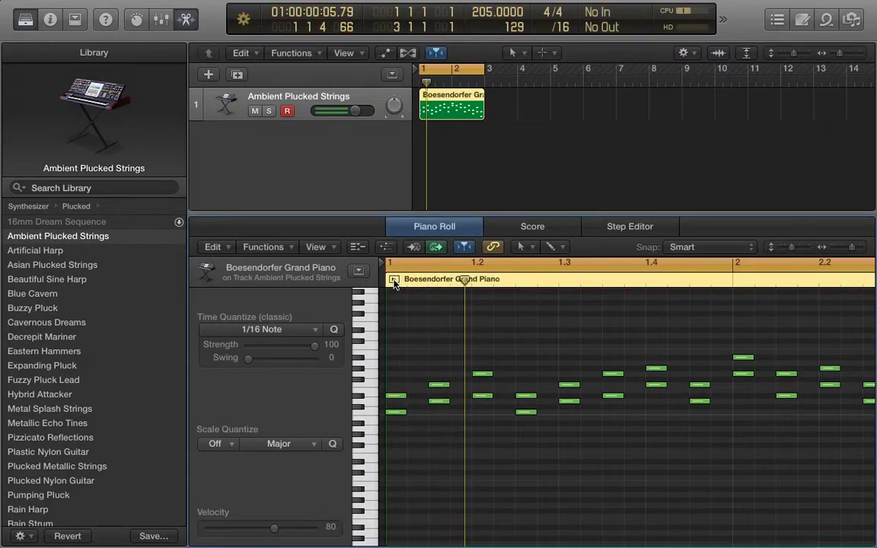
{"action": "left_click", "coordinate": [393, 281]}
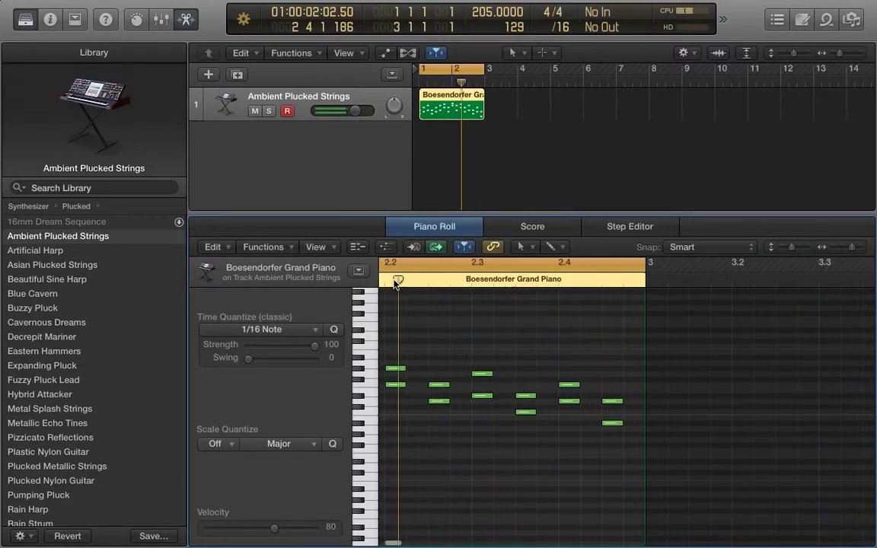
{"action": "left_click", "coordinate": [412, 418]}
{"action": "left_click", "coordinate": [453, 419]}
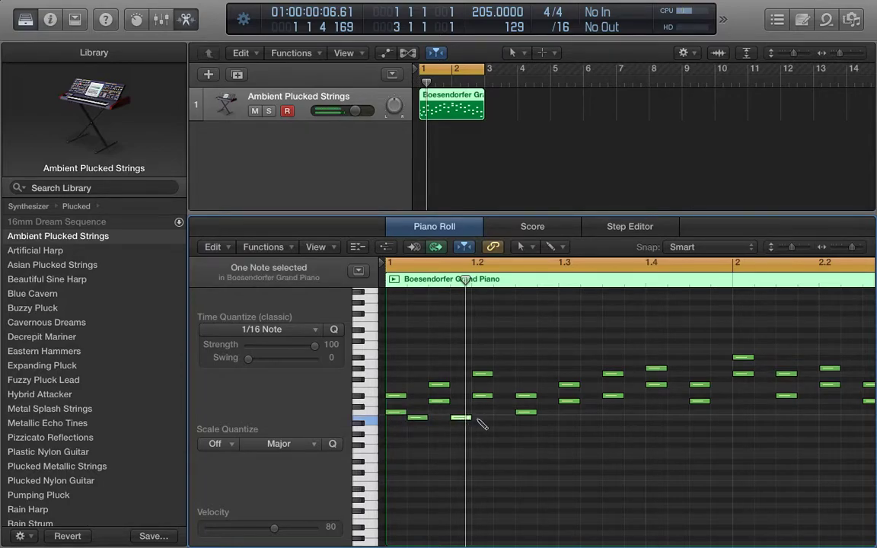
{"action": "left_click", "coordinate": [496, 417]}
{"action": "left_click", "coordinate": [540, 417]}
Copy the four low filler notes and paste them at 1.3, 2 and 2.3 to fill the rest of the two bars.
{"action": "left_click_drag", "start_coordinate": [411, 425], "coordinate": [548, 420]}
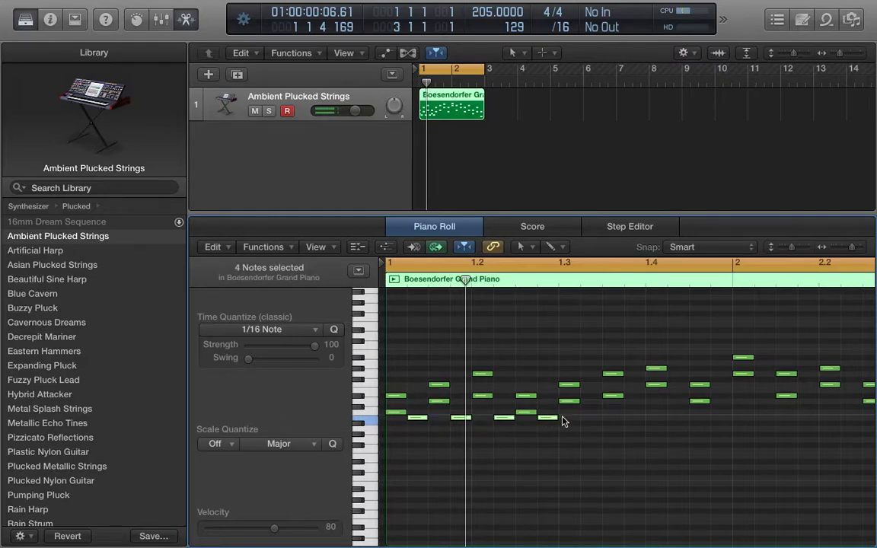
{"action": "left_click", "coordinate": [588, 420]}
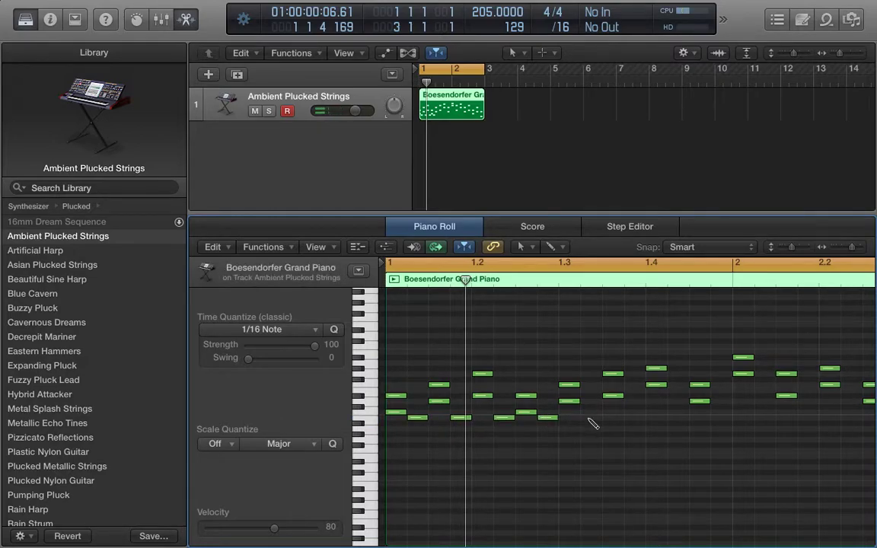
{"action": "left_click", "coordinate": [582, 282]}
{"action": "key", "text": "super+v"}
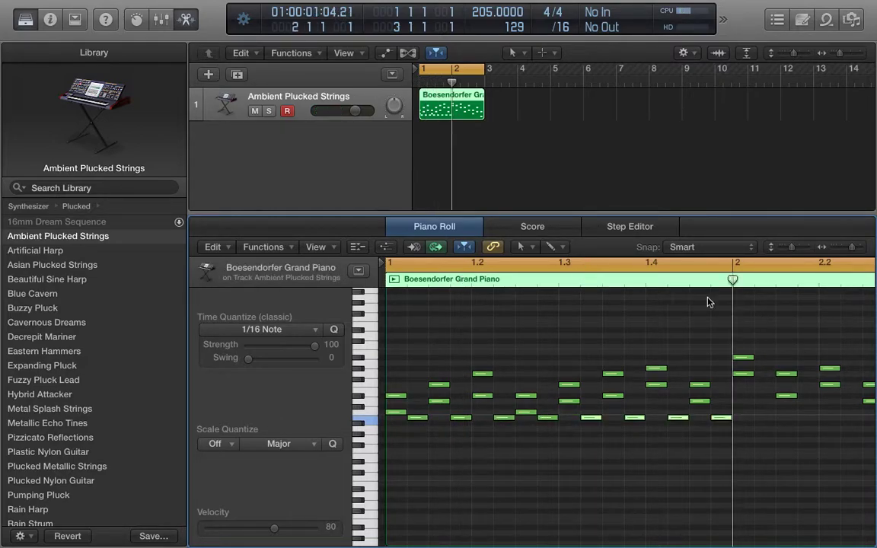
{"action": "left_click_drag", "start_coordinate": [737, 280], "coordinate": [754, 280]}
{"action": "key", "text": "super+v"}
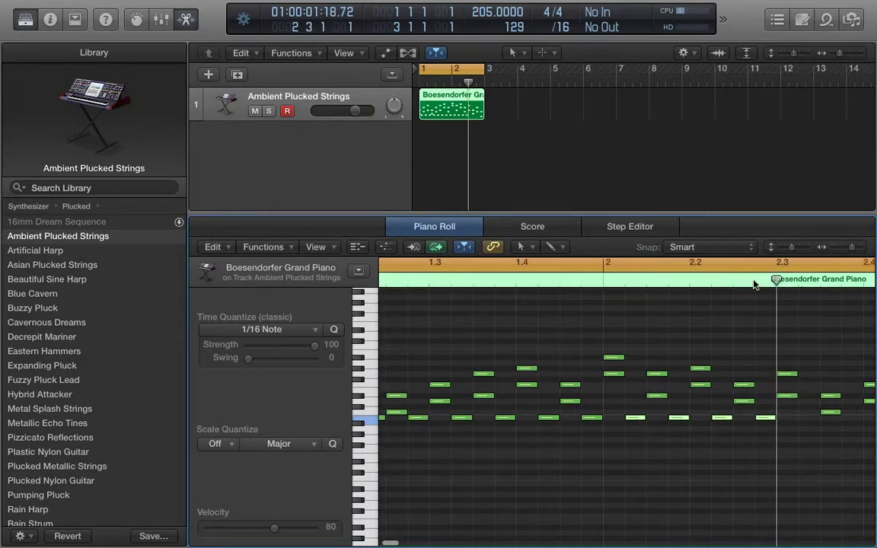
{"action": "scroll", "coordinate": [712, 323], "scroll_direction": "right", "scroll_amount": 8}
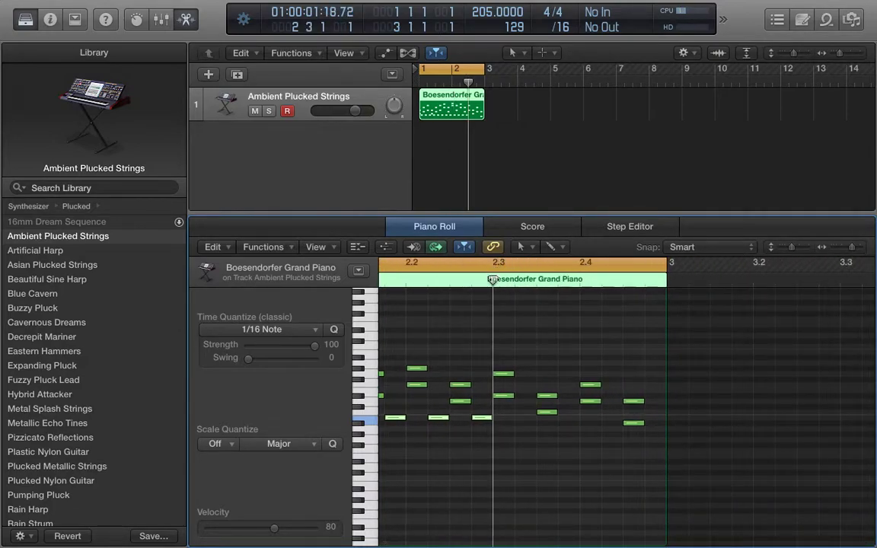
{"action": "left_click_drag", "start_coordinate": [494, 280], "coordinate": [514, 280]}
{"action": "key", "text": "super+v"}
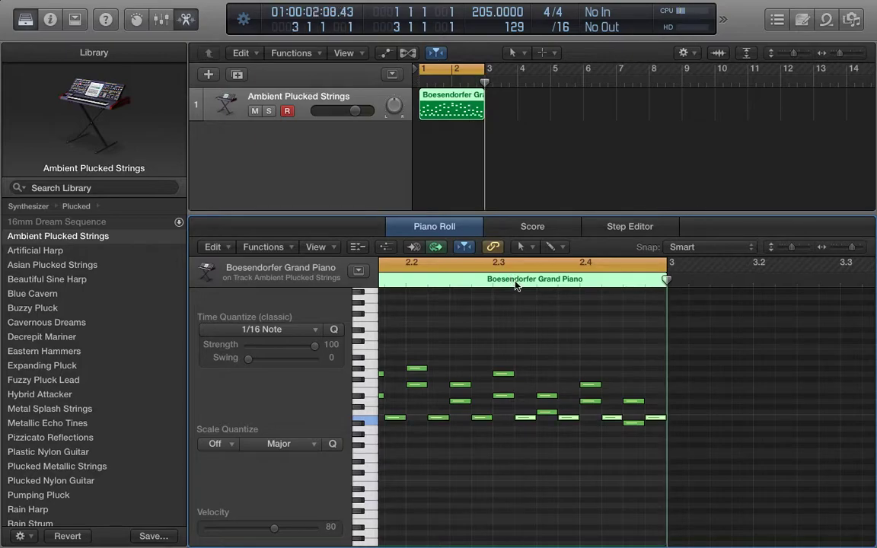
Raise all 16 low filler notes one semitone to C3 and play the loop back from the start.
{"action": "scroll", "coordinate": [435, 348], "scroll_direction": "left", "scroll_amount": 10}
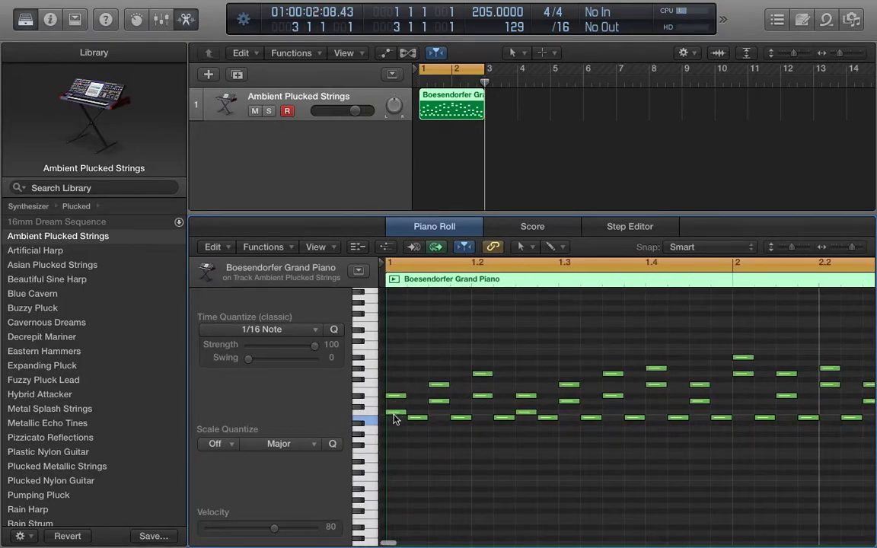
{"action": "mouse_move", "coordinate": [394, 422]}
{"action": "left_mouse_down"}
{"action": "mouse_move", "coordinate": [544, 415]}
{"action": "mouse_move", "coordinate": [769, 431]}
{"action": "mouse_move", "coordinate": [871, 415]}
{"action": "mouse_move", "coordinate": [844, 424]}
{"action": "mouse_move", "coordinate": [841, 415]}
{"action": "left_mouse_up"}
{"action": "left_click", "coordinate": [843, 418]}
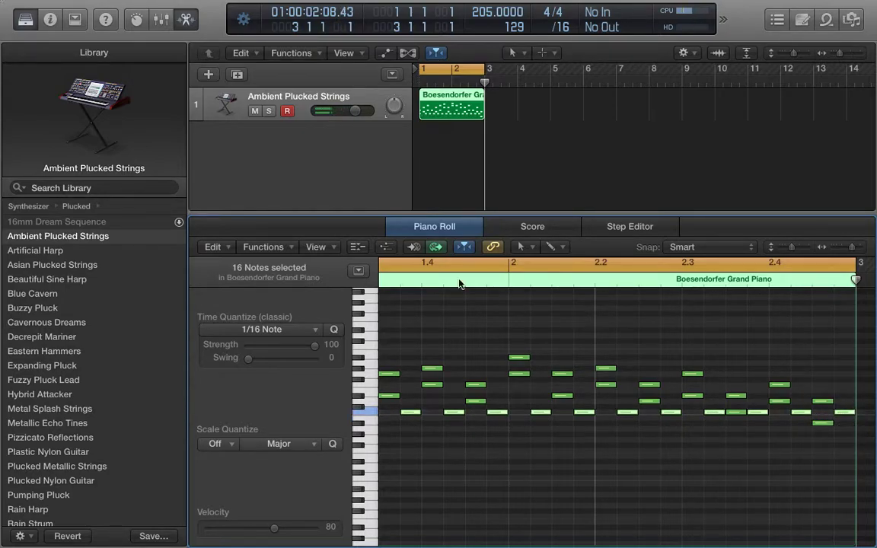
{"action": "scroll", "coordinate": [382, 271], "scroll_direction": "left", "scroll_amount": 5}
{"action": "left_click", "coordinate": [394, 281]}
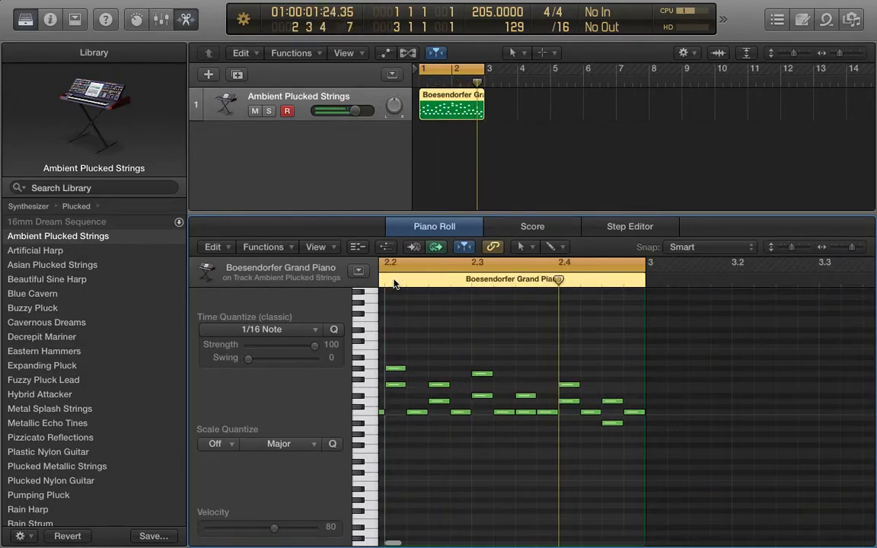
{"action": "key", "text": "space"}
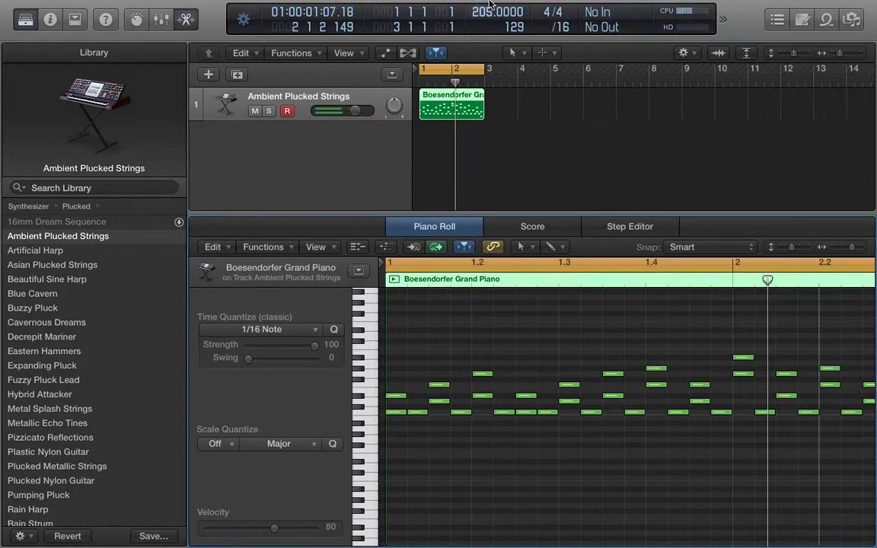
Close the library and create four new software instrument tracks with the default patch.
{"action": "mouse_move", "coordinate": [553, 35]}
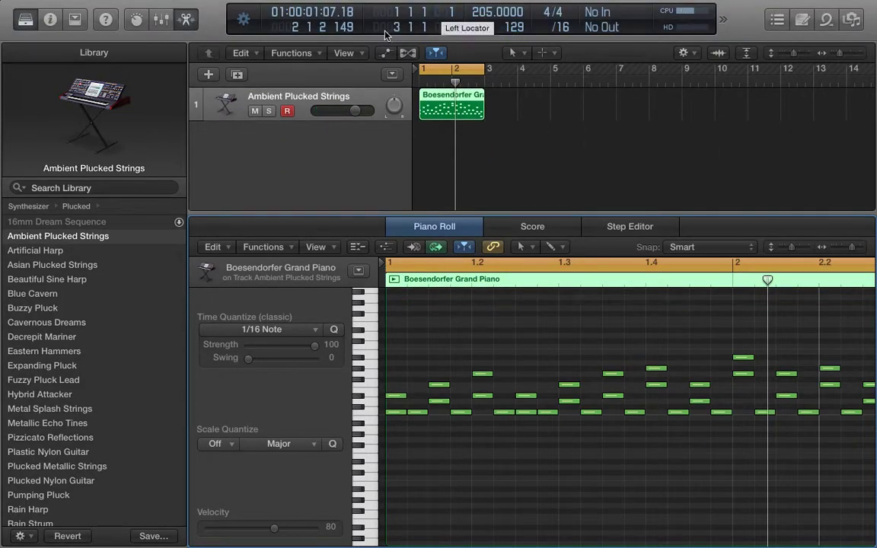
{"action": "left_click", "coordinate": [29, 20]}
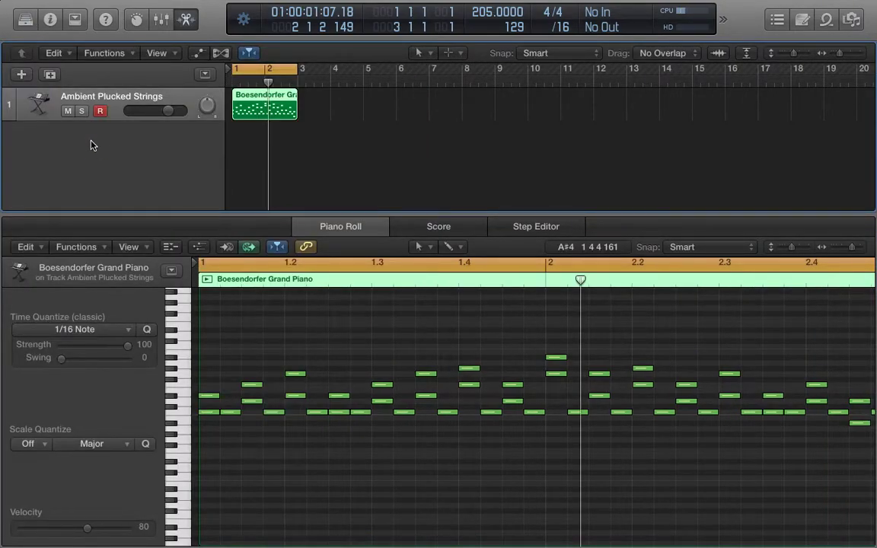
{"action": "double_click", "coordinate": [121, 204]}
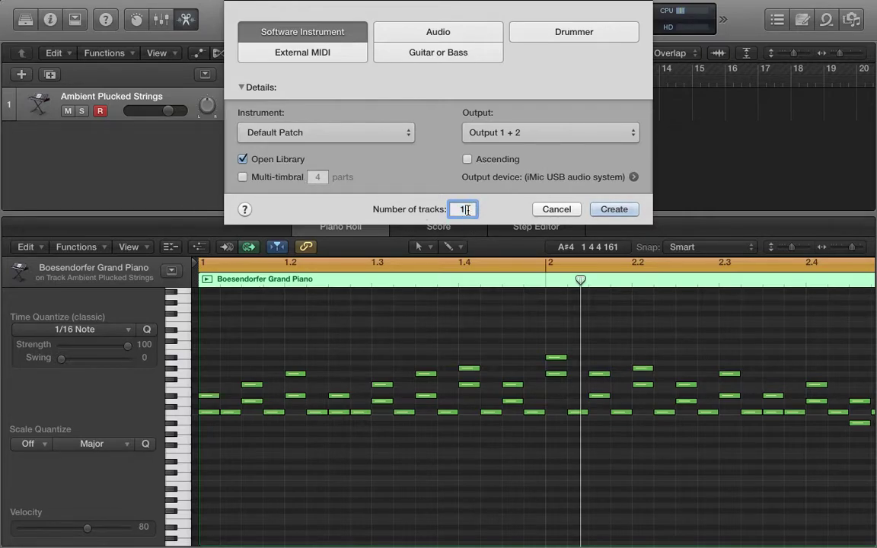
{"action": "type", "text": "4"}
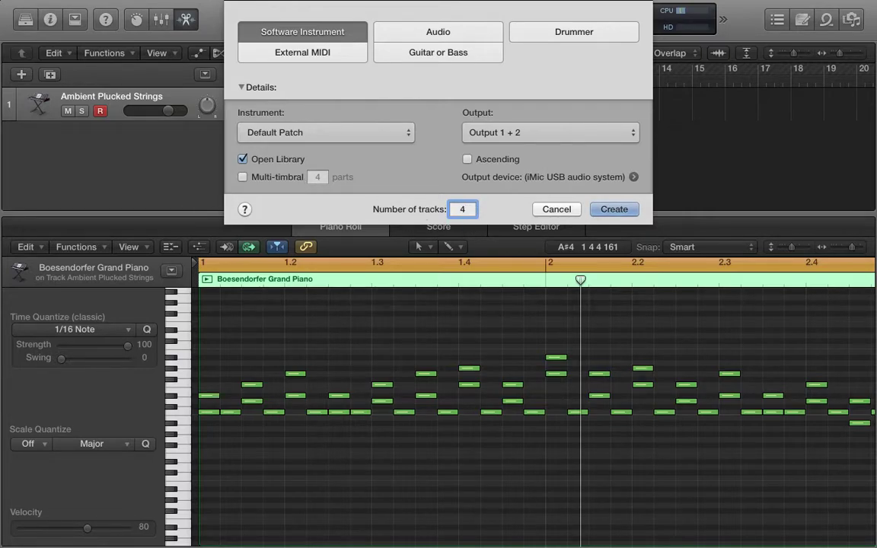
{"action": "left_click", "coordinate": [607, 212]}
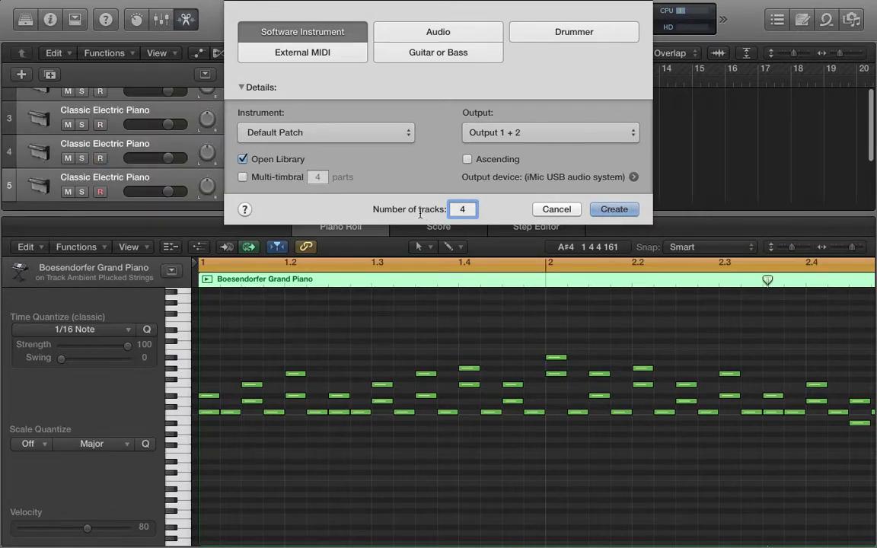
{"action": "scroll", "coordinate": [316, 129], "scroll_direction": "up", "scroll_amount": 3}
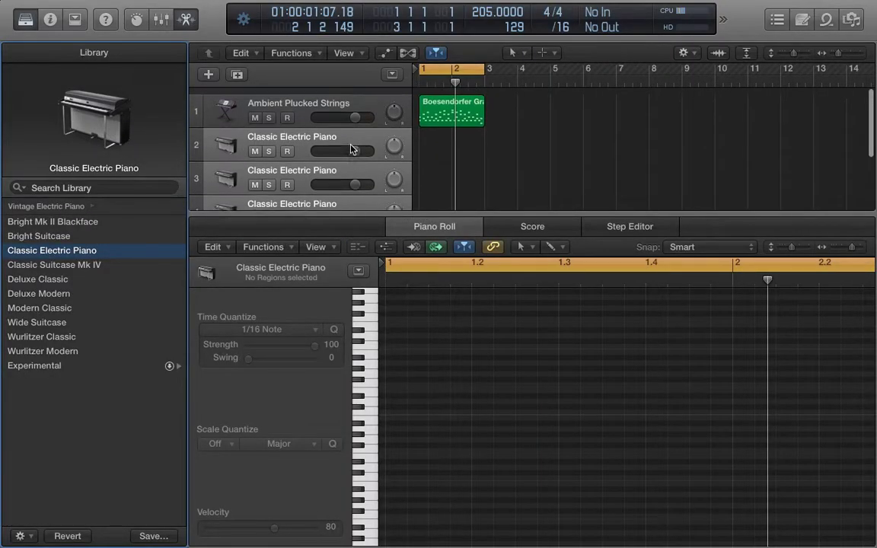
Load the Amped Synth Lead patch from the Guitar category onto the second track.
{"action": "left_click", "coordinate": [315, 131]}
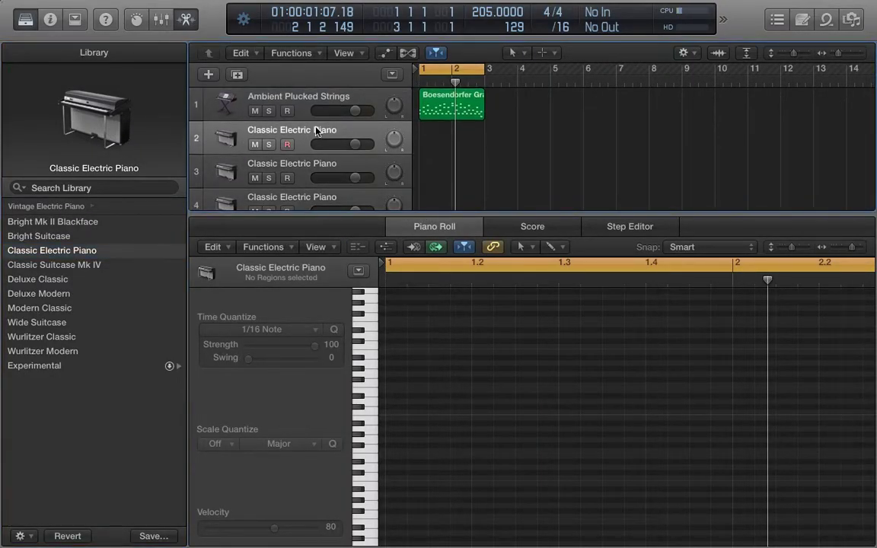
{"action": "scroll", "coordinate": [26, 243], "scroll_direction": "left", "scroll_amount": 2}
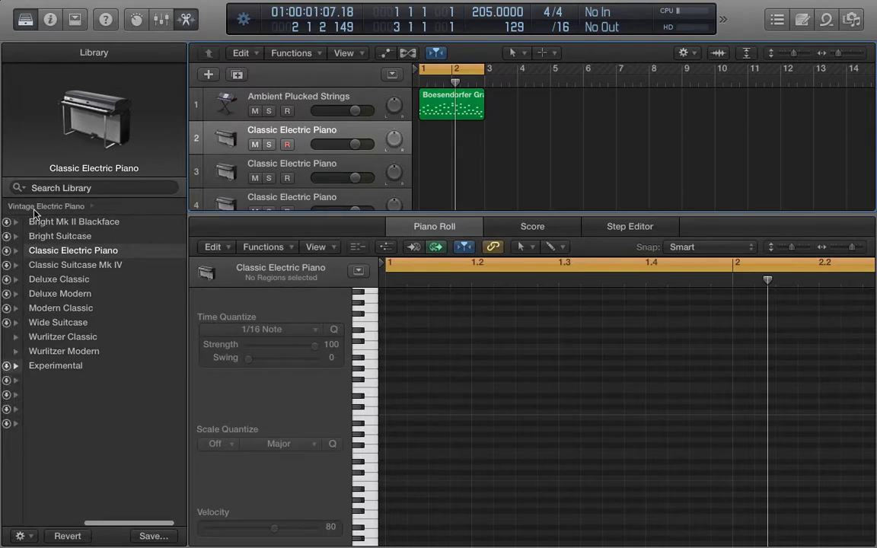
{"action": "scroll", "coordinate": [34, 211], "scroll_direction": "left", "scroll_amount": 3}
{"action": "left_click", "coordinate": [29, 269]}
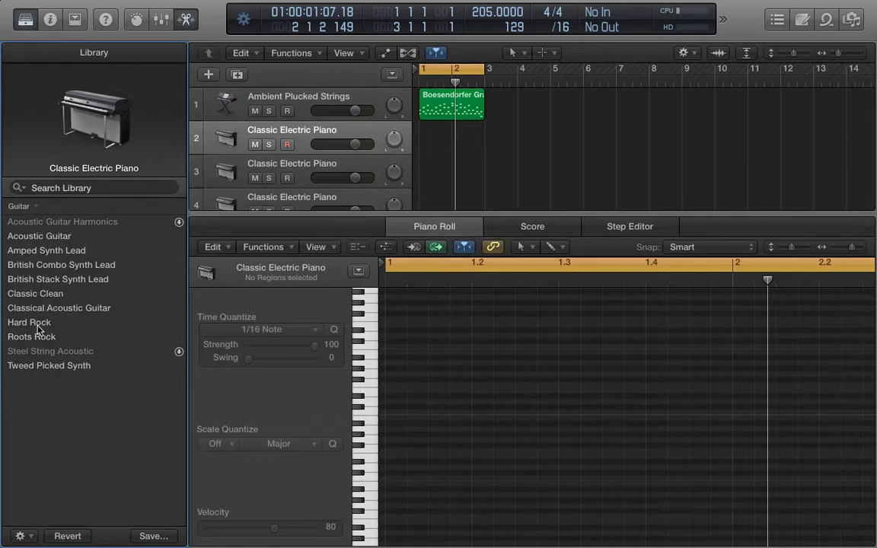
{"action": "left_click", "coordinate": [58, 279]}
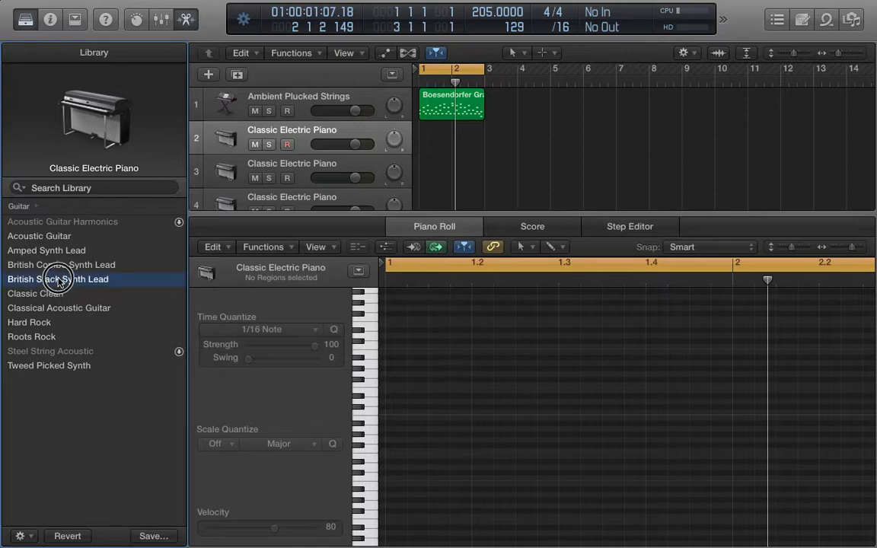
{"action": "left_click", "coordinate": [61, 251]}
{"action": "left_click", "coordinate": [58, 238]}
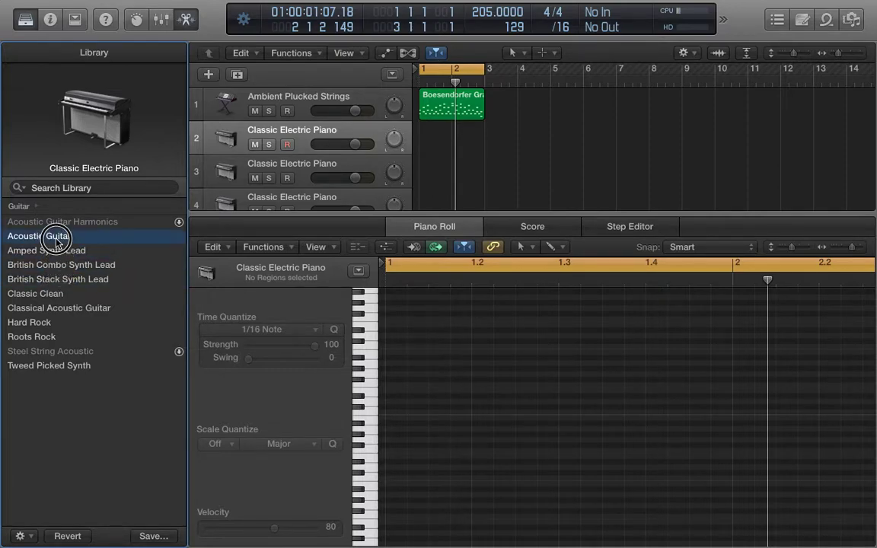
{"action": "left_click", "coordinate": [57, 252]}
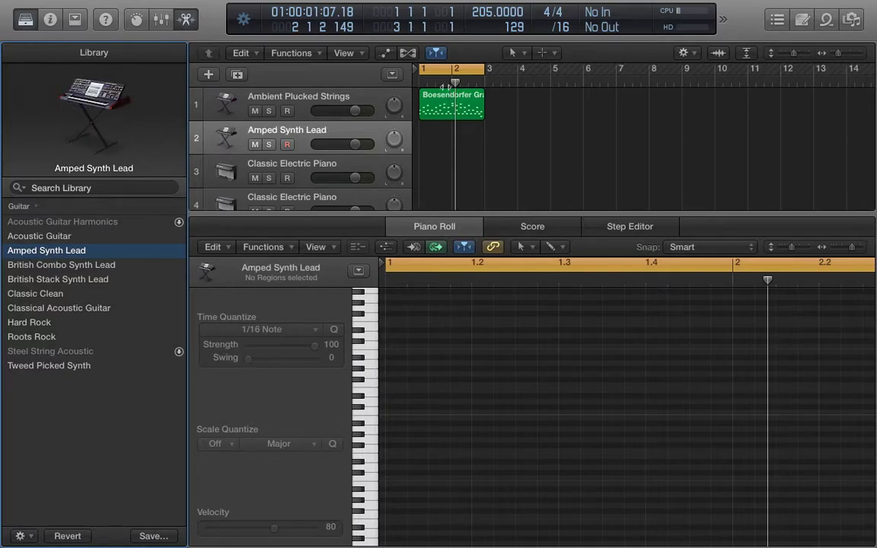
Return the playhead to the start and create an empty MIDI region at bar 1 on the Amped Synth Lead track.
{"action": "key", "text": "Return"}
{"action": "right_click", "coordinate": [427, 149]}
{"action": "left_click", "coordinate": [387, 288]}
{"action": "right_click", "coordinate": [394, 319]}
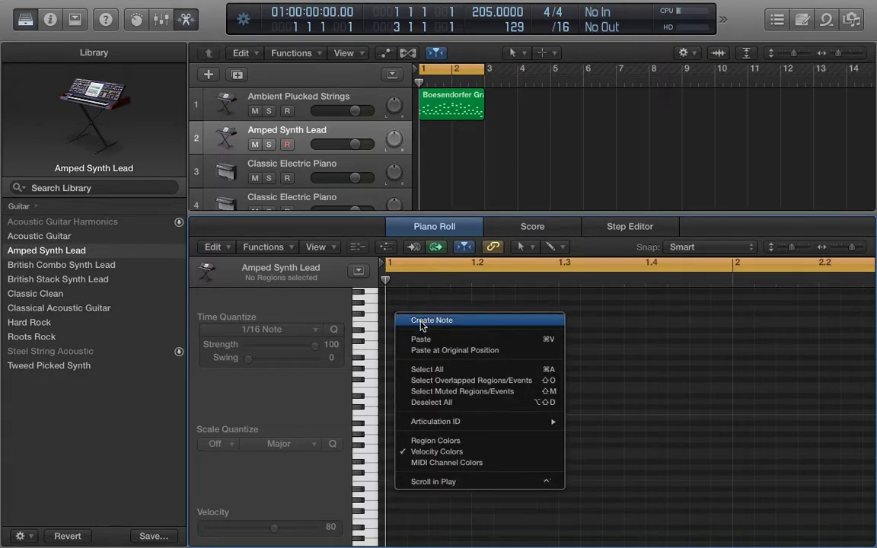
{"action": "left_click", "coordinate": [434, 137]}
{"action": "right_click", "coordinate": [421, 137]}
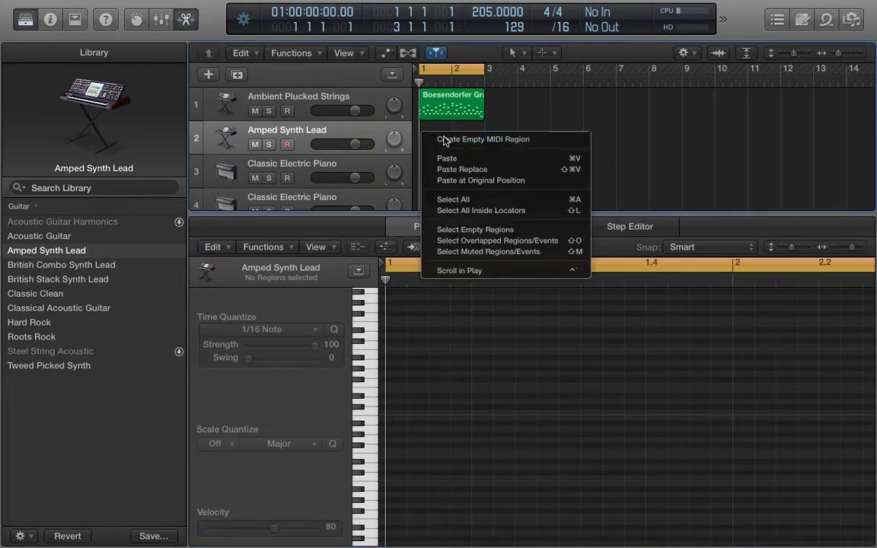
{"action": "left_click", "coordinate": [446, 139]}
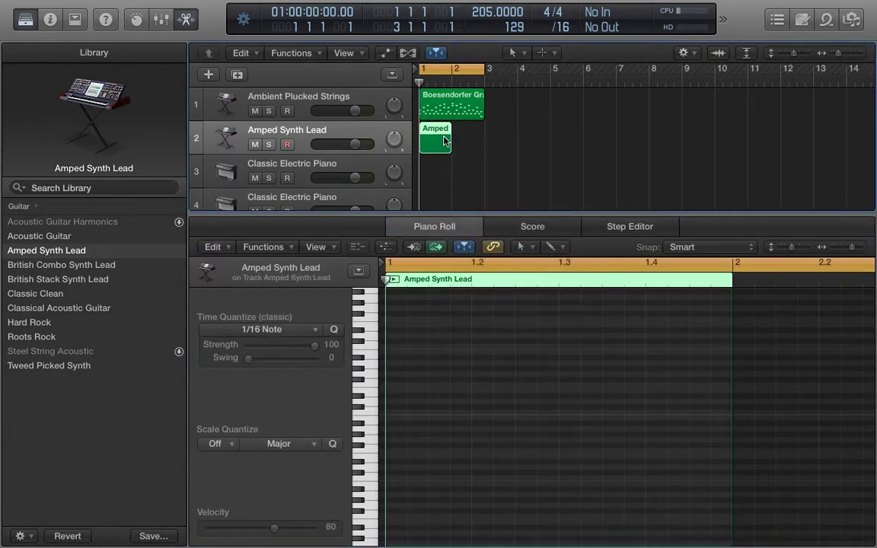
Stack a five-note C power chord (C, G, C, G, C) at the start of the Amped Synth Lead region and play it with the loop.
{"action": "left_click", "coordinate": [393, 412]}
{"action": "left_click_drag", "start_coordinate": [392, 414], "coordinate": [391, 475]}
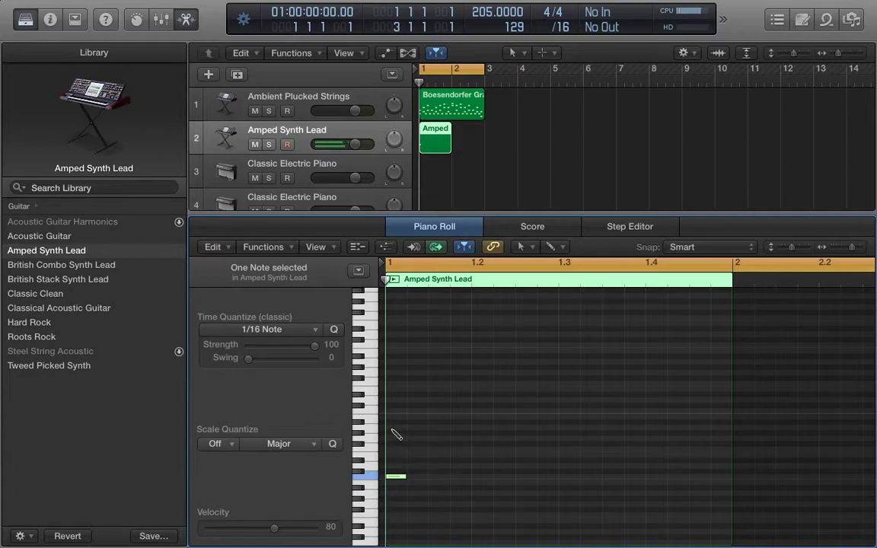
{"action": "left_click", "coordinate": [392, 440]}
{"action": "left_click", "coordinate": [392, 412]}
{"action": "left_click", "coordinate": [392, 383]}
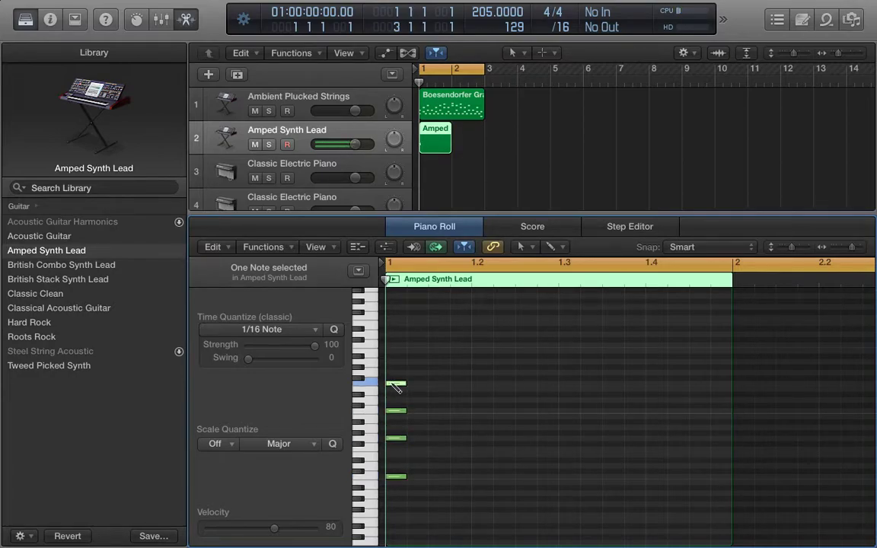
{"action": "left_click_drag", "start_coordinate": [392, 384], "coordinate": [392, 372]}
{"action": "left_click", "coordinate": [392, 345]}
{"action": "left_click", "coordinate": [393, 281]}
{"action": "key", "text": "space"}
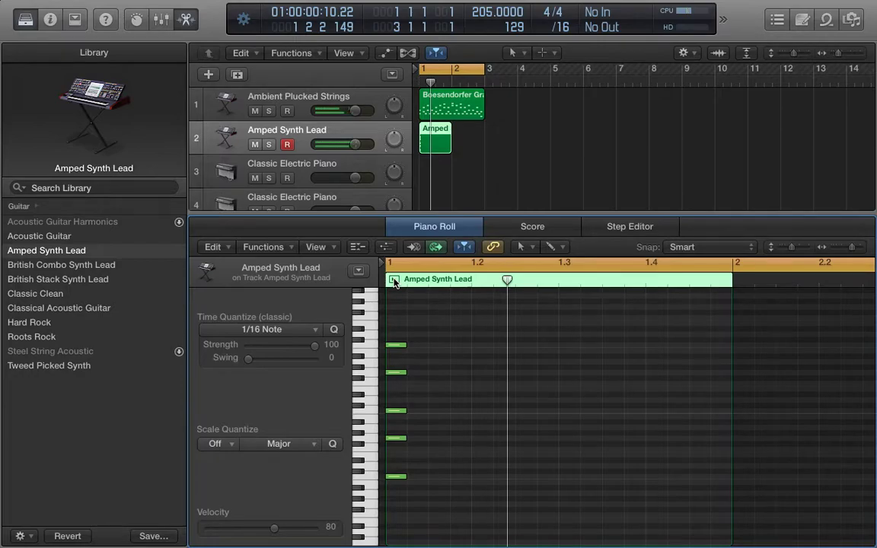
{"action": "left_click_drag", "start_coordinate": [416, 325], "coordinate": [377, 484]}
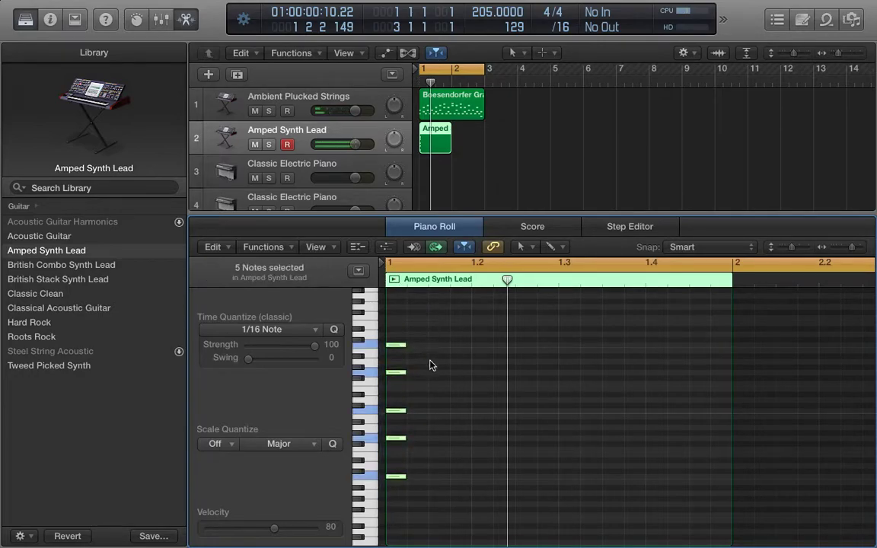
{"action": "left_click_drag", "start_coordinate": [404, 345], "coordinate": [397, 366]}
Show the Amped Synth Lead's smart controls, turn Decay down and set Delay to 15%.
{"action": "key", "text": "b"}
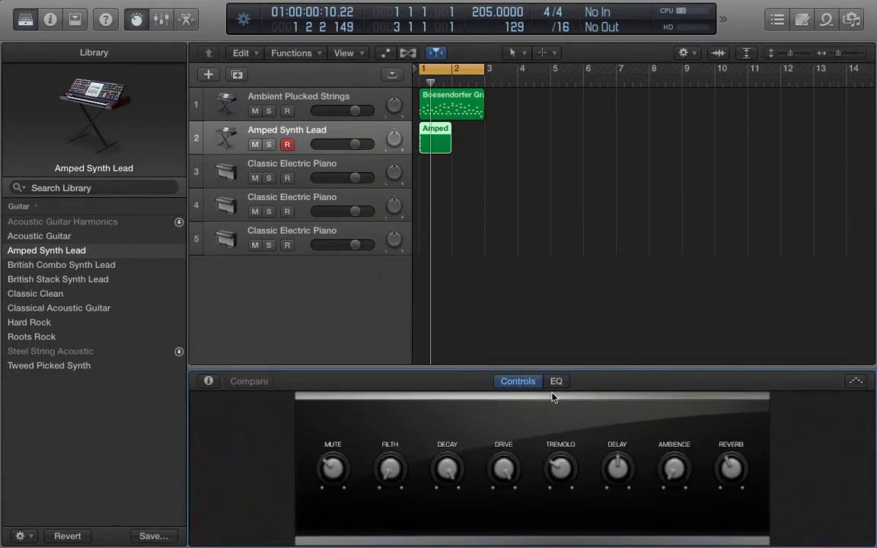
{"action": "left_click_drag", "start_coordinate": [455, 474], "coordinate": [443, 542]}
{"action": "key", "text": "space"}
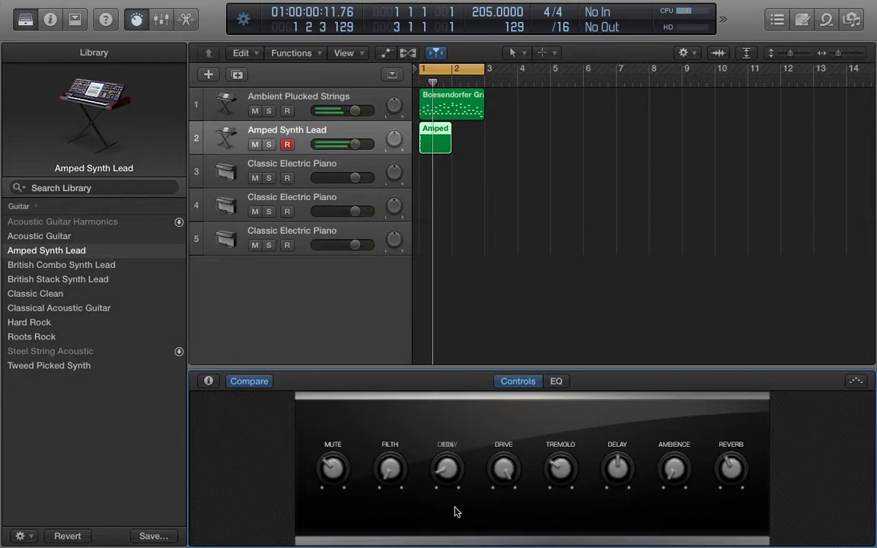
{"action": "left_click_drag", "start_coordinate": [448, 474], "coordinate": [449, 482]}
{"action": "left_click_drag", "start_coordinate": [620, 463], "coordinate": [609, 496]}
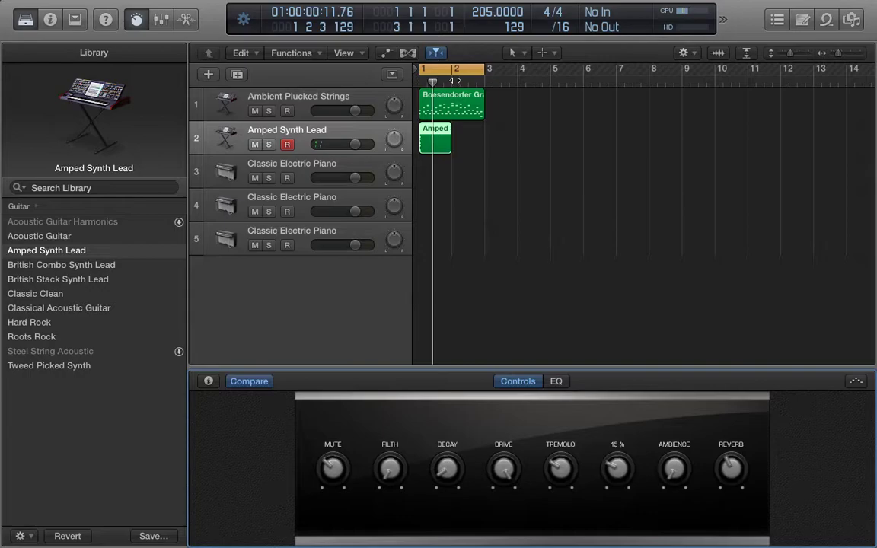
Play the loop, shorten the cycle range to bar 1 and set the synth's Filth to 63%.
{"action": "key", "text": "space"}
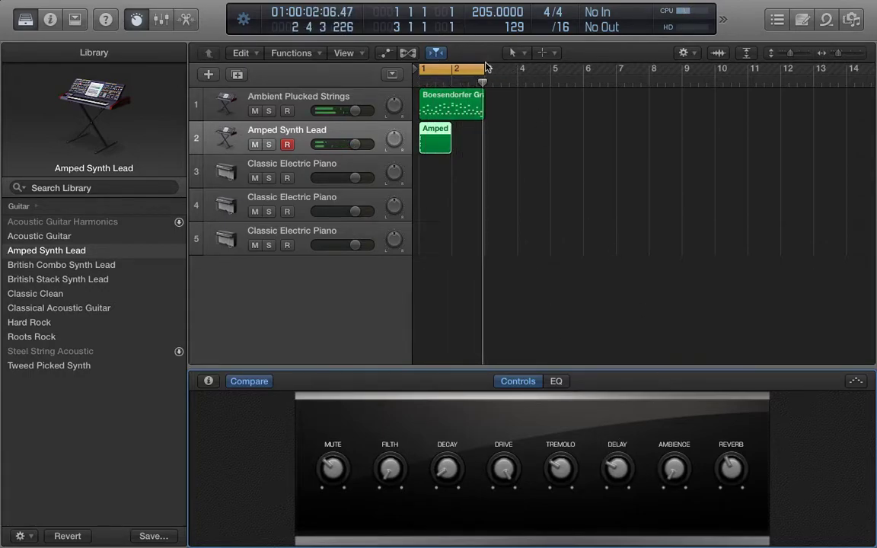
{"action": "left_click_drag", "start_coordinate": [484, 69], "coordinate": [452, 69]}
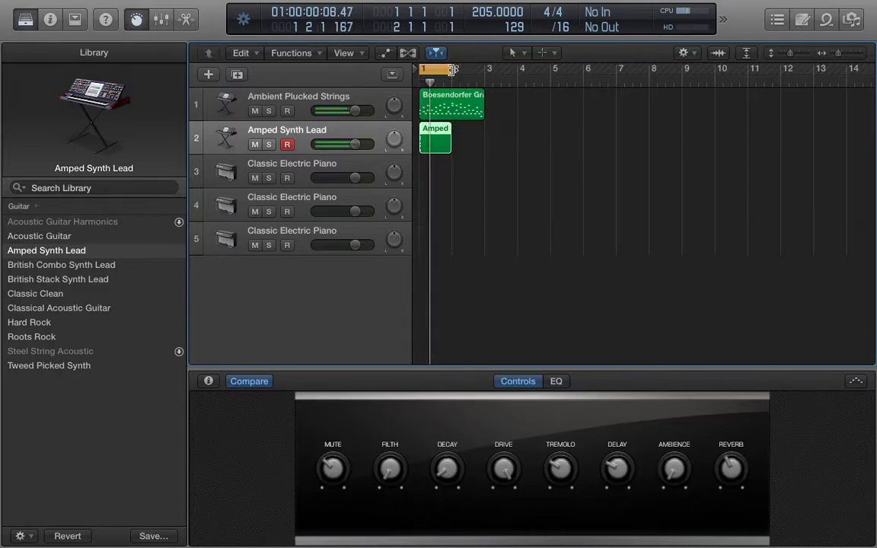
{"action": "left_click_drag", "start_coordinate": [390, 448], "coordinate": [402, 385]}
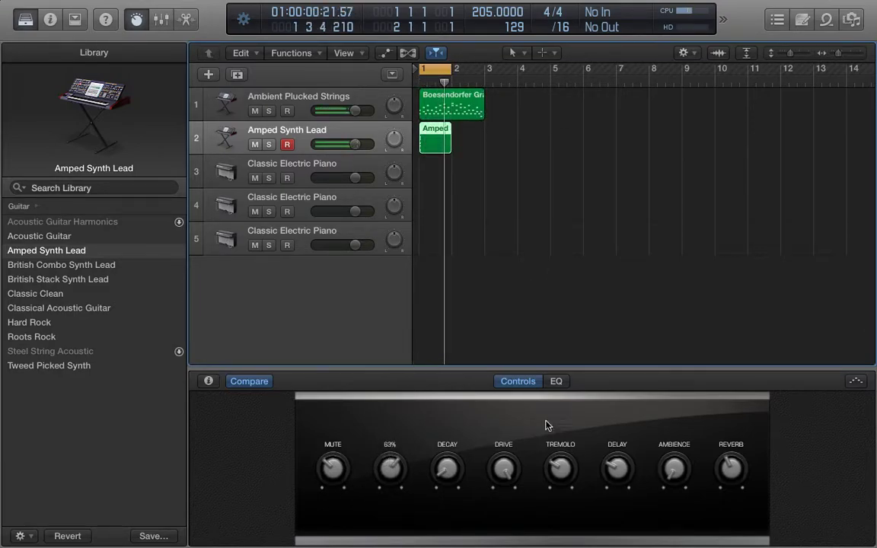
Lower the synth's Reverb to -84.2 dB and set its Delay to 0%.
{"action": "left_click_drag", "start_coordinate": [727, 464], "coordinate": [733, 540]}
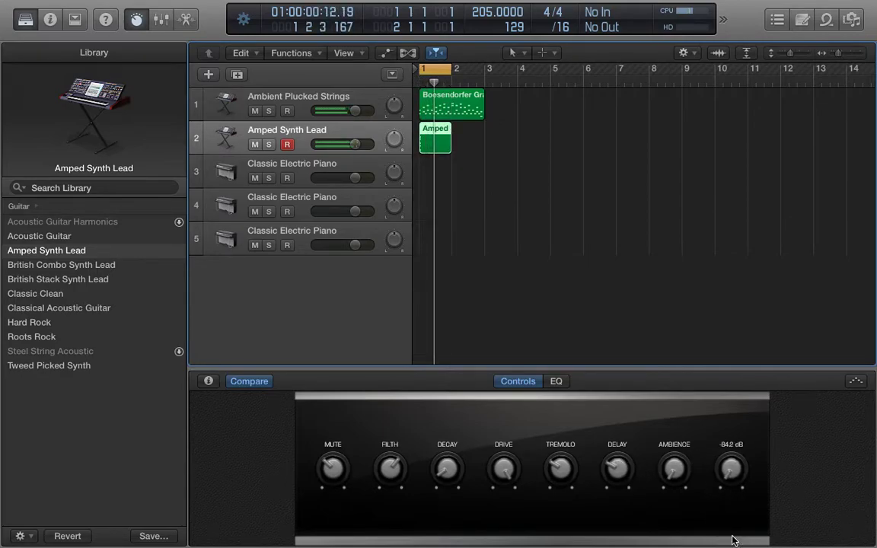
{"action": "left_click_drag", "start_coordinate": [617, 466], "coordinate": [605, 510]}
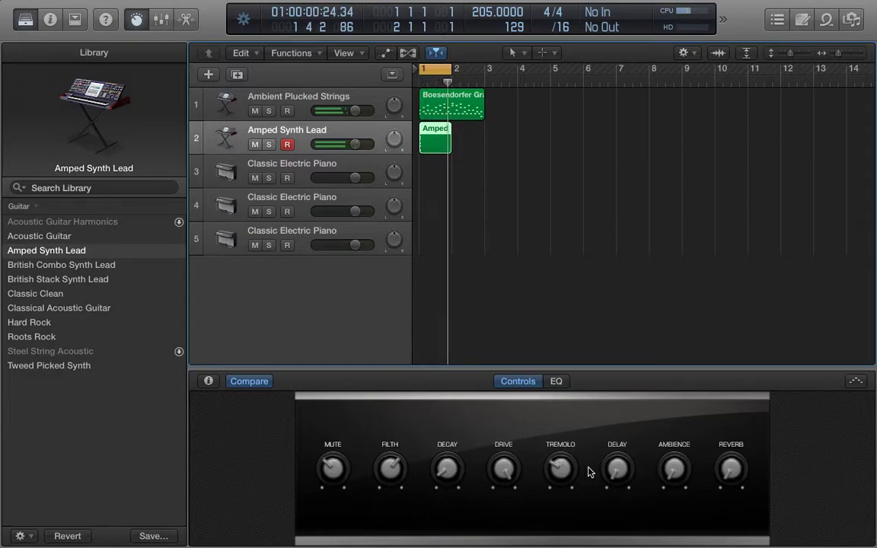
{"action": "left_click_drag", "start_coordinate": [618, 470], "coordinate": [617, 482]}
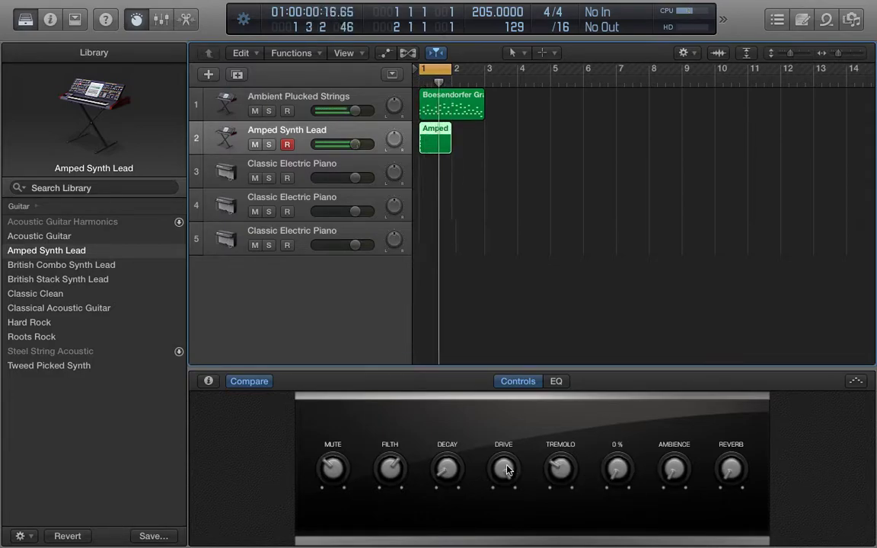
Adjust the synth's Drive to 48.8 dB, raise Tremolo slightly and turn Ambience fully down.
{"action": "left_click_drag", "start_coordinate": [506, 466], "coordinate": [507, 474]}
{"action": "left_click_drag", "start_coordinate": [560, 464], "coordinate": [557, 525]}
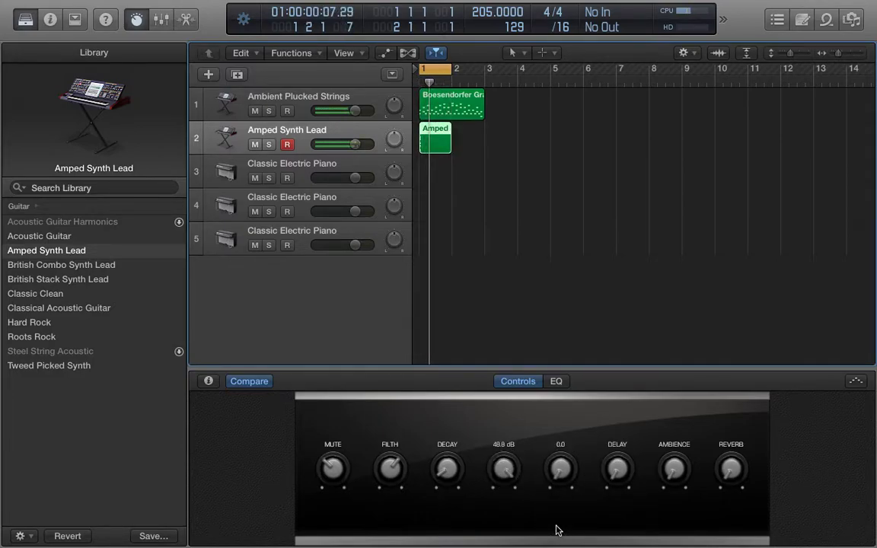
{"action": "left_click_drag", "start_coordinate": [556, 482], "coordinate": [564, 405]}
{"action": "left_click_drag", "start_coordinate": [674, 470], "coordinate": [645, 532]}
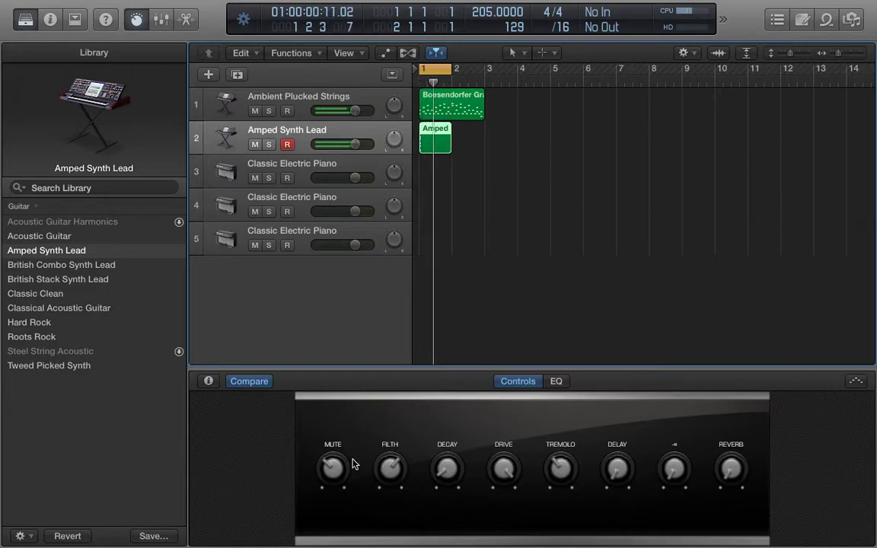
Readjust the synth's Decay to a low setting and set Drive to 50.0 dB.
{"action": "left_click_drag", "start_coordinate": [442, 465], "coordinate": [424, 546]}
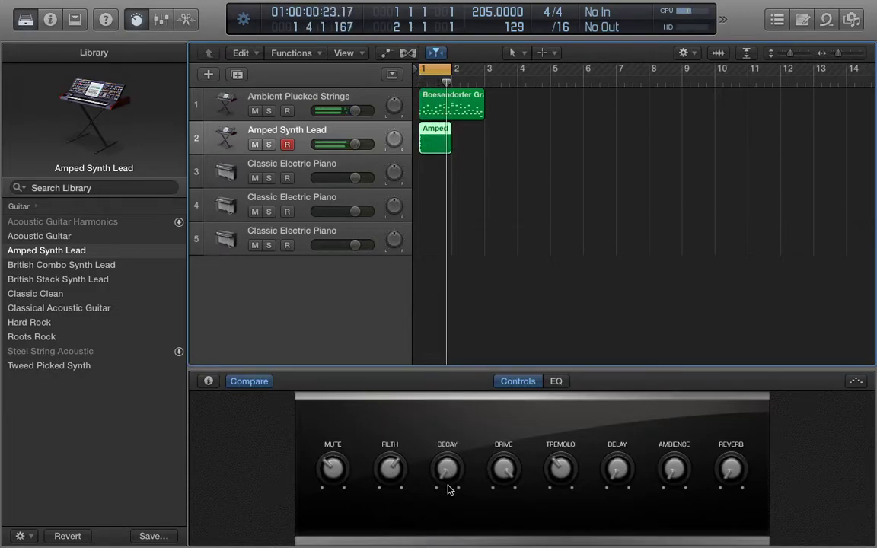
{"action": "left_click_drag", "start_coordinate": [447, 467], "coordinate": [447, 447]}
{"action": "left_click_drag", "start_coordinate": [509, 474], "coordinate": [506, 502]}
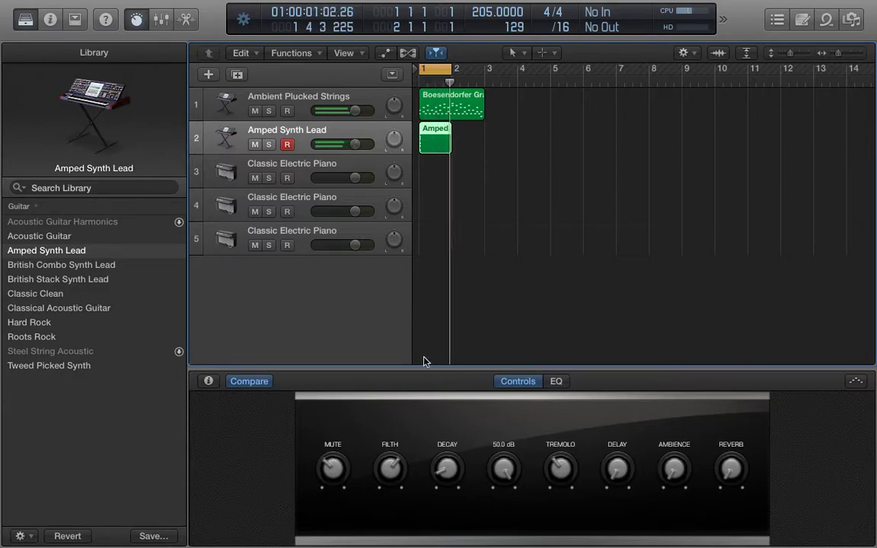
Browse the drum kits in the library and load the SoCal kit onto the third track.
{"action": "left_click", "coordinate": [323, 164]}
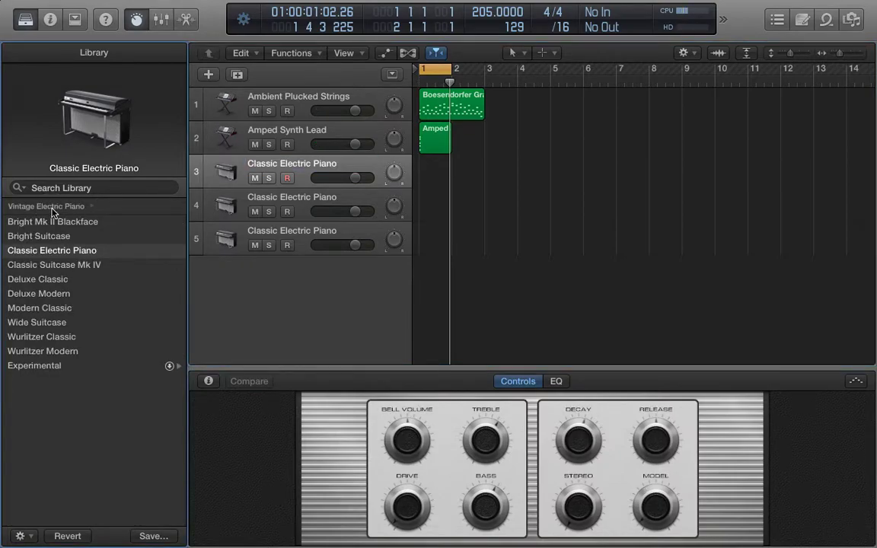
{"action": "left_click", "coordinate": [31, 206]}
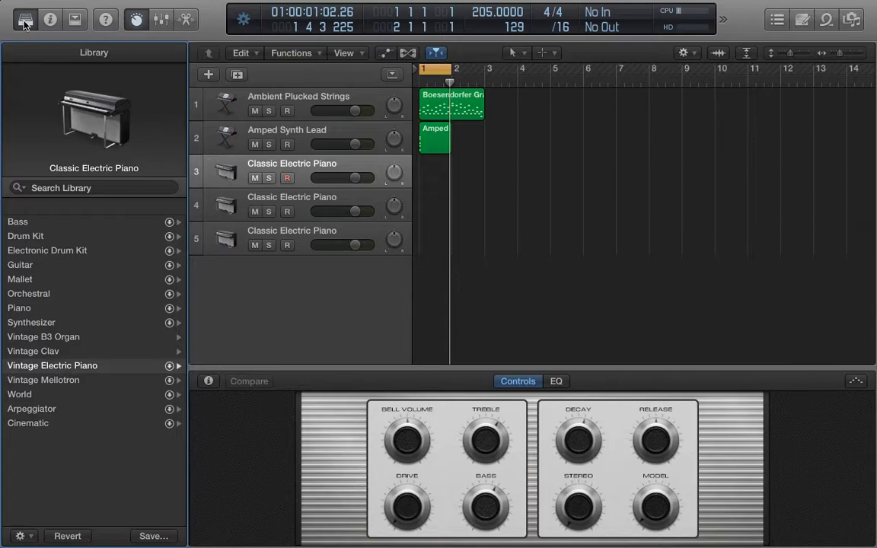
{"action": "left_click", "coordinate": [31, 236]}
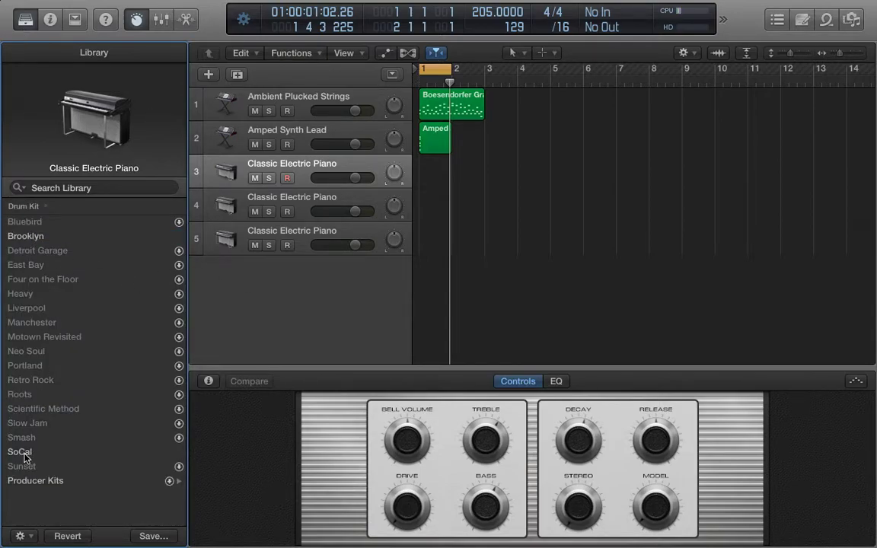
{"action": "left_click", "coordinate": [28, 481]}
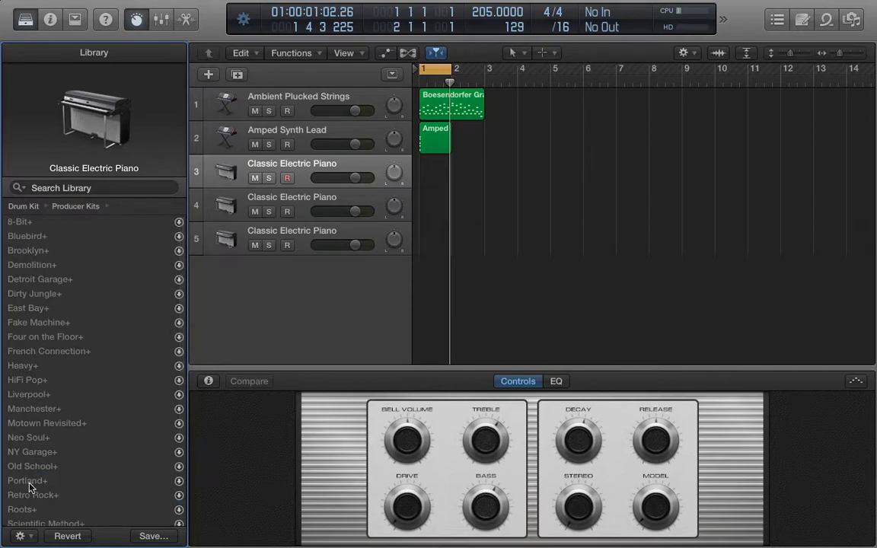
{"action": "scroll", "coordinate": [33, 435], "scroll_direction": "left", "scroll_amount": 5}
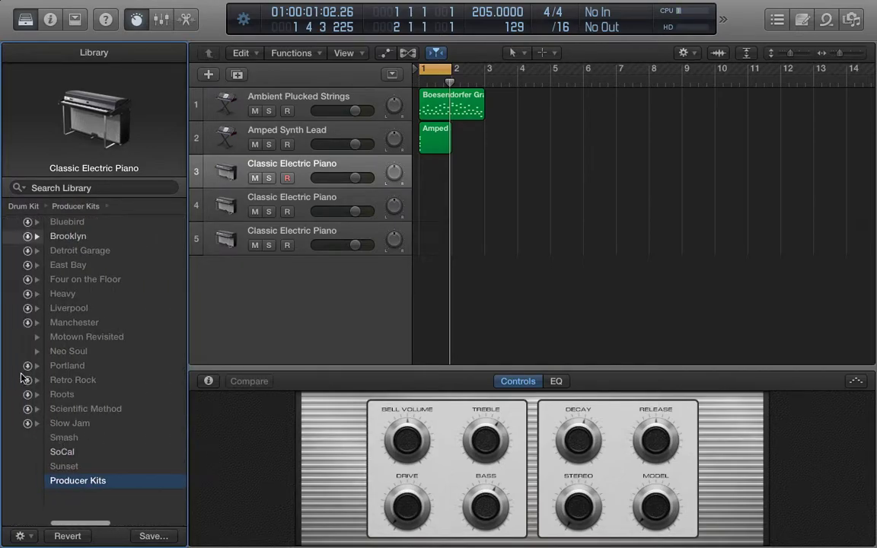
{"action": "scroll", "coordinate": [64, 242], "scroll_direction": "left", "scroll_amount": 3}
{"action": "double_click", "coordinate": [64, 242]}
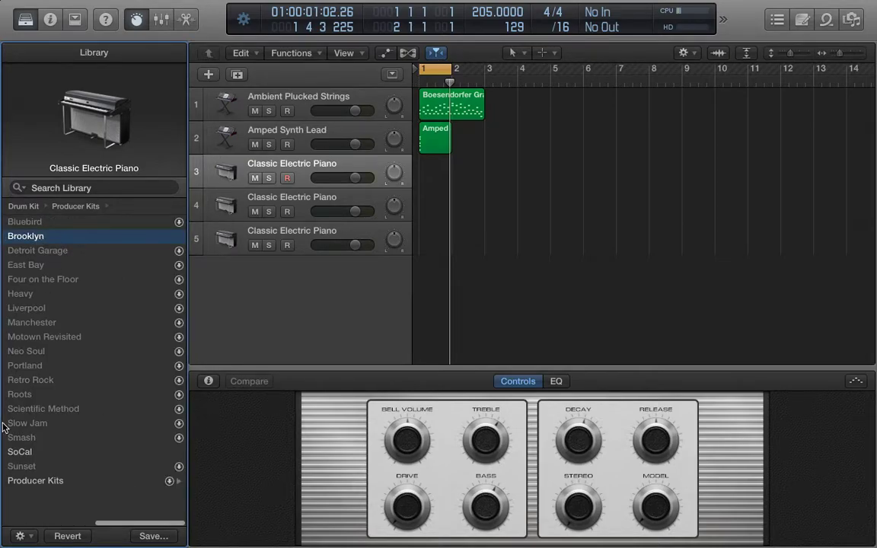
{"action": "left_click", "coordinate": [19, 452]}
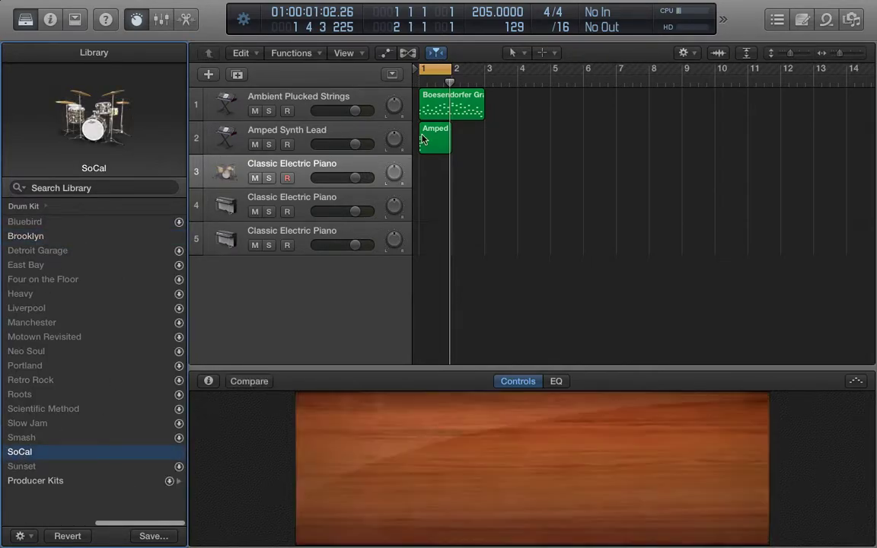
{"action": "right_click", "coordinate": [424, 173]}
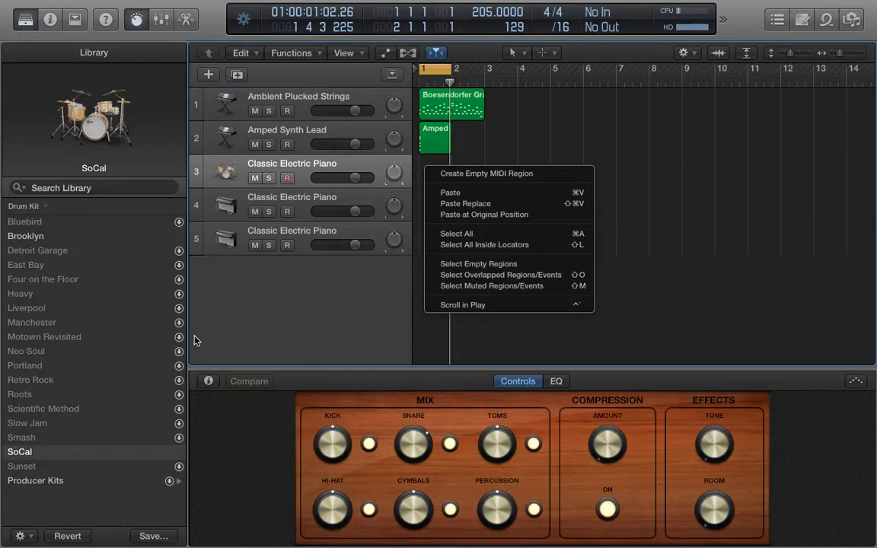
{"action": "left_click", "coordinate": [13, 460]}
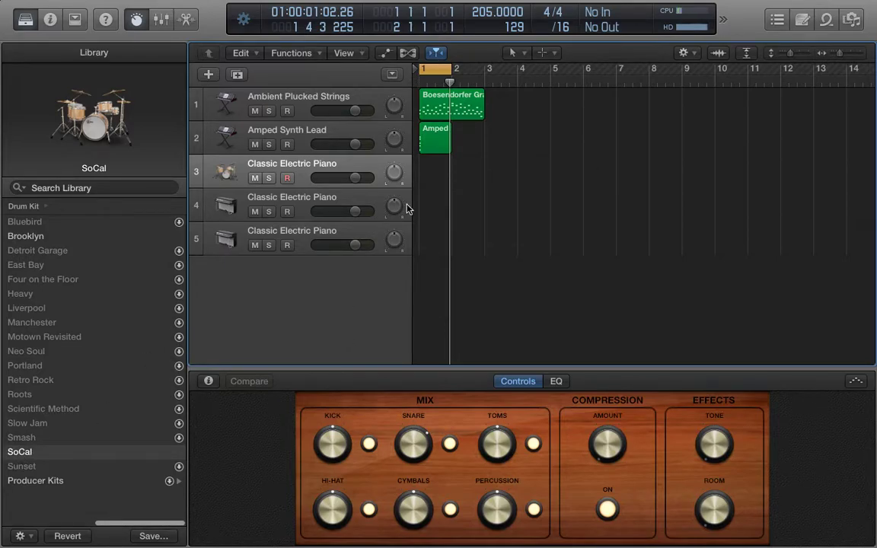
Create an empty MIDI region at bar 1 on the third track and open it for note editing.
{"action": "key", "text": "r"}
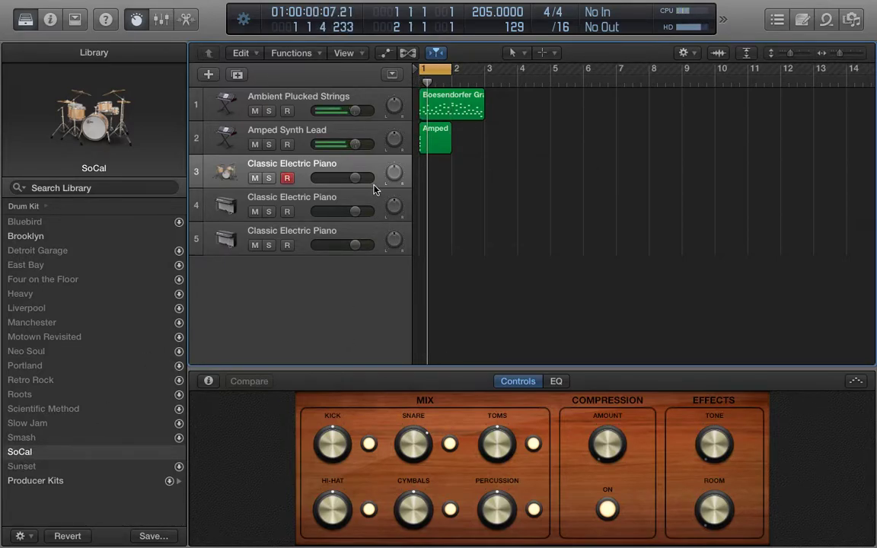
{"action": "right_click", "coordinate": [449, 164]}
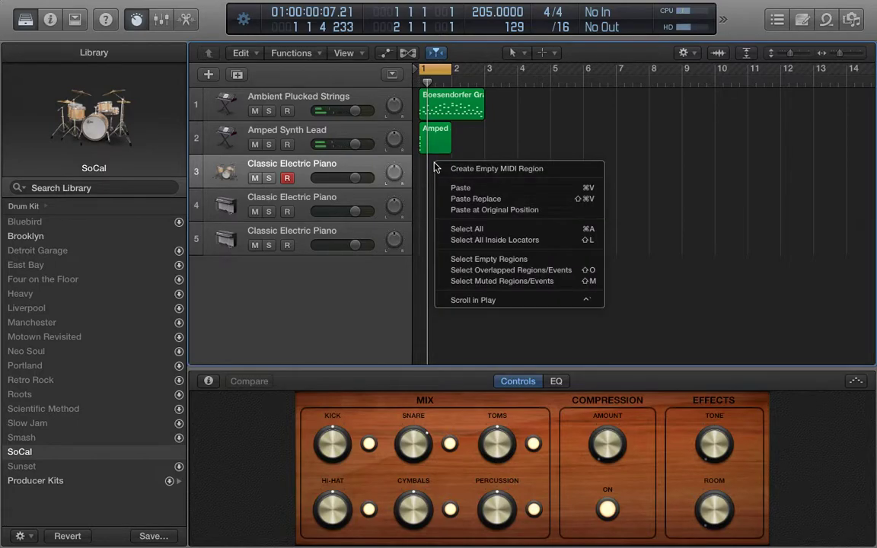
{"action": "left_click", "coordinate": [472, 168]}
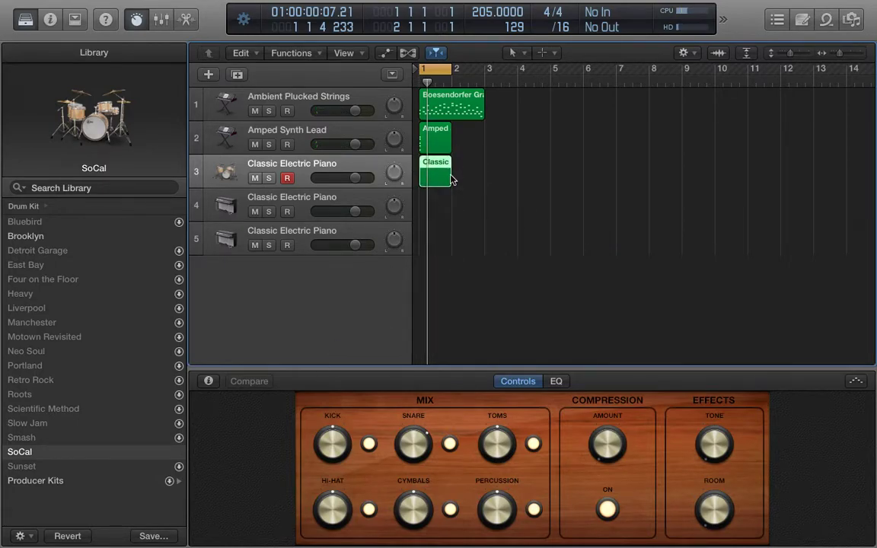
{"action": "double_click", "coordinate": [445, 169]}
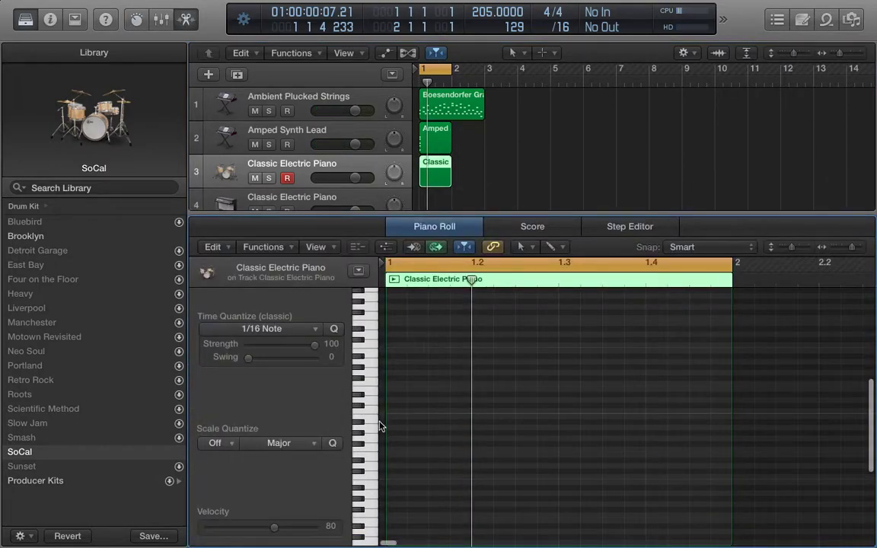
Audition drum sounds with a note at the start of bar 1 and add a second hit on C1.
{"action": "left_click", "coordinate": [390, 477]}
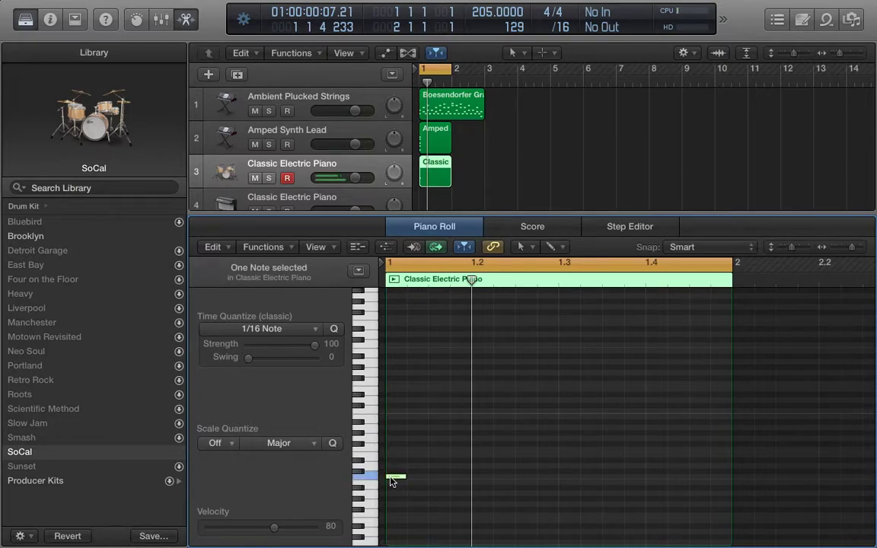
{"action": "left_click", "coordinate": [394, 407]}
{"action": "mouse_move", "coordinate": [397, 407]}
{"action": "left_mouse_down"}
{"action": "mouse_move", "coordinate": [397, 397]}
{"action": "mouse_move", "coordinate": [397, 423]}
{"action": "mouse_move", "coordinate": [395, 372]}
{"action": "mouse_move", "coordinate": [398, 396]}
{"action": "left_mouse_up"}
{"action": "left_click_drag", "start_coordinate": [395, 430], "coordinate": [386, 510]}
{"action": "scroll", "coordinate": [390, 485], "scroll_direction": "down", "scroll_amount": 3}
{"action": "left_click", "coordinate": [390, 513]}
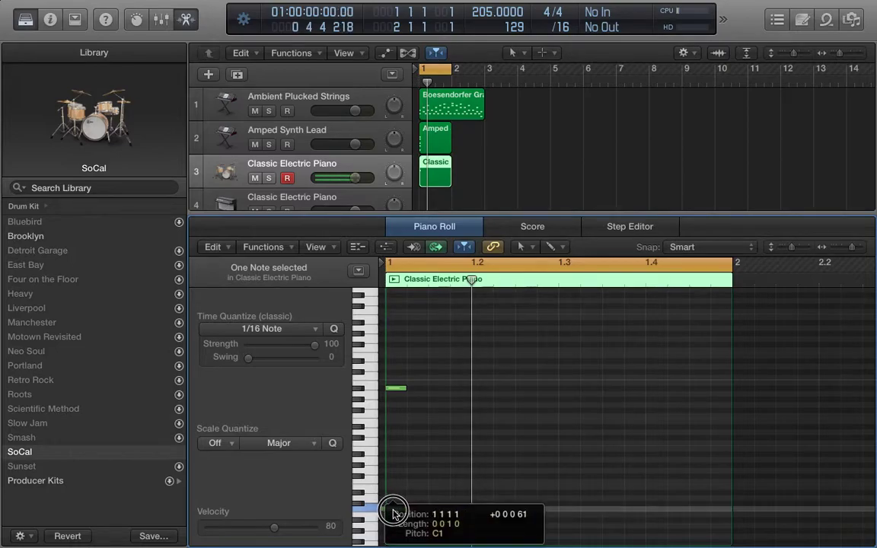
Move the upper drum hit to a lower pitch and add a third hit between it and the C1 note.
{"action": "left_click", "coordinate": [398, 389]}
{"action": "left_click_drag", "start_coordinate": [398, 403], "coordinate": [398, 440]}
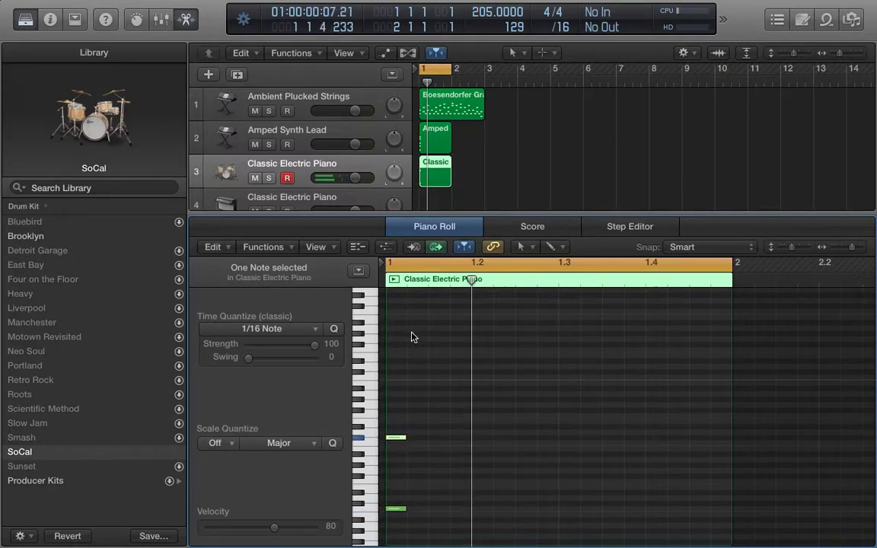
{"action": "left_click", "coordinate": [392, 487]}
{"action": "left_click", "coordinate": [394, 281]}
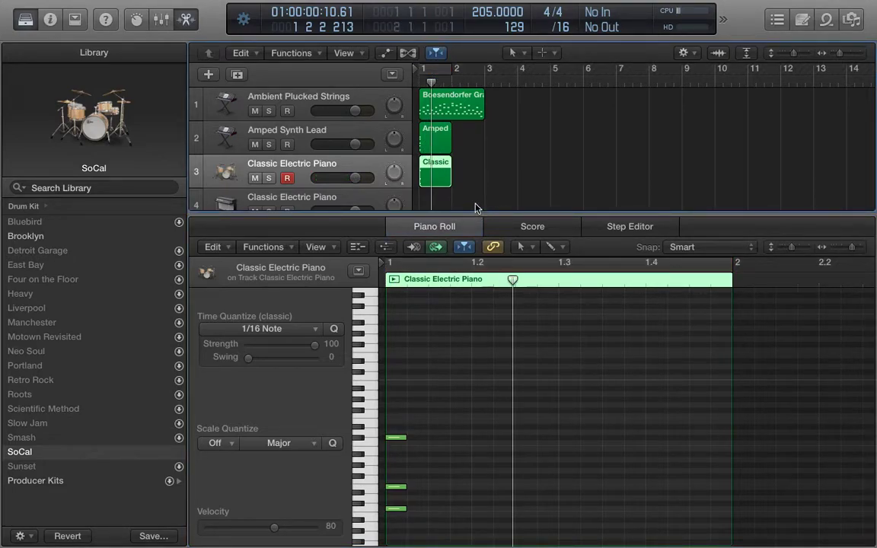
Extend the Amped Synth Lead and drum regions to end at bar 3 and select the notes in both.
{"action": "left_click", "coordinate": [445, 140]}
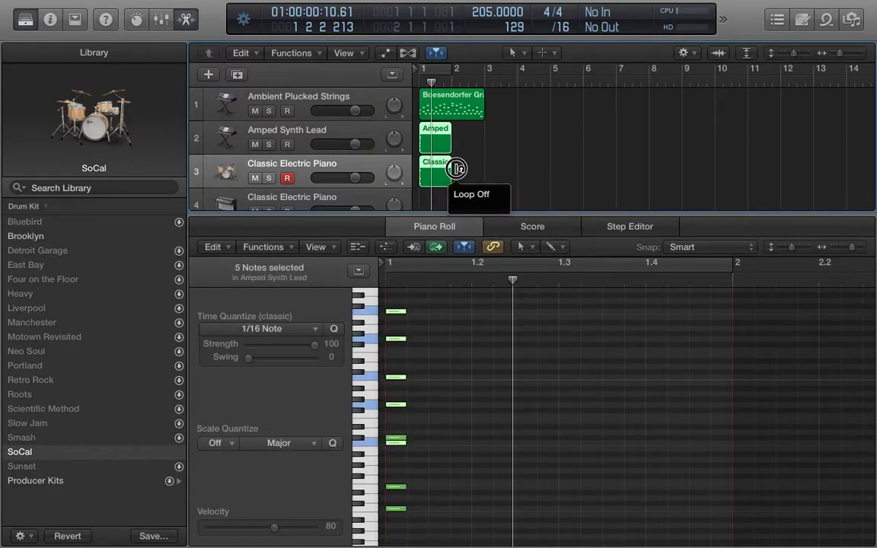
{"action": "mouse_move", "coordinate": [457, 170]}
{"action": "left_mouse_down"}
{"action": "mouse_move", "coordinate": [490, 172]}
{"action": "mouse_move", "coordinate": [447, 173]}
{"action": "mouse_move", "coordinate": [473, 174]}
{"action": "left_mouse_up"}
{"action": "scroll", "coordinate": [448, 173], "scroll_direction": "right", "scroll_amount": 1}
{"action": "scroll", "coordinate": [657, 290], "scroll_direction": "right", "scroll_amount": 4}
{"action": "scroll", "coordinate": [657, 290], "scroll_direction": "left", "scroll_amount": 3}
{"action": "scroll", "coordinate": [657, 290], "scroll_direction": "right", "scroll_amount": 1}
{"action": "scroll", "coordinate": [658, 290], "scroll_direction": "left", "scroll_amount": 3}
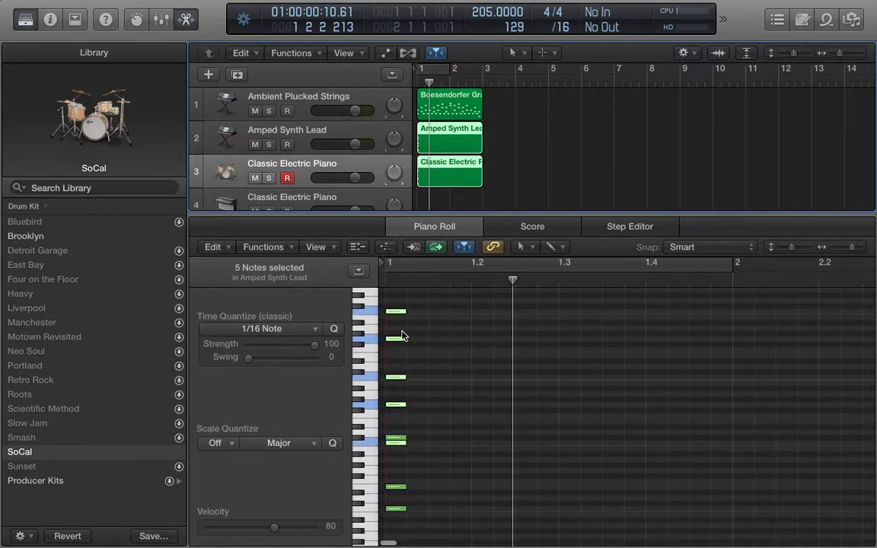
{"action": "left_click", "coordinate": [430, 311]}
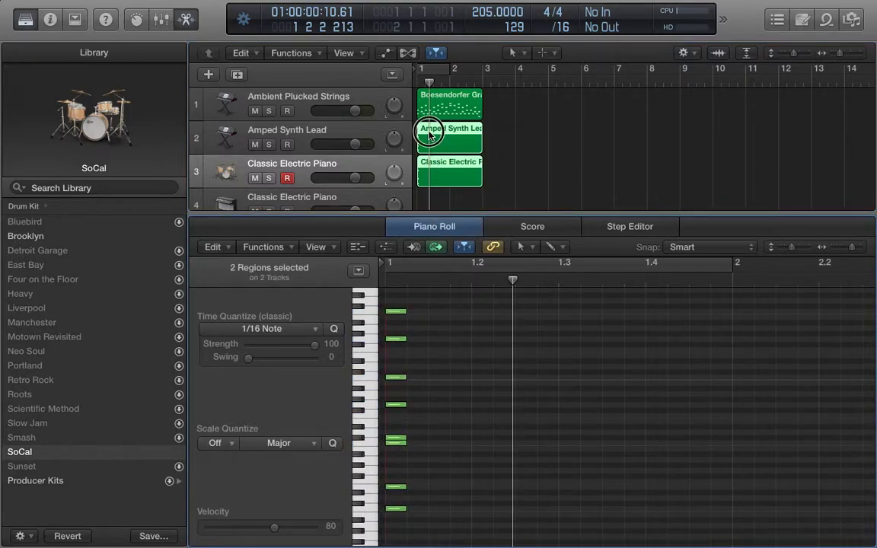
{"action": "left_click_drag", "start_coordinate": [414, 294], "coordinate": [390, 520]}
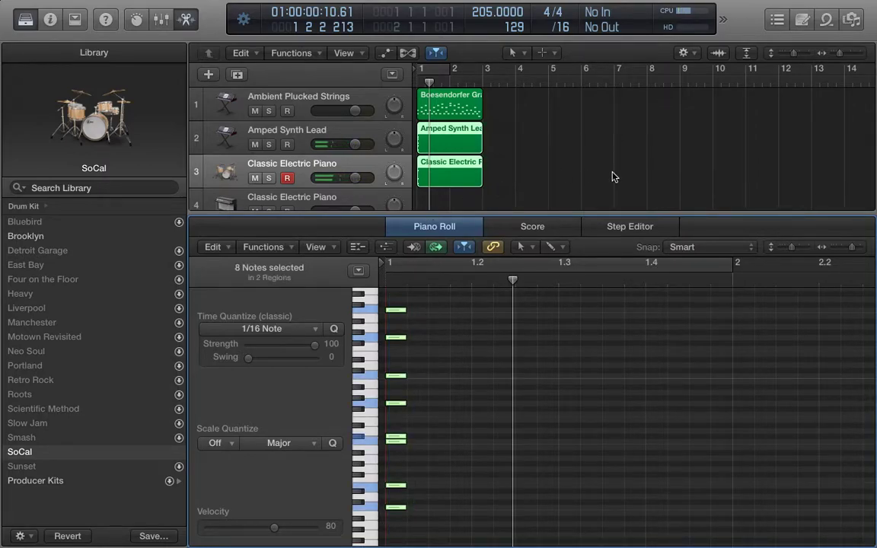
Copy the synth lead chord from bar 1, paste it at beat 2.4 and half a beat after, and play it back.
{"action": "left_click", "coordinate": [460, 137]}
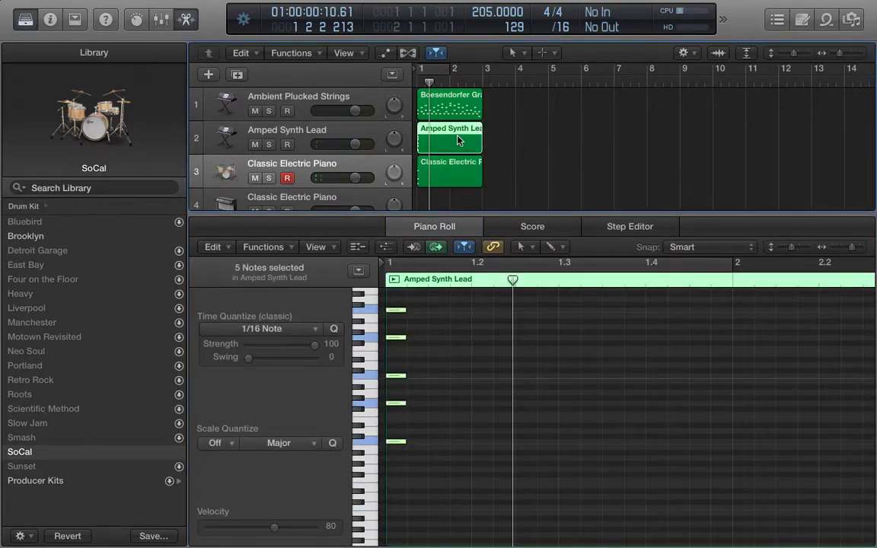
{"action": "left_click_drag", "start_coordinate": [423, 471], "coordinate": [388, 308]}
{"action": "scroll", "coordinate": [714, 351], "scroll_direction": "right", "scroll_amount": 5}
{"action": "scroll", "coordinate": [715, 350], "scroll_direction": "left", "scroll_amount": 5}
{"action": "scroll", "coordinate": [715, 350], "scroll_direction": "up", "scroll_amount": 1}
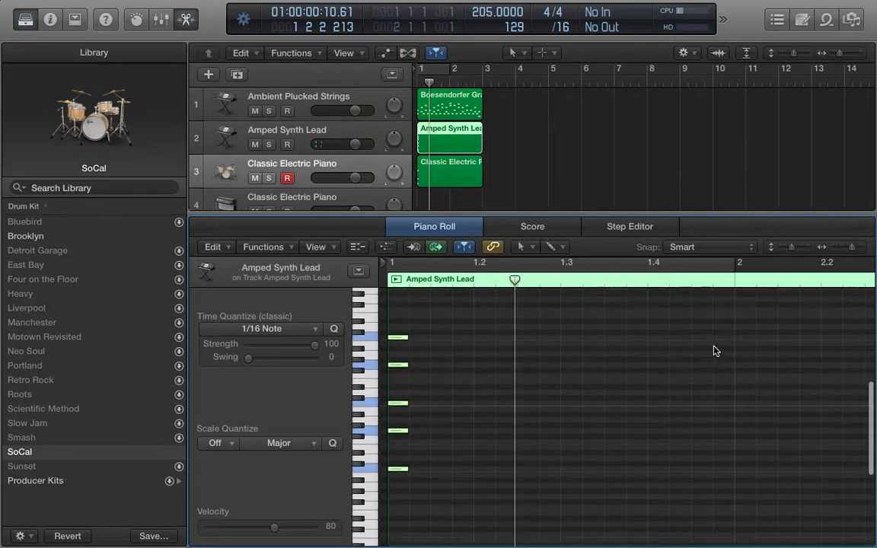
{"action": "scroll", "coordinate": [714, 351], "scroll_direction": "right", "scroll_amount": 3}
{"action": "scroll", "coordinate": [715, 351], "scroll_direction": "right", "scroll_amount": 7}
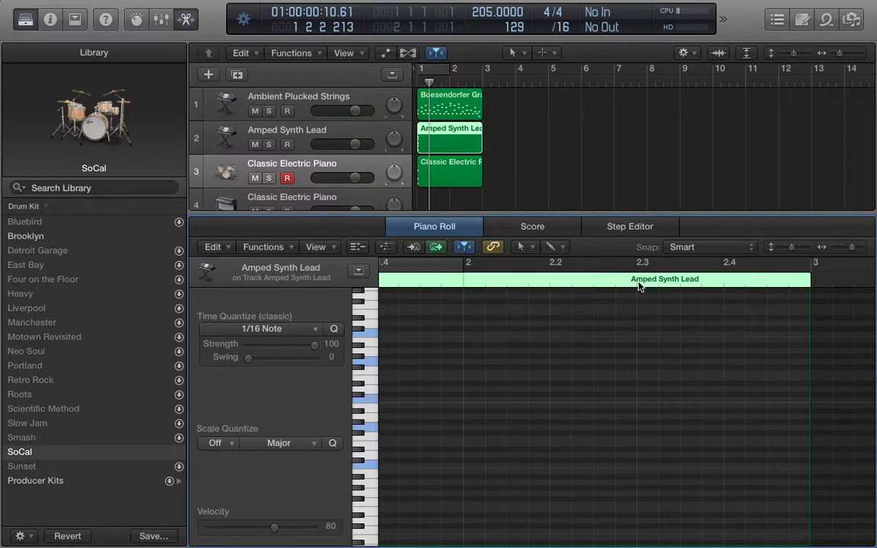
{"action": "left_click", "coordinate": [723, 285]}
{"action": "left_click", "coordinate": [769, 280]}
{"action": "key", "text": "super+v"}
{"action": "left_click", "coordinate": [664, 277]}
{"action": "key", "text": "space"}
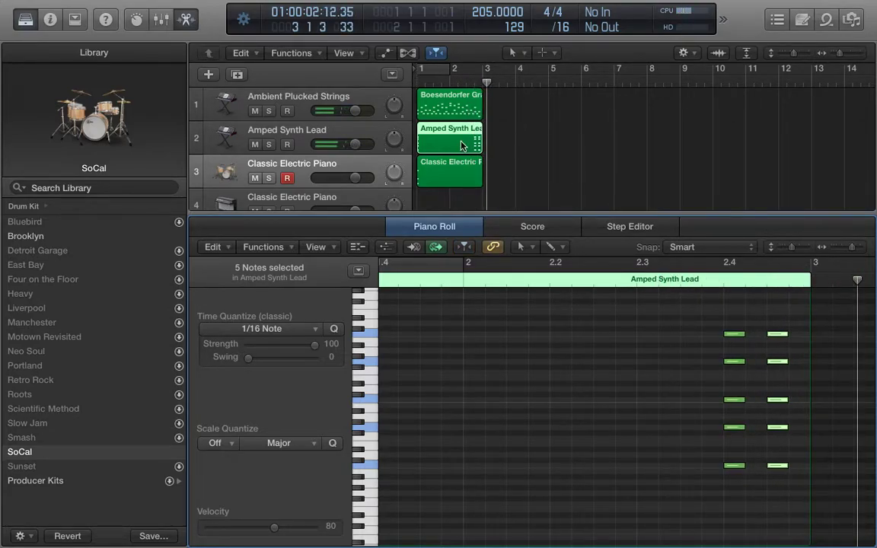
Paste a copy of the two-bar synth lead region at bar 3 and move it onto the Amped Synth Lead track.
{"action": "left_click", "coordinate": [485, 82]}
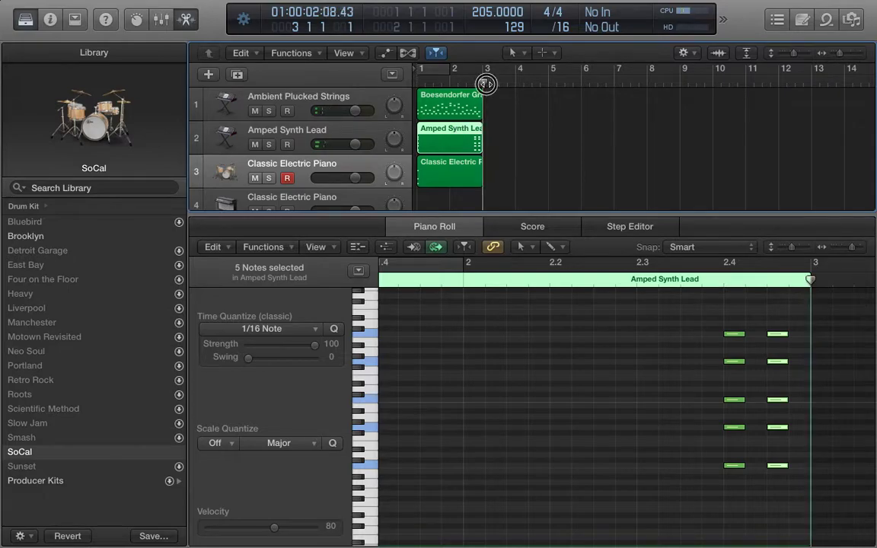
{"action": "key", "text": "super+v"}
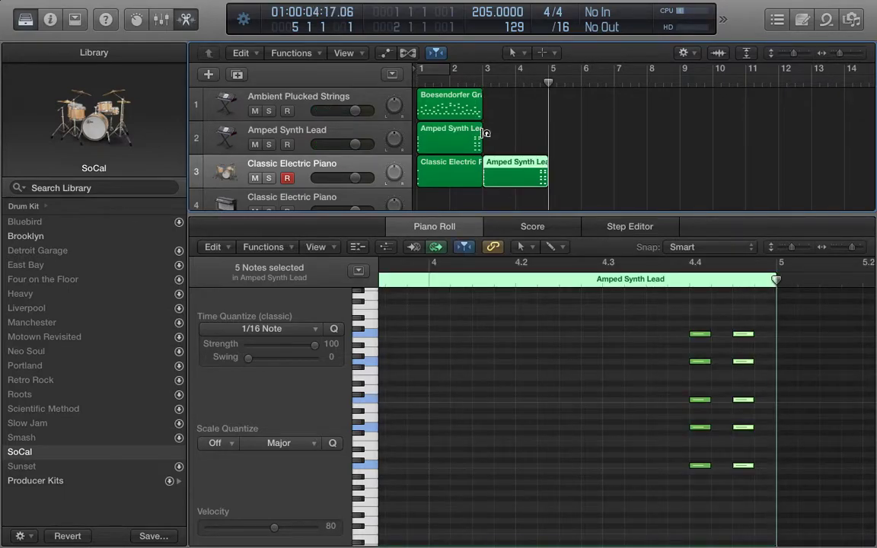
{"action": "left_click_drag", "start_coordinate": [504, 165], "coordinate": [504, 143]}
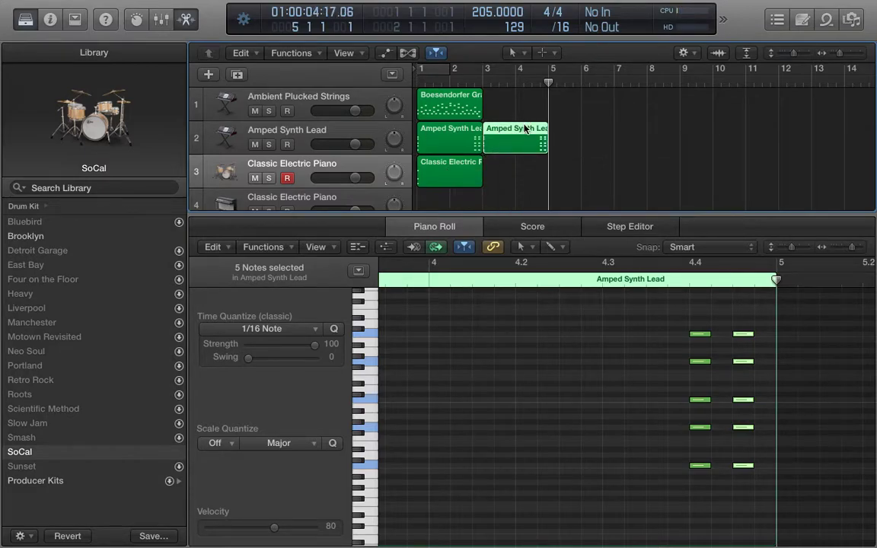
Try deleting the closing chords of the second synth region and pasting a copy at bar 5, then undo the deletion.
{"action": "left_click", "coordinate": [531, 145]}
{"action": "left_click_drag", "start_coordinate": [684, 319], "coordinate": [750, 499]}
{"action": "key", "text": "Delete"}
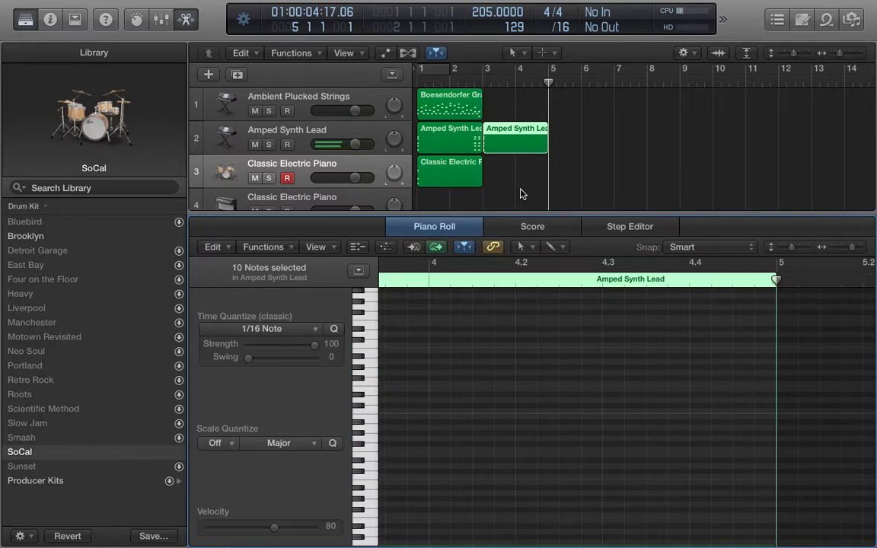
{"action": "left_click_drag", "start_coordinate": [550, 82], "coordinate": [548, 84]}
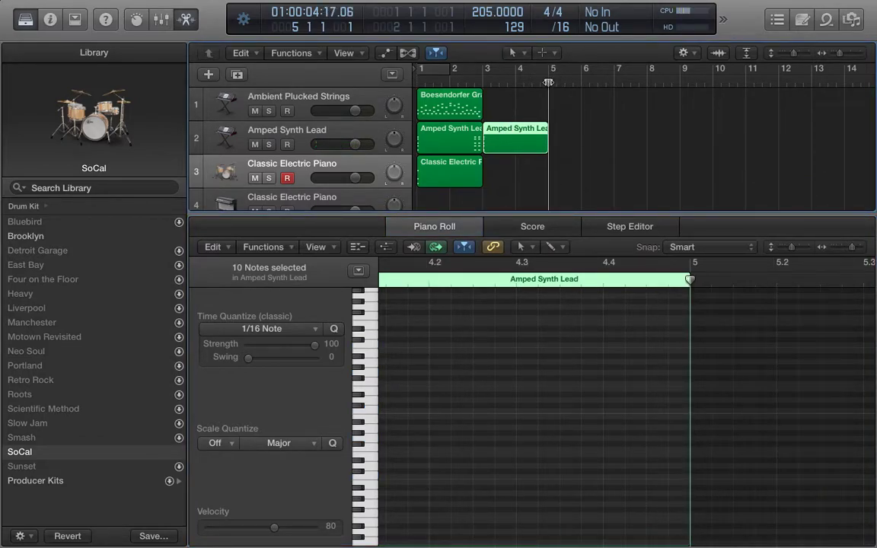
{"action": "key", "text": "super+v"}
{"action": "left_click", "coordinate": [546, 81]}
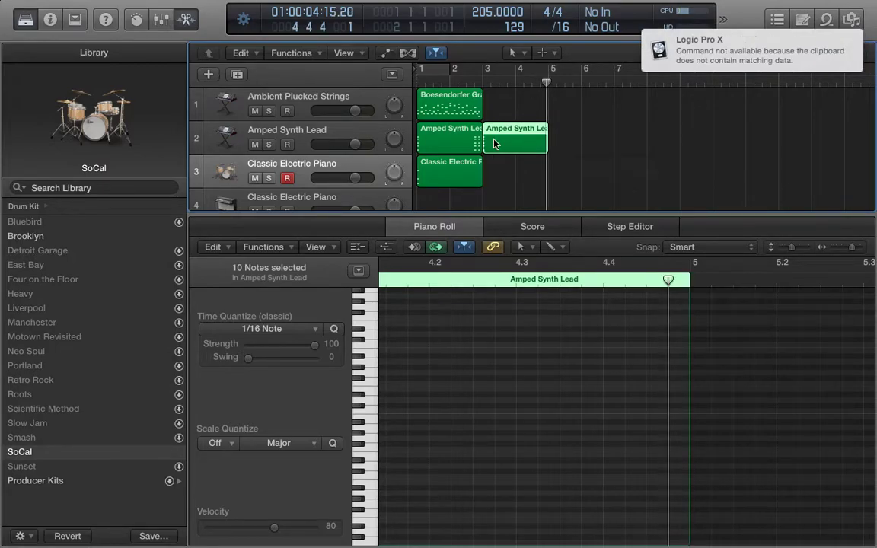
{"action": "key", "text": "super+z"}
Copy the second synth lead region, paste it from bar 5 and move the copy onto the Amped Synth Lead track.
{"action": "left_click", "coordinate": [562, 168]}
{"action": "left_click", "coordinate": [545, 81]}
{"action": "left_click_drag", "start_coordinate": [545, 81], "coordinate": [550, 79]}
{"action": "left_click", "coordinate": [522, 139]}
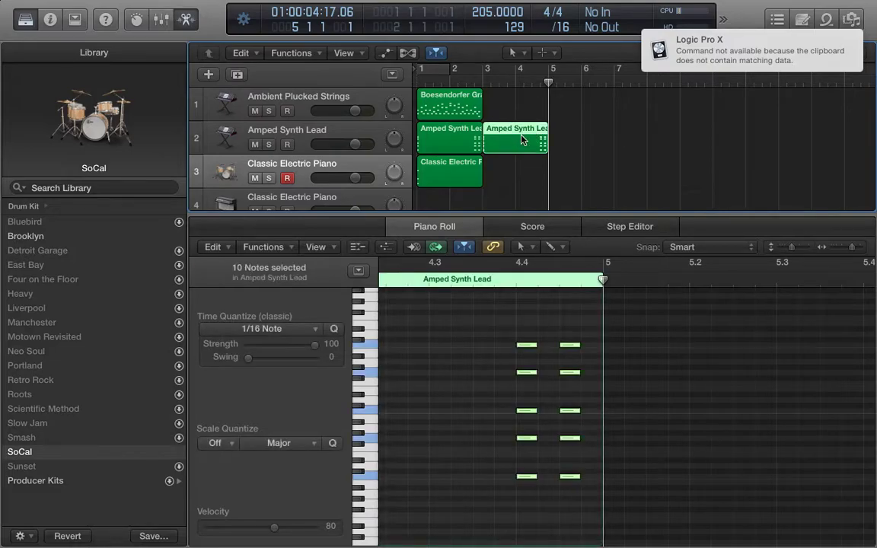
{"action": "key", "text": "super+c"}
{"action": "key", "text": "super+v"}
{"action": "left_click_drag", "start_coordinate": [597, 171], "coordinate": [605, 145]}
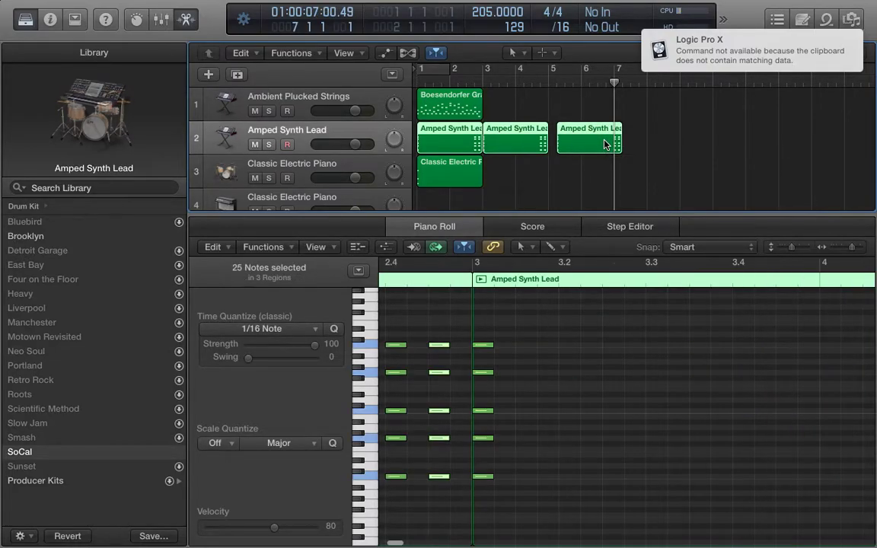
Realign the synth lead regions so the first starts at bar 1 and the third starts at bar 5.
{"action": "left_click", "coordinate": [565, 131]}
{"action": "mouse_move", "coordinate": [565, 131]}
{"action": "left_mouse_down"}
{"action": "mouse_move", "coordinate": [554, 131]}
{"action": "mouse_move", "coordinate": [579, 131]}
{"action": "mouse_move", "coordinate": [534, 131]}
{"action": "mouse_move", "coordinate": [570, 131]}
{"action": "left_mouse_up"}
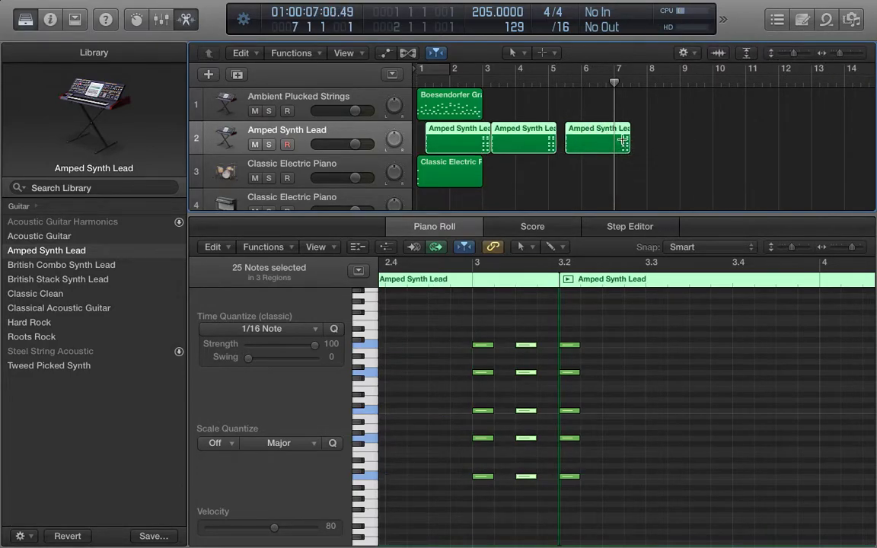
{"action": "left_click", "coordinate": [649, 127]}
{"action": "left_click_drag", "start_coordinate": [579, 133], "coordinate": [570, 133]}
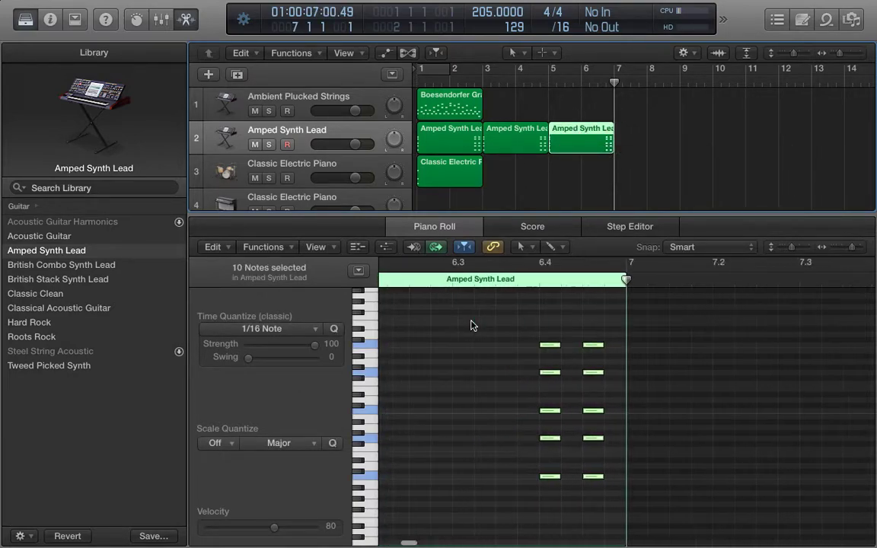
Lower the third synth region's opening chord by two semitones and delete the two chords at its end.
{"action": "left_click_drag", "start_coordinate": [490, 285], "coordinate": [468, 494]}
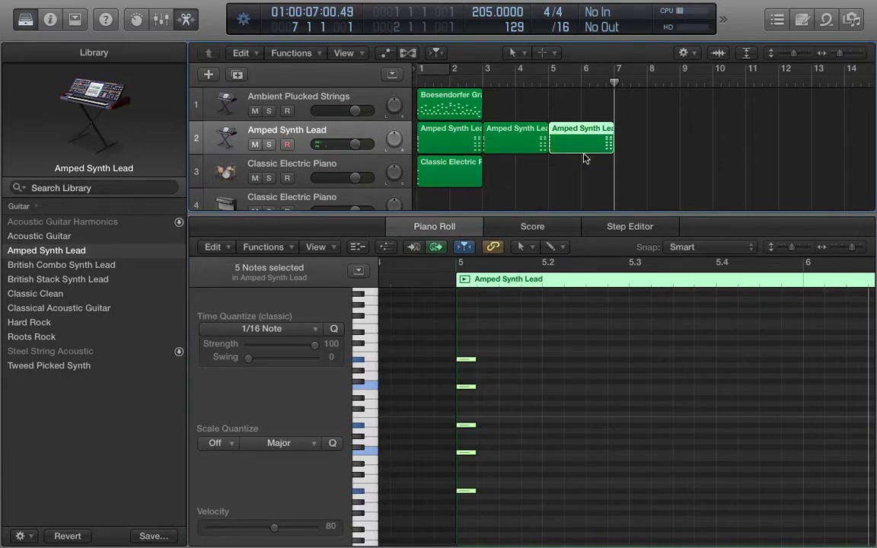
{"action": "scroll", "coordinate": [580, 167], "scroll_direction": "right", "scroll_amount": 8}
{"action": "scroll", "coordinate": [580, 167], "scroll_direction": "left", "scroll_amount": 8}
{"action": "scroll", "coordinate": [685, 315], "scroll_direction": "right", "scroll_amount": 6}
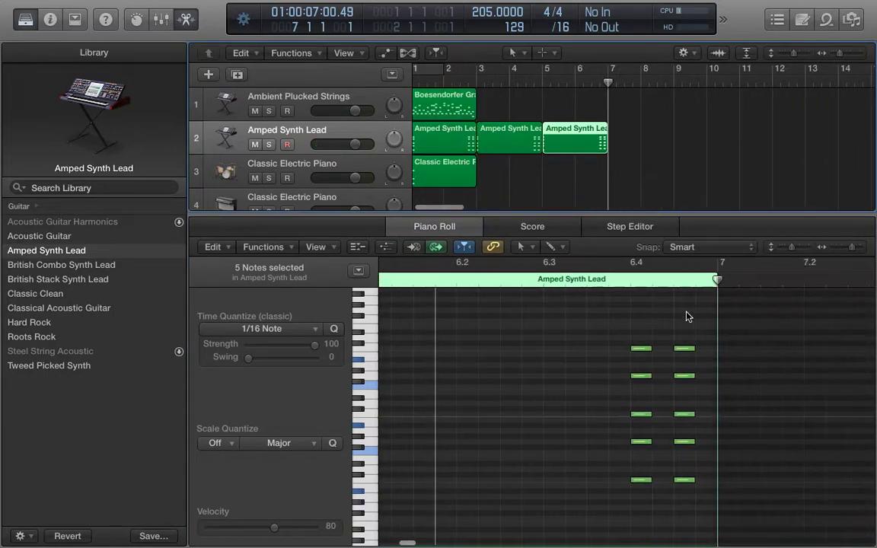
{"action": "left_click_drag", "start_coordinate": [580, 316], "coordinate": [699, 518]}
{"action": "key", "text": "Delete"}
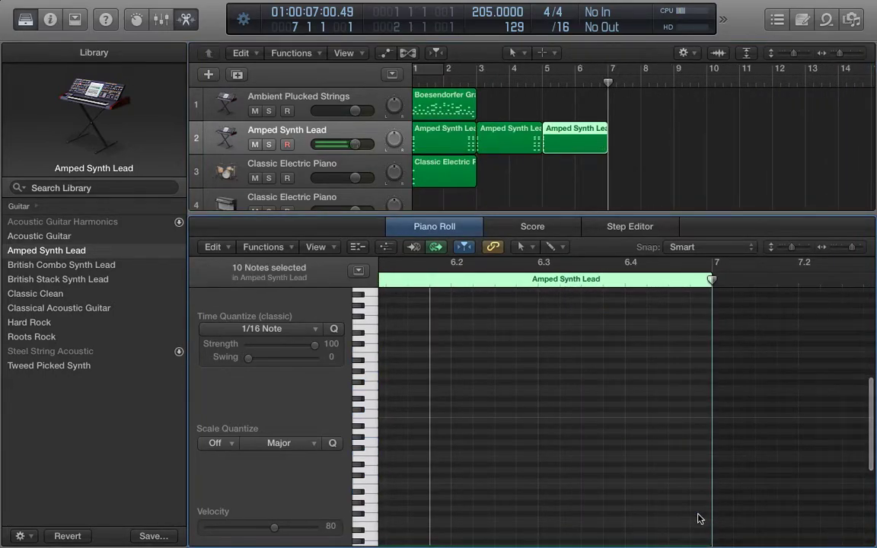
{"action": "scroll", "coordinate": [538, 464], "scroll_direction": "left", "scroll_amount": 1}
{"action": "scroll", "coordinate": [538, 465], "scroll_direction": "left", "scroll_amount": 1}
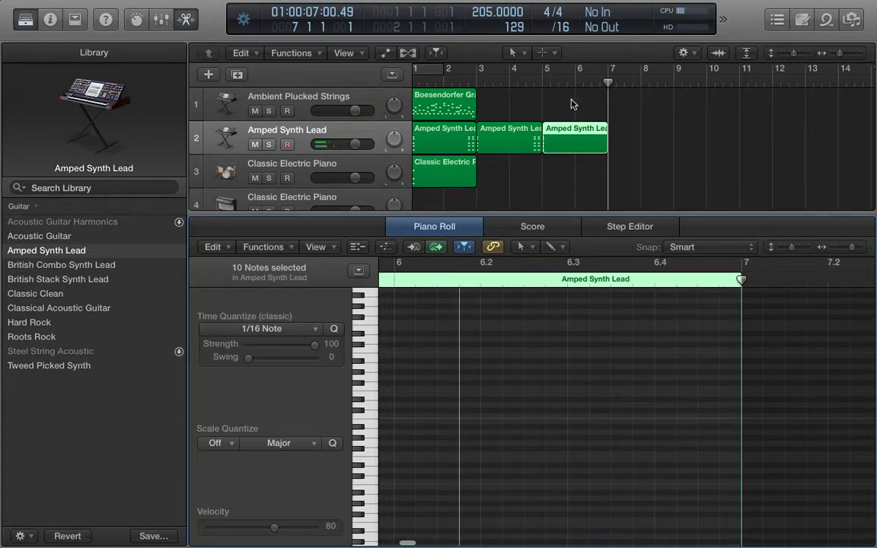
Copy the three drum hits from the start of bar 1 and paste them at beat 2.4 and half a beat after.
{"action": "left_click", "coordinate": [440, 166]}
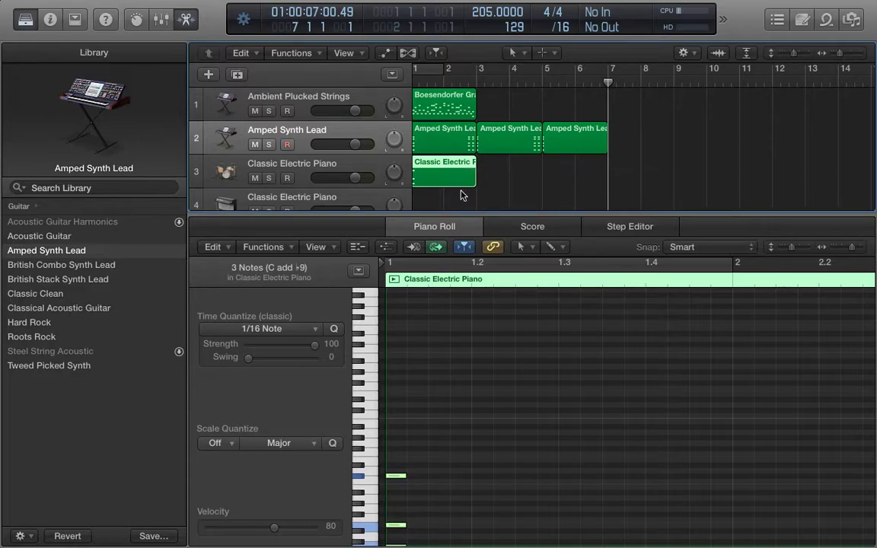
{"action": "scroll", "coordinate": [503, 376], "scroll_direction": "down", "scroll_amount": 5}
{"action": "left_click", "coordinate": [401, 377]}
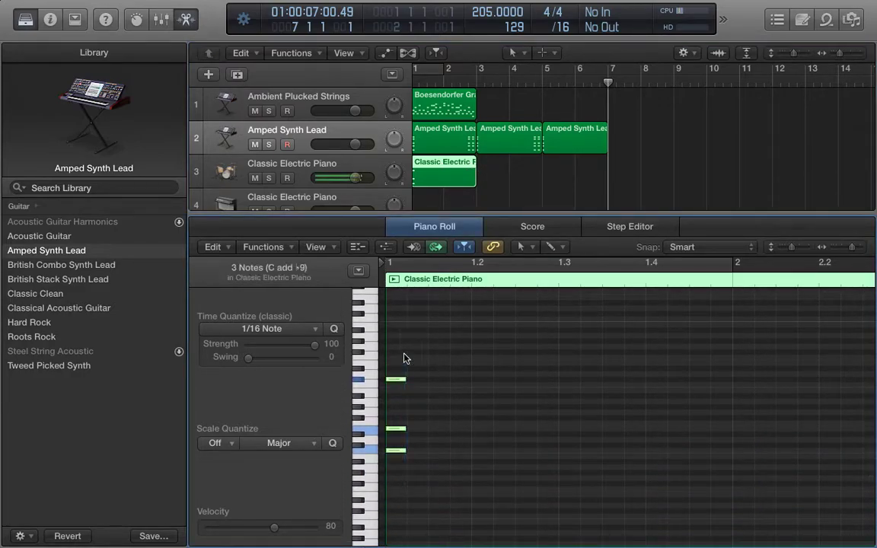
{"action": "scroll", "coordinate": [578, 340], "scroll_direction": "right", "scroll_amount": 5}
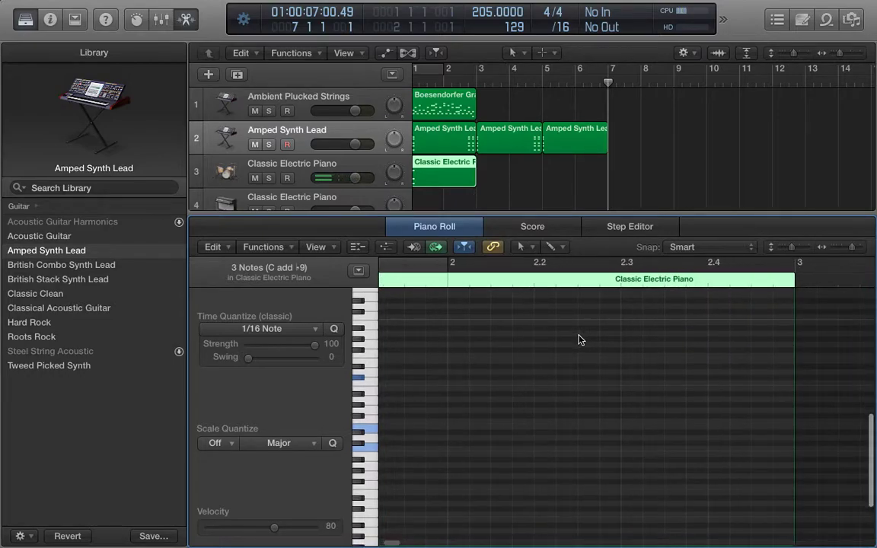
{"action": "left_click_drag", "start_coordinate": [702, 285], "coordinate": [725, 277]}
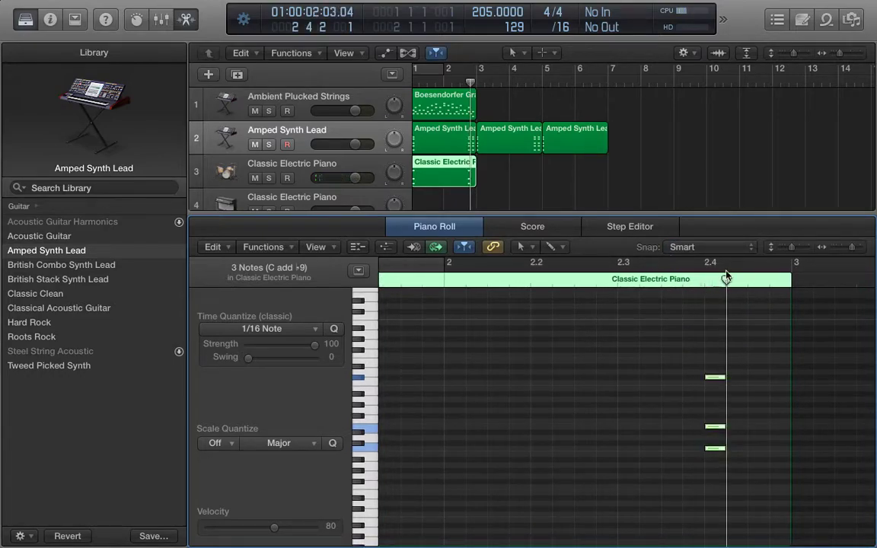
{"action": "left_click", "coordinate": [745, 283]}
{"action": "key", "text": "super+v"}
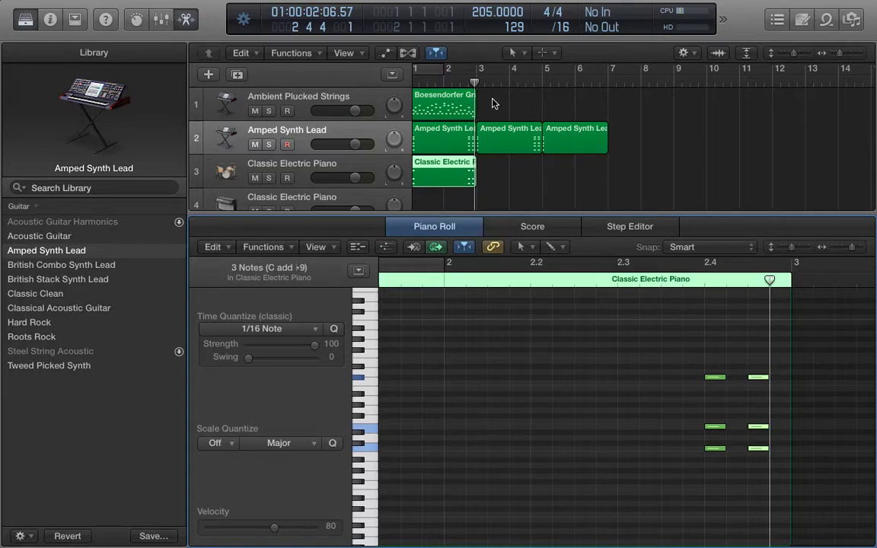
Copy the drum region to bar 3 on its own track and delete the six notes closing the copy.
{"action": "left_click_drag", "start_coordinate": [476, 83], "coordinate": [478, 82]}
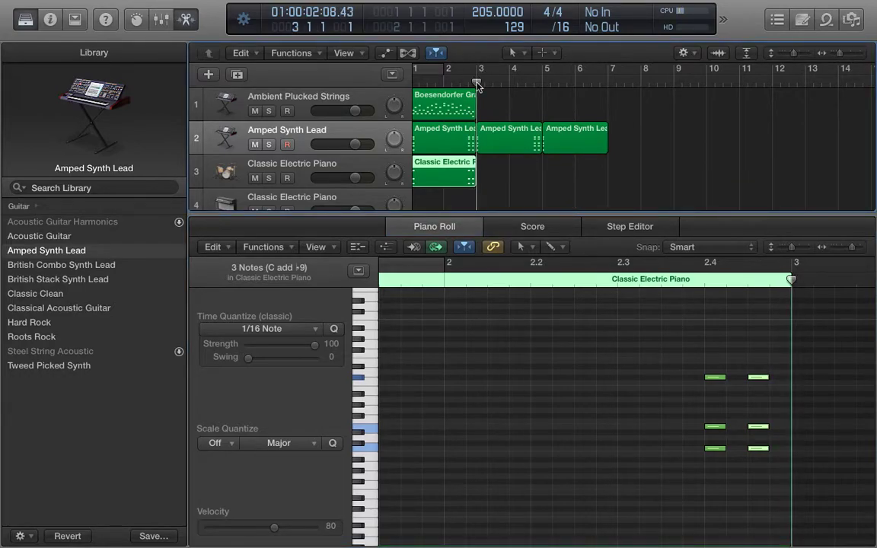
{"action": "left_click", "coordinate": [448, 170]}
{"action": "key", "text": "super+v"}
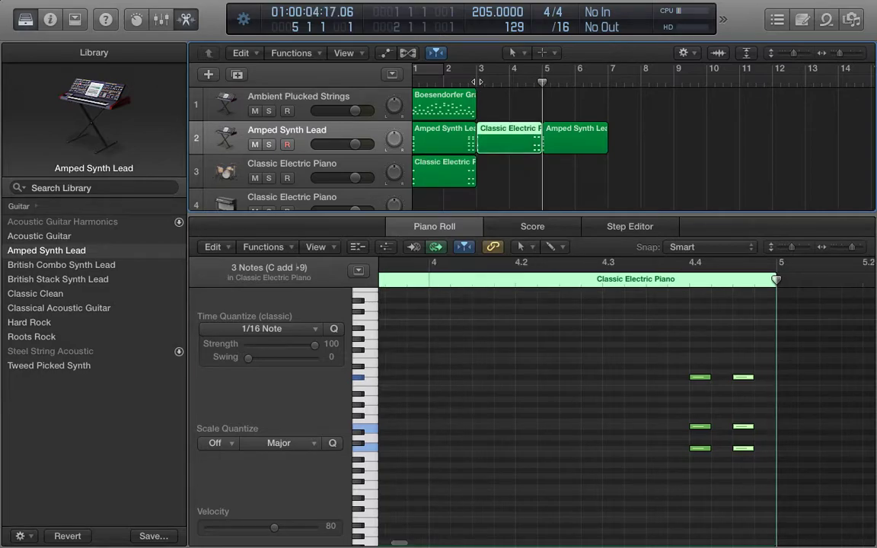
{"action": "key", "text": "super+z"}
{"action": "key", "text": "Down"}
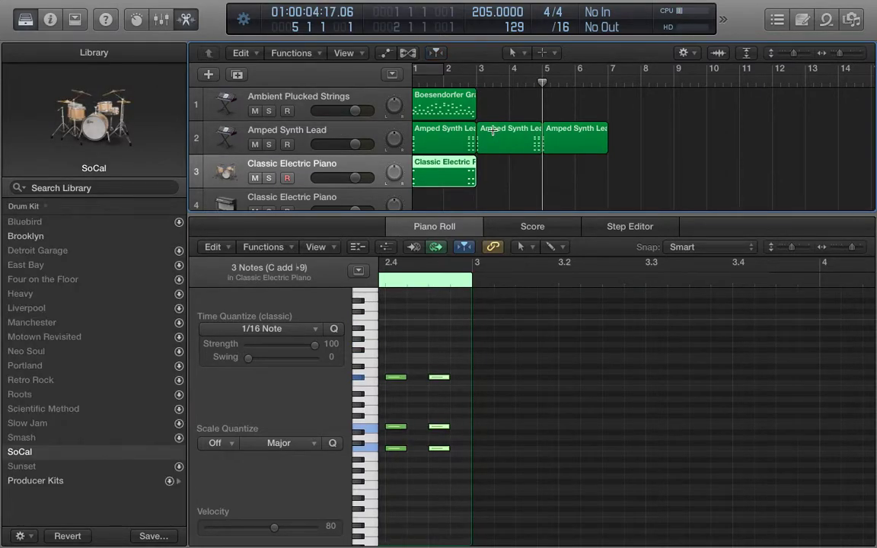
{"action": "key", "text": "super+v"}
{"action": "left_click_drag", "start_coordinate": [561, 164], "coordinate": [495, 168]}
{"action": "left_click_drag", "start_coordinate": [587, 313], "coordinate": [544, 479]}
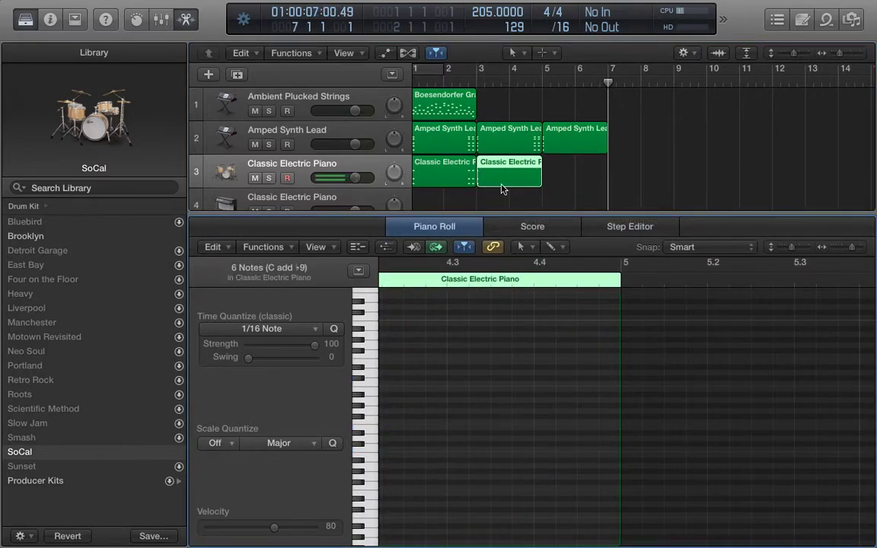
Paste the shortened drum region at bars 5 and 7 on the drum track.
{"action": "left_click", "coordinate": [544, 80]}
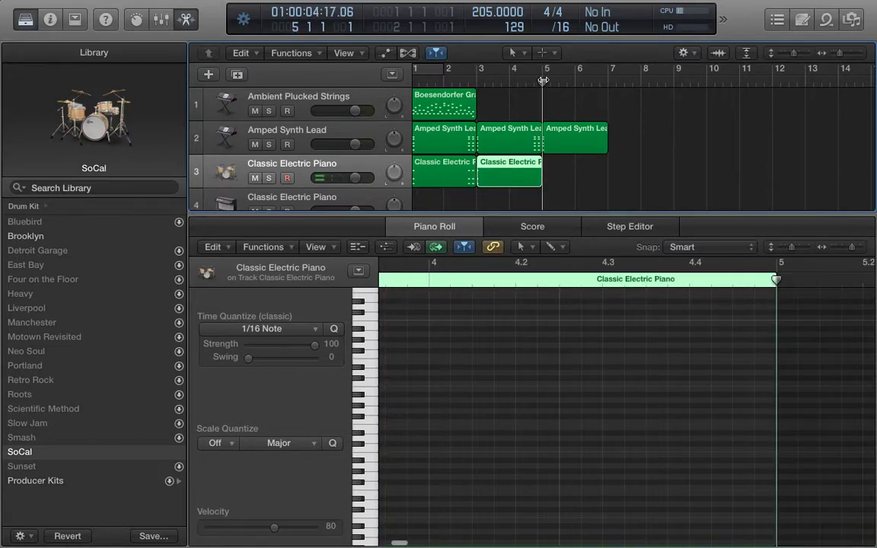
{"action": "key", "text": "super+v"}
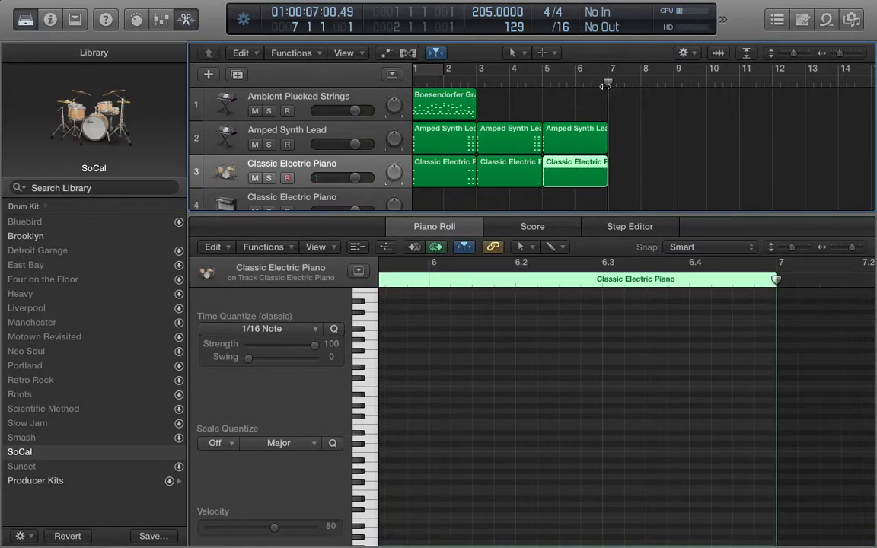
{"action": "key", "text": "super+v"}
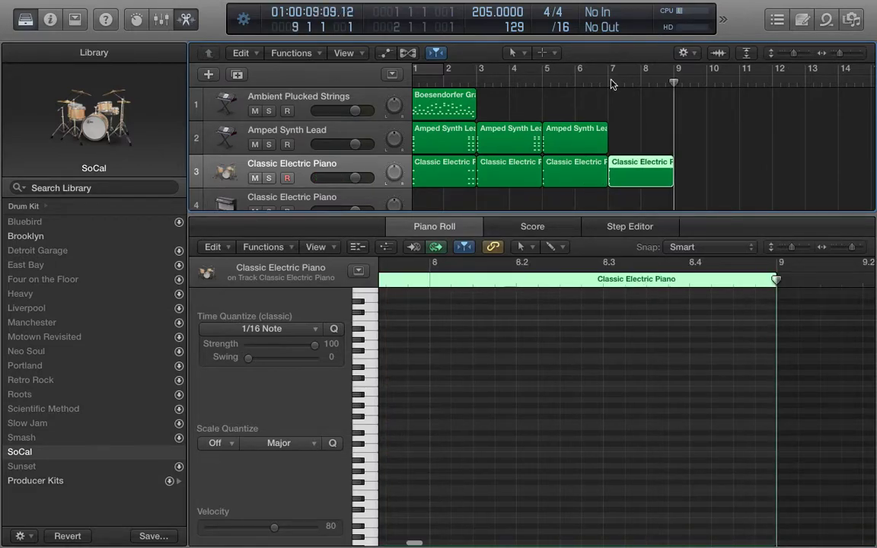
Copy the third Amped Synth Lead region and place the copy at bar 7 on the same track.
{"action": "left_click", "coordinate": [560, 130]}
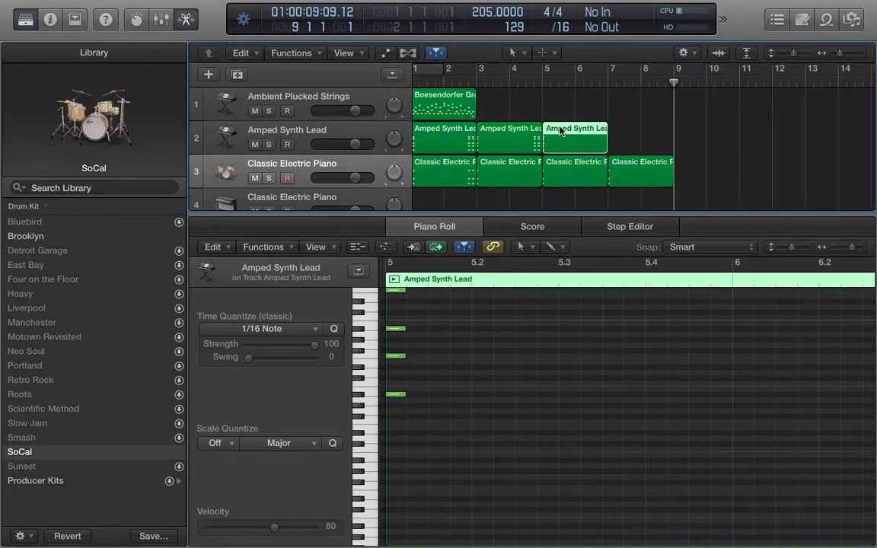
{"action": "left_click", "coordinate": [608, 80]}
{"action": "key", "text": "super+v"}
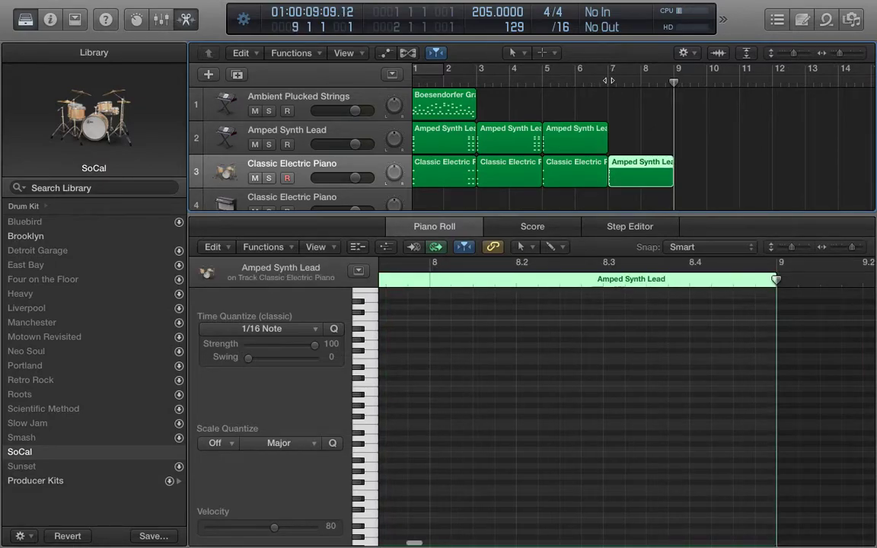
{"action": "key", "text": "super+z"}
{"action": "key", "text": "super+v"}
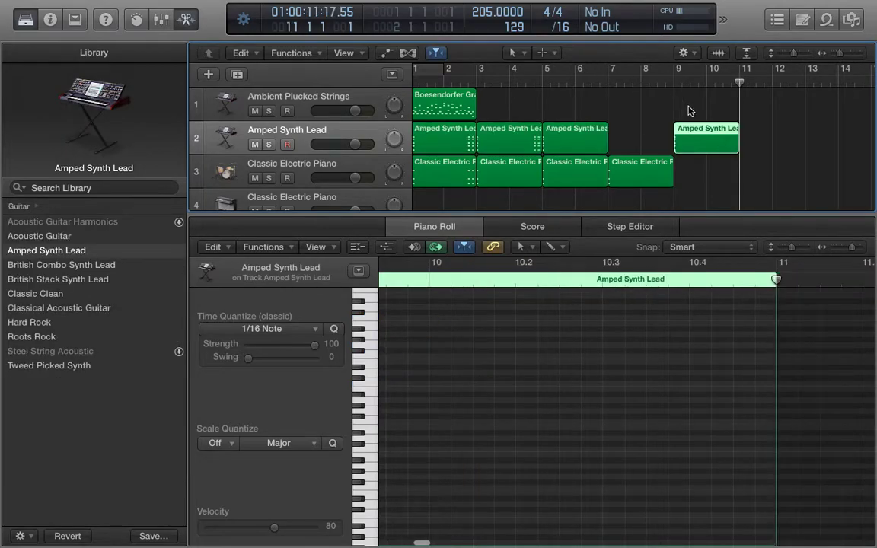
{"action": "left_click_drag", "start_coordinate": [686, 130], "coordinate": [620, 130]}
Copy the plucked strings melody region three times on its own track so the copies start at bars 3, 5 and 7.
{"action": "left_click", "coordinate": [460, 103]}
{"action": "key", "text": "super+c"}
{"action": "left_click", "coordinate": [480, 79]}
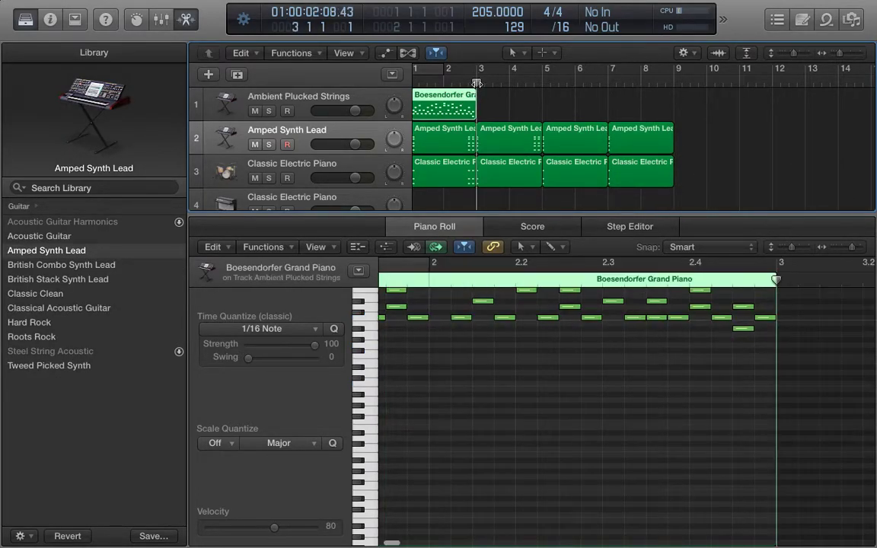
{"action": "key", "text": "super+v"}
{"action": "key", "text": "super+z"}
{"action": "key", "text": "Up"}
{"action": "key", "text": "super+v"}
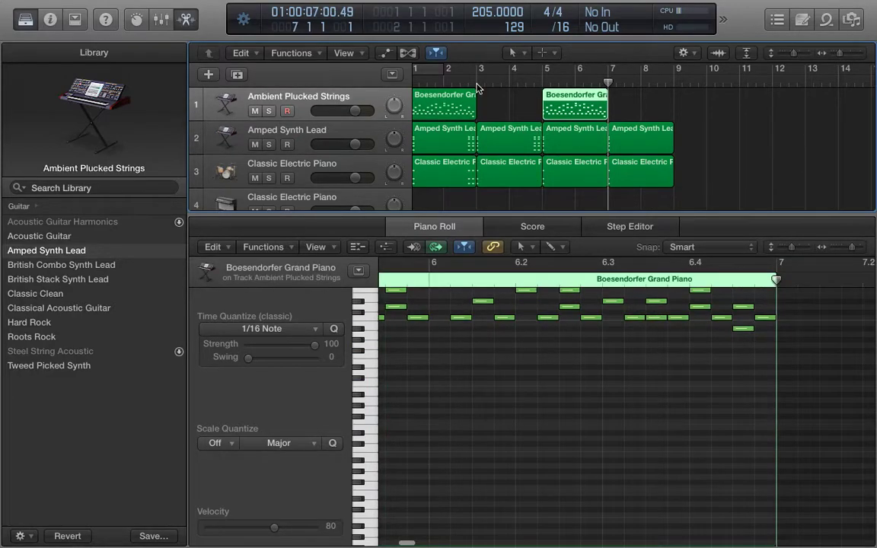
{"action": "key", "text": "super+v"}
{"action": "key", "text": "super+v"}
{"action": "left_click_drag", "start_coordinate": [790, 108], "coordinate": [513, 107]}
{"action": "left_click_drag", "start_coordinate": [575, 96], "coordinate": [504, 96]}
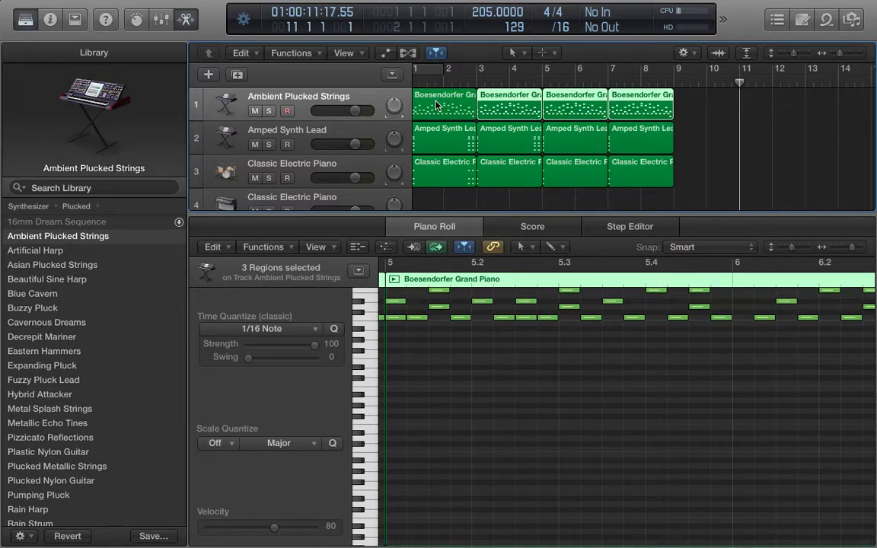
Lower the chord in the fourth Amped Synth Lead region by two semitones and play the arrangement from the start.
{"action": "left_click", "coordinate": [614, 134]}
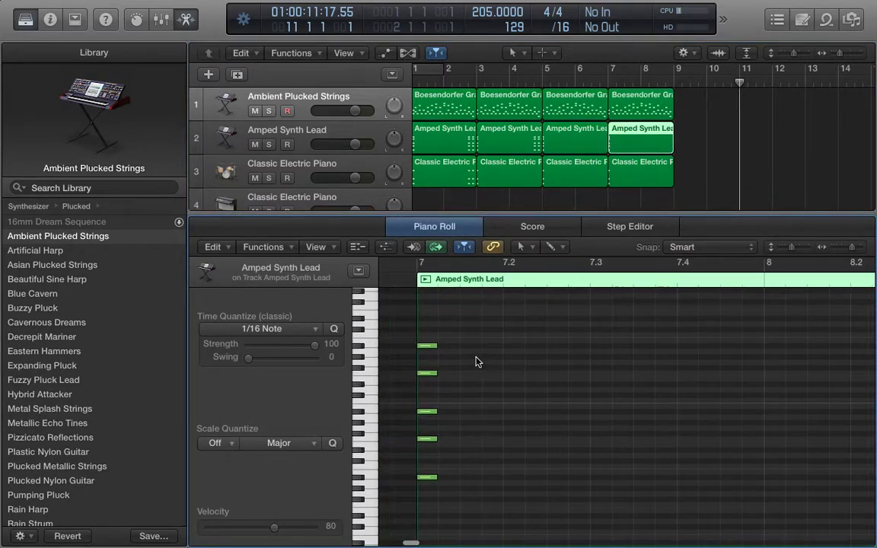
{"action": "left_click_drag", "start_coordinate": [489, 313], "coordinate": [461, 492]}
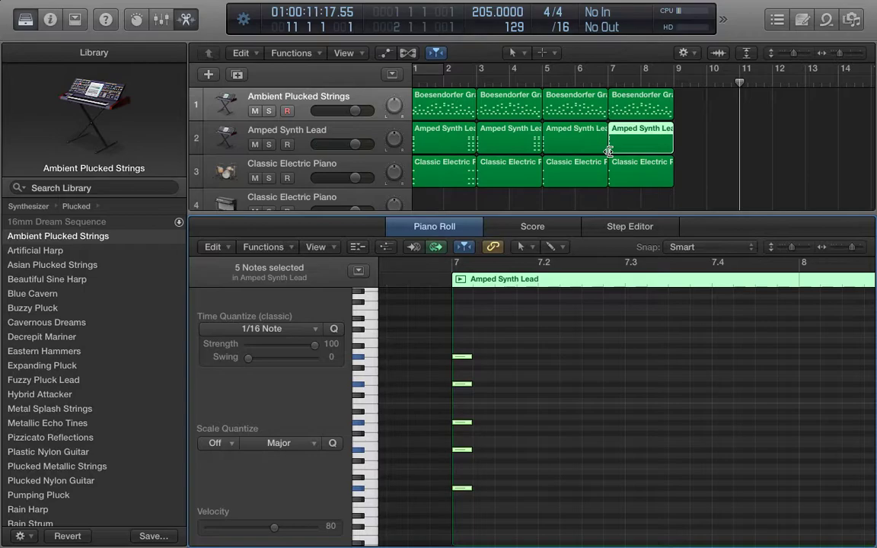
{"action": "key", "text": "Return"}
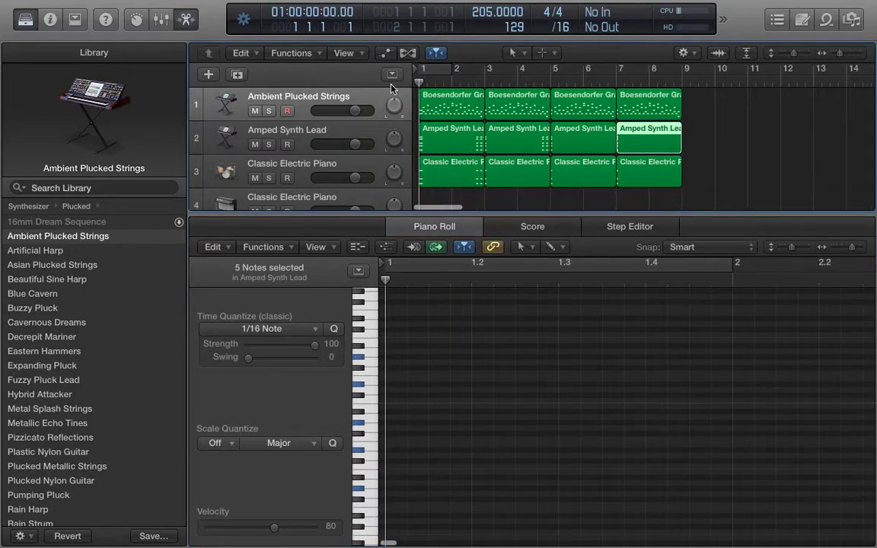
{"action": "key", "text": "space"}
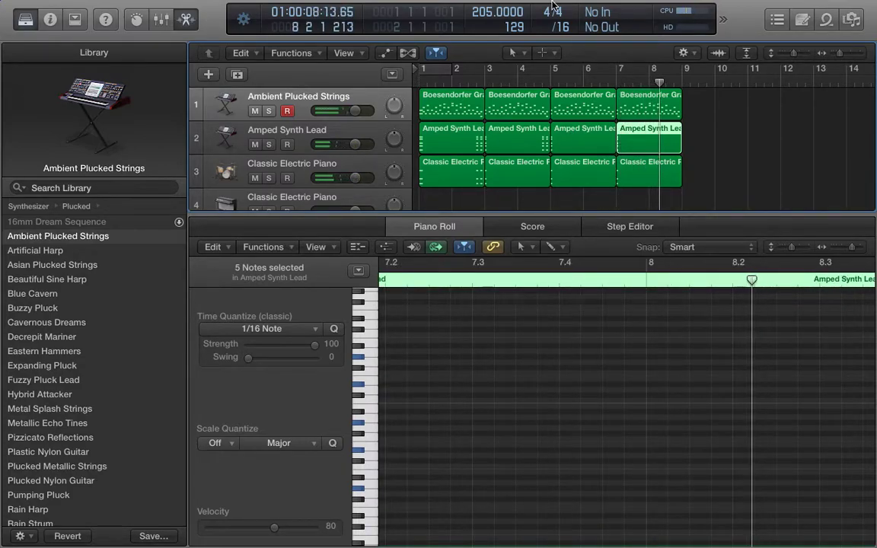
Turn off the metronome click for playback.
{"action": "mouse_move", "coordinate": [513, 28]}
{"action": "left_click", "coordinate": [726, 19]}
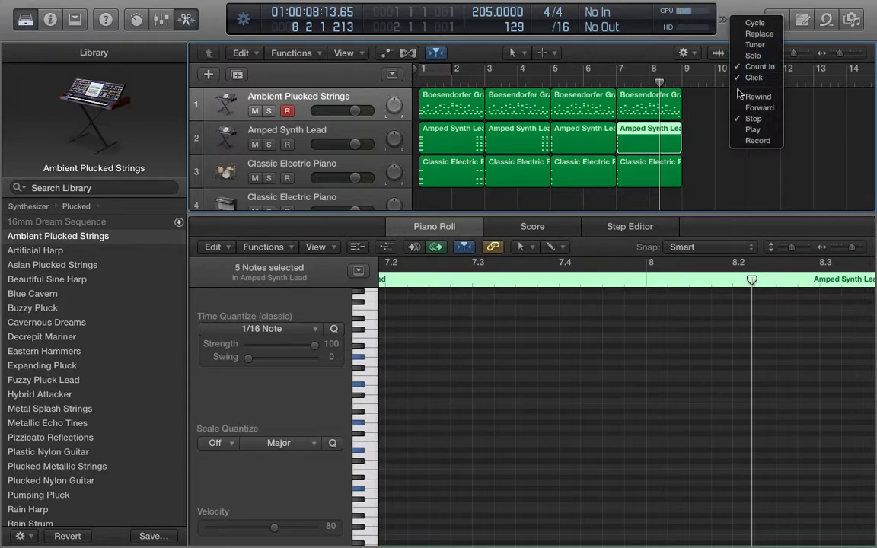
{"action": "left_click", "coordinate": [742, 77]}
{"action": "left_click", "coordinate": [723, 20]}
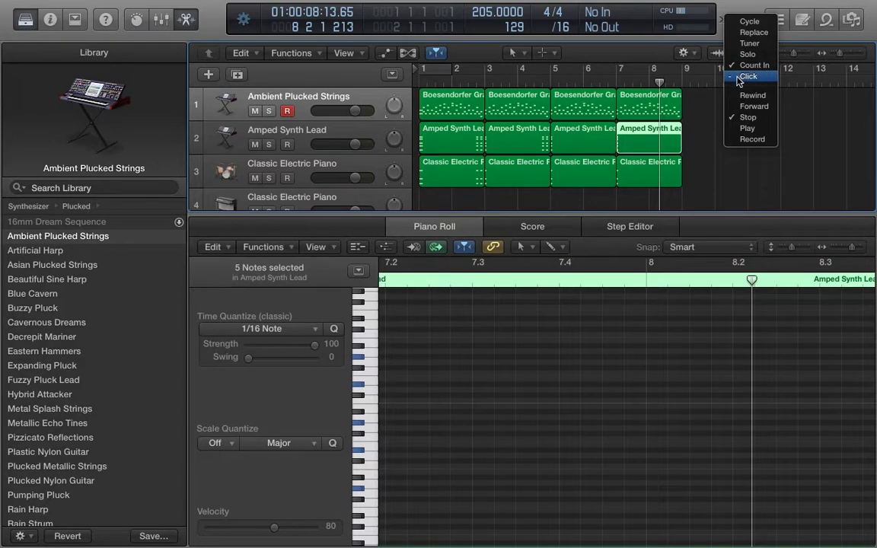
{"action": "left_click", "coordinate": [419, 388]}
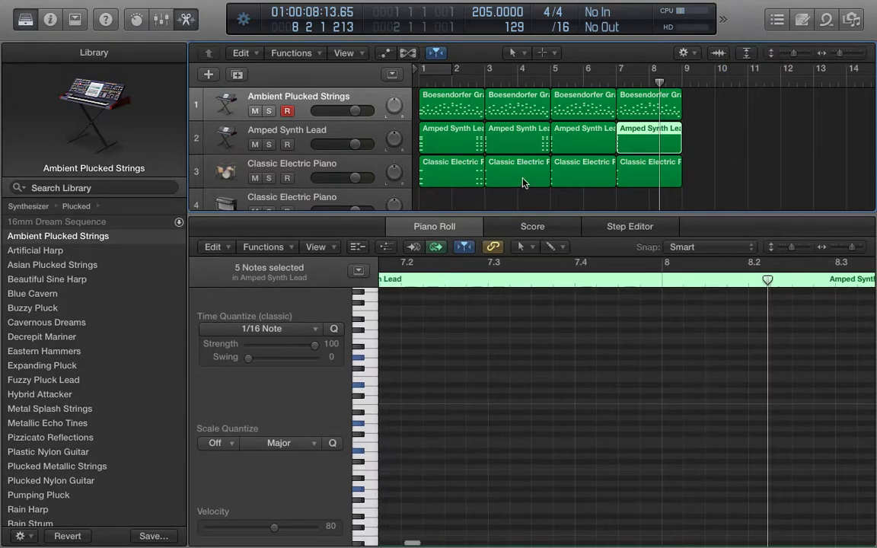
Delete the two chords at beat 4.4 at the end of the second Amped Synth Lead region.
{"action": "left_click", "coordinate": [579, 139]}
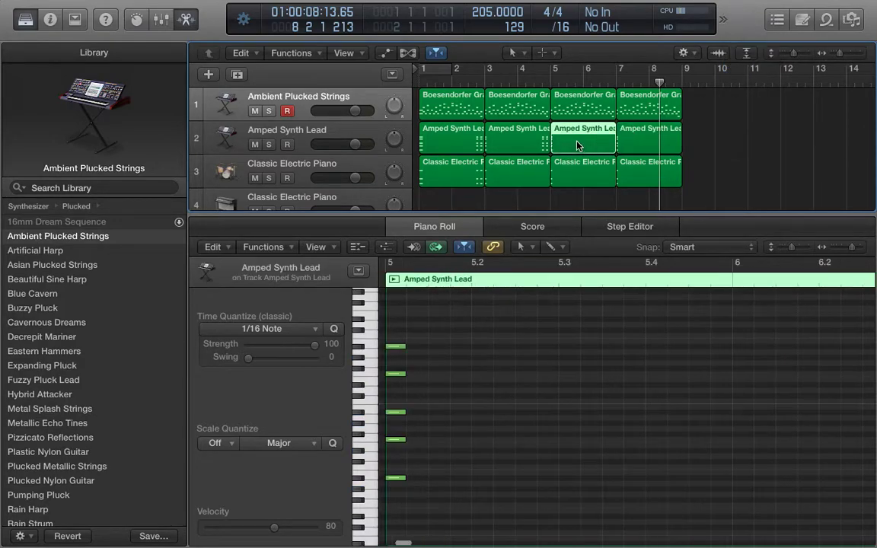
{"action": "left_click", "coordinate": [535, 151]}
{"action": "scroll", "coordinate": [491, 305], "scroll_direction": "left", "scroll_amount": 5}
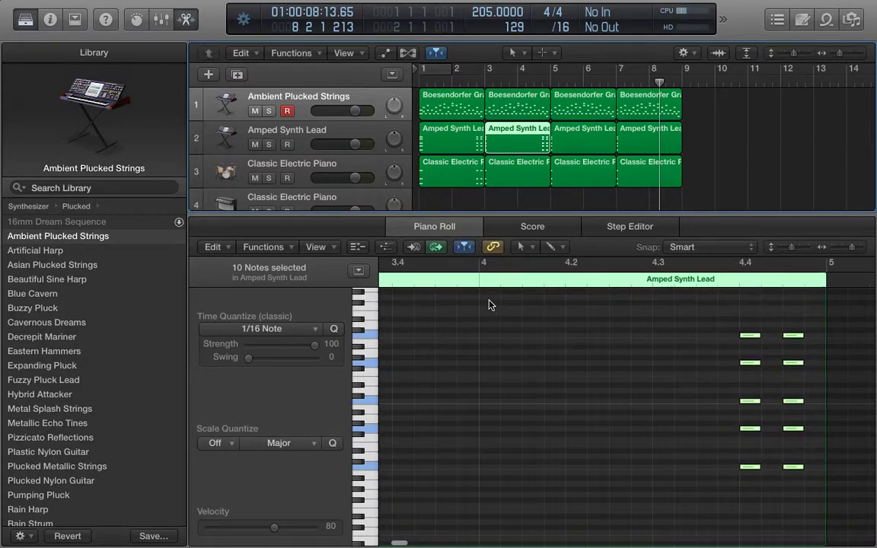
{"action": "double_click", "coordinate": [538, 138]}
{"action": "left_click_drag", "start_coordinate": [722, 341], "coordinate": [817, 498]}
{"action": "key", "text": "Delete"}
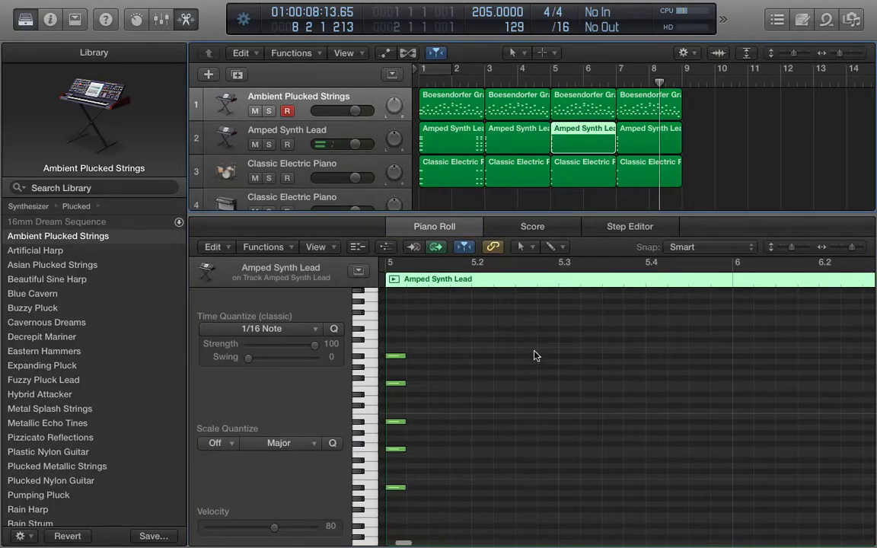
Check the opening chords of the third and fourth Amped Synth Lead regions and play the whole arrangement from bar 1.
{"action": "mouse_move", "coordinate": [478, 332]}
{"action": "left_mouse_down"}
{"action": "mouse_move", "coordinate": [431, 500]}
{"action": "mouse_move", "coordinate": [430, 461]}
{"action": "left_mouse_up"}
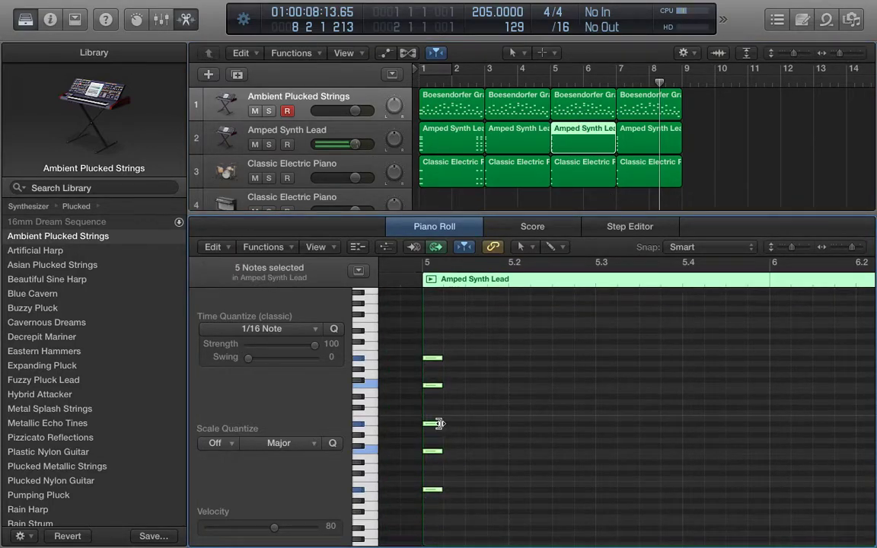
{"action": "left_click", "coordinate": [627, 138]}
{"action": "scroll", "coordinate": [447, 334], "scroll_direction": "left", "scroll_amount": 4}
{"action": "left_click_drag", "start_coordinate": [477, 339], "coordinate": [429, 536]}
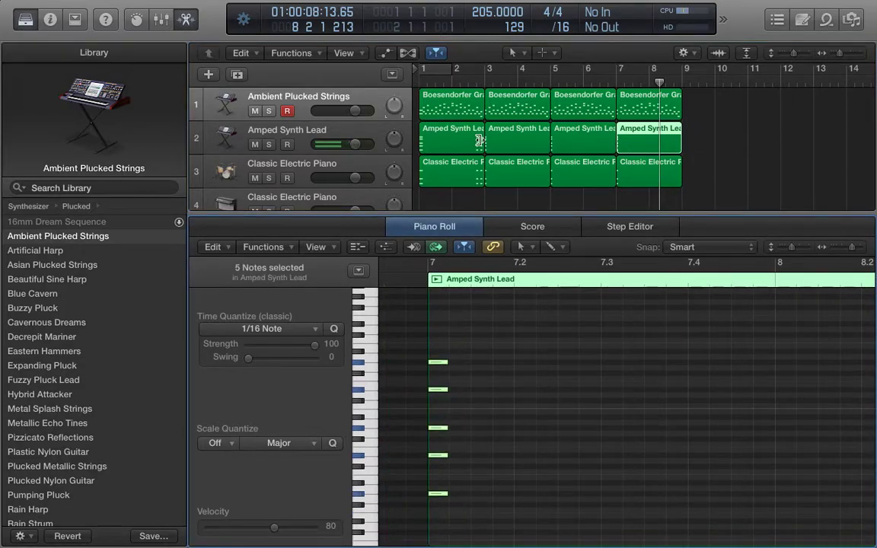
{"action": "left_click", "coordinate": [420, 83]}
{"action": "key", "text": "space"}
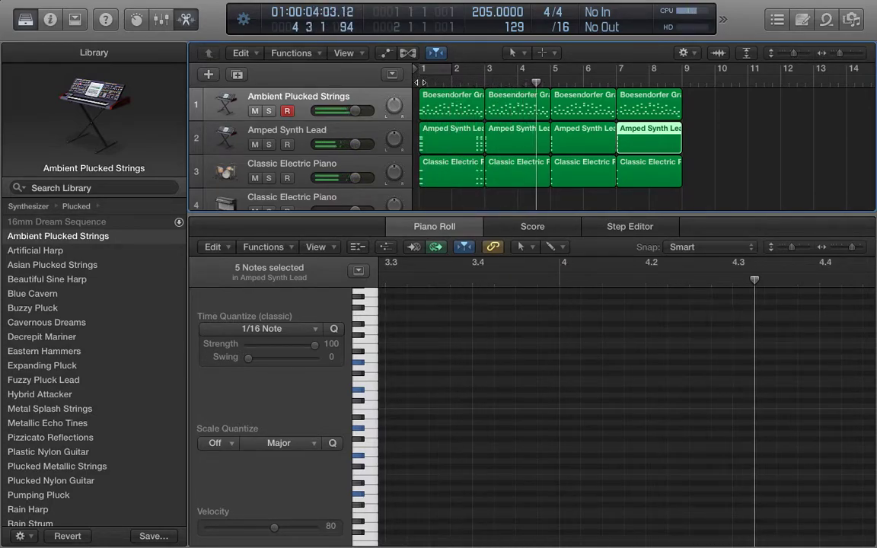
{"action": "left_click_drag", "start_coordinate": [706, 108], "coordinate": [452, 190]}
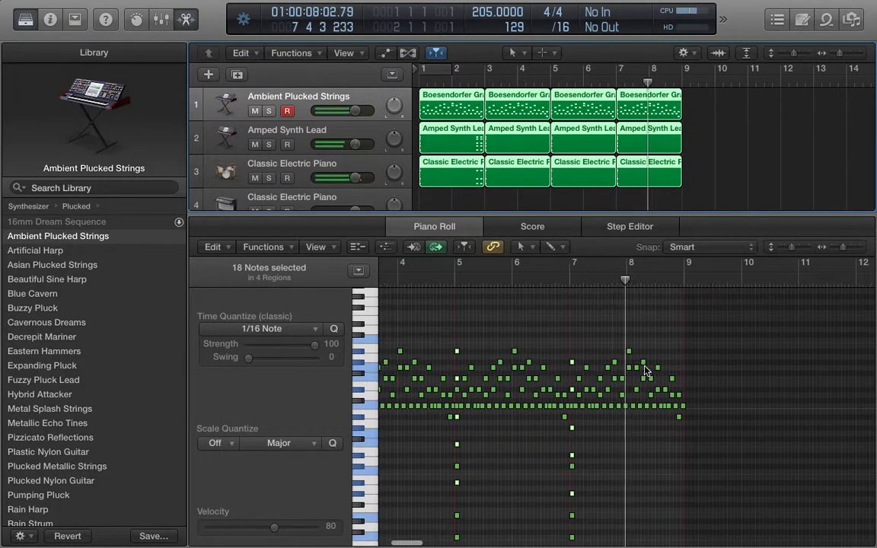
{"action": "scroll", "coordinate": [655, 366], "scroll_direction": "down", "scroll_amount": 2}
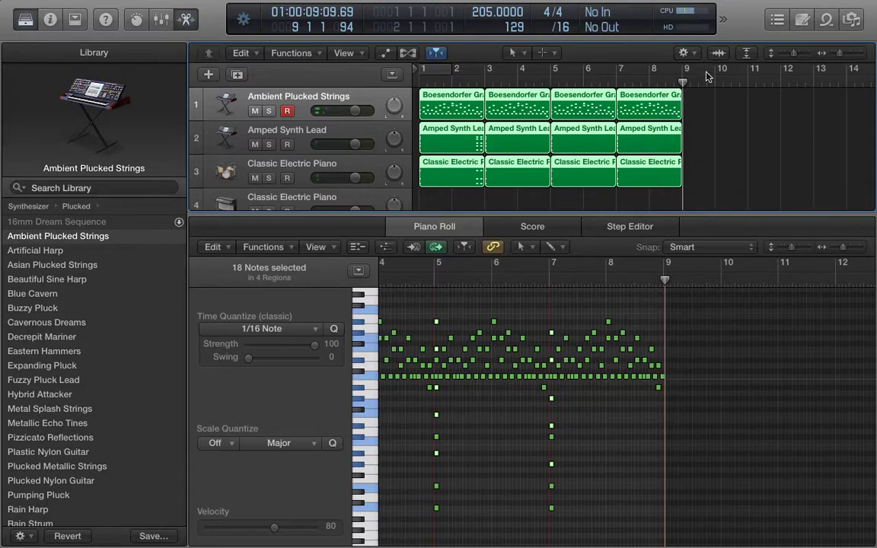
{"action": "left_click", "coordinate": [695, 115]}
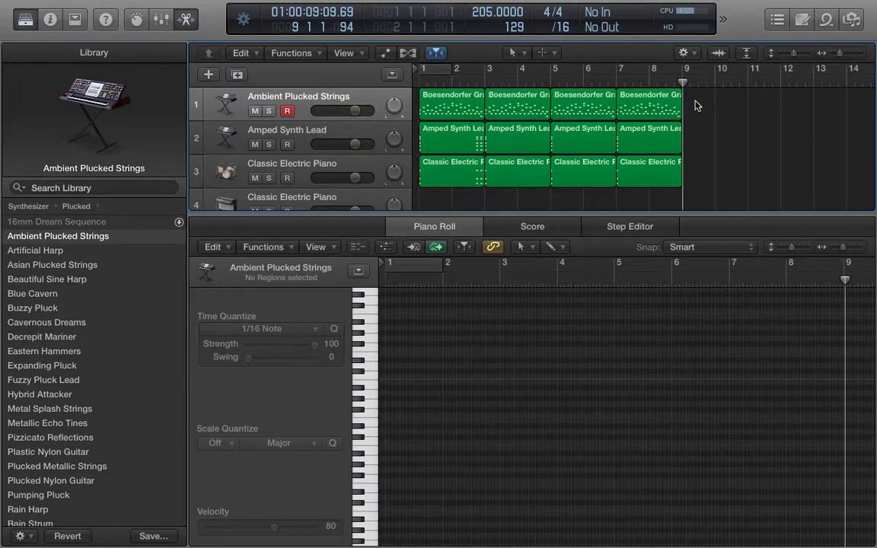
{"action": "right_click", "coordinate": [694, 105]}
{"action": "left_click", "coordinate": [700, 108]}
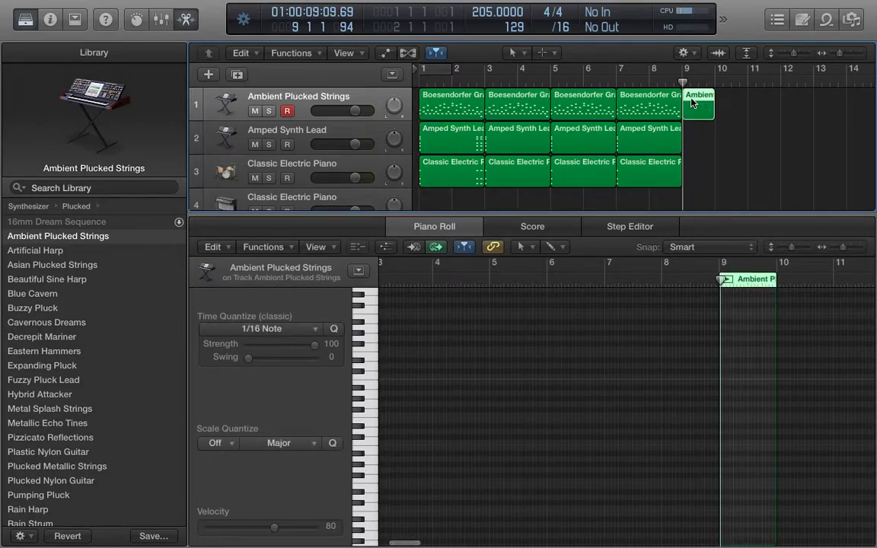
{"action": "left_click", "coordinate": [746, 280]}
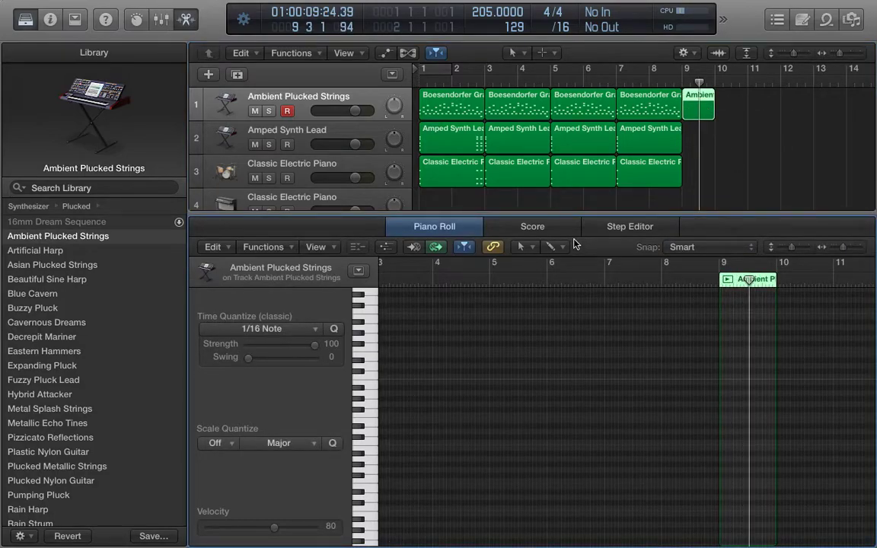
{"action": "key", "text": "Delete"}
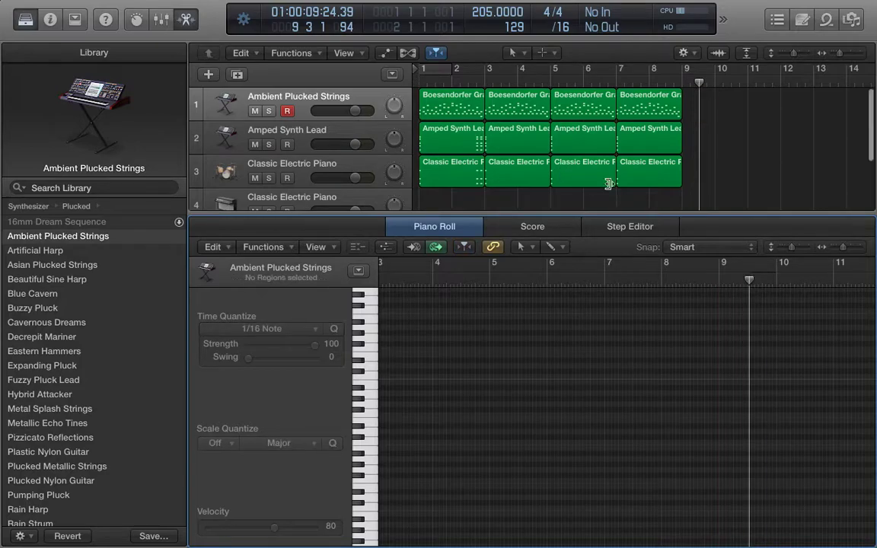
Create an empty MIDI region at bar 9 on track 4, the second Classic Electric Piano track.
{"action": "scroll", "coordinate": [609, 184], "scroll_direction": "down", "scroll_amount": 2}
{"action": "scroll", "coordinate": [609, 184], "scroll_direction": "up", "scroll_amount": 1}
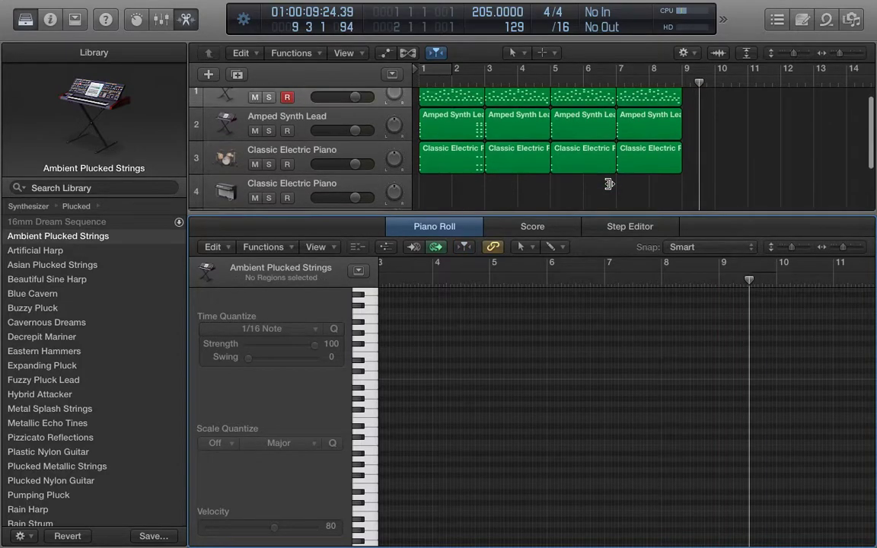
{"action": "right_click", "coordinate": [691, 178]}
{"action": "left_click", "coordinate": [700, 188]}
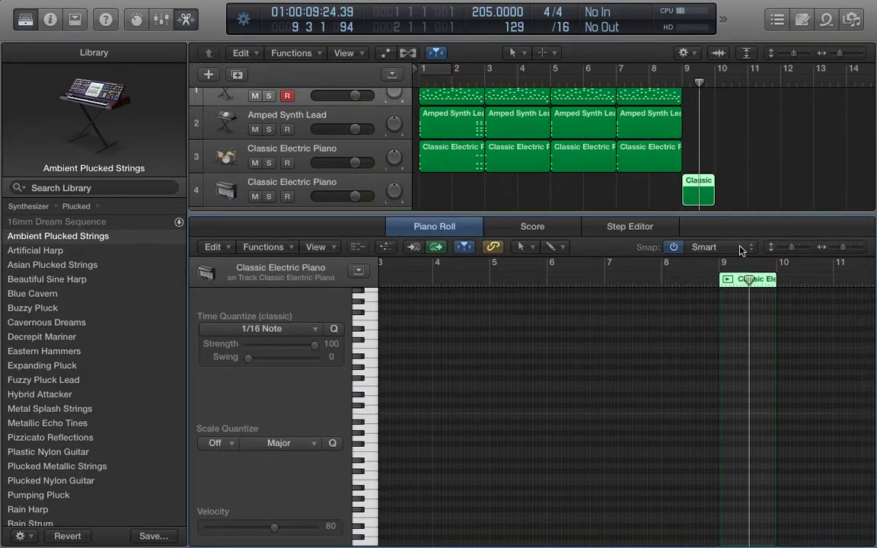
{"action": "left_click", "coordinate": [733, 280]}
{"action": "left_click_drag", "start_coordinate": [737, 283], "coordinate": [768, 281]}
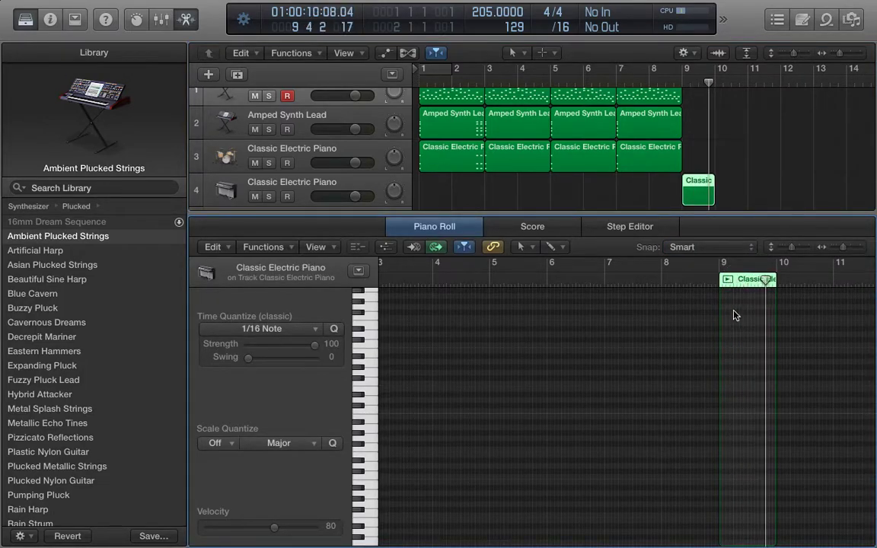
Draw six sixteenth notes from bar 9 in the track 4 region: four repeated on one pitch, then two three semitones lower.
{"action": "scroll", "coordinate": [779, 361], "scroll_direction": "up", "scroll_amount": 5}
{"action": "scroll", "coordinate": [780, 361], "scroll_direction": "down", "scroll_amount": 5}
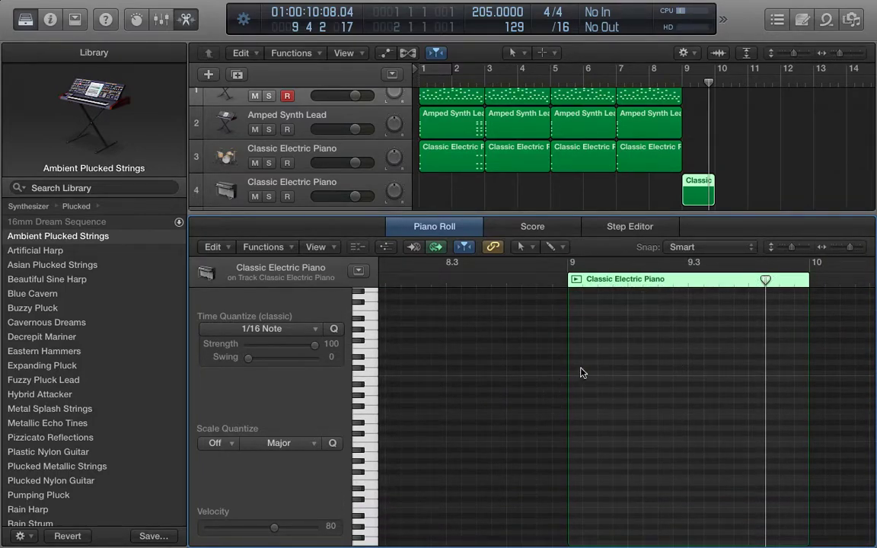
{"action": "left_click_drag", "start_coordinate": [573, 383], "coordinate": [574, 356]}
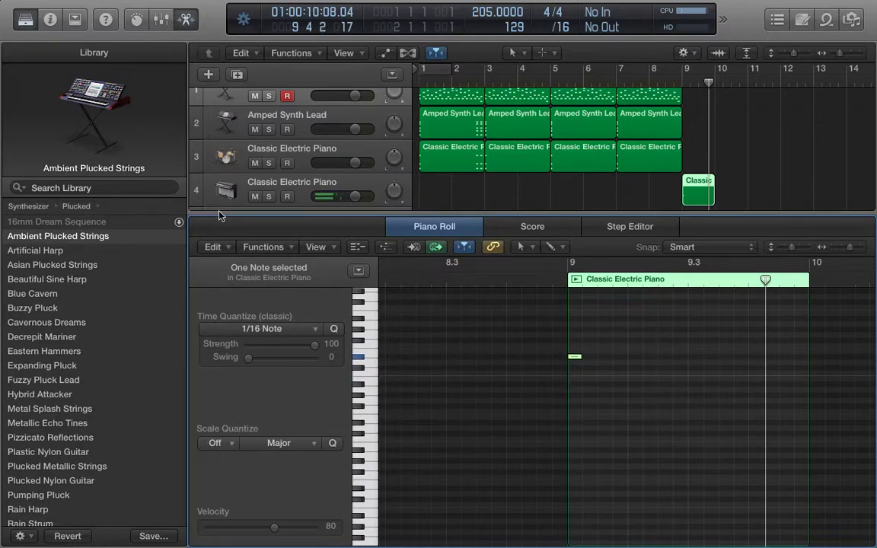
{"action": "left_click", "coordinate": [588, 356]}
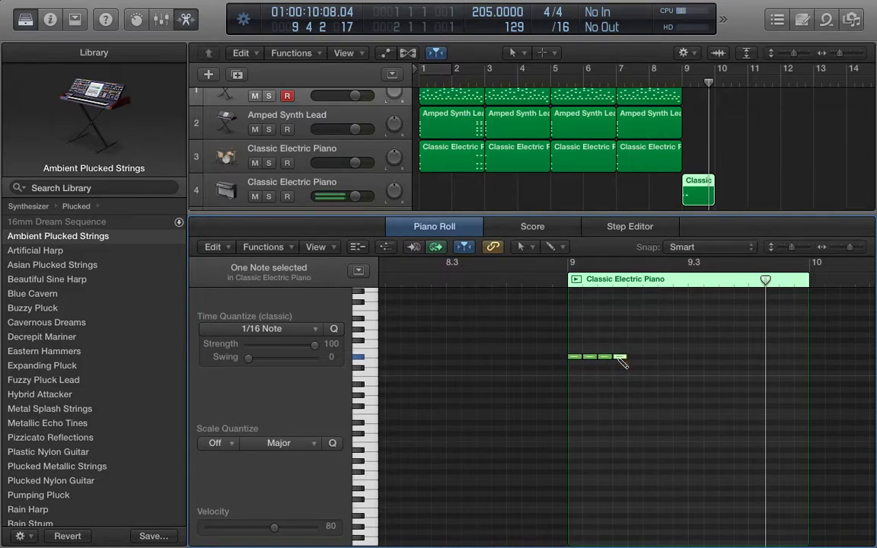
{"action": "left_click", "coordinate": [634, 372]}
{"action": "left_click", "coordinate": [649, 373]}
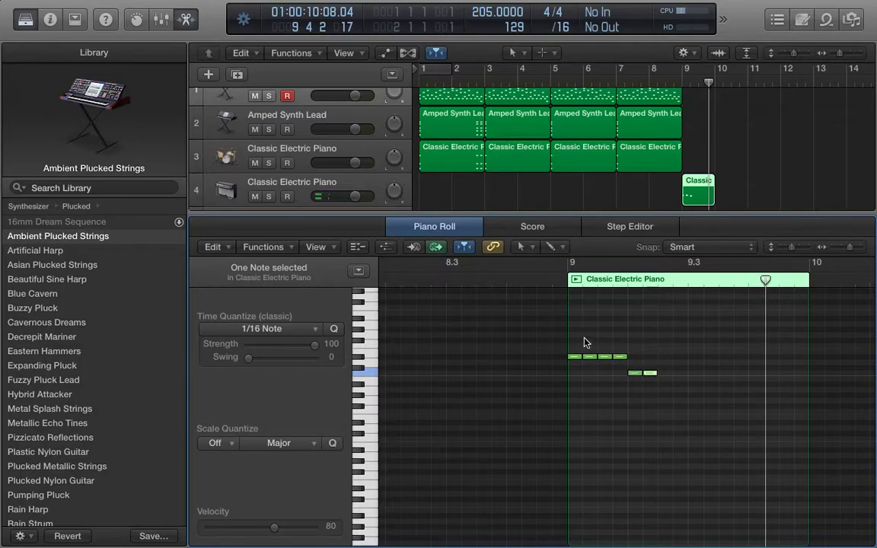
Duplicate the six-note figure directly after the original and play the region from bar 9.
{"action": "left_click_drag", "start_coordinate": [573, 346], "coordinate": [657, 384]}
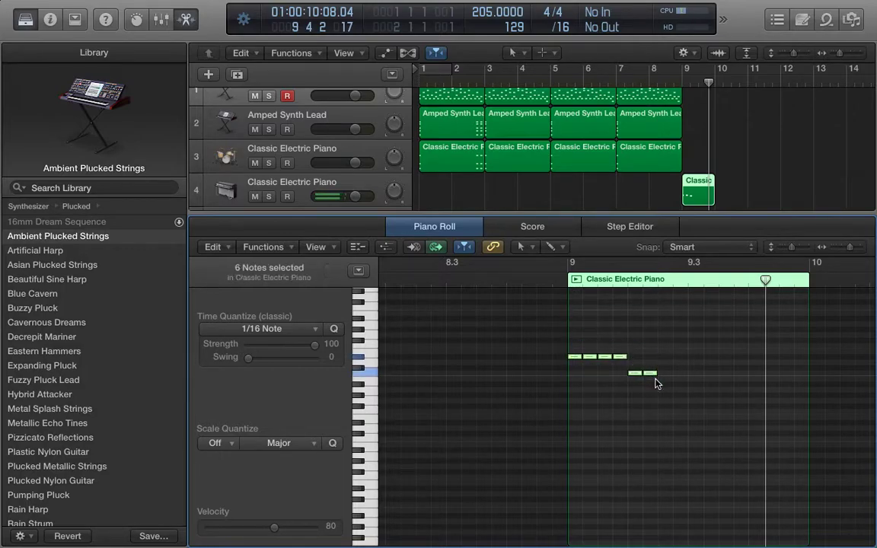
{"action": "left_click", "coordinate": [659, 282]}
{"action": "key", "text": "super+v"}
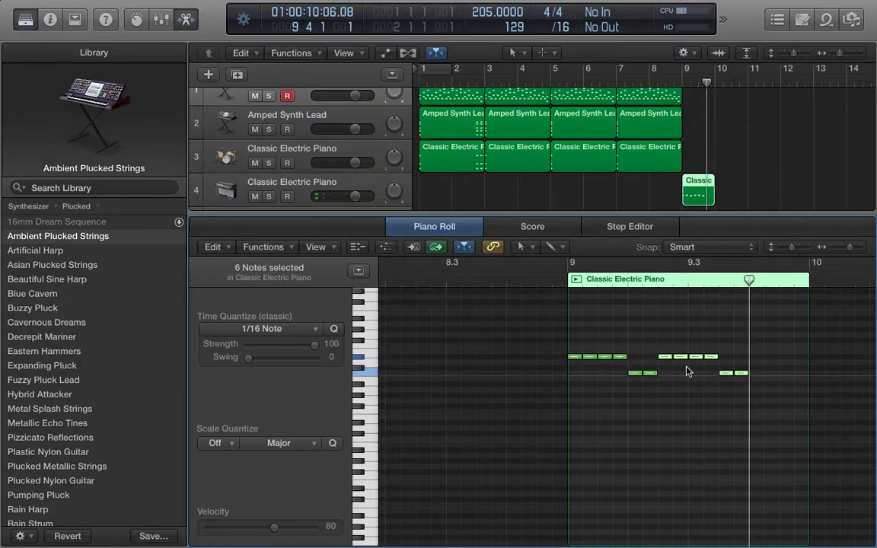
{"action": "left_click", "coordinate": [576, 279]}
{"action": "left_click", "coordinate": [576, 279]}
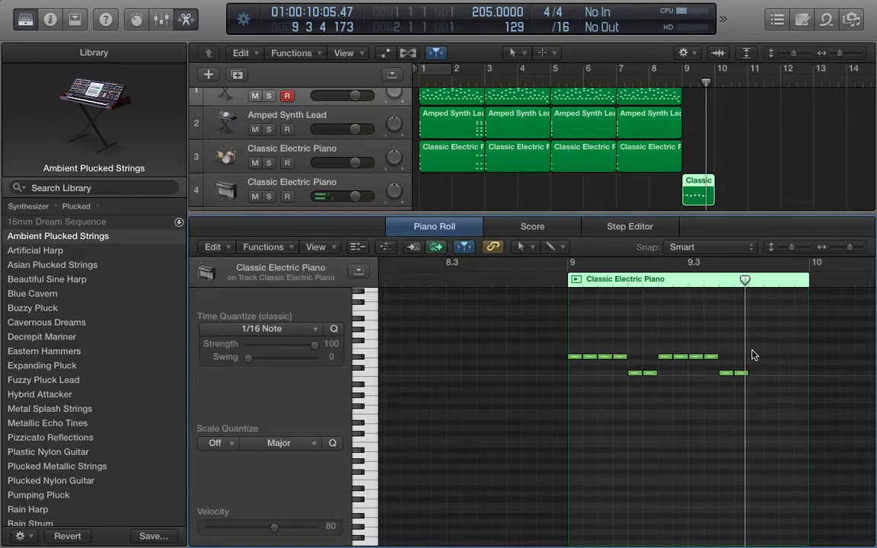
Copy the figure's last four notes, two high and two low, to beat 9.4 to fill the bar.
{"action": "left_click_drag", "start_coordinate": [694, 342], "coordinate": [754, 391]}
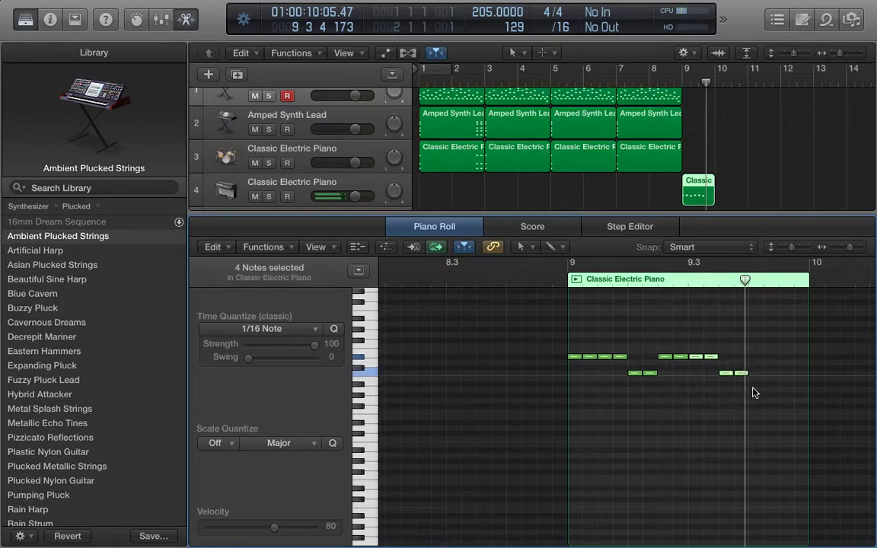
{"action": "left_click", "coordinate": [744, 277]}
{"action": "key", "text": "super+c"}
{"action": "key", "text": "super+v"}
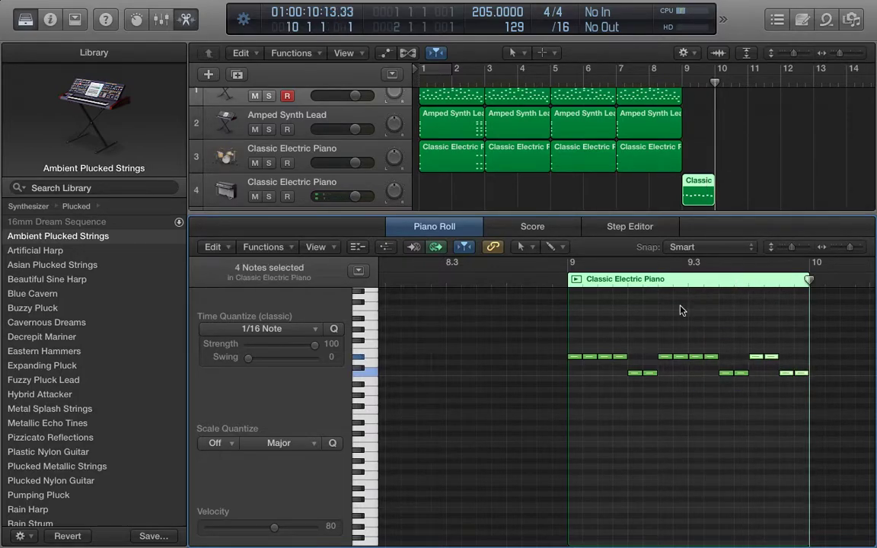
Extend the track 4 region to bar 11 and delete the extra four notes at the start of bar 10.
{"action": "left_click_drag", "start_coordinate": [707, 188], "coordinate": [747, 188]}
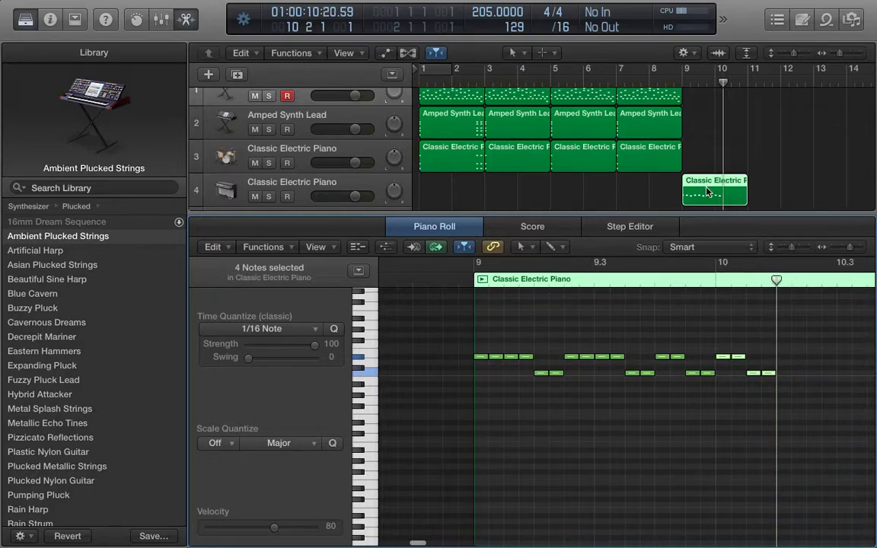
{"action": "key", "text": "space"}
{"action": "left_click_drag", "start_coordinate": [789, 295], "coordinate": [672, 393]}
{"action": "left_click_drag", "start_coordinate": [712, 348], "coordinate": [661, 404]}
{"action": "key", "text": "Delete"}
Copy all 16 notes of bar 9 into bar 10 of the track 4 region.
{"action": "left_click_drag", "start_coordinate": [415, 323], "coordinate": [653, 387]}
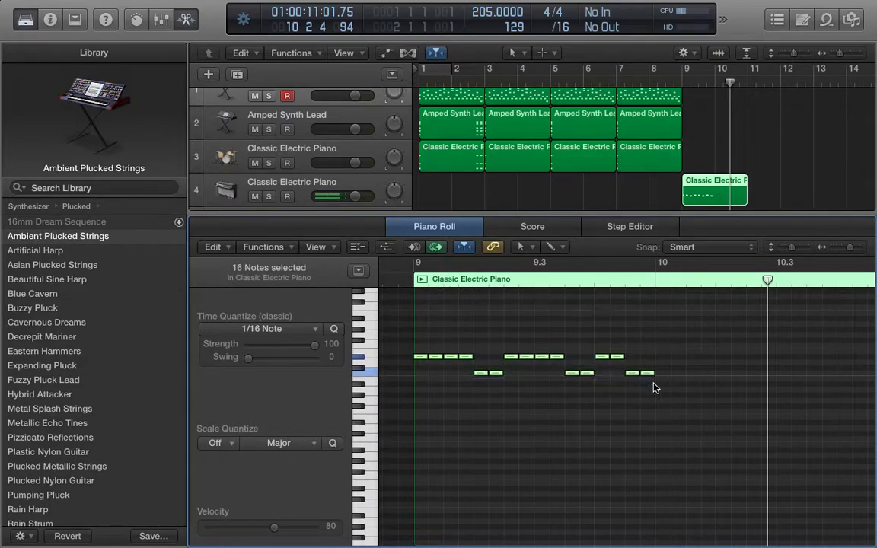
{"action": "left_click", "coordinate": [656, 281]}
{"action": "key", "text": "super+v"}
{"action": "scroll", "coordinate": [661, 340], "scroll_direction": "left", "scroll_amount": 3}
{"action": "scroll", "coordinate": [662, 340], "scroll_direction": "left", "scroll_amount": 2}
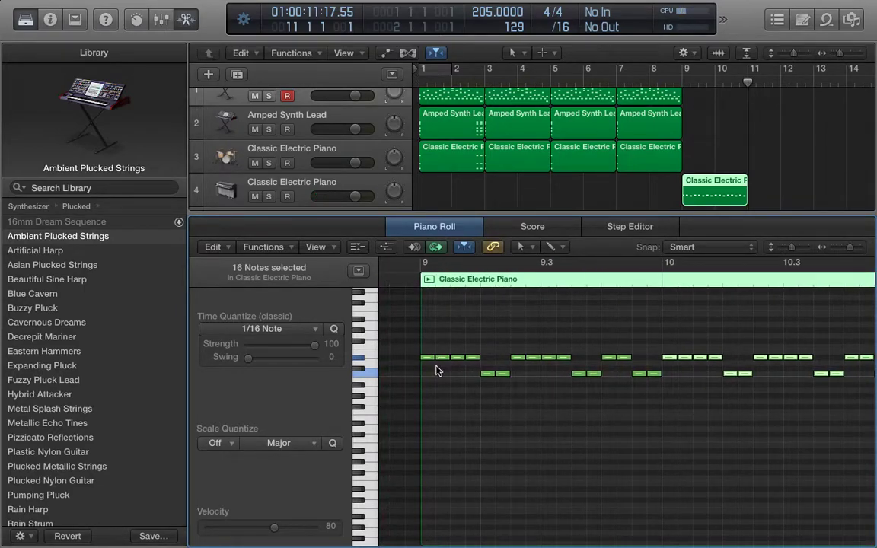
Reselect the track 4 region and play its two bars from bar 9.
{"action": "left_click_drag", "start_coordinate": [423, 347], "coordinate": [431, 350]}
{"action": "key", "text": "super+z"}
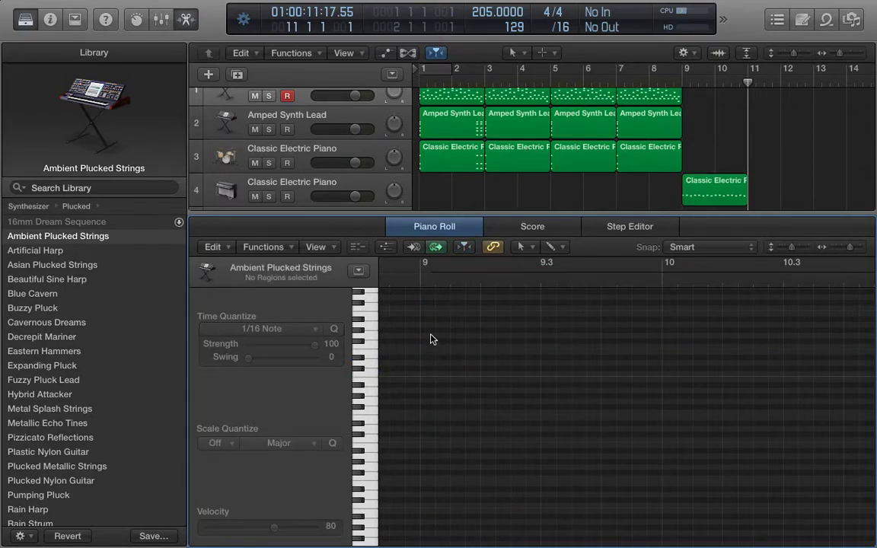
{"action": "left_click", "coordinate": [699, 183]}
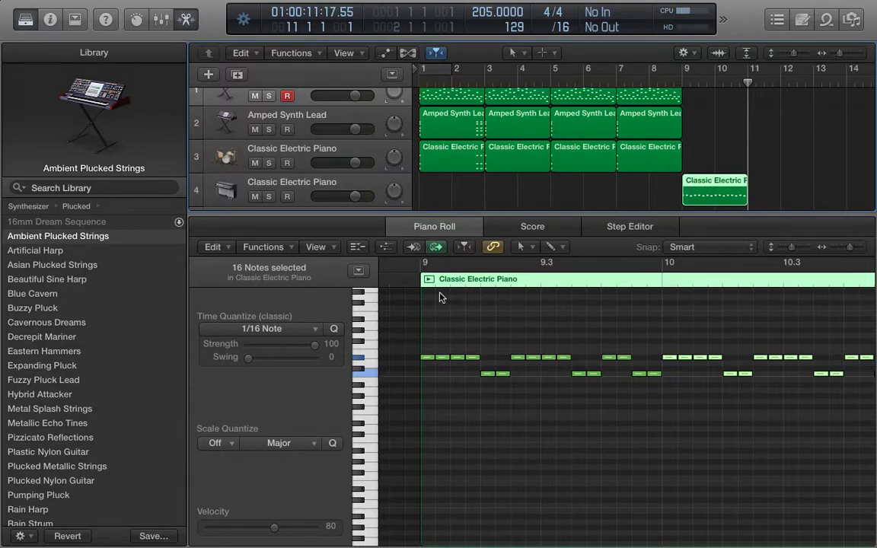
{"action": "left_click", "coordinate": [426, 281]}
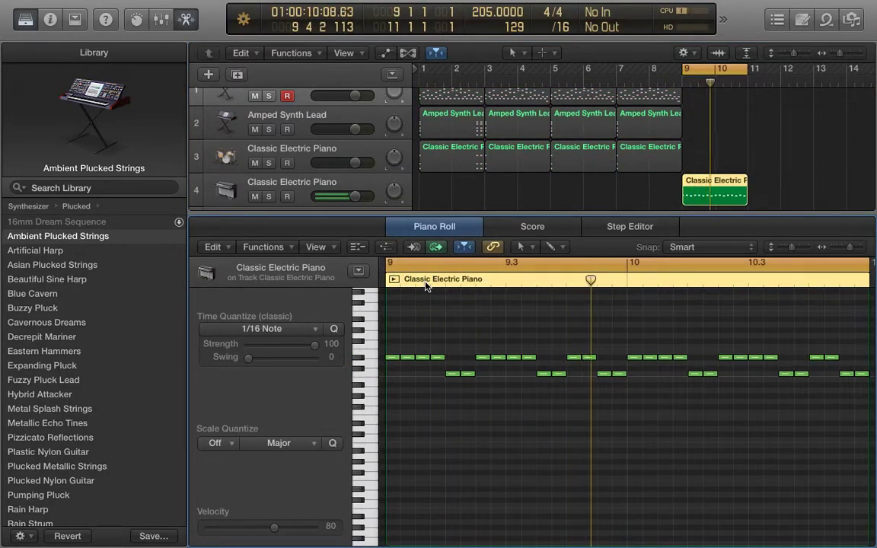
{"action": "key", "text": "space"}
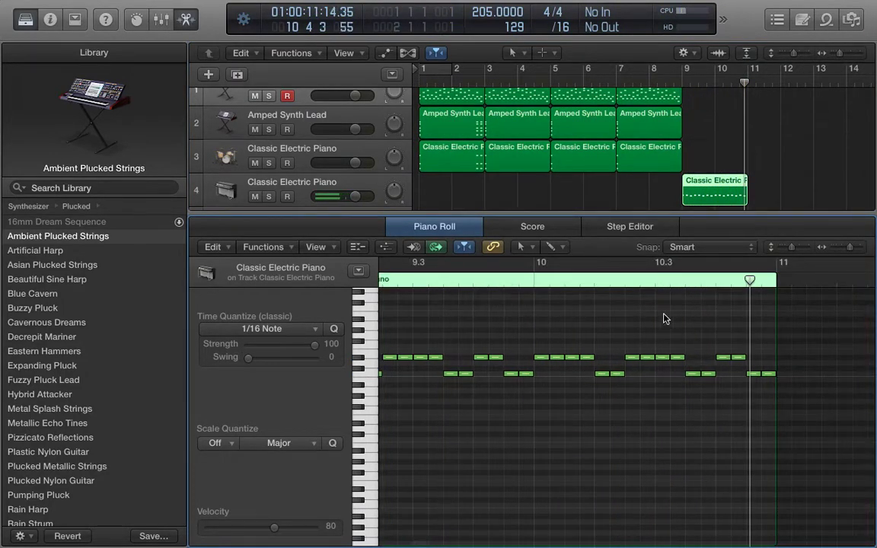
Transpose all 32 notes of the track 4 region up an octave and play it from bar 9.
{"action": "left_click_drag", "start_coordinate": [769, 318], "coordinate": [730, 379]}
{"action": "scroll", "coordinate": [730, 380], "scroll_direction": "right", "scroll_amount": 5}
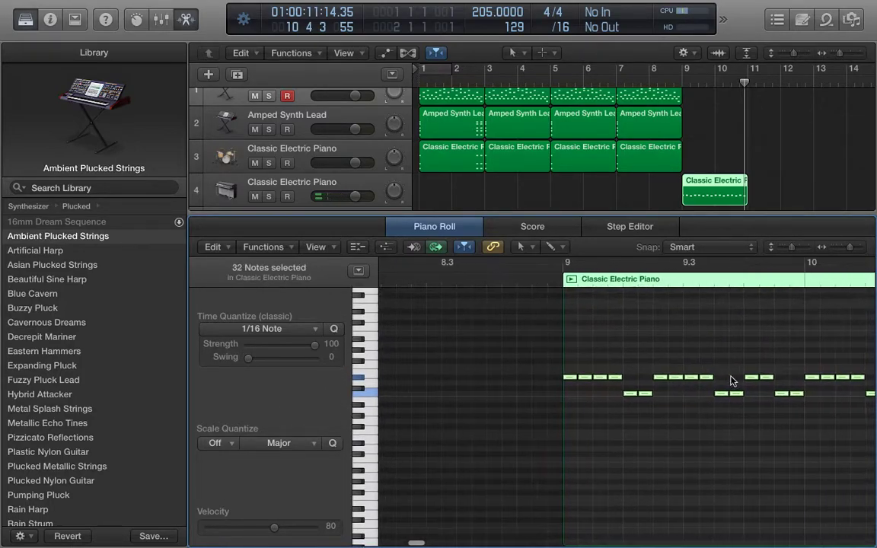
{"action": "left_click_drag", "start_coordinate": [570, 380], "coordinate": [568, 315]}
{"action": "left_click", "coordinate": [565, 280]}
{"action": "key", "text": "space"}
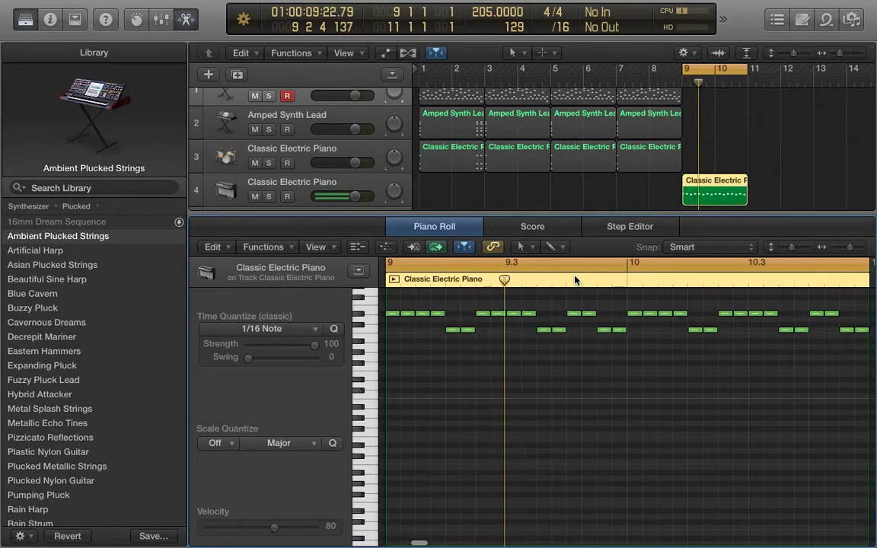
{"action": "key", "text": "space"}
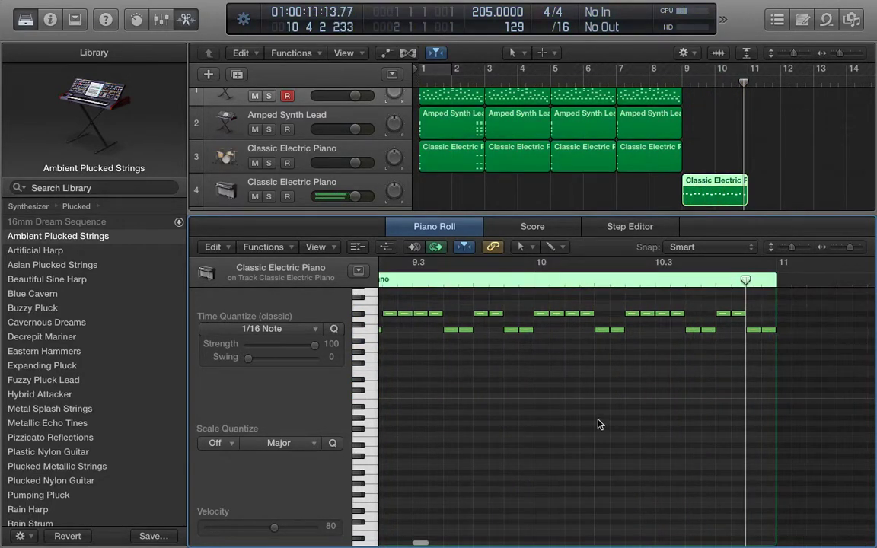
{"action": "scroll", "coordinate": [531, 375], "scroll_direction": "left", "scroll_amount": 5}
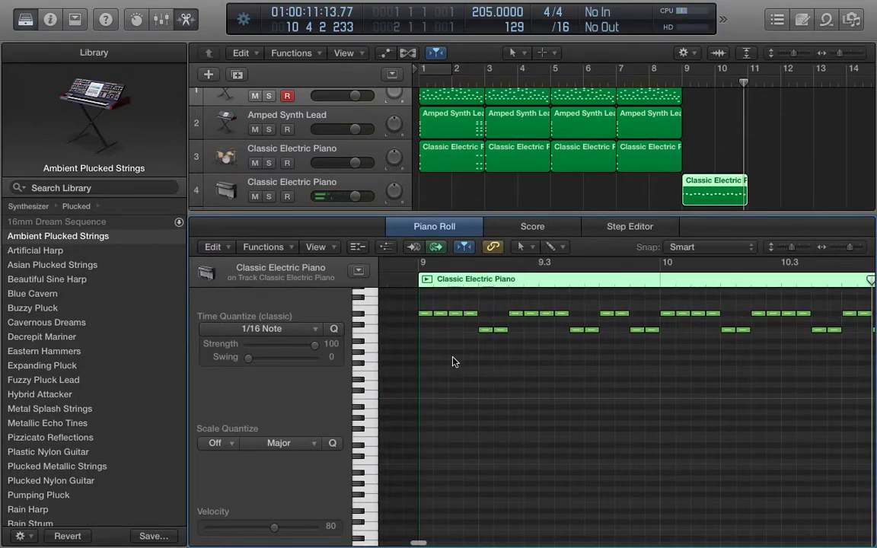
{"action": "left_click", "coordinate": [425, 358], "text": "super"}
{"action": "key", "text": "space"}
{"action": "key", "text": "space"}
{"action": "scroll", "coordinate": [426, 382], "scroll_direction": "left", "scroll_amount": 5}
{"action": "scroll", "coordinate": [426, 386], "scroll_direction": "left", "scroll_amount": 3}
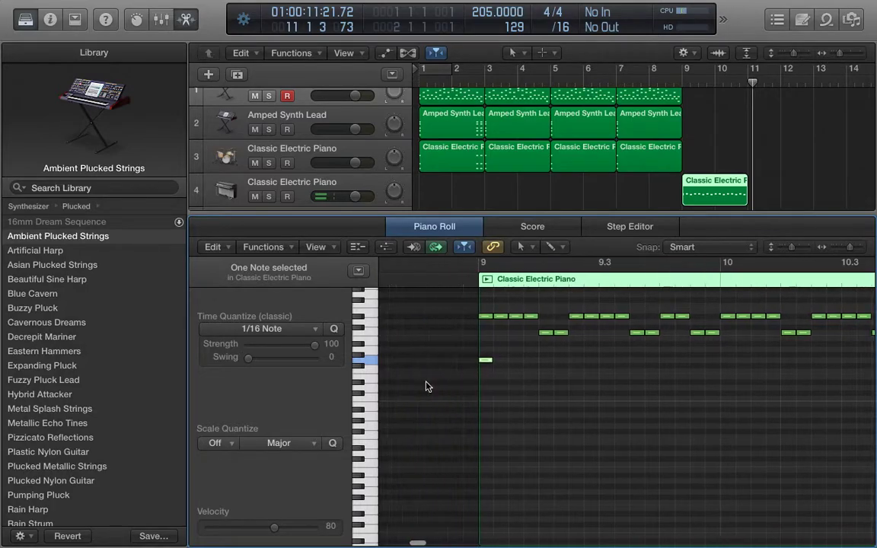
{"action": "key", "text": "Delete"}
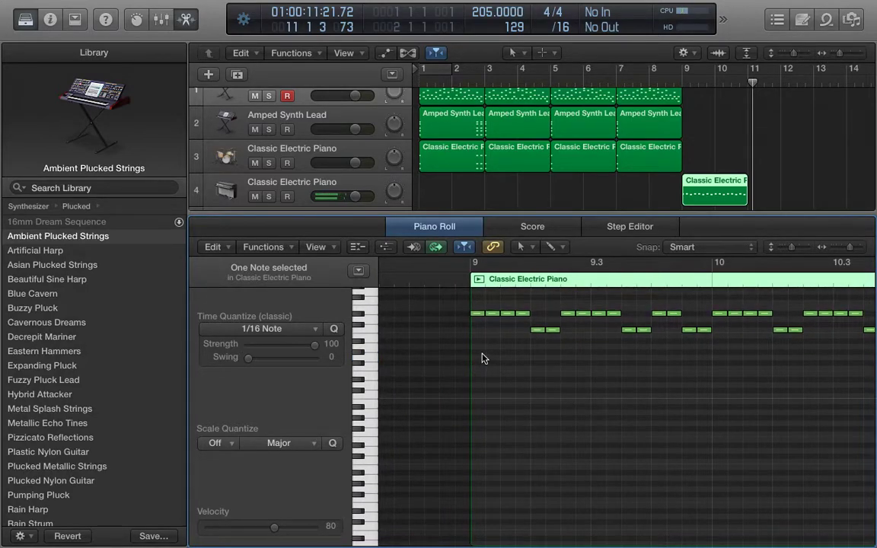
Duplicate all 32 notes at bar 9 and shift the copy eight semitones down as a lower harmony.
{"action": "left_click_drag", "start_coordinate": [472, 301], "coordinate": [849, 351]}
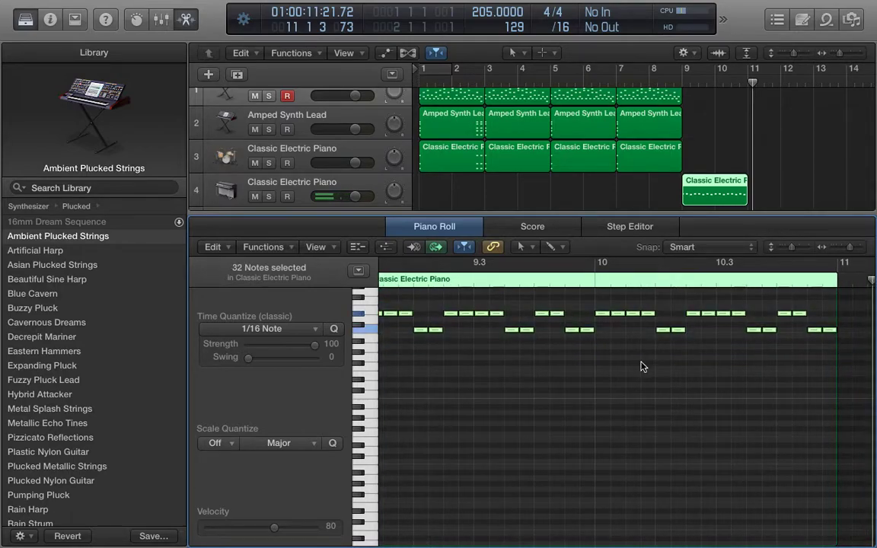
{"action": "key", "text": "shift+Return"}
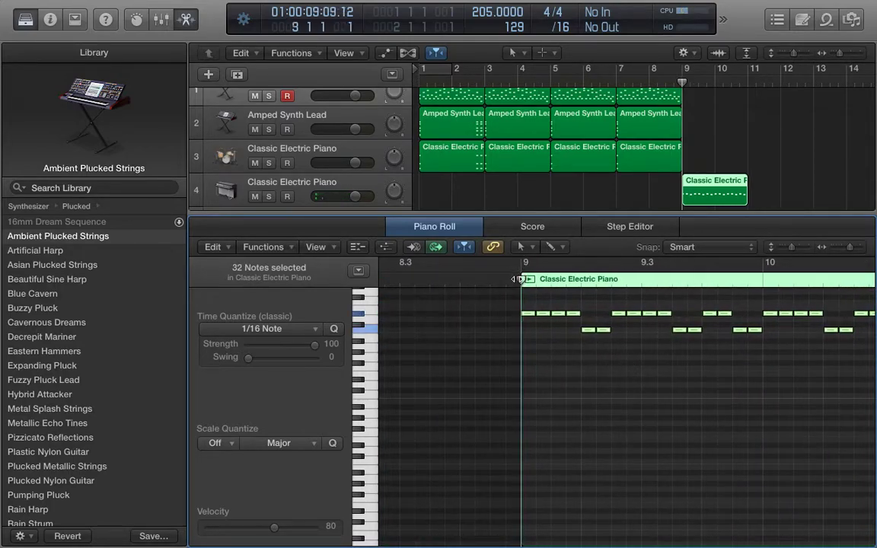
{"action": "key", "text": "super+v"}
{"action": "scroll", "coordinate": [427, 335], "scroll_direction": "left", "scroll_amount": 5}
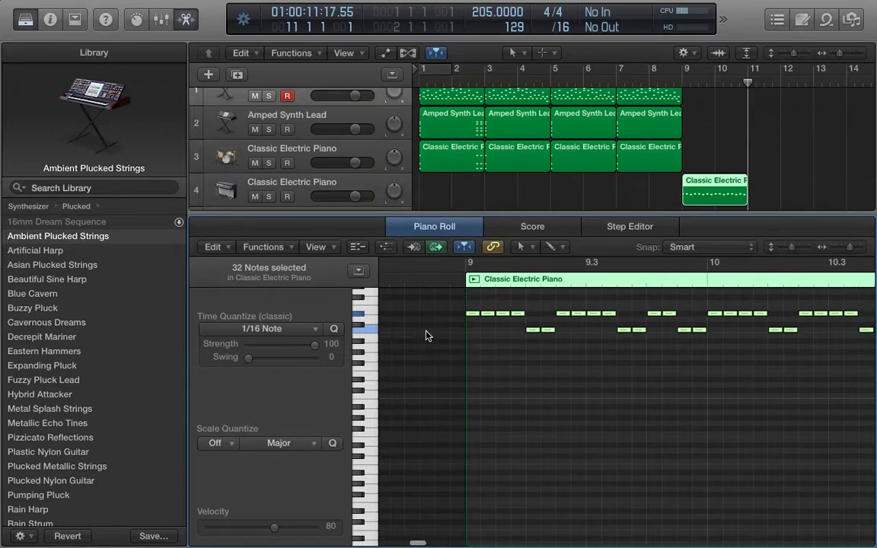
{"action": "left_click_drag", "start_coordinate": [472, 313], "coordinate": [835, 377]}
Lower the harmony's bottom row of notes one semitone to D#3 and play the two-bar region.
{"action": "left_click", "coordinate": [509, 375]}
{"action": "left_click", "coordinate": [550, 375]}
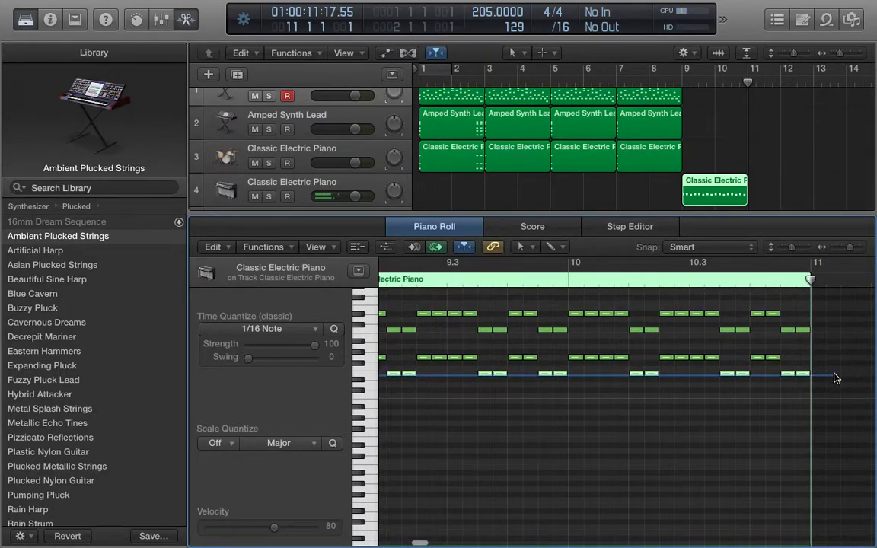
{"action": "left_click_drag", "start_coordinate": [636, 376], "coordinate": [632, 380]}
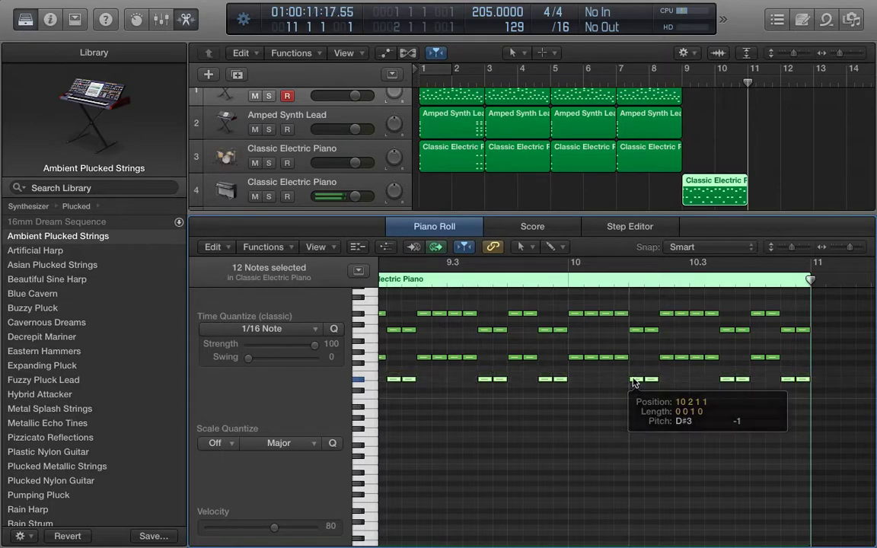
{"action": "scroll", "coordinate": [548, 313], "scroll_direction": "left", "scroll_amount": 5}
{"action": "left_click", "coordinate": [509, 282]}
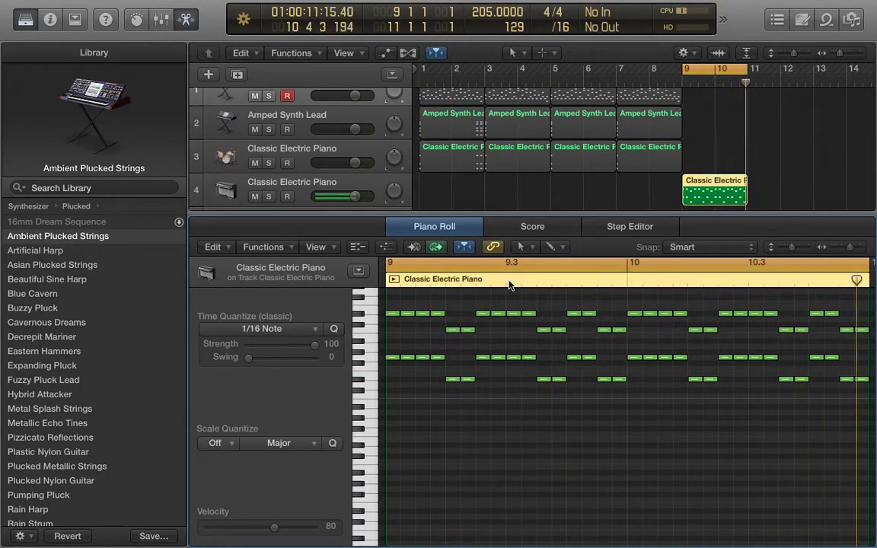
{"action": "left_click", "coordinate": [510, 285]}
Create an empty MIDI region at bar 9 on track 3, the drum track named Classic Electric Piano.
{"action": "scroll", "coordinate": [707, 116], "scroll_direction": "up", "scroll_amount": 1}
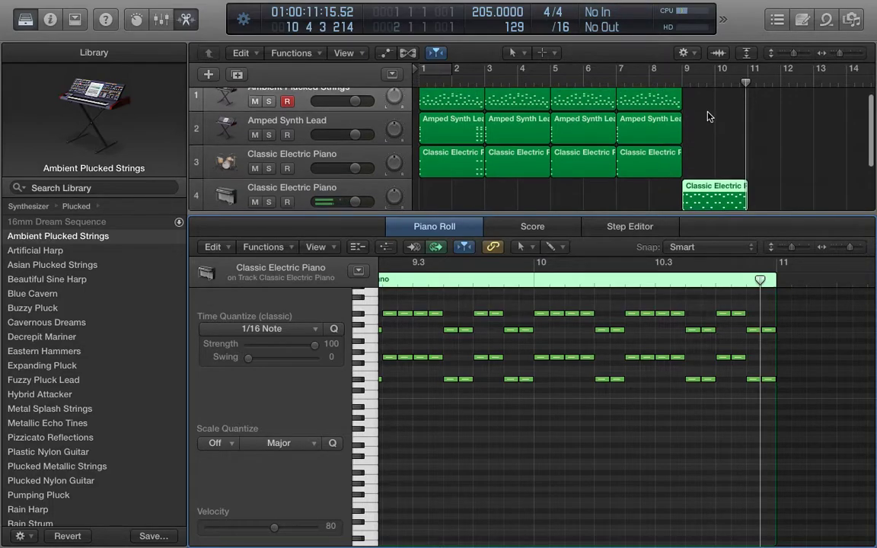
{"action": "right_click", "coordinate": [676, 160]}
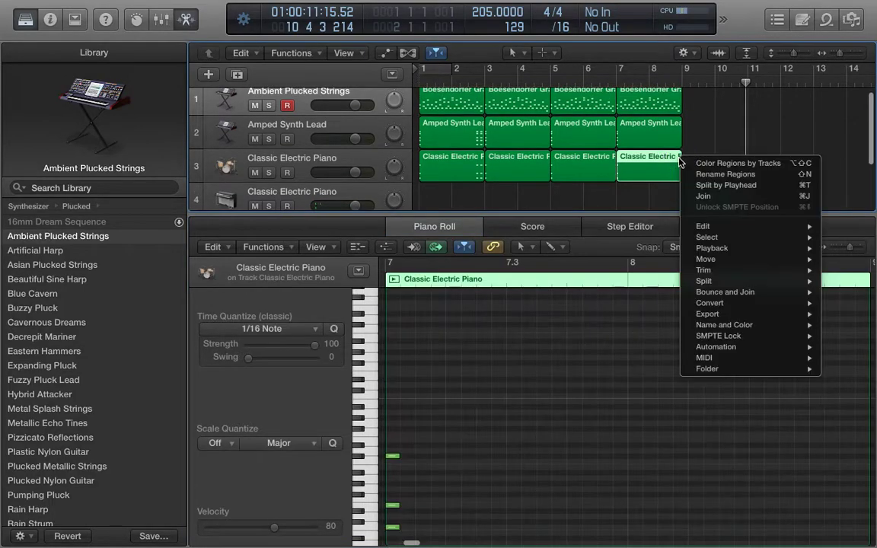
{"action": "left_click", "coordinate": [705, 147]}
{"action": "right_click", "coordinate": [692, 160]}
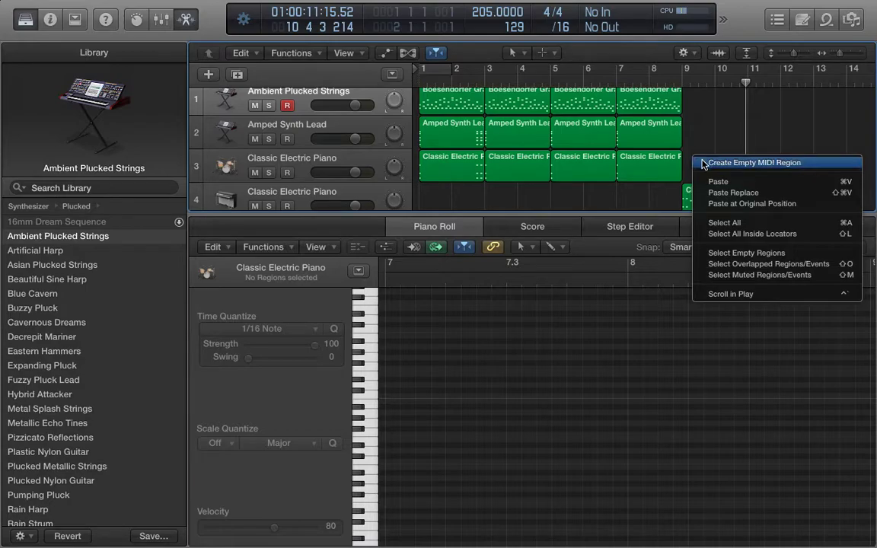
{"action": "left_click", "coordinate": [698, 162]}
Draw a one-bar pattern of six kick notes and four higher snare notes in the new drum region at bar 9.
{"action": "left_click", "coordinate": [521, 360]}
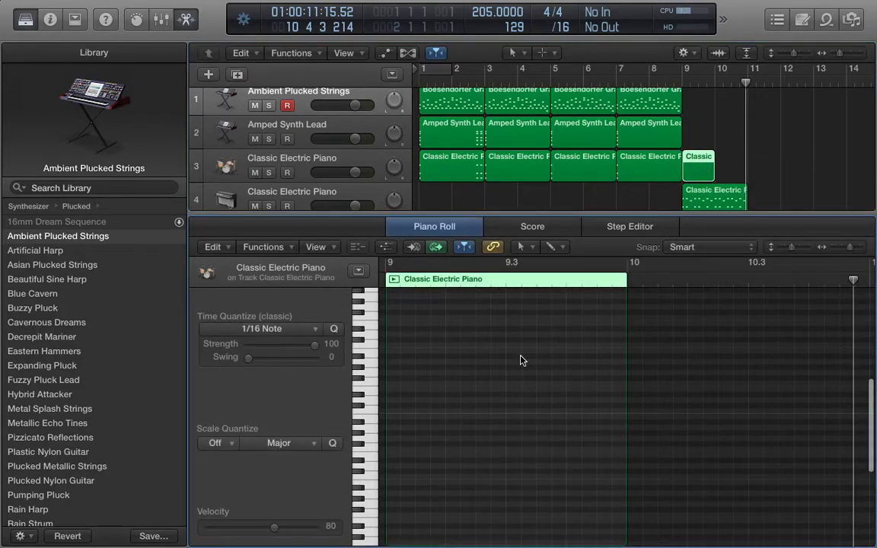
{"action": "scroll", "coordinate": [521, 360], "scroll_direction": "left", "scroll_amount": 3}
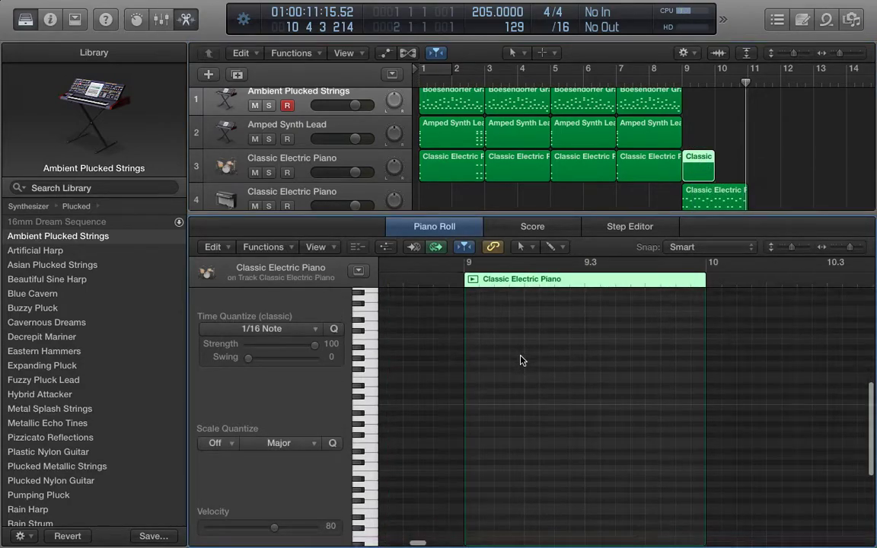
{"action": "left_click", "coordinate": [467, 496]}
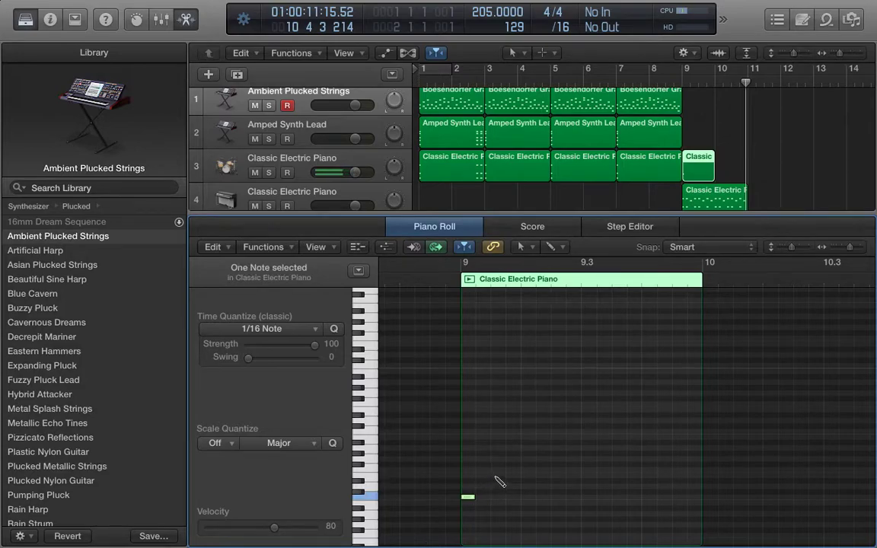
{"action": "left_click", "coordinate": [496, 477]}
{"action": "left_click", "coordinate": [524, 497]}
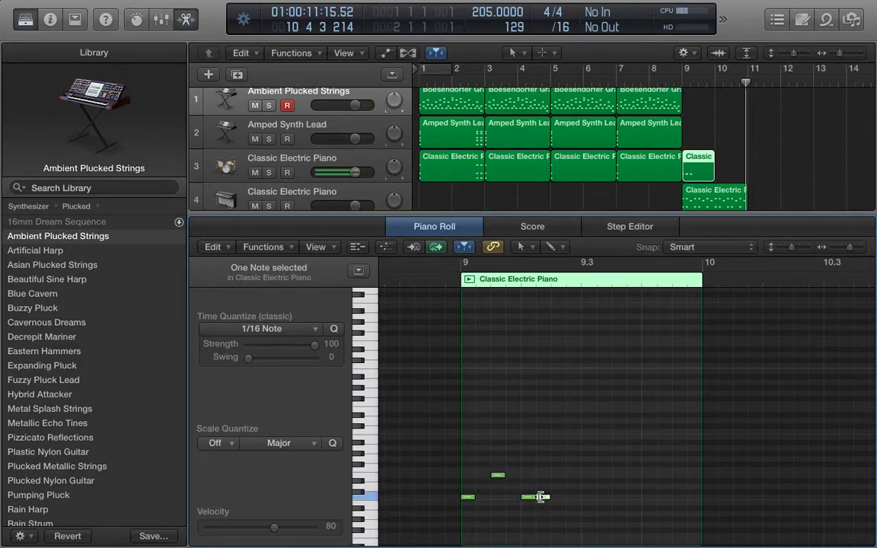
{"action": "left_click", "coordinate": [558, 476]}
{"action": "left_click", "coordinate": [588, 497]}
{"action": "left_click", "coordinate": [617, 474]}
{"action": "left_click", "coordinate": [648, 497]}
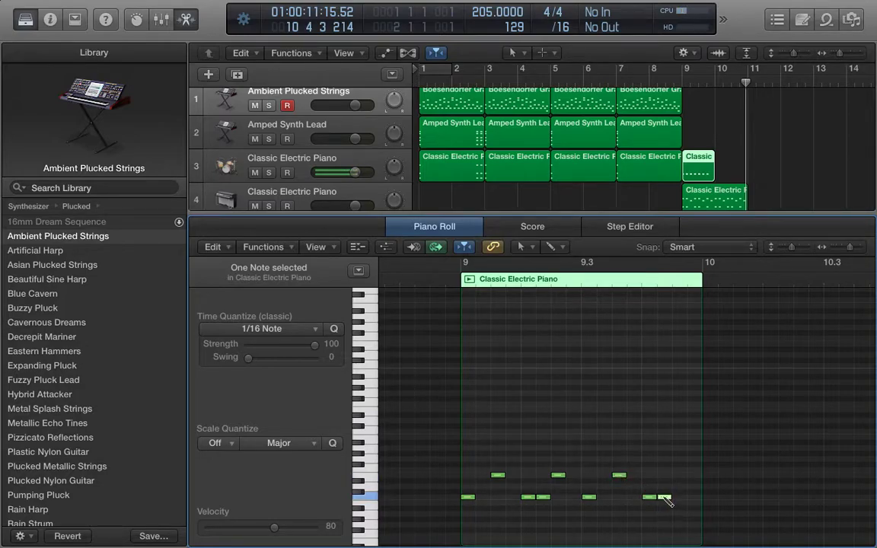
{"action": "left_click", "coordinate": [677, 476]}
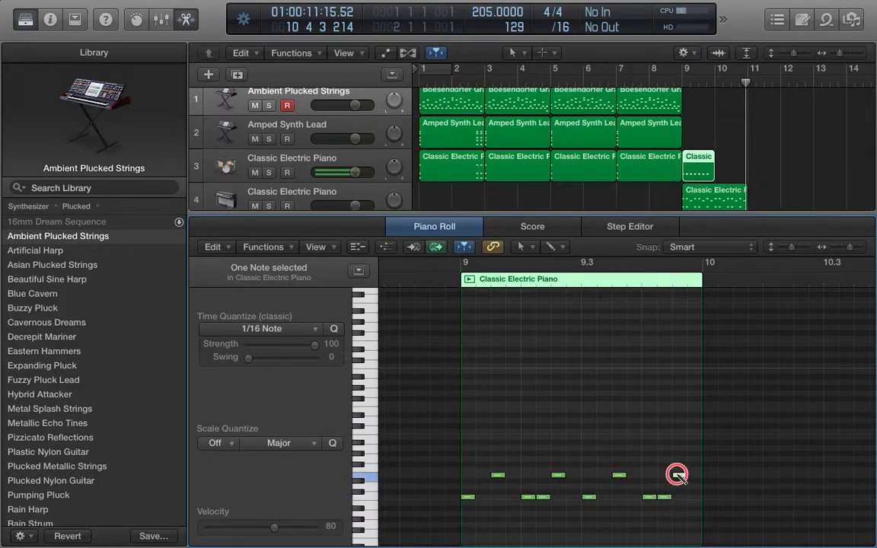
Add eight evenly spaced hi-hat notes above the snare row, raise them two semitones and play bar 9.
{"action": "left_click", "coordinate": [468, 452]}
{"action": "left_click", "coordinate": [499, 452]}
{"action": "left_click", "coordinate": [559, 453]}
{"action": "left_click", "coordinate": [589, 453]}
{"action": "left_click", "coordinate": [619, 453]}
{"action": "left_click", "coordinate": [649, 453]}
{"action": "left_click", "coordinate": [679, 453]}
{"action": "left_click_drag", "start_coordinate": [690, 423], "coordinate": [467, 442]}
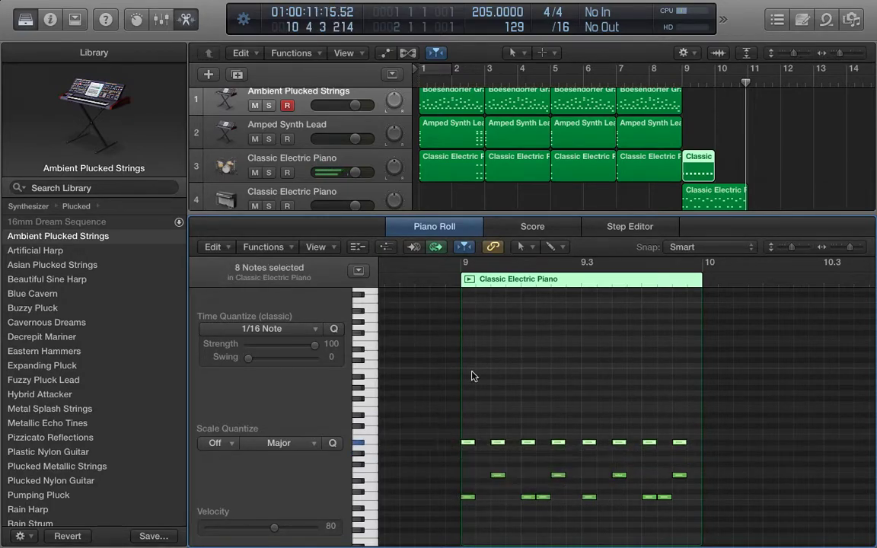
{"action": "left_click", "coordinate": [468, 280]}
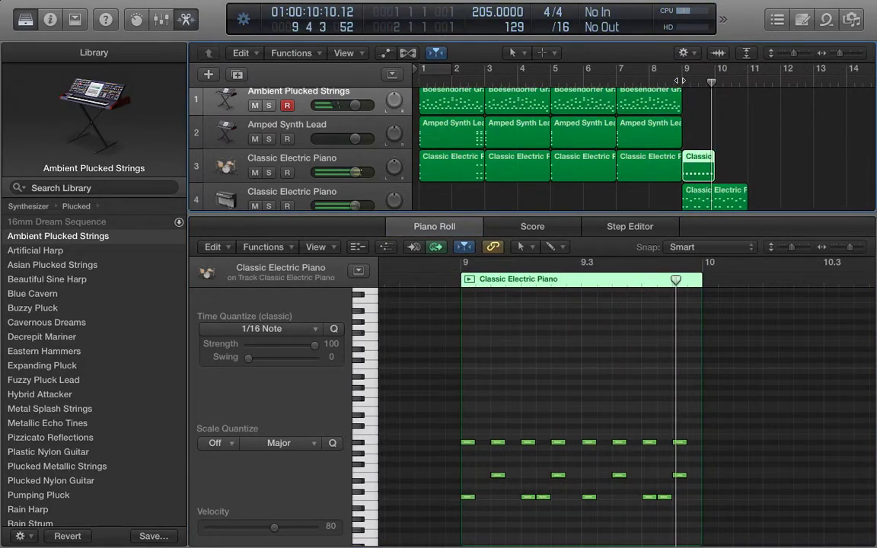
Raise the sixth and eighth hi-hat notes in bar 9 three semitones to a separate cymbal row.
{"action": "scroll", "coordinate": [692, 160], "scroll_direction": "down", "scroll_amount": 2}
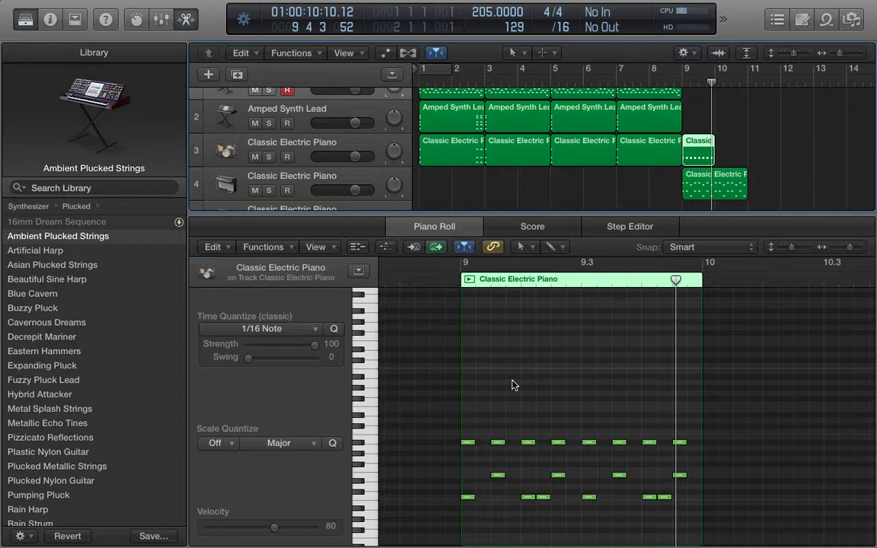
{"action": "left_click", "coordinate": [618, 442]}
{"action": "left_click", "coordinate": [679, 443], "text": "shift"}
{"action": "left_click_drag", "start_coordinate": [680, 444], "coordinate": [679, 424]}
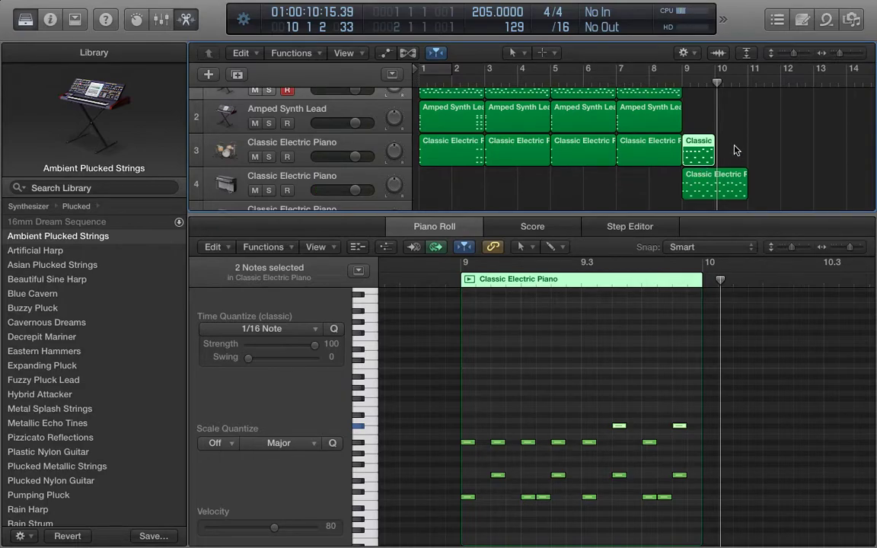
Change track 4's instrument to the Amped Synth Lead guitar patch and play its region from bar 9.
{"action": "scroll", "coordinate": [731, 151], "scroll_direction": "up", "scroll_amount": 1}
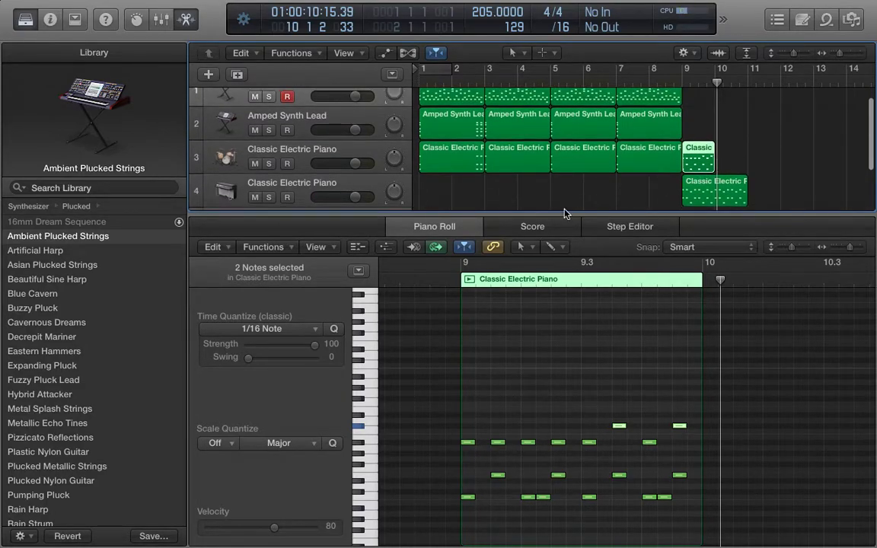
{"action": "left_click", "coordinate": [248, 183]}
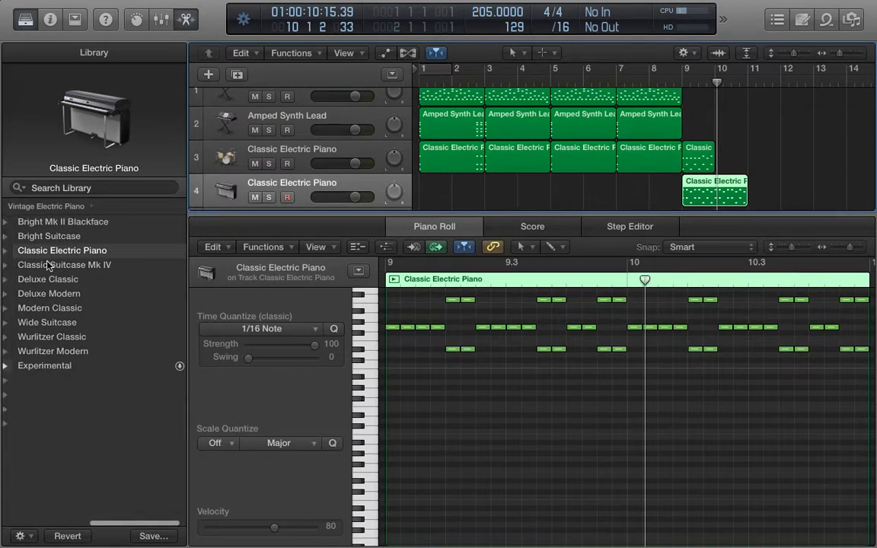
{"action": "left_click", "coordinate": [28, 208]}
{"action": "left_click", "coordinate": [22, 264]}
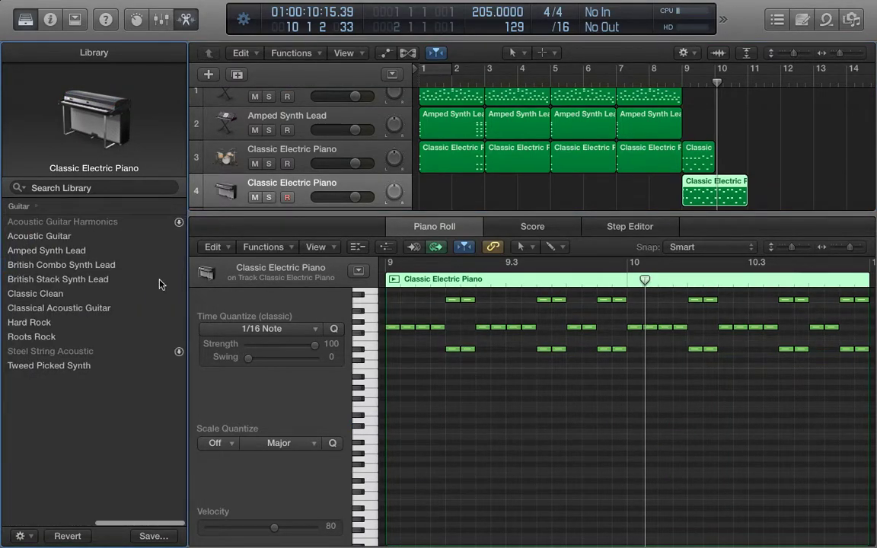
{"action": "left_click", "coordinate": [48, 252]}
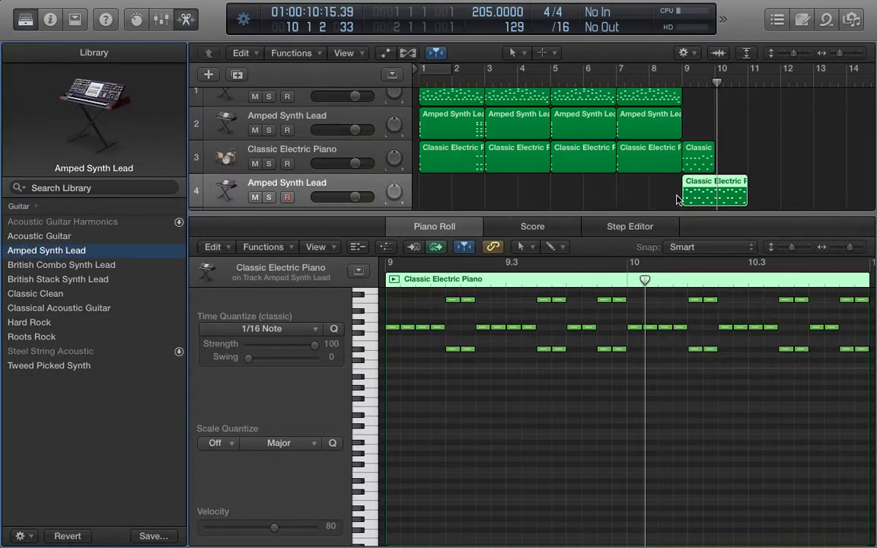
{"action": "left_click", "coordinate": [394, 281]}
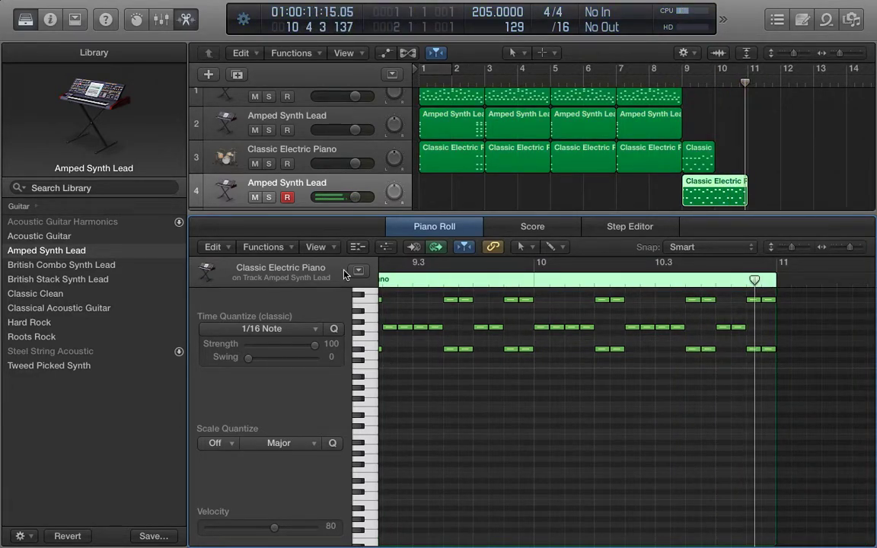
Set a two-bar cycle over bars 9 and 10, and turn track 4's Decay down to 15%.
{"action": "left_click", "coordinate": [138, 19]}
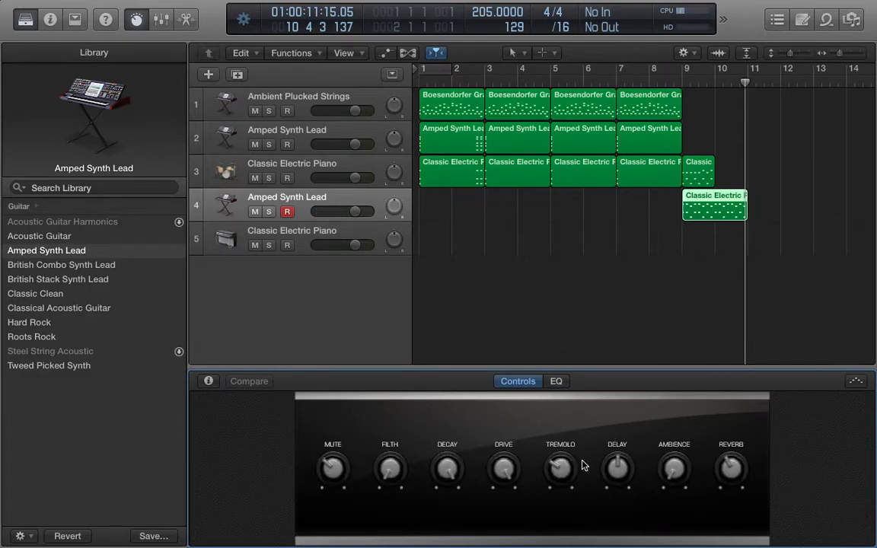
{"action": "left_click_drag", "start_coordinate": [685, 70], "coordinate": [745, 70]}
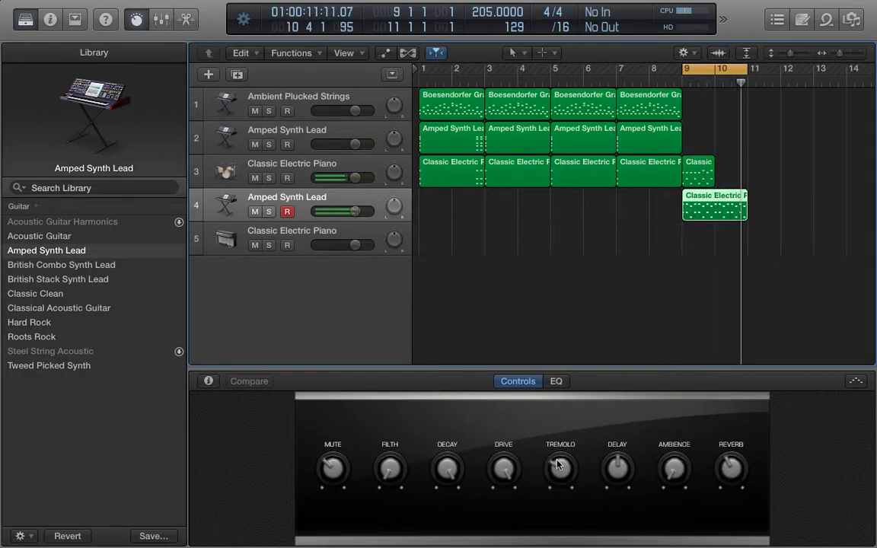
{"action": "mouse_move", "coordinate": [448, 467]}
{"action": "left_mouse_down"}
{"action": "mouse_move", "coordinate": [448, 540]}
{"action": "mouse_move", "coordinate": [447, 466]}
{"action": "left_mouse_up"}
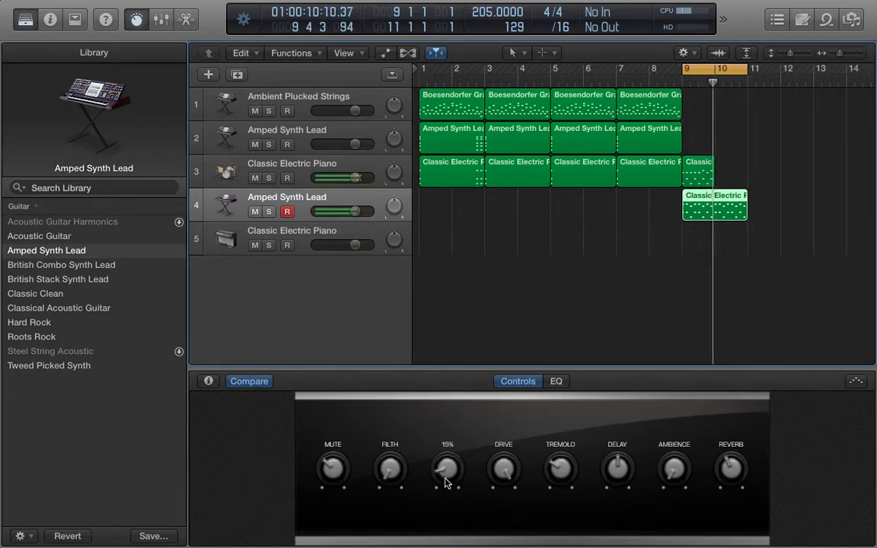
{"action": "left_click_drag", "start_coordinate": [770, 204], "coordinate": [698, 218]}
Switch to Chrome and listen to the intro of the DragonForce video on YouTube, replaying from about 0:14.
{"action": "key", "text": "super+Tab"}
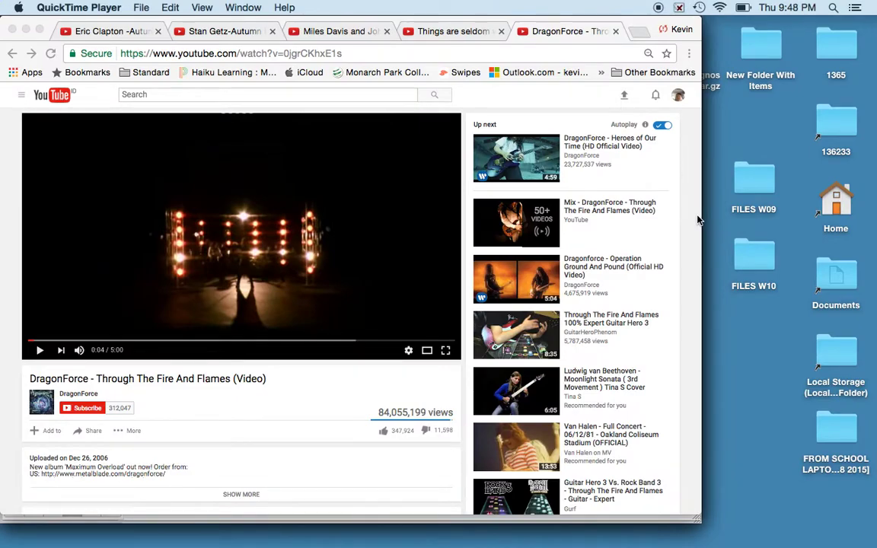
{"action": "left_click", "coordinate": [30, 341]}
{"action": "left_click", "coordinate": [36, 351]}
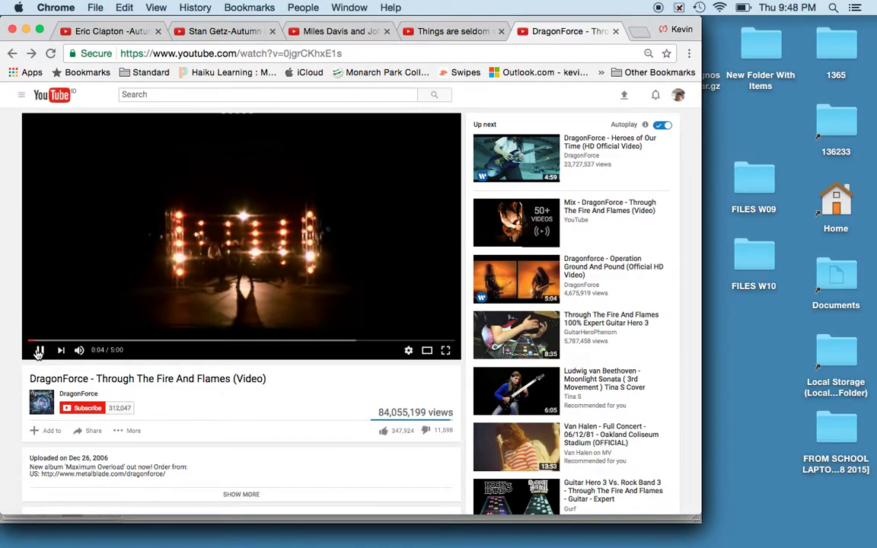
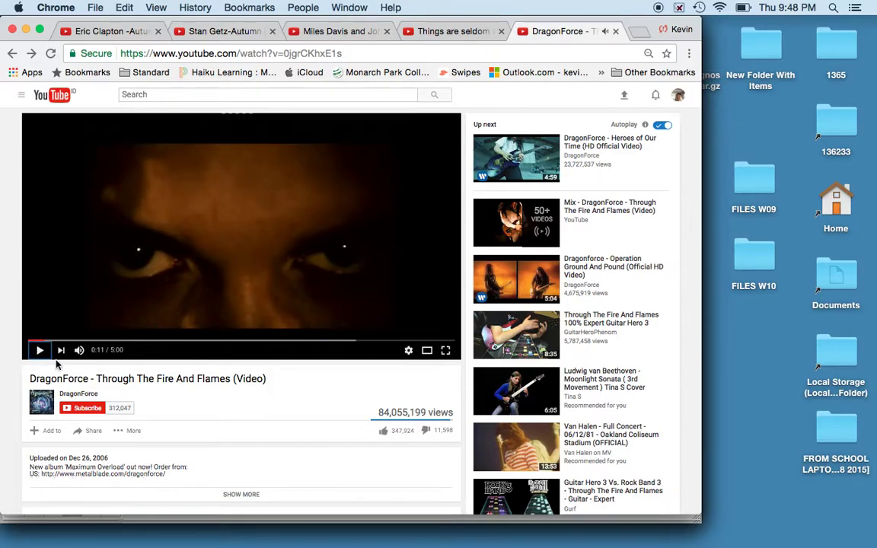
{"action": "left_click", "coordinate": [40, 351]}
{"action": "key", "text": "XF86AudioRaiseVolume"}
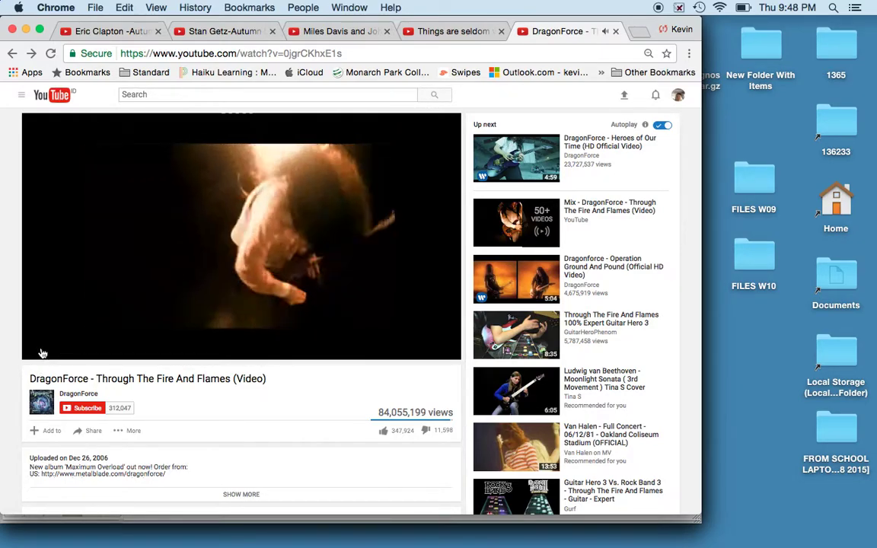
{"action": "left_click", "coordinate": [40, 350]}
{"action": "left_click_drag", "start_coordinate": [62, 341], "coordinate": [51, 343]}
{"action": "left_click", "coordinate": [34, 352]}
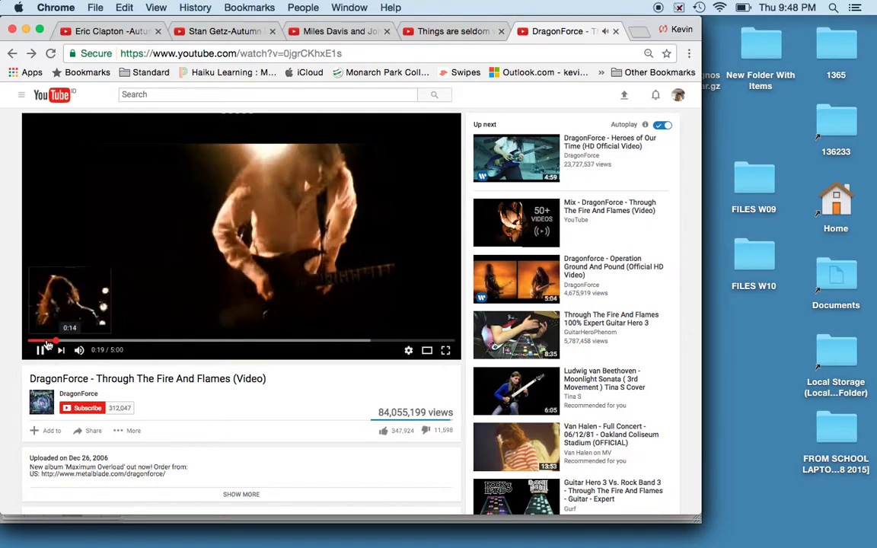
{"action": "left_click", "coordinate": [48, 343]}
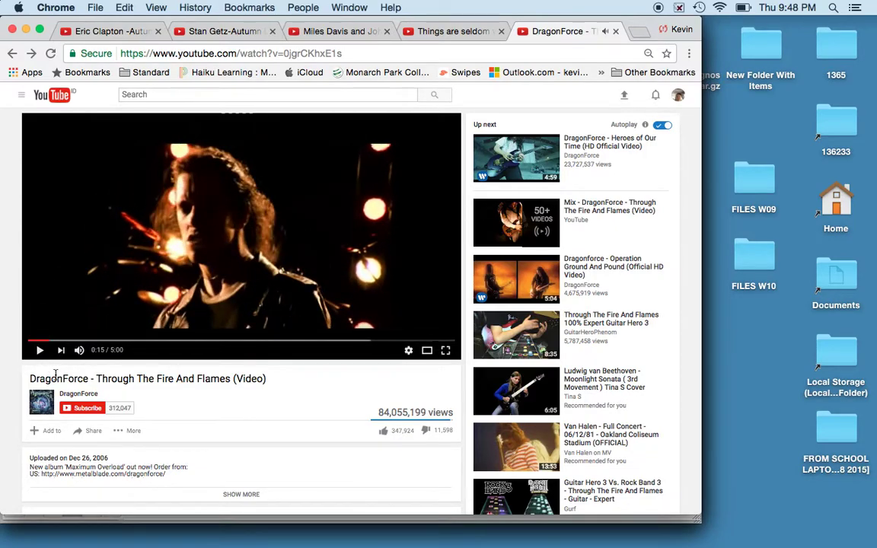
Switch back to Logic Pro X and play the arrangement around bar 9 to compare it.
{"action": "key", "text": "super+Tab"}
{"action": "key", "text": "super+Tab"}
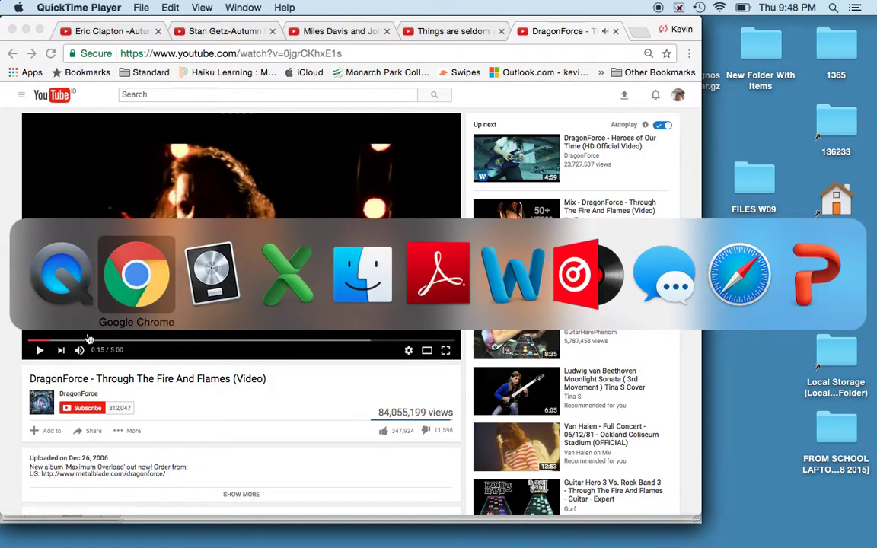
{"action": "key", "text": "super+Tab"}
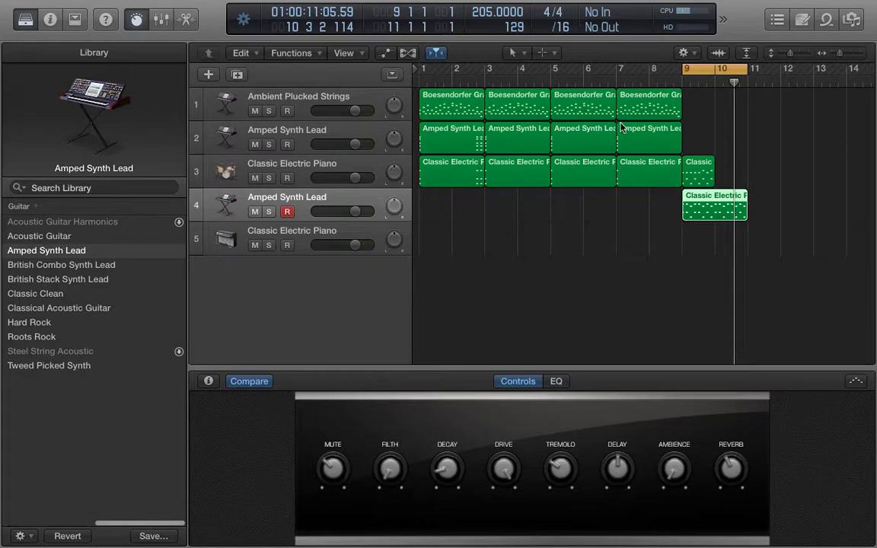
{"action": "key", "text": "space"}
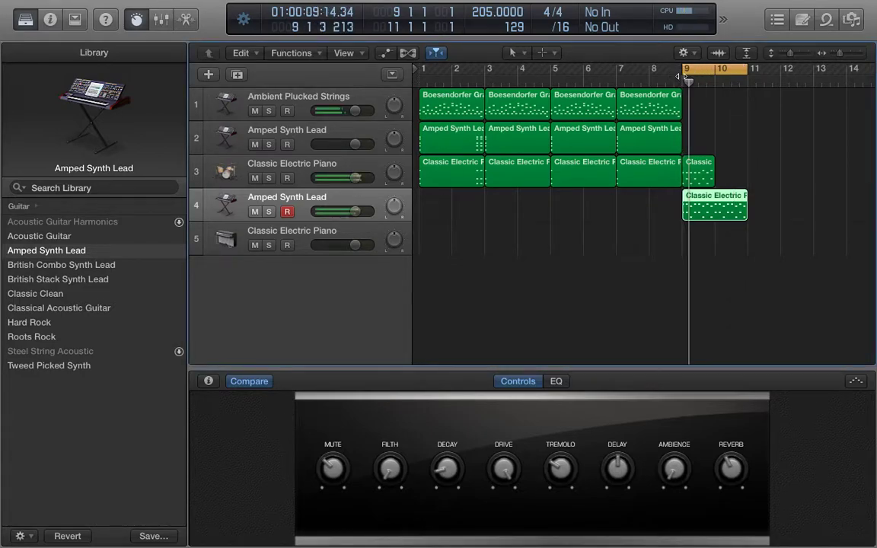
Repeat the track 4 region up to bar 17 and fill bars 9 to 16 of track 3 with one-bar drum copies.
{"action": "left_click", "coordinate": [684, 80]}
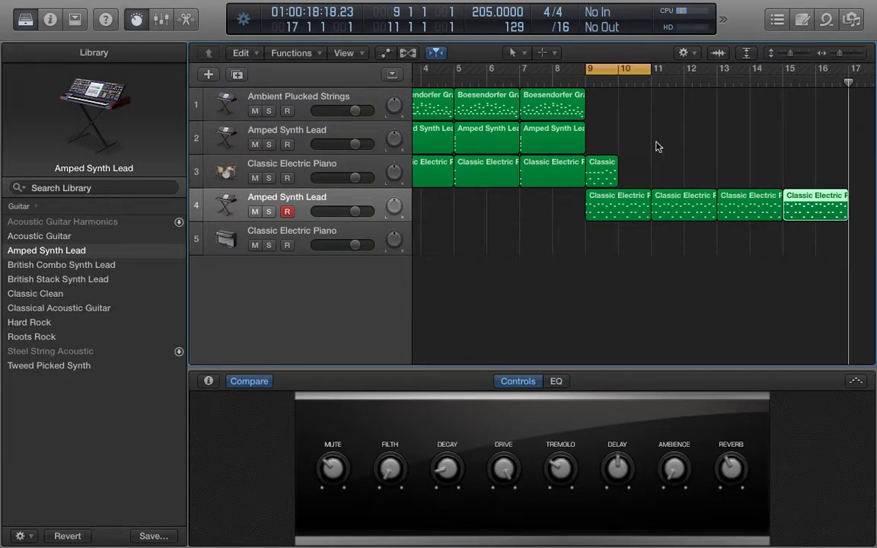
{"action": "left_click", "coordinate": [598, 167]}
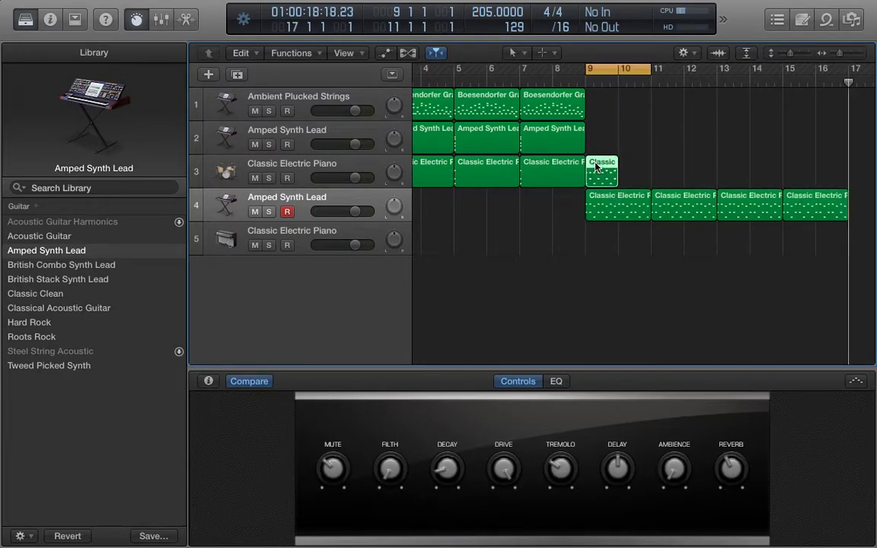
{"action": "left_click", "coordinate": [617, 79]}
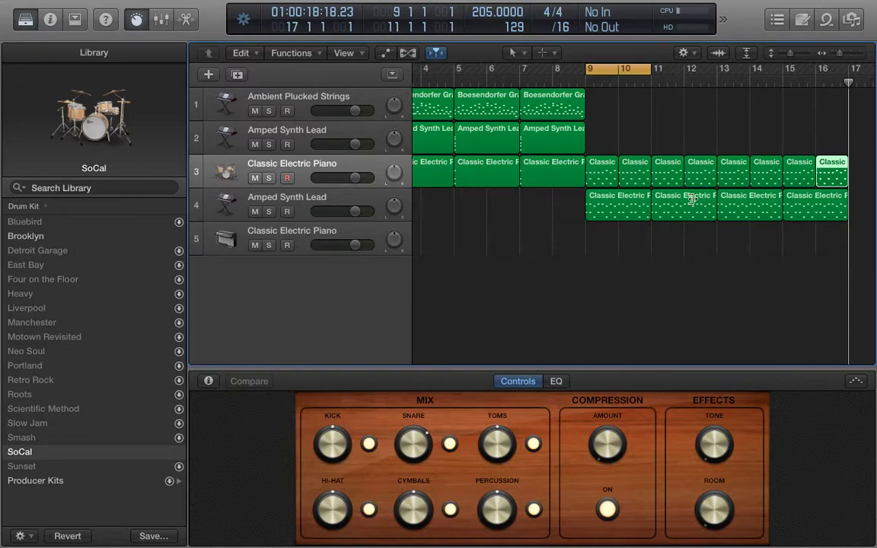
Open track 4's region at bar 11 in the Piano Roll and undo the trim of its start.
{"action": "left_click", "coordinate": [631, 171]}
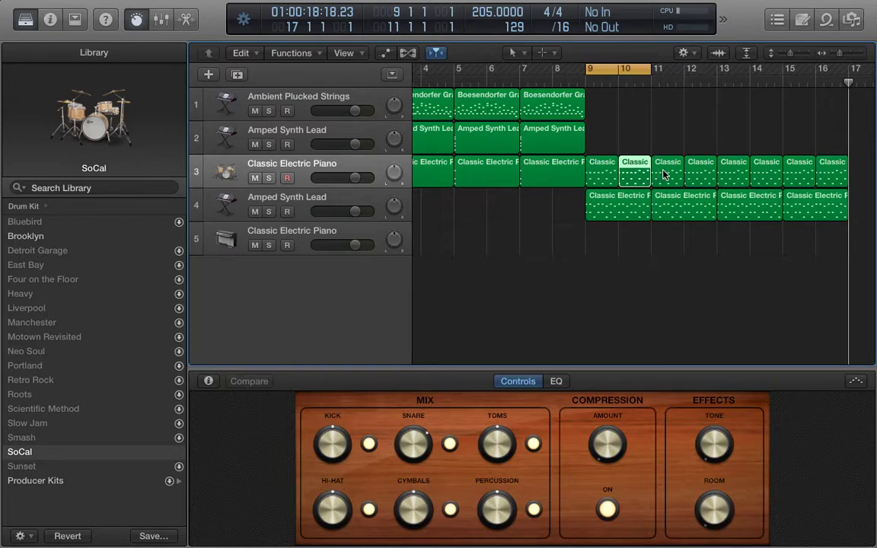
{"action": "double_click", "coordinate": [664, 201]}
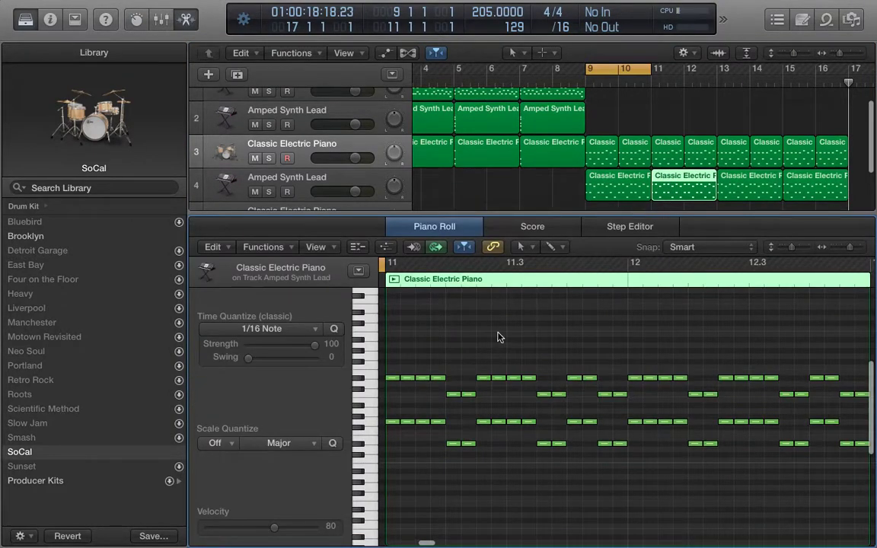
{"action": "left_click_drag", "start_coordinate": [387, 365], "coordinate": [397, 367]}
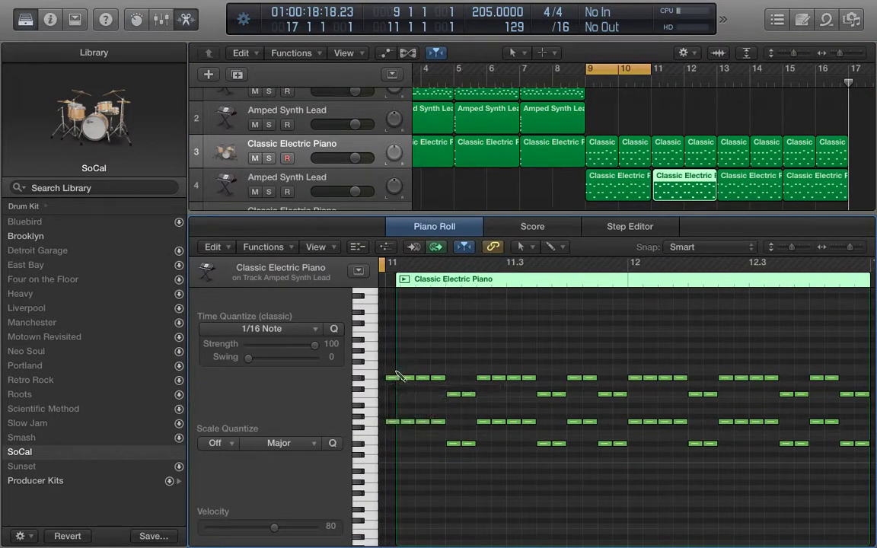
{"action": "key", "text": "super+z"}
{"action": "left_click", "coordinate": [677, 178]}
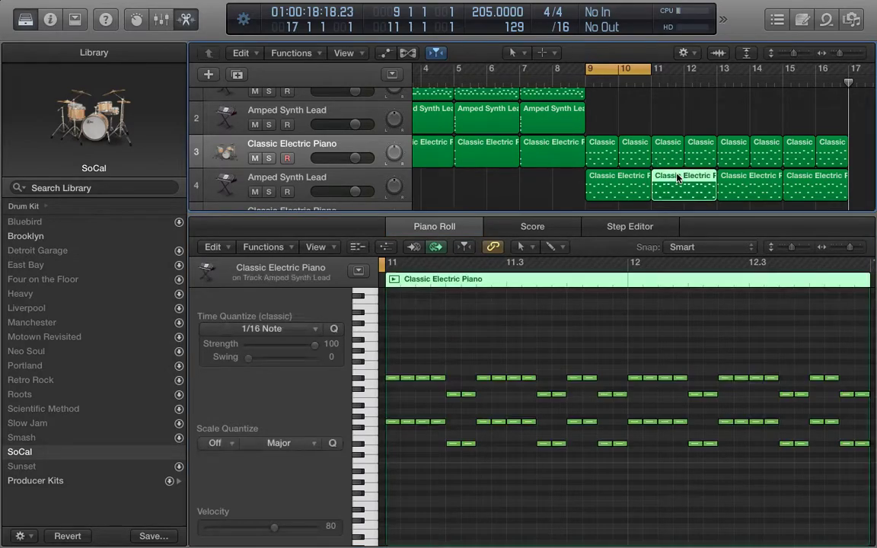
Raise the topmost row of notes in the bar 11 region by four semitones and play the region.
{"action": "left_click_drag", "start_coordinate": [388, 354], "coordinate": [824, 398]}
{"action": "scroll", "coordinate": [609, 360], "scroll_direction": "left", "scroll_amount": 3}
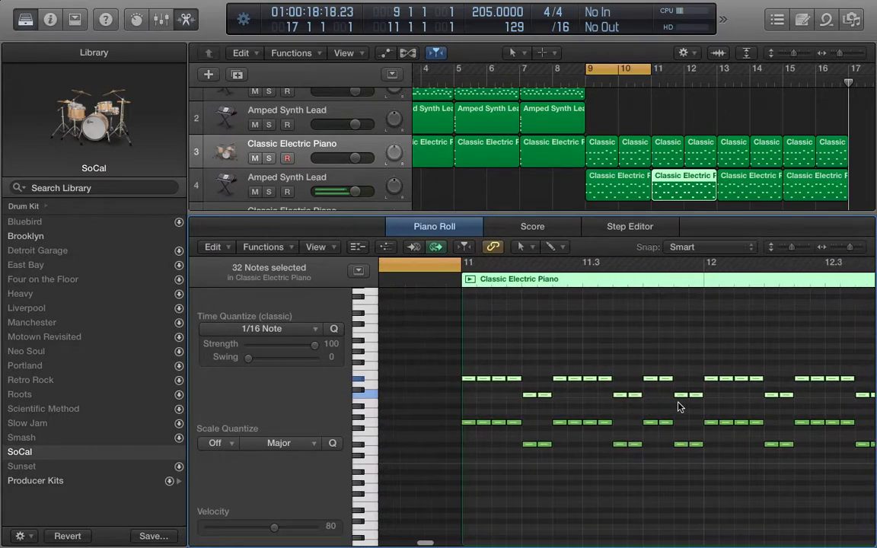
{"action": "scroll", "coordinate": [845, 350], "scroll_direction": "right", "scroll_amount": 2}
{"action": "left_click_drag", "start_coordinate": [829, 359], "coordinate": [383, 355]}
{"action": "scroll", "coordinate": [416, 414], "scroll_direction": "left", "scroll_amount": 2}
{"action": "left_click", "coordinate": [427, 424]}
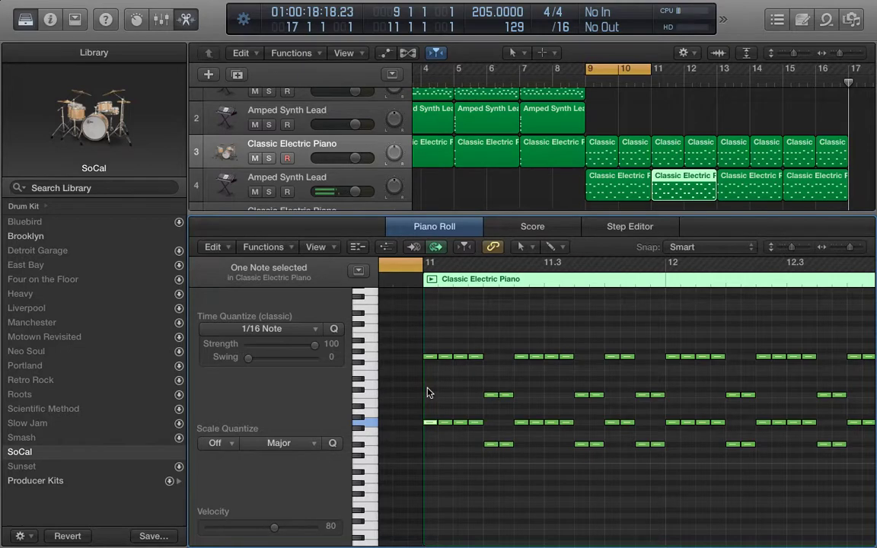
{"action": "left_click", "coordinate": [430, 281]}
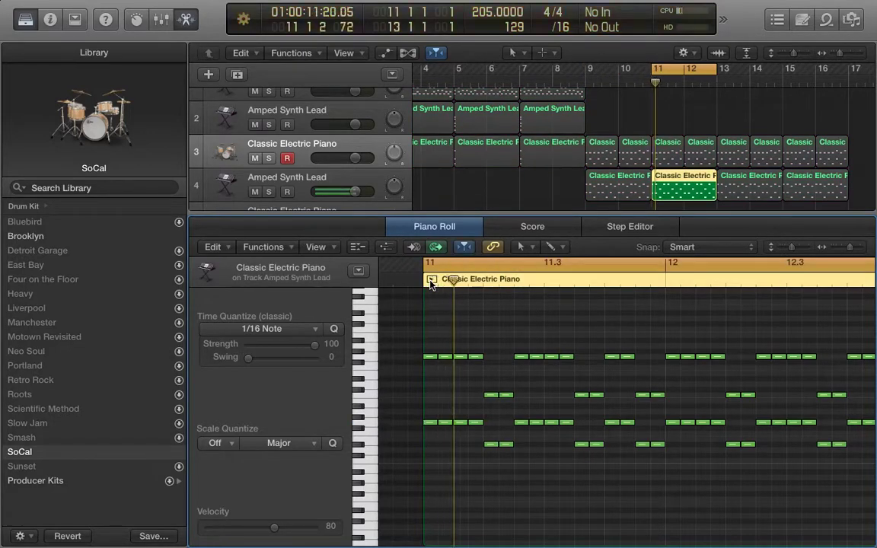
{"action": "key", "text": "space"}
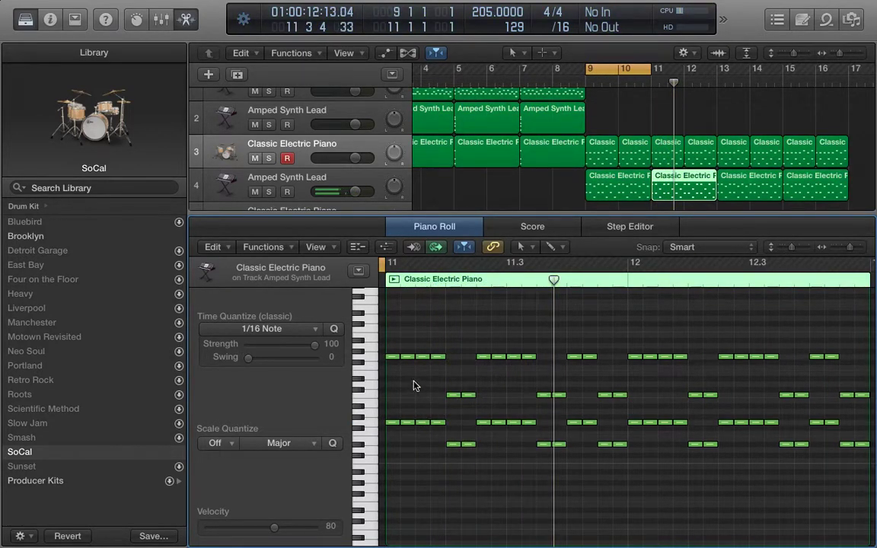
Raise the second row of notes in the bar 11 region, the upper voice's lower notes, by three semitones.
{"action": "left_click_drag", "start_coordinate": [437, 383], "coordinate": [864, 401]}
{"action": "left_click_drag", "start_coordinate": [426, 399], "coordinate": [427, 376]}
{"action": "scroll", "coordinate": [421, 416], "scroll_direction": "left", "scroll_amount": 2}
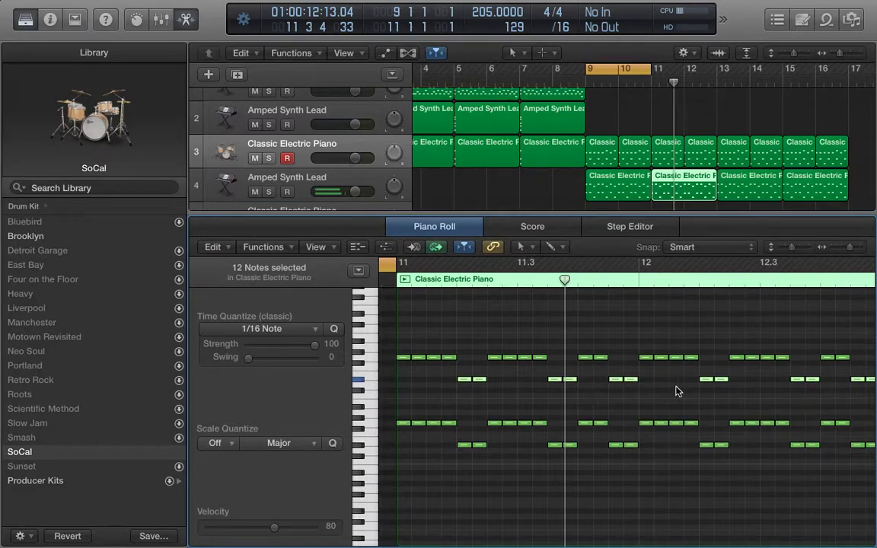
Raise the bar 11 region's lower voice, its higher notes by five semitones and its lowest by four, and play the region.
{"action": "left_click_drag", "start_coordinate": [871, 411], "coordinate": [396, 458]}
{"action": "left_click_drag", "start_coordinate": [403, 424], "coordinate": [870, 427]}
{"action": "left_click_drag", "start_coordinate": [439, 423], "coordinate": [440, 428]}
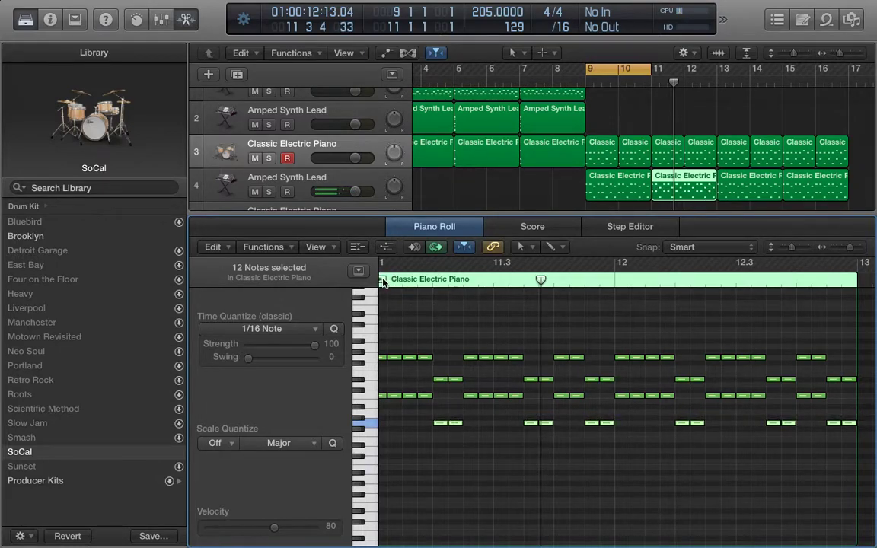
{"action": "left_click", "coordinate": [383, 281]}
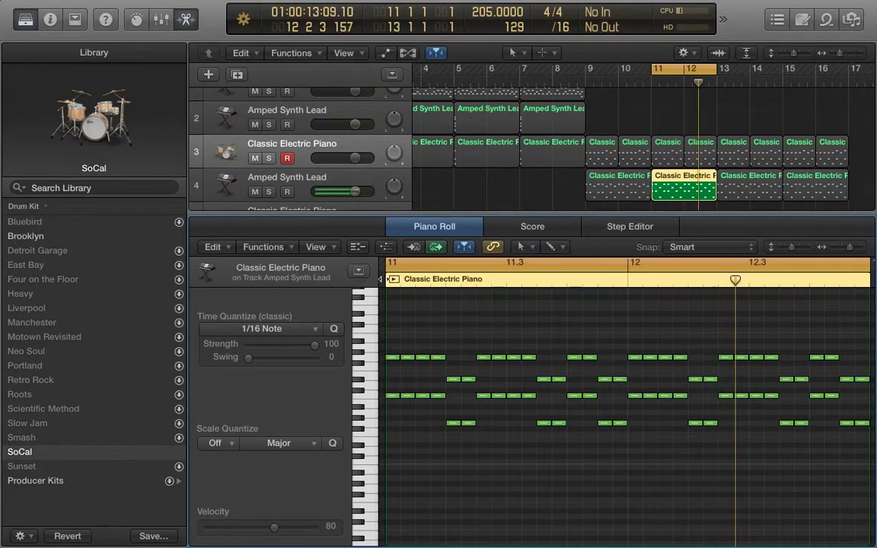
{"action": "key", "text": "space"}
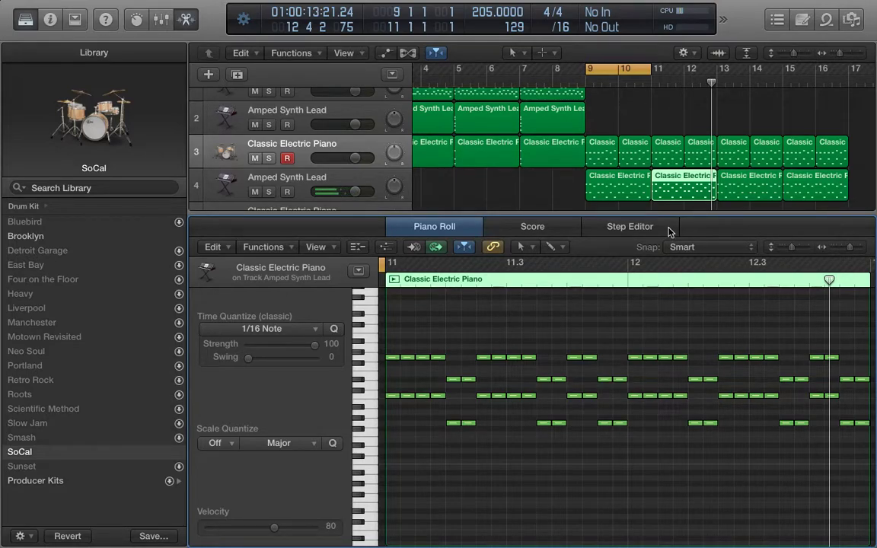
In track 4's region at bar 13, raise the topmost row of notes by two semitones.
{"action": "left_click", "coordinate": [729, 181]}
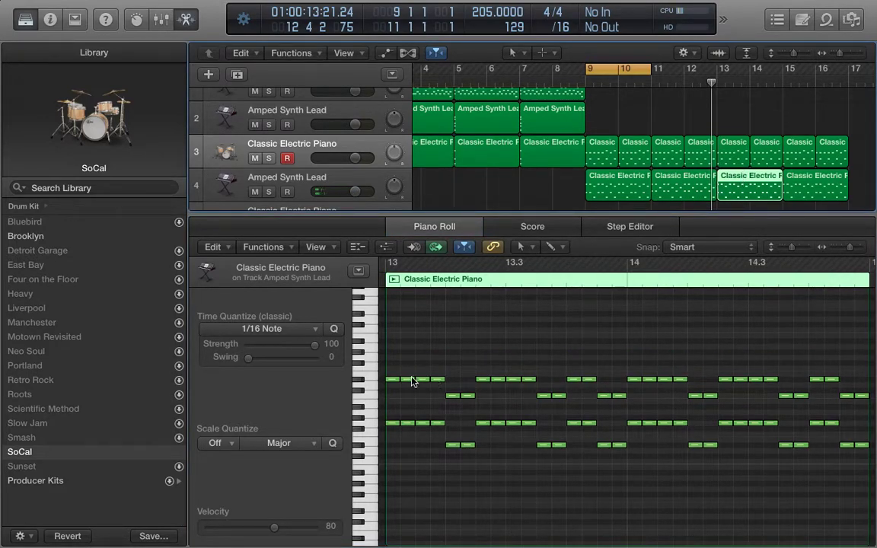
{"action": "left_click_drag", "start_coordinate": [391, 371], "coordinate": [847, 405]}
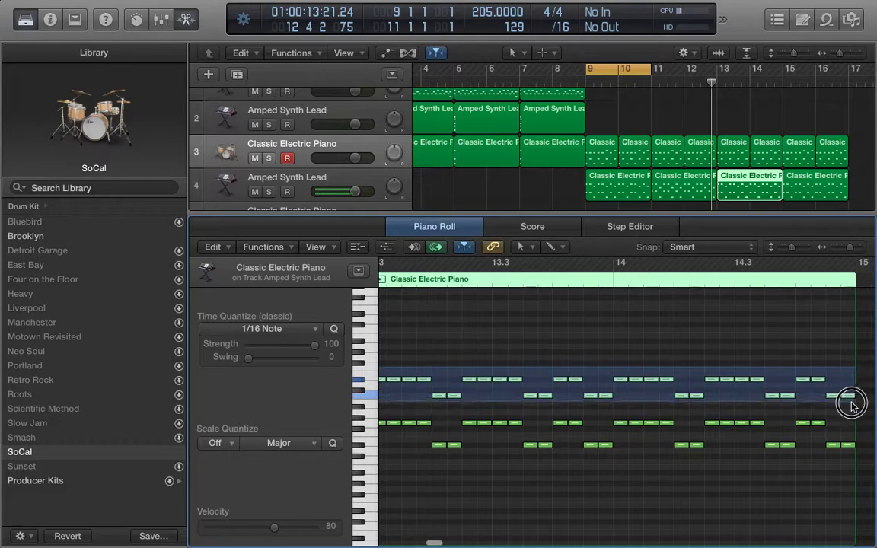
{"action": "scroll", "coordinate": [578, 418], "scroll_direction": "left", "scroll_amount": 5}
{"action": "left_click_drag", "start_coordinate": [532, 379], "coordinate": [837, 394]}
{"action": "left_click_drag", "start_coordinate": [586, 388], "coordinate": [582, 397]}
Raise the bar 13 region's lower voice by one semitone and its lowest notes by one more, and play the region.
{"action": "left_click_drag", "start_coordinate": [827, 416], "coordinate": [514, 463]}
{"action": "left_click_drag", "start_coordinate": [528, 427], "coordinate": [839, 455]}
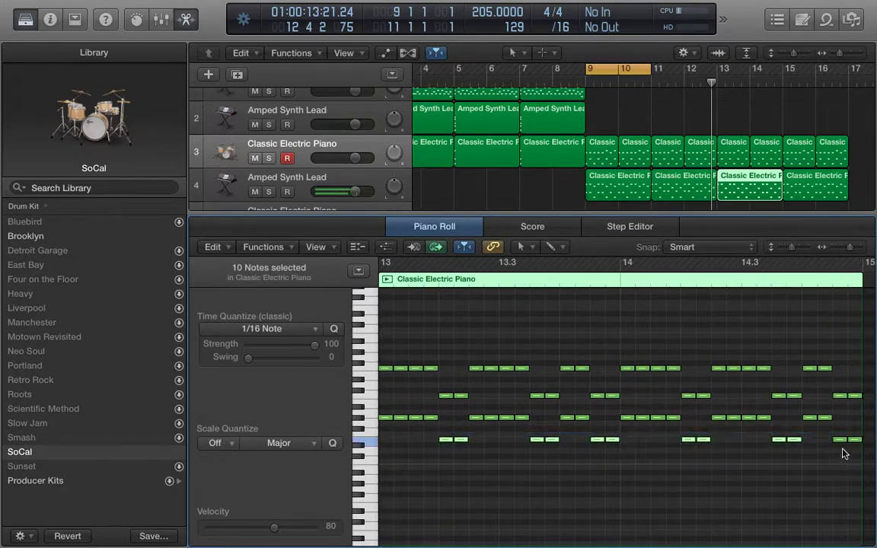
{"action": "right_click", "coordinate": [869, 431]}
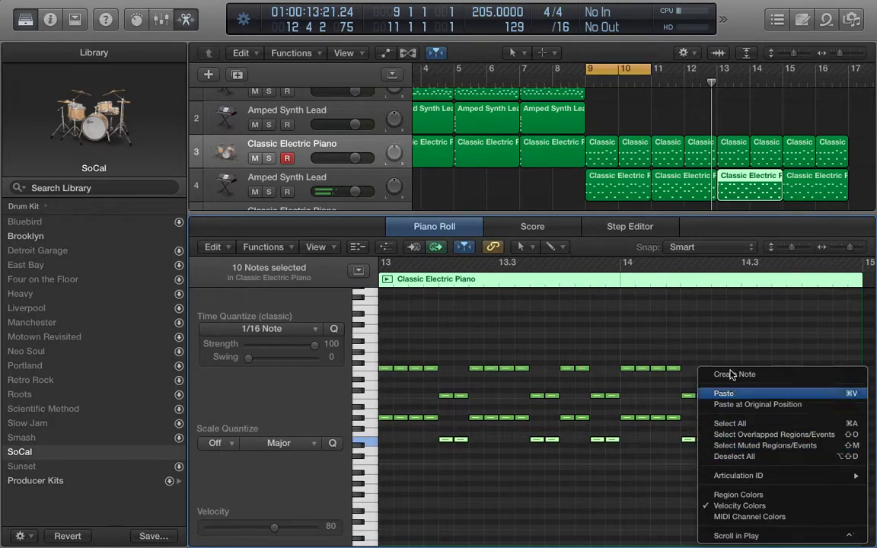
{"action": "left_click", "coordinate": [731, 230]}
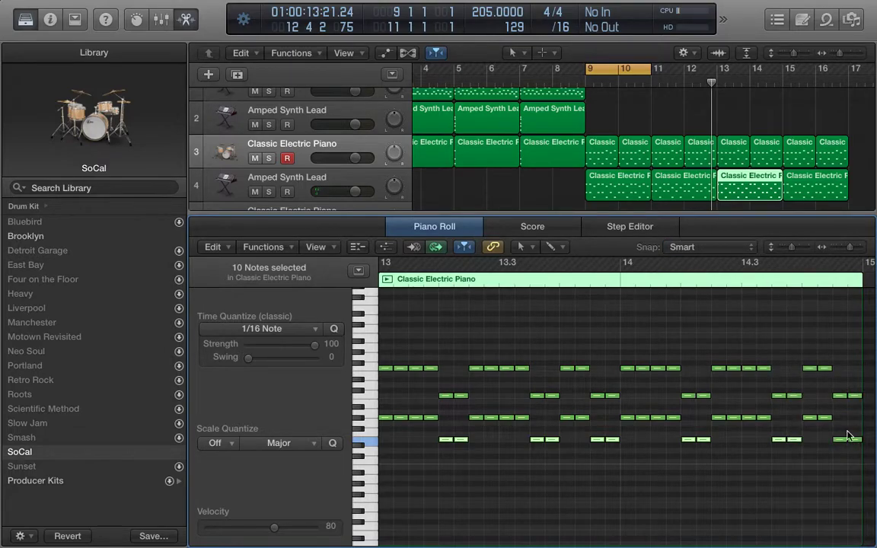
{"action": "mouse_move", "coordinate": [828, 432]}
{"action": "left_mouse_down"}
{"action": "mouse_move", "coordinate": [856, 447]}
{"action": "mouse_move", "coordinate": [838, 435]}
{"action": "left_mouse_up"}
{"action": "scroll", "coordinate": [509, 288], "scroll_direction": "left", "scroll_amount": 3}
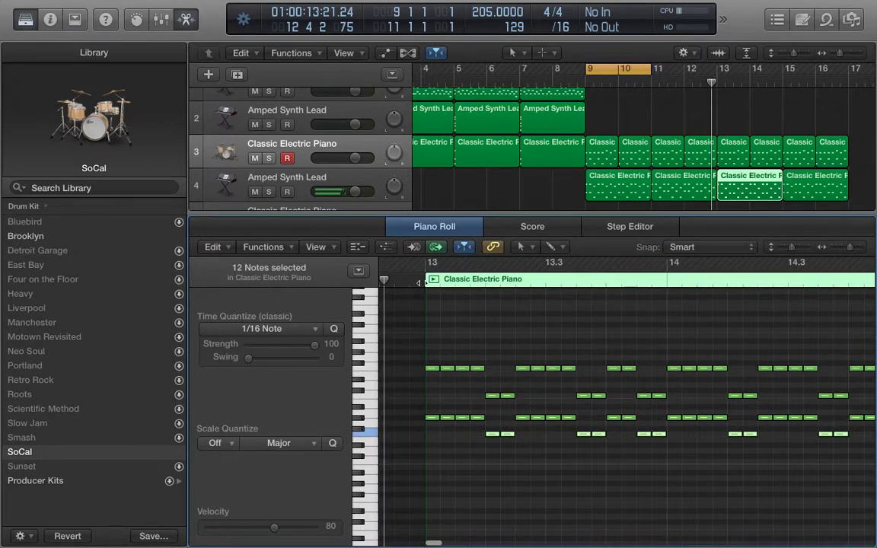
{"action": "left_click", "coordinate": [426, 280]}
{"action": "key", "text": "space"}
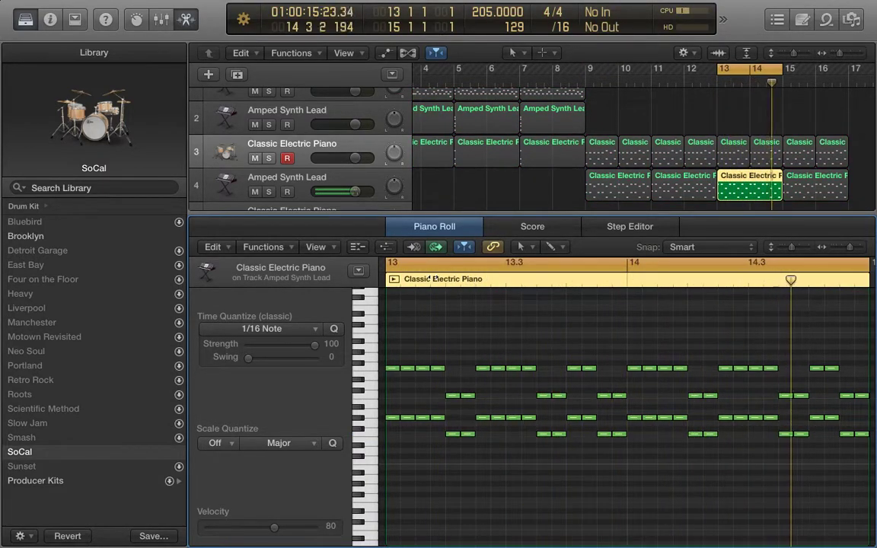
{"action": "key", "text": "space"}
In track 4's region at bar 15, make a high note sustain across bar 16 and delete that bar's short notes.
{"action": "left_click", "coordinate": [794, 183]}
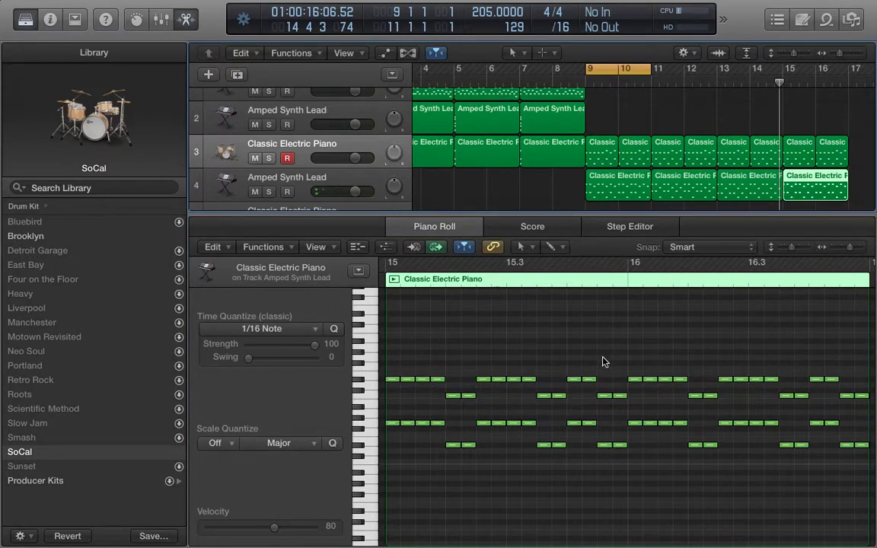
{"action": "left_click", "coordinate": [635, 379]}
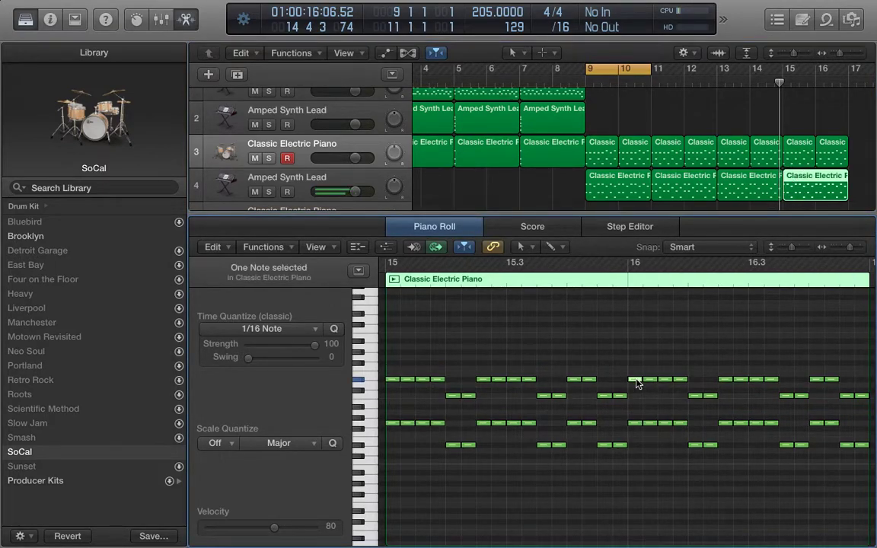
{"action": "left_click_drag", "start_coordinate": [636, 380], "coordinate": [803, 296]}
{"action": "left_click_drag", "start_coordinate": [770, 467], "coordinate": [854, 464]}
{"action": "left_click", "coordinate": [615, 344]}
{"action": "left_click_drag", "start_coordinate": [622, 370], "coordinate": [841, 503]}
{"action": "key", "text": "Delete"}
Add a second bar-long note in bar 16, placed an octave below the high sustained note.
{"action": "left_click", "coordinate": [625, 290]}
{"action": "left_click", "coordinate": [612, 379]}
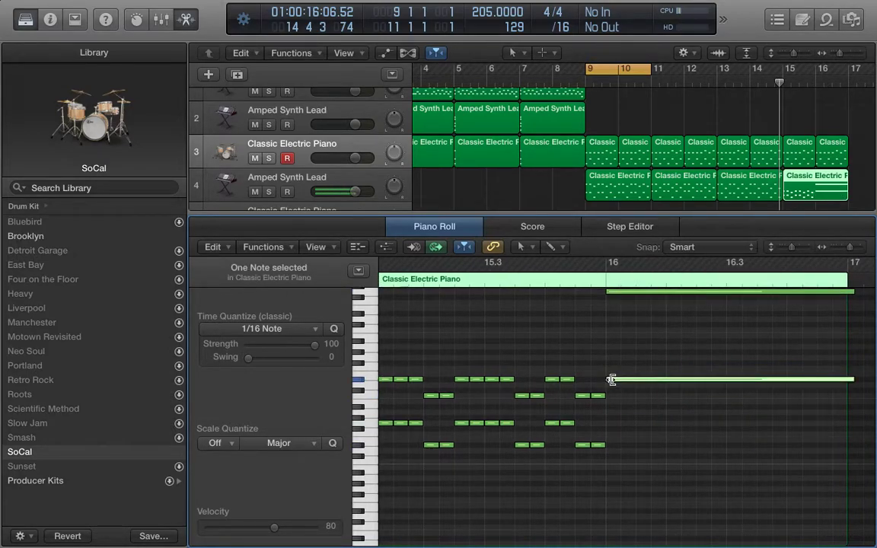
{"action": "left_click_drag", "start_coordinate": [619, 383], "coordinate": [668, 358]}
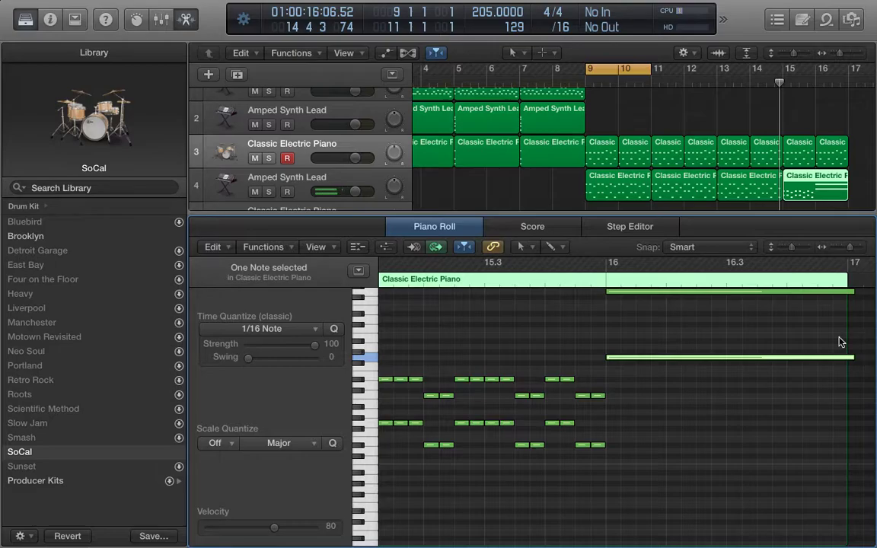
{"action": "scroll", "coordinate": [626, 381], "scroll_direction": "left", "scroll_amount": 3}
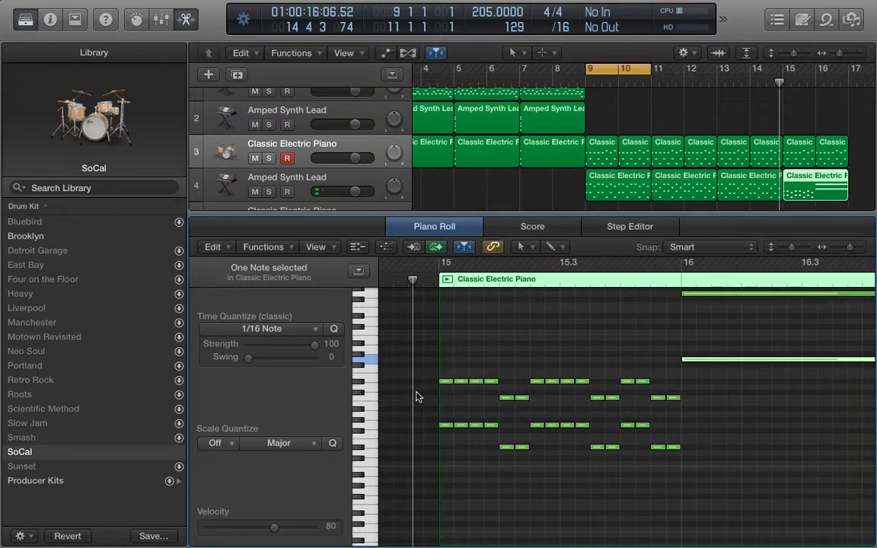
Switch to Chrome and listen to the DragonForce video from about 0:15, replaying the passage up to 0:20.
{"action": "key", "text": "super+Tab"}
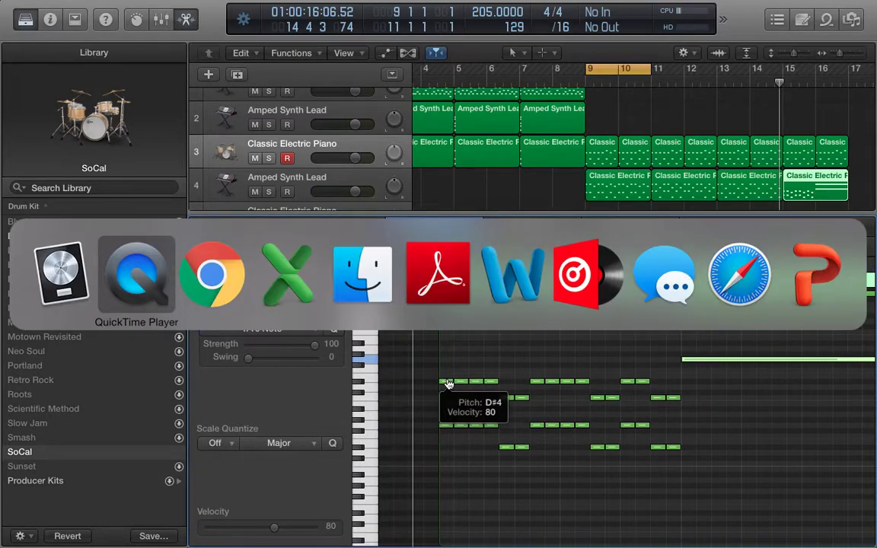
{"action": "key", "text": "super+Tab"}
{"action": "key", "text": "super+Tab"}
{"action": "key", "text": "super+Tab"}
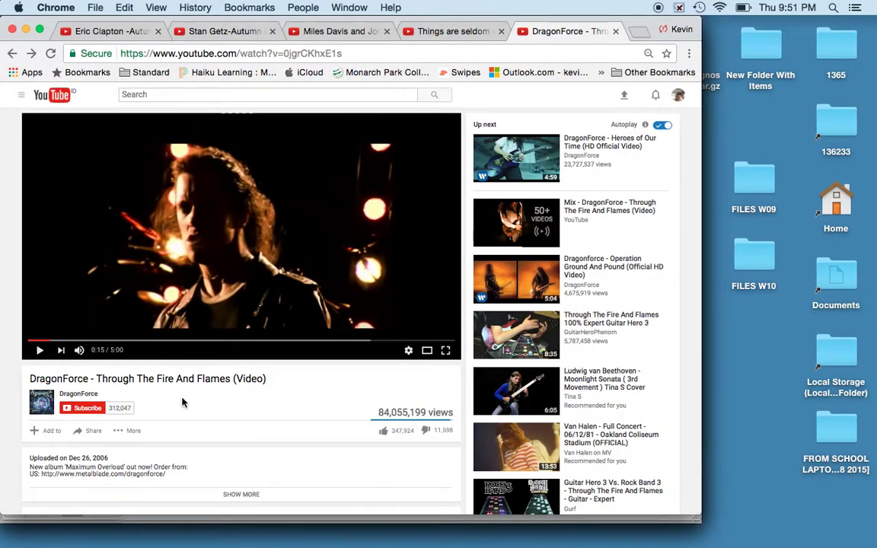
{"action": "left_click", "coordinate": [41, 349]}
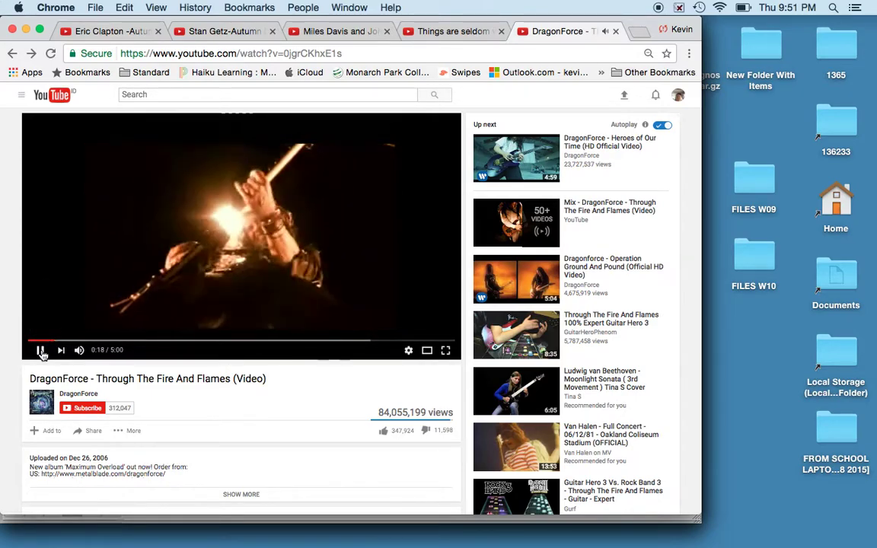
{"action": "left_click", "coordinate": [41, 349]}
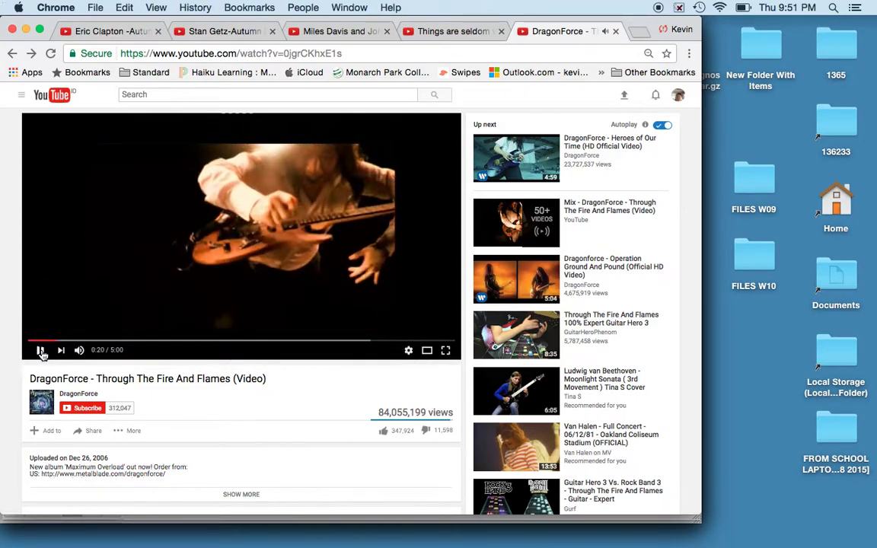
{"action": "left_click_drag", "start_coordinate": [53, 340], "coordinate": [42, 348]}
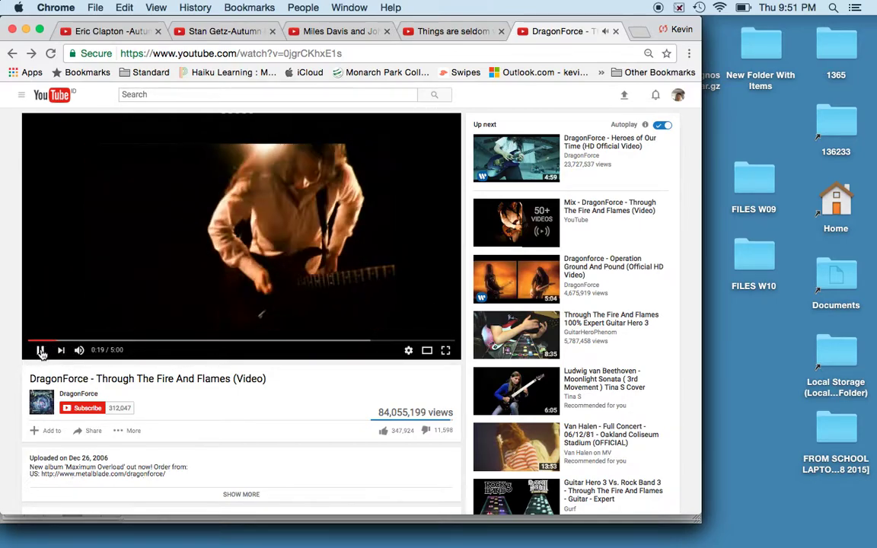
{"action": "left_click", "coordinate": [43, 350]}
{"action": "left_click_drag", "start_coordinate": [61, 342], "coordinate": [55, 341]}
{"action": "left_click", "coordinate": [39, 351]}
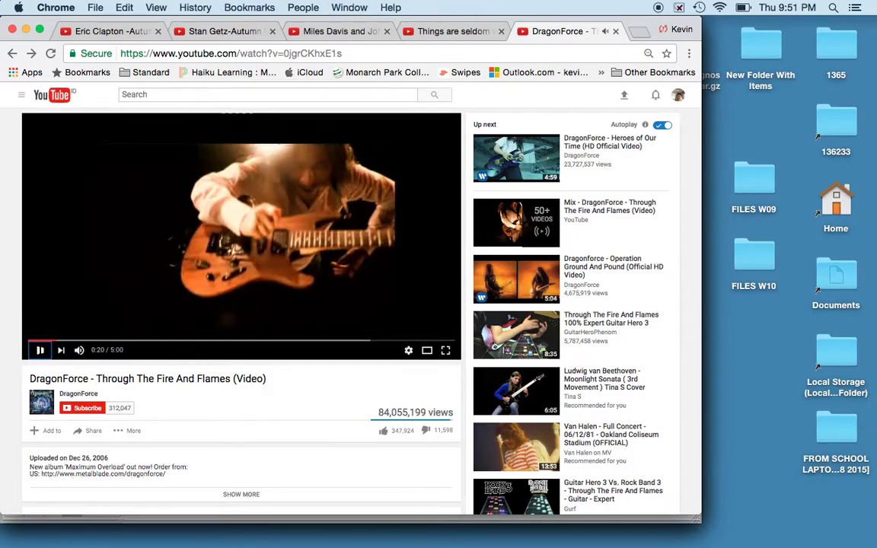
{"action": "left_click_drag", "start_coordinate": [57, 341], "coordinate": [53, 341]}
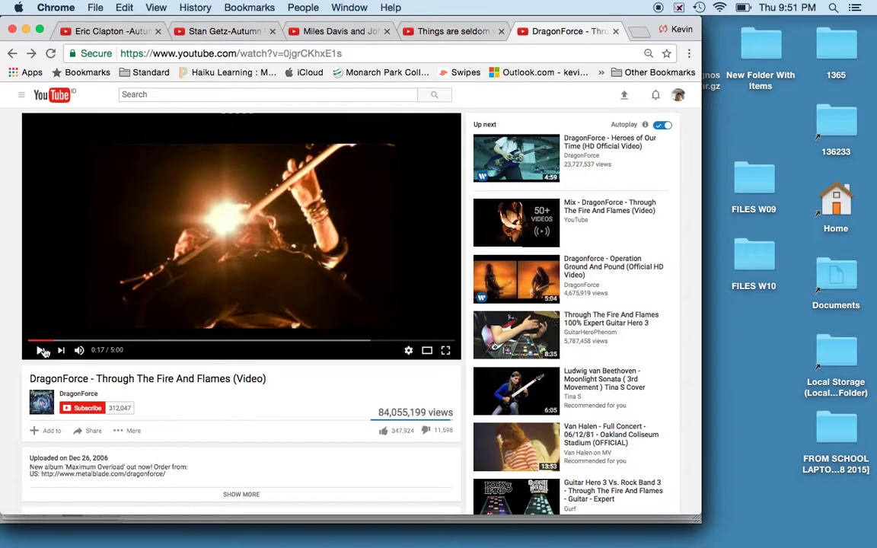
Switch back to Logic Pro and reshape bar 15's first ten upper-voice notes into D♯4, F4, D♯4, C4, G♯3, C4, D♯4, F4, D♯4, C4.
{"action": "key", "text": "super+Tab"}
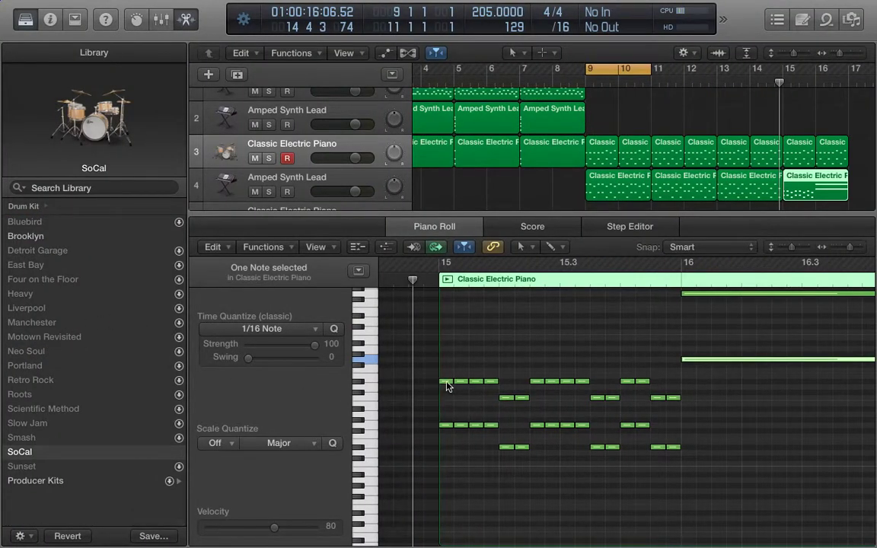
{"action": "left_click", "coordinate": [446, 381]}
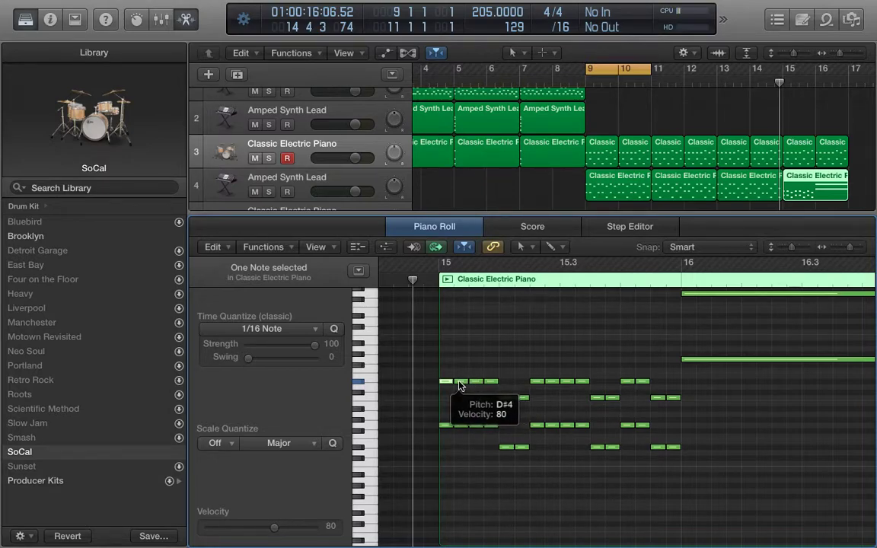
{"action": "left_click_drag", "start_coordinate": [475, 384], "coordinate": [492, 401]}
{"action": "left_click_drag", "start_coordinate": [504, 397], "coordinate": [506, 420]}
{"action": "left_click", "coordinate": [522, 398]}
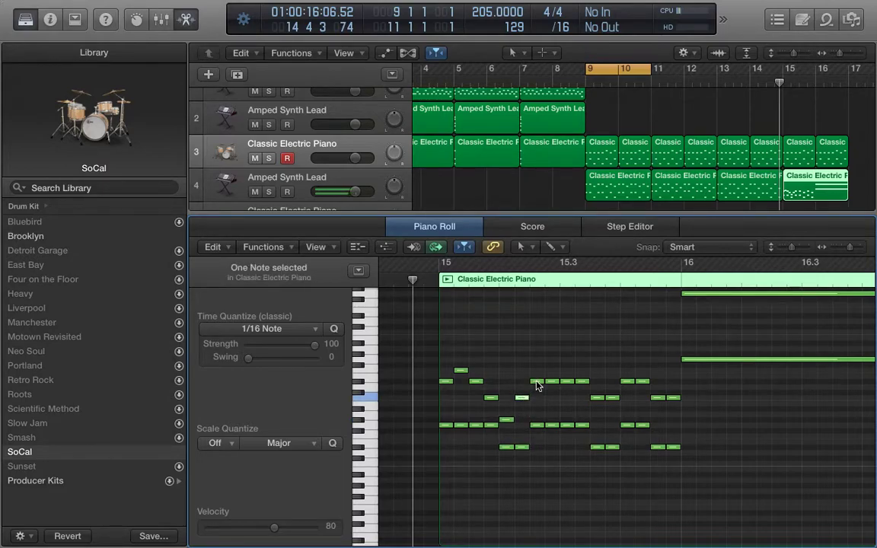
{"action": "left_click_drag", "start_coordinate": [550, 384], "coordinate": [584, 403]}
{"action": "left_click", "coordinate": [567, 381]}
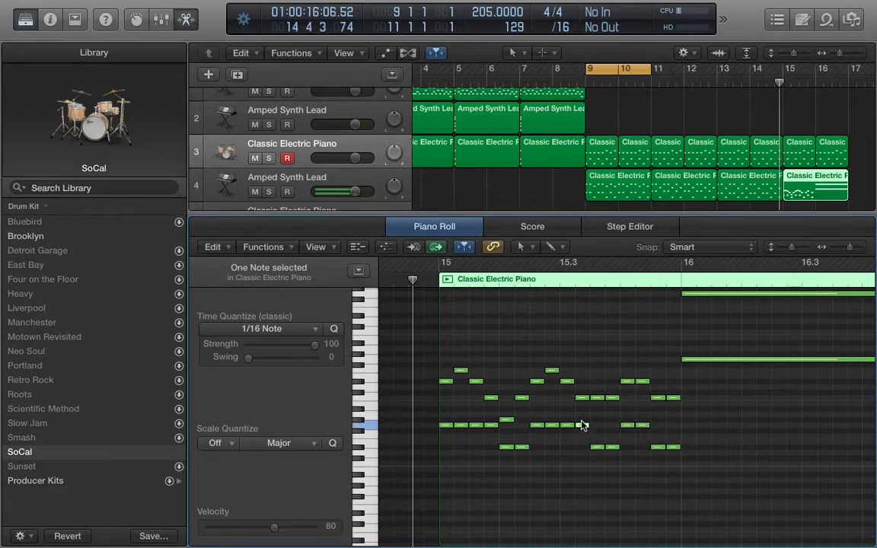
Continue bar 15's upper voice, lowering the eleventh note to G♯3, raising the fourteenth to F4 and the fifteenth to D♯4.
{"action": "left_click", "coordinate": [582, 414]}
{"action": "left_click_drag", "start_coordinate": [594, 401], "coordinate": [598, 421]}
{"action": "left_click", "coordinate": [631, 382]}
{"action": "mouse_move", "coordinate": [642, 383]}
{"action": "left_mouse_down"}
{"action": "mouse_move", "coordinate": [646, 368]}
{"action": "mouse_move", "coordinate": [655, 382]}
{"action": "left_mouse_up"}
{"action": "left_click", "coordinate": [656, 399]}
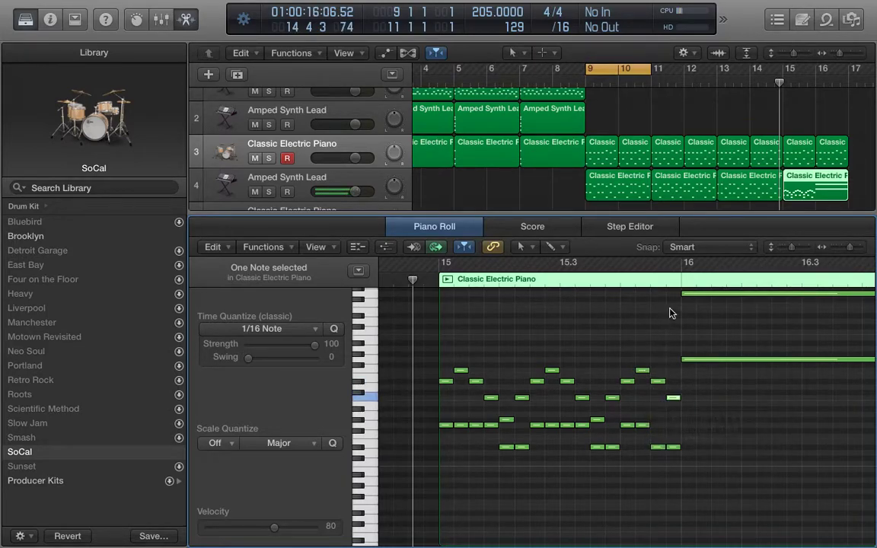
Reshape the first four lower-voice notes of bar 15 into G♯3, A♯3, G♯3 and F3.
{"action": "left_click", "coordinate": [459, 428]}
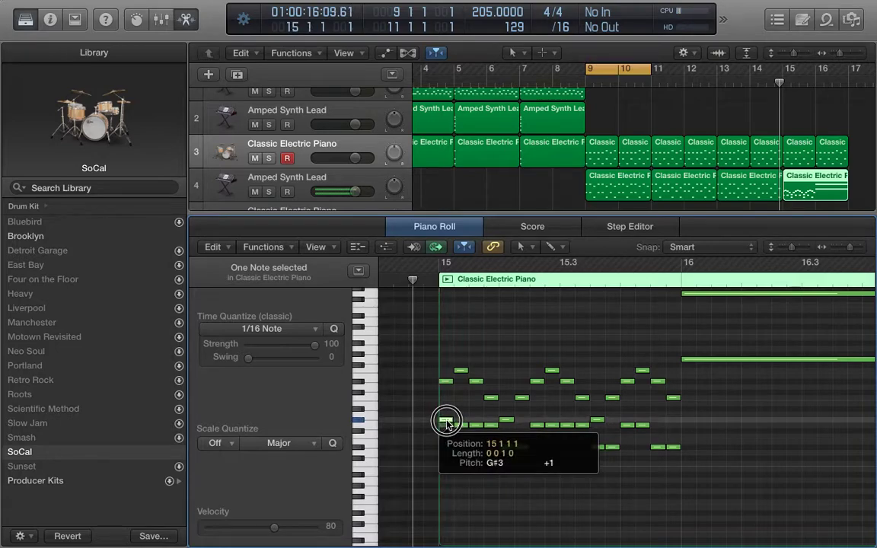
{"action": "left_click_drag", "start_coordinate": [459, 424], "coordinate": [477, 419]}
{"action": "left_click", "coordinate": [474, 426]}
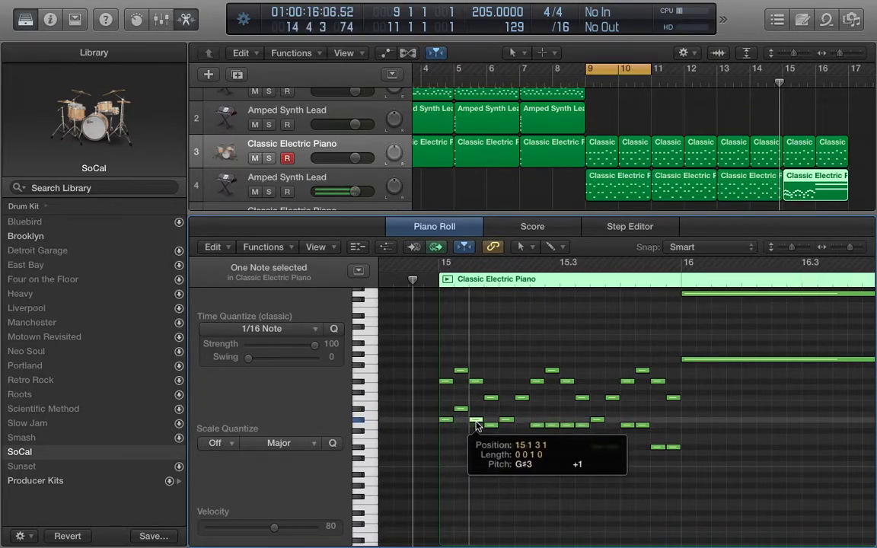
{"action": "left_click", "coordinate": [489, 428]}
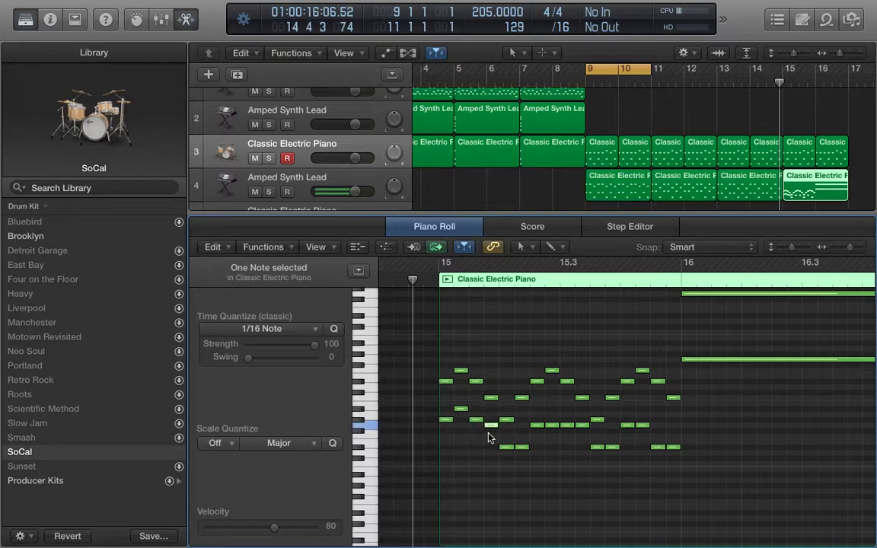
{"action": "left_click", "coordinate": [490, 431]}
{"action": "left_click_drag", "start_coordinate": [491, 430], "coordinate": [595, 382]}
Reshape the lower voice in the middle of bar 15 and raise the eleventh and twelfth sixteenths to D♯4 and F4.
{"action": "left_click", "coordinate": [504, 446]}
{"action": "left_click", "coordinate": [536, 426]}
{"action": "left_click", "coordinate": [565, 433]}
{"action": "left_click", "coordinate": [595, 419]}
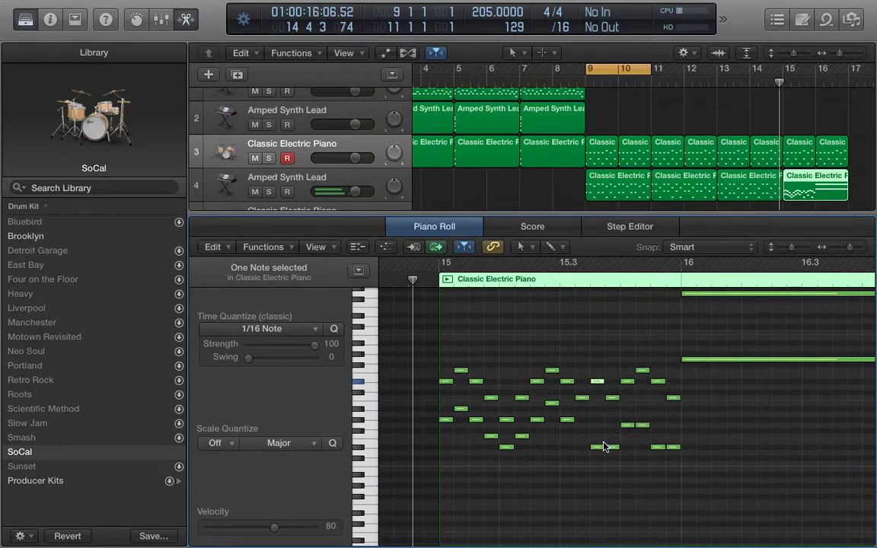
{"action": "left_click_drag", "start_coordinate": [598, 450], "coordinate": [612, 368]}
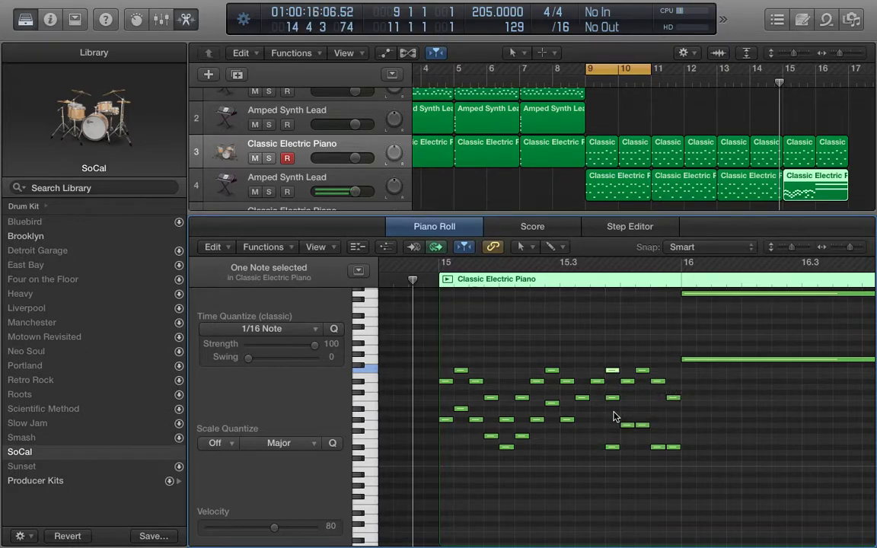
In bar 15's last beat, set the first harmony note to C4 and the second and fourth to G♯3.
{"action": "left_click_drag", "start_coordinate": [621, 425], "coordinate": [640, 421]}
{"action": "left_click", "coordinate": [655, 447]}
{"action": "left_click", "coordinate": [655, 447]}
{"action": "left_click", "coordinate": [669, 447]}
{"action": "left_click", "coordinate": [671, 448]}
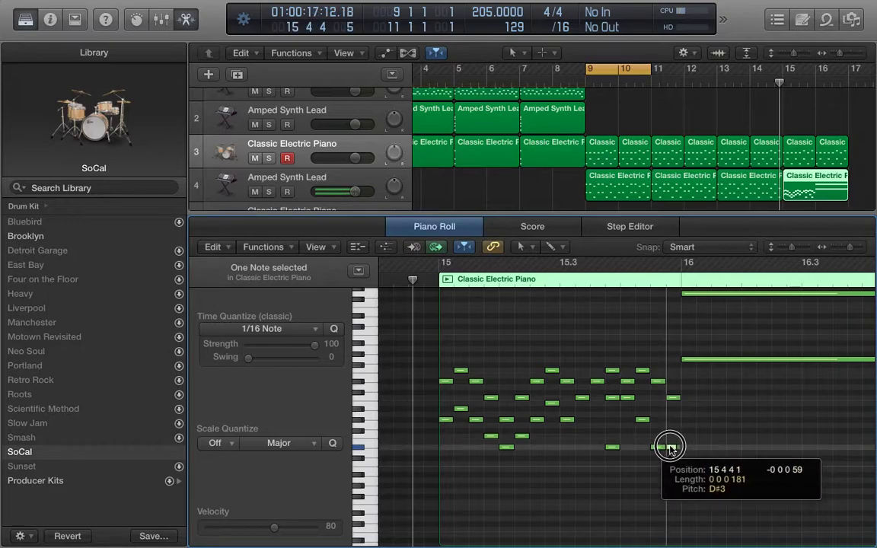
{"action": "left_click", "coordinate": [673, 449]}
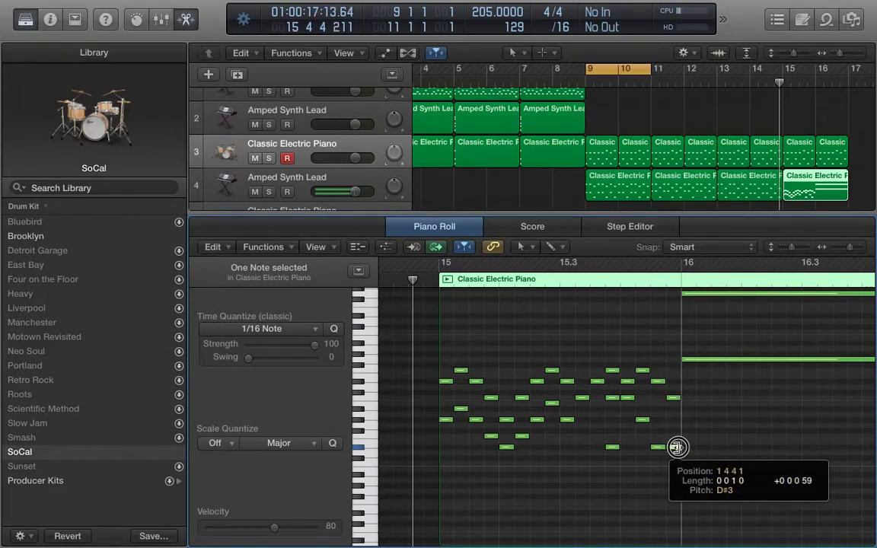
{"action": "left_click", "coordinate": [674, 449]}
{"action": "left_click_drag", "start_coordinate": [673, 449], "coordinate": [674, 420]}
{"action": "left_click", "coordinate": [597, 459]}
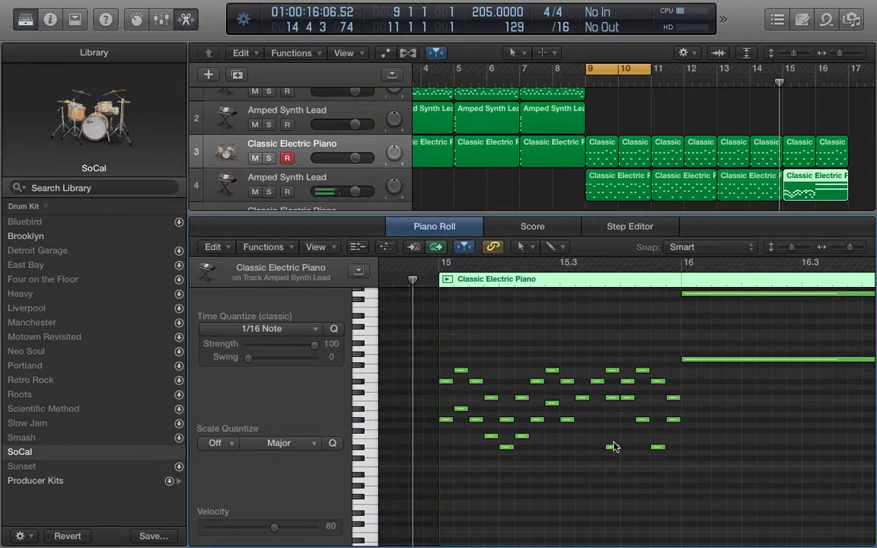
Play the edited bar 15 and audition its opening lower-voice notes.
{"action": "key", "text": "space"}
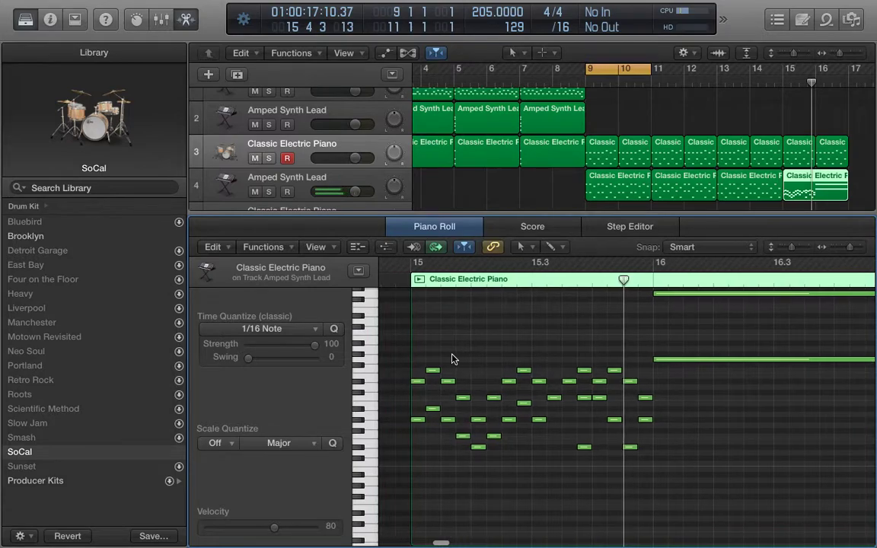
{"action": "left_click", "coordinate": [417, 419]}
{"action": "left_click_drag", "start_coordinate": [413, 435], "coordinate": [486, 414]}
{"action": "key", "text": "super+z"}
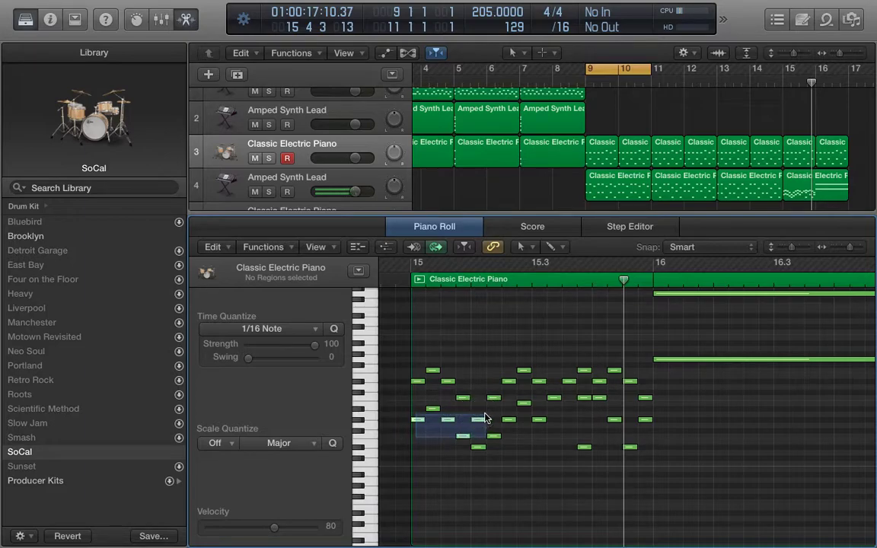
Lower the eighth harmony note to A♯3, raise the ninth to C4 and add a D♯4 on the tenth sixteenth.
{"action": "left_click_drag", "start_coordinate": [421, 482], "coordinate": [524, 409]}
{"action": "left_click", "coordinate": [523, 403]}
{"action": "left_click", "coordinate": [533, 419]}
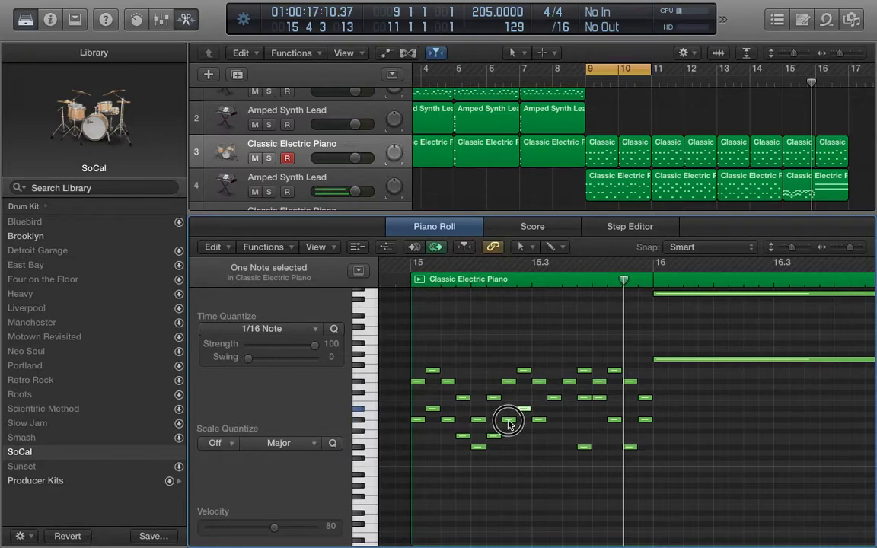
{"action": "left_click_drag", "start_coordinate": [535, 419], "coordinate": [540, 397]}
{"action": "left_click", "coordinate": [554, 381]}
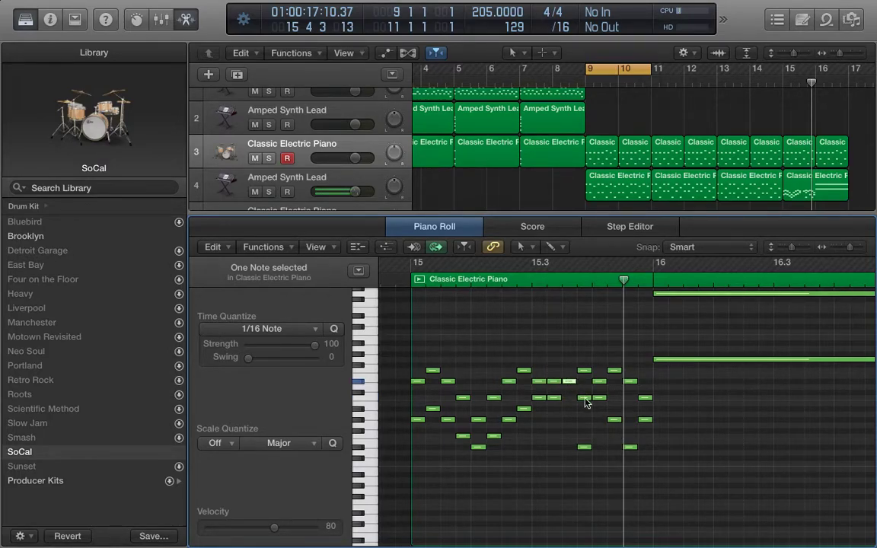
Audition the lower-voice notes in bar 15's last beats and compare them with its opening pattern.
{"action": "left_click", "coordinate": [616, 427]}
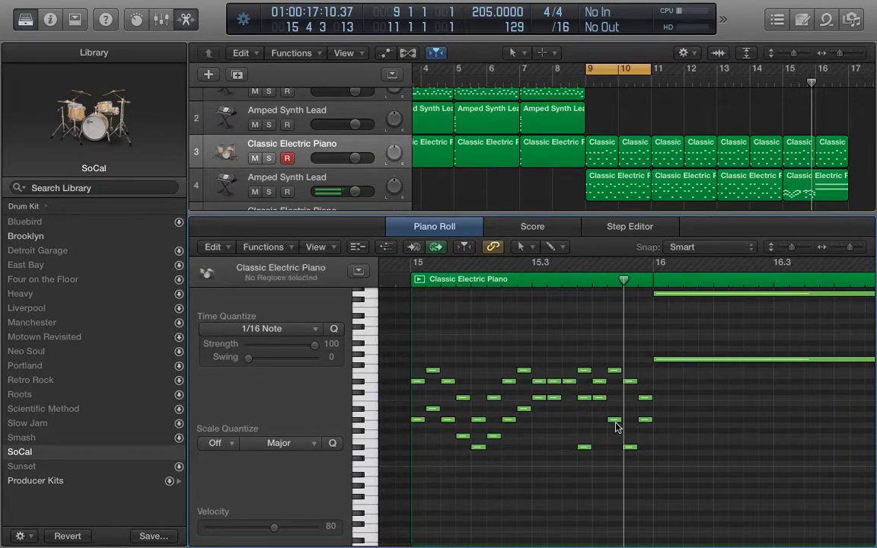
{"action": "left_click", "coordinate": [633, 443]}
{"action": "left_click", "coordinate": [633, 446]}
{"action": "left_click", "coordinate": [646, 416]}
{"action": "left_click", "coordinate": [582, 448]}
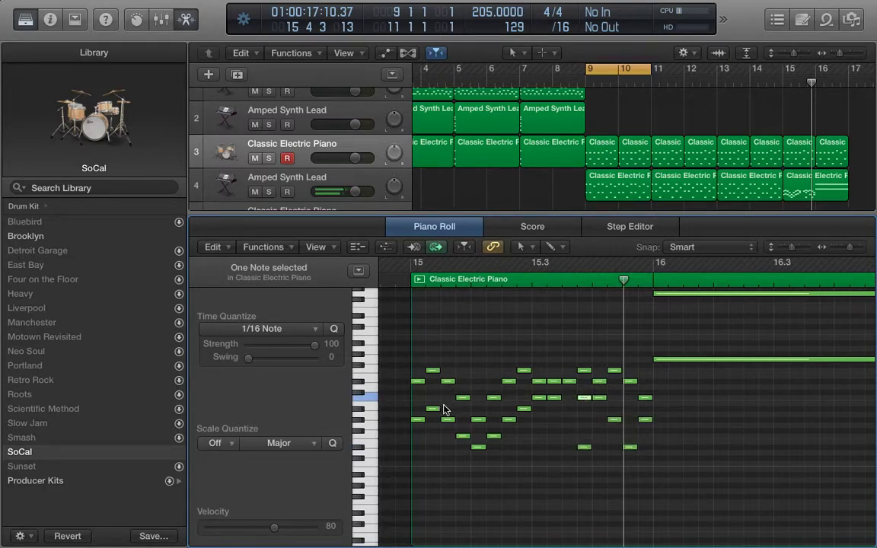
{"action": "left_click_drag", "start_coordinate": [415, 435], "coordinate": [469, 427]}
{"action": "left_click_drag", "start_coordinate": [478, 465], "coordinate": [530, 404]}
{"action": "left_click", "coordinate": [524, 429]}
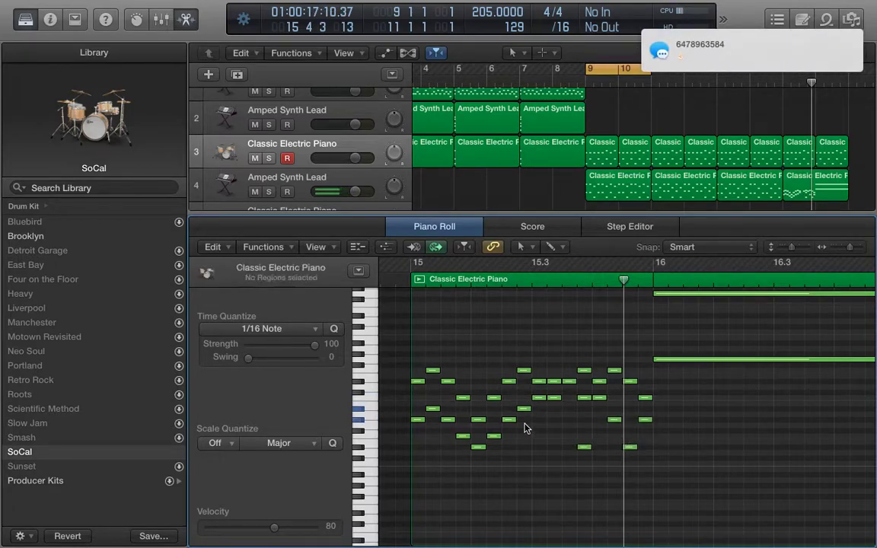
Raise bar 15's eighth harmony note to C4, remove the ninth sixteenth's C4 and raise the tenth's D♯4 to F4.
{"action": "left_click_drag", "start_coordinate": [524, 411], "coordinate": [542, 386]}
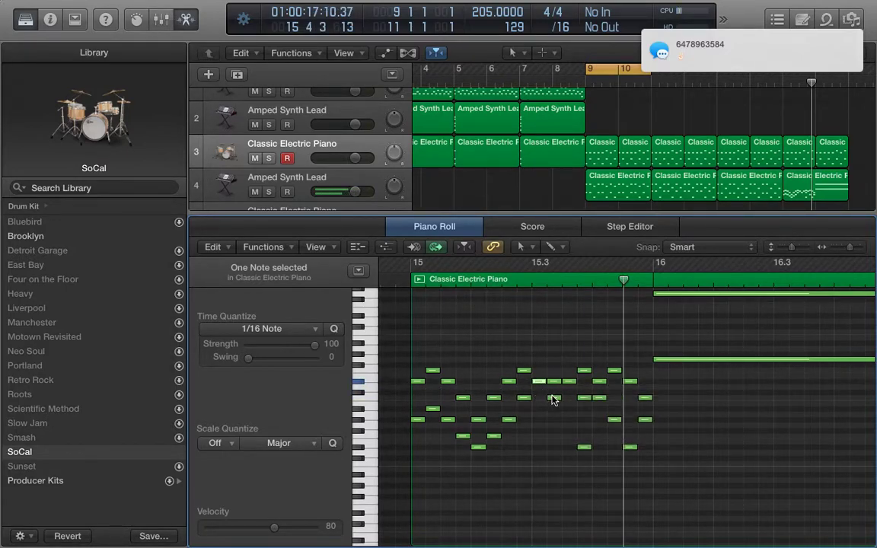
{"action": "left_click", "coordinate": [553, 397]}
{"action": "left_click_drag", "start_coordinate": [553, 382], "coordinate": [553, 370]}
{"action": "left_click", "coordinate": [570, 382]}
Move the twelfth sixteenth's low note one sixteenth later and up to G♯3, and lower the fourteenth's harmony note to F3.
{"action": "left_click", "coordinate": [583, 398]}
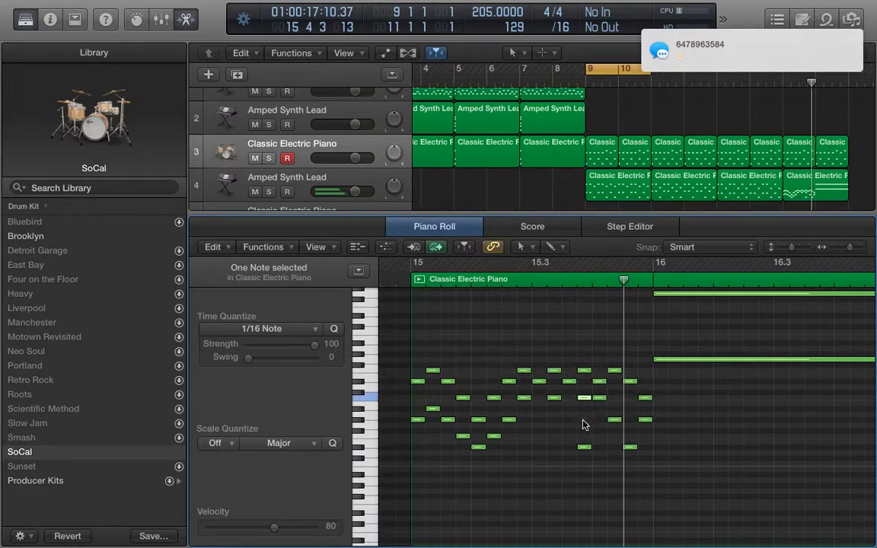
{"action": "left_click_drag", "start_coordinate": [582, 450], "coordinate": [614, 440]}
{"action": "left_click", "coordinate": [613, 420]}
{"action": "left_click", "coordinate": [613, 423]}
{"action": "left_click", "coordinate": [645, 420]}
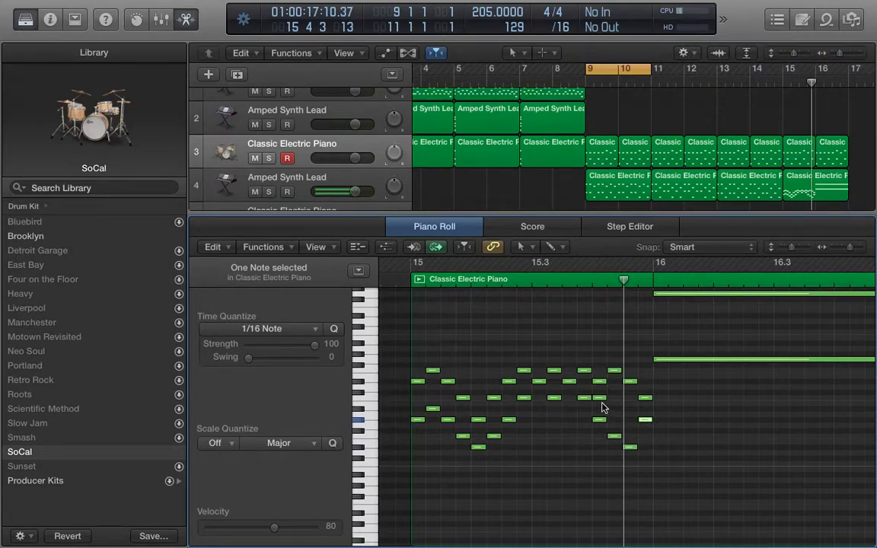
Show the MIDI draw area for the track 4 region at bars 15–16 and set its controller to Pitch Bend.
{"action": "left_click", "coordinate": [417, 280]}
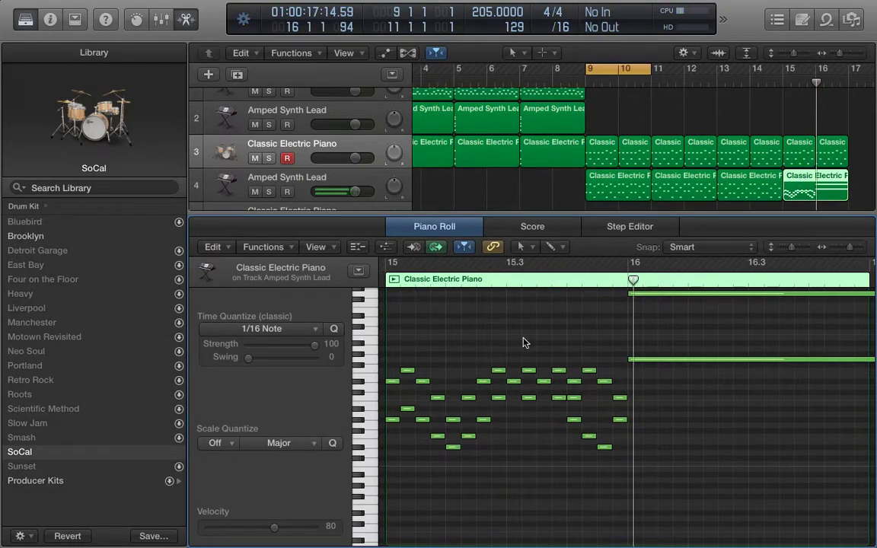
{"action": "scroll", "coordinate": [566, 346], "scroll_direction": "up", "scroll_amount": 5}
{"action": "scroll", "coordinate": [566, 347], "scroll_direction": "right", "scroll_amount": 3}
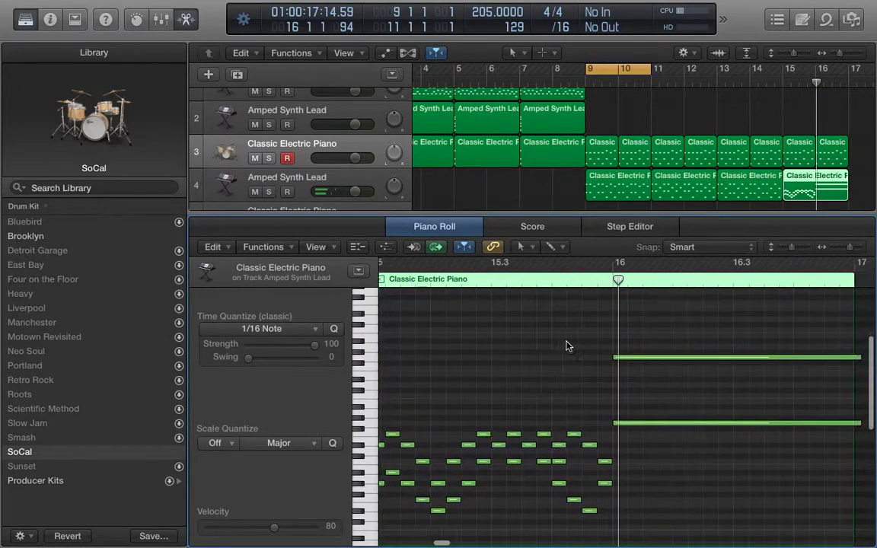
{"action": "scroll", "coordinate": [567, 346], "scroll_direction": "right", "scroll_amount": 3}
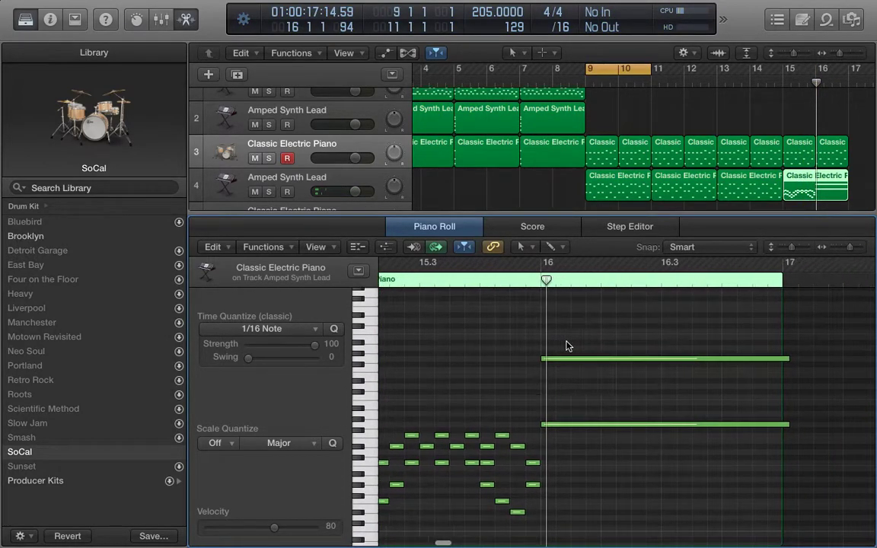
{"action": "left_click", "coordinate": [357, 247]}
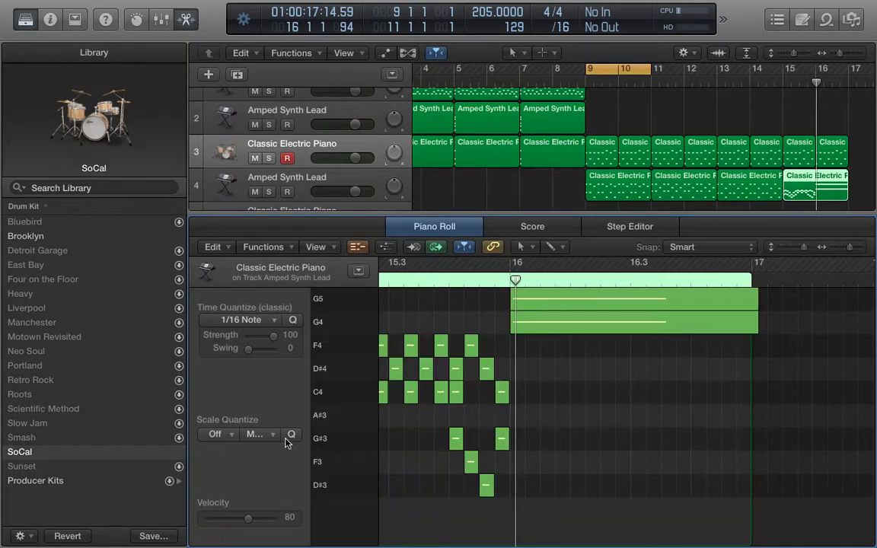
{"action": "left_click", "coordinate": [357, 247]}
{"action": "left_click", "coordinate": [386, 247]}
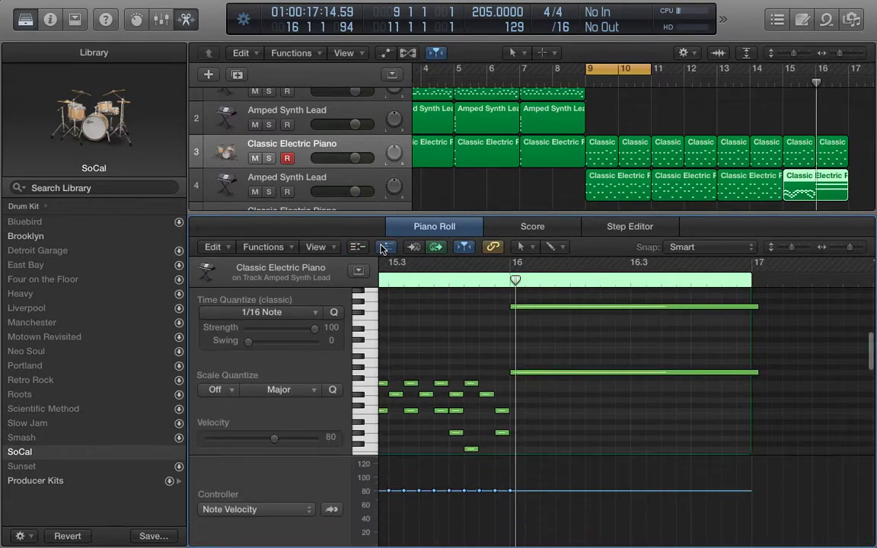
{"action": "left_click", "coordinate": [274, 490]}
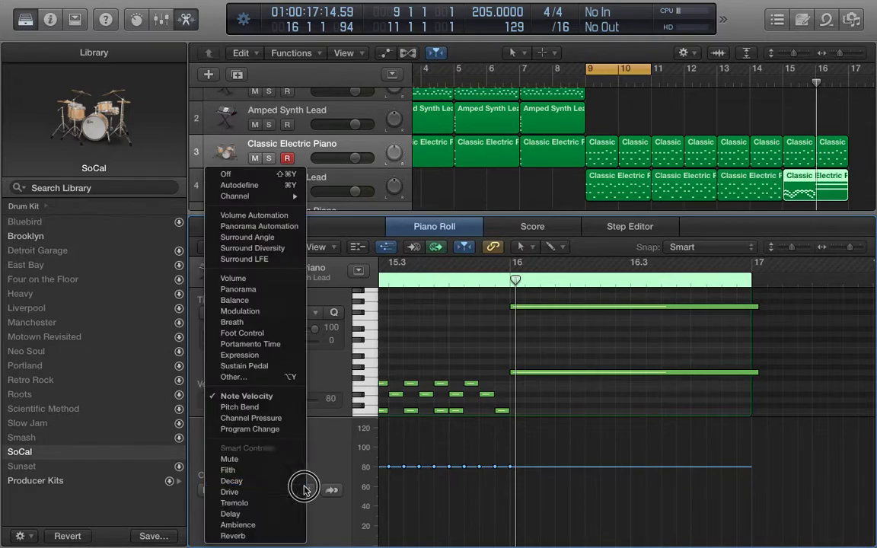
{"action": "left_click", "coordinate": [274, 408]}
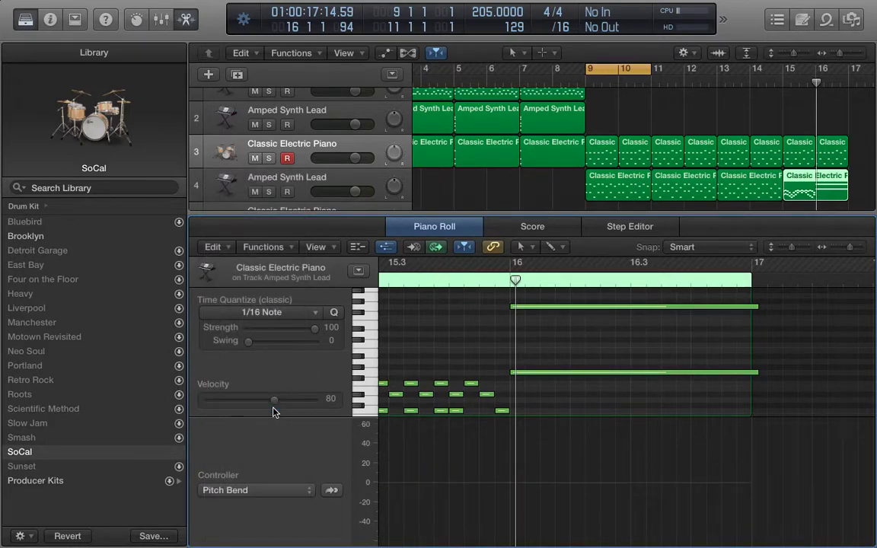
Add a row of pitch bend points near 0, spaced across the sustained notes of bar 16.
{"action": "left_click", "coordinate": [511, 487]}
{"action": "left_click_drag", "start_coordinate": [535, 485], "coordinate": [533, 484]}
{"action": "left_click", "coordinate": [531, 483]}
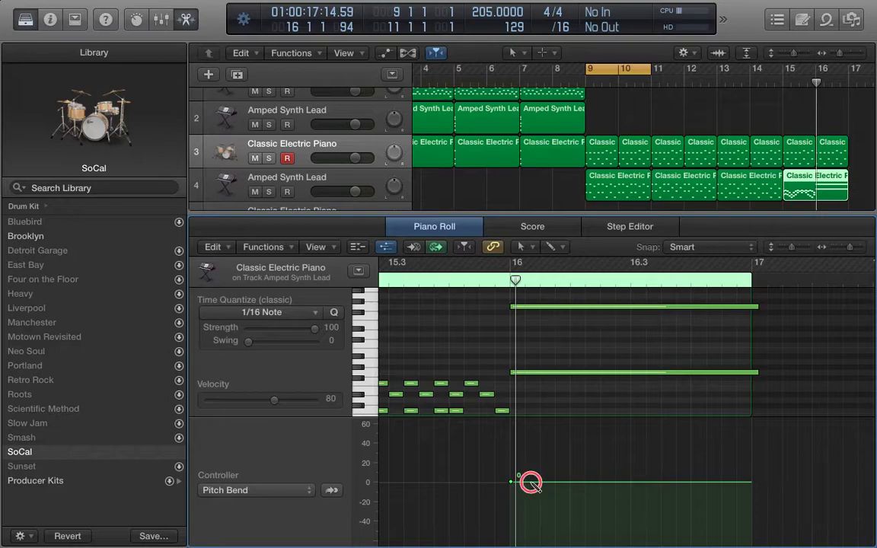
{"action": "left_click", "coordinate": [554, 483]}
{"action": "left_click", "coordinate": [583, 483]}
{"action": "left_click", "coordinate": [608, 480]}
{"action": "left_click", "coordinate": [633, 485]}
{"action": "left_click", "coordinate": [677, 484]}
{"action": "left_click", "coordinate": [701, 486]}
{"action": "left_click", "coordinate": [726, 481]}
{"action": "left_click", "coordinate": [746, 483]}
Shape the pitch bend points in bar 16 into a zigzag alternating between 63 and about -64.
{"action": "left_click_drag", "start_coordinate": [533, 489], "coordinate": [530, 420]}
{"action": "left_click_drag", "start_coordinate": [554, 485], "coordinate": [555, 543]}
{"action": "left_click", "coordinate": [584, 484]}
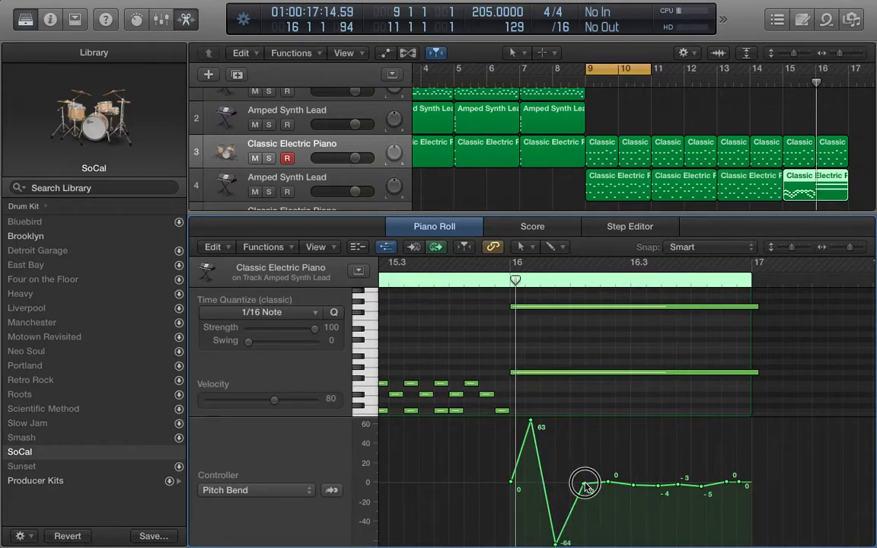
{"action": "left_click_drag", "start_coordinate": [584, 485], "coordinate": [587, 401]}
{"action": "left_click_drag", "start_coordinate": [610, 484], "coordinate": [608, 543]}
{"action": "left_click_drag", "start_coordinate": [634, 485], "coordinate": [637, 403]}
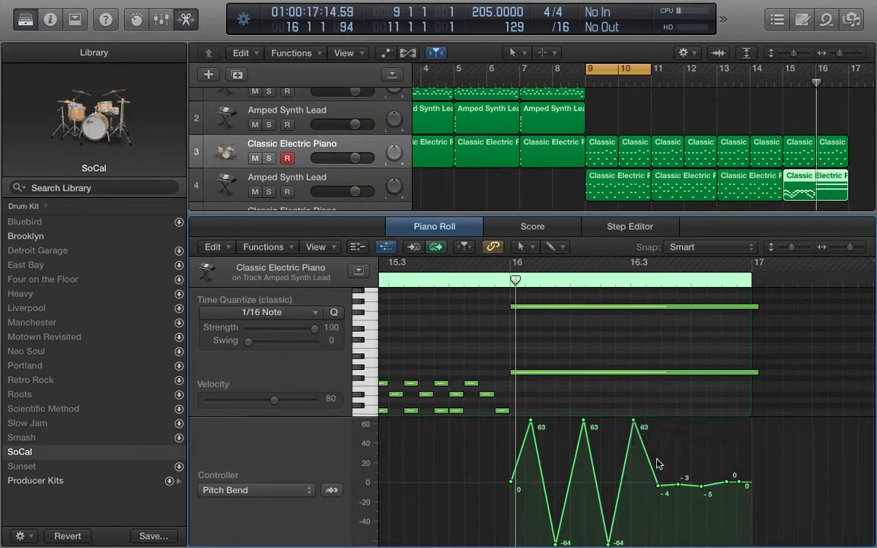
{"action": "left_click_drag", "start_coordinate": [659, 485], "coordinate": [658, 541]}
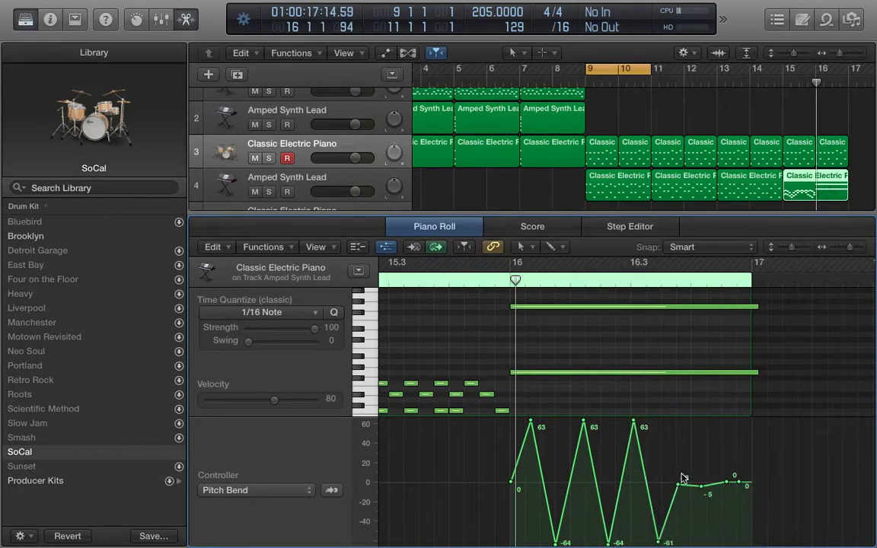
{"action": "left_click_drag", "start_coordinate": [678, 487], "coordinate": [701, 538]}
{"action": "left_click_drag", "start_coordinate": [726, 481], "coordinate": [726, 403]}
{"action": "left_click_drag", "start_coordinate": [740, 487], "coordinate": [740, 544]}
Play back the end of the song and bar 16 to hear the zigzag pitch bend.
{"action": "key", "text": "space"}
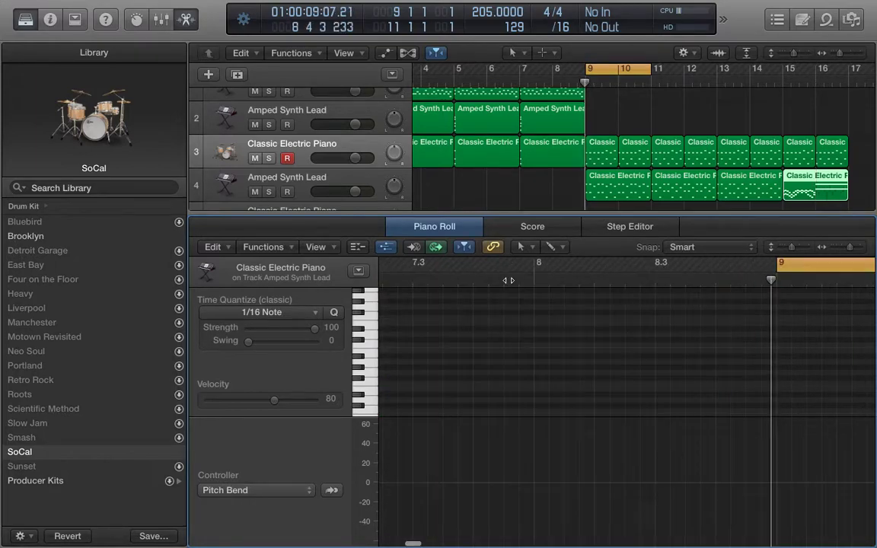
{"action": "left_click", "coordinate": [787, 83]}
{"action": "left_click", "coordinate": [638, 70]}
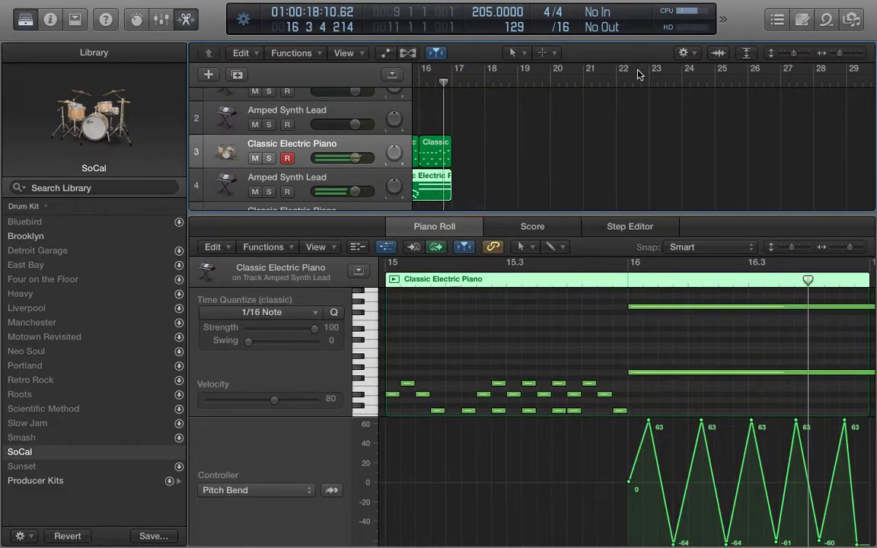
{"action": "left_click", "coordinate": [627, 279]}
{"action": "key", "text": "space"}
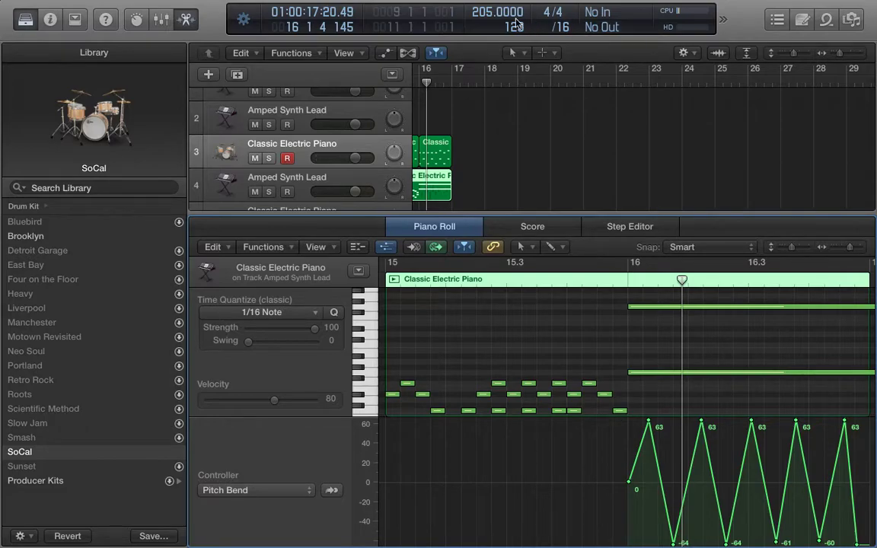
Set the project tempo to 100 and play back the pitch-bent notes in bars 15–16.
{"action": "double_click", "coordinate": [487, 13]}
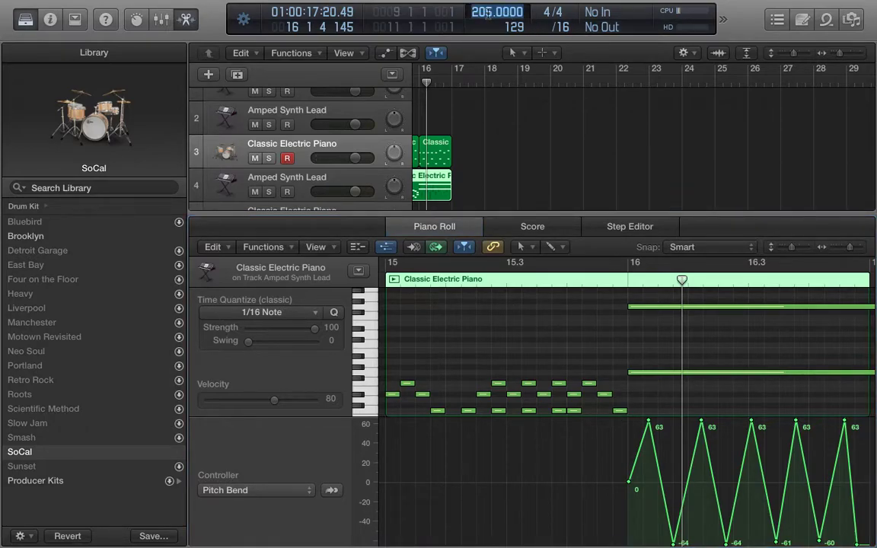
{"action": "type", "text": "100"}
{"action": "key", "text": "Return"}
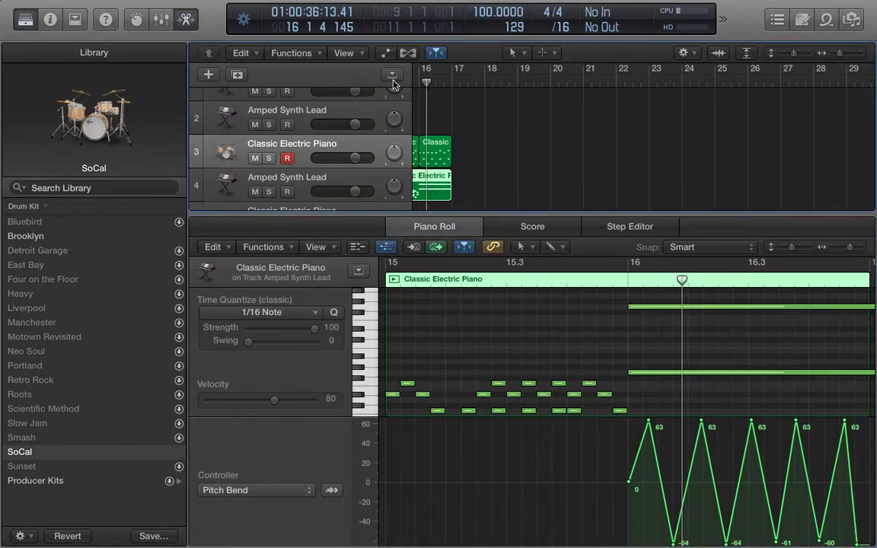
{"action": "left_click", "coordinate": [627, 278]}
{"action": "key", "text": "space"}
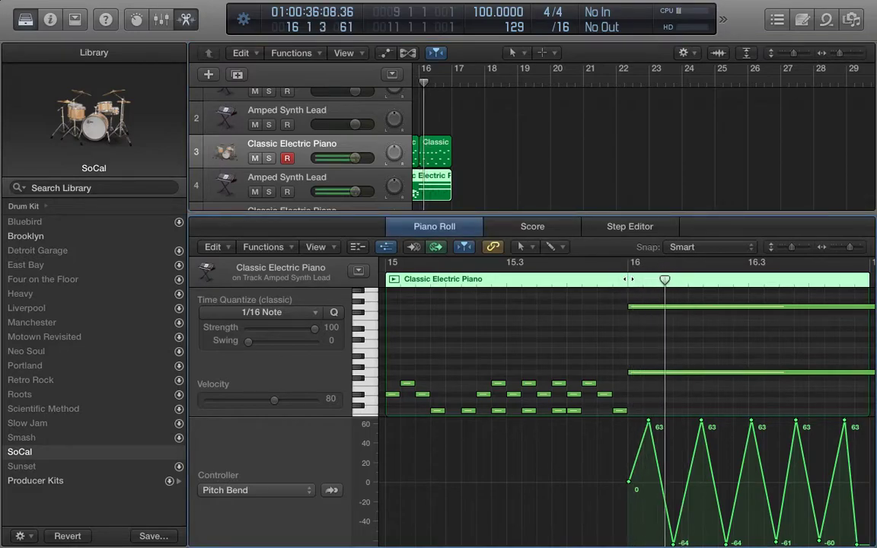
{"action": "left_click", "coordinate": [504, 279]}
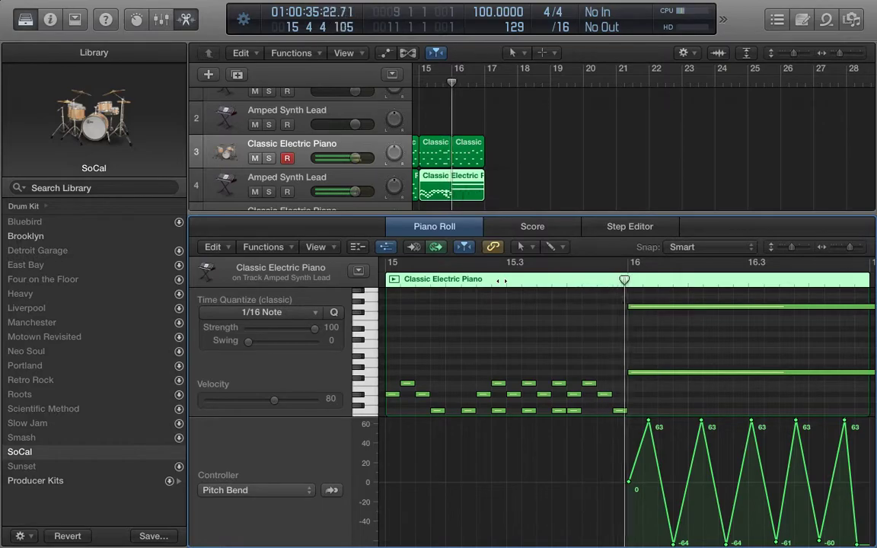
{"action": "left_click", "coordinate": [618, 411]}
{"action": "left_click", "coordinate": [636, 307]}
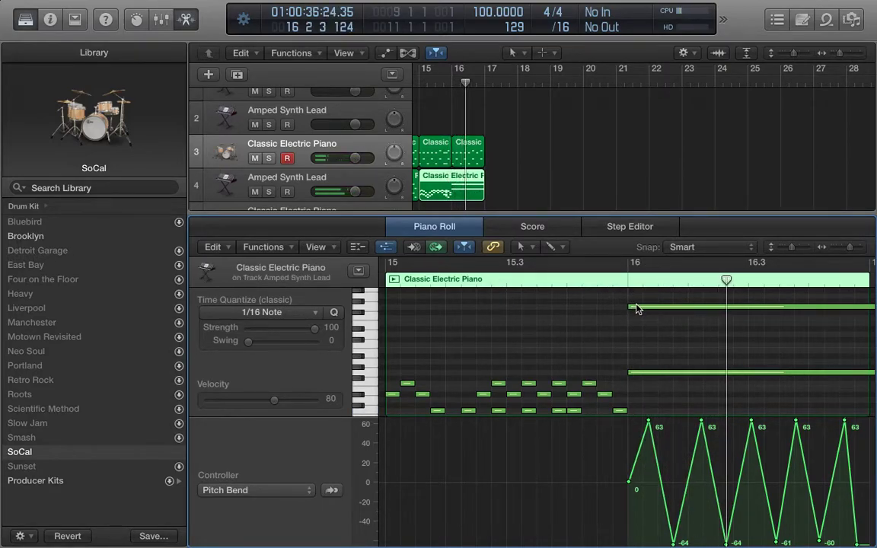
{"action": "left_click", "coordinate": [637, 372]}
Raise the low points of the pitch bend zigzag in bar 16 to about 0, leaving the peaks at 63.
{"action": "left_click_drag", "start_coordinate": [653, 533], "coordinate": [737, 542]}
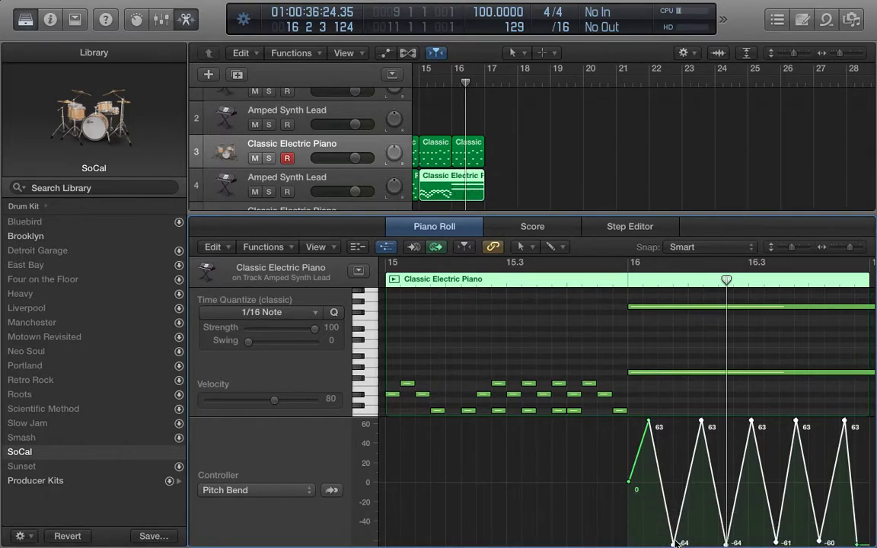
{"action": "left_click_drag", "start_coordinate": [672, 542], "coordinate": [670, 476]}
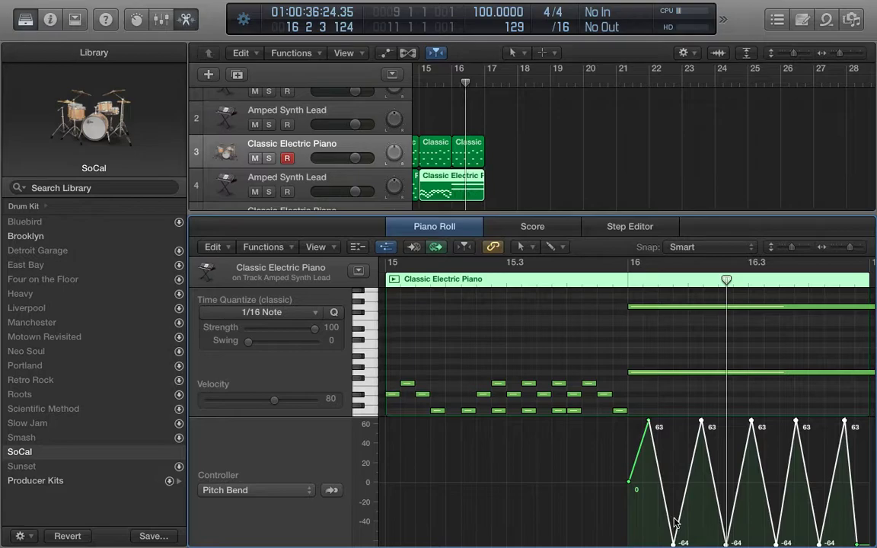
{"action": "left_click", "coordinate": [642, 505]}
{"action": "left_click_drag", "start_coordinate": [672, 543], "coordinate": [673, 479]}
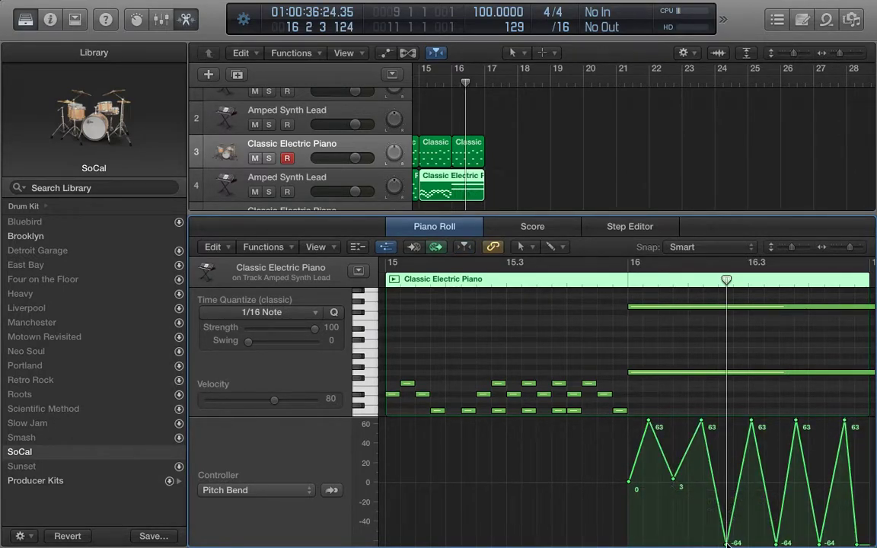
{"action": "left_click_drag", "start_coordinate": [726, 543], "coordinate": [726, 481]}
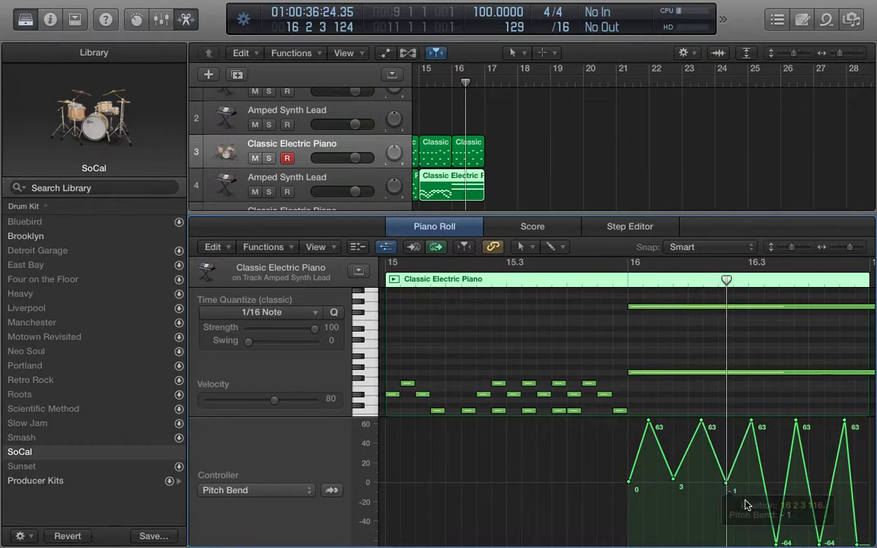
{"action": "left_click_drag", "start_coordinate": [776, 544], "coordinate": [776, 482]}
{"action": "left_click_drag", "start_coordinate": [819, 542], "coordinate": [819, 481]}
{"action": "left_click_drag", "start_coordinate": [857, 544], "coordinate": [856, 482]}
Play back the region from bar 16 and from about 15.3 to hear the adjusted pitch bend.
{"action": "left_click", "coordinate": [622, 279]}
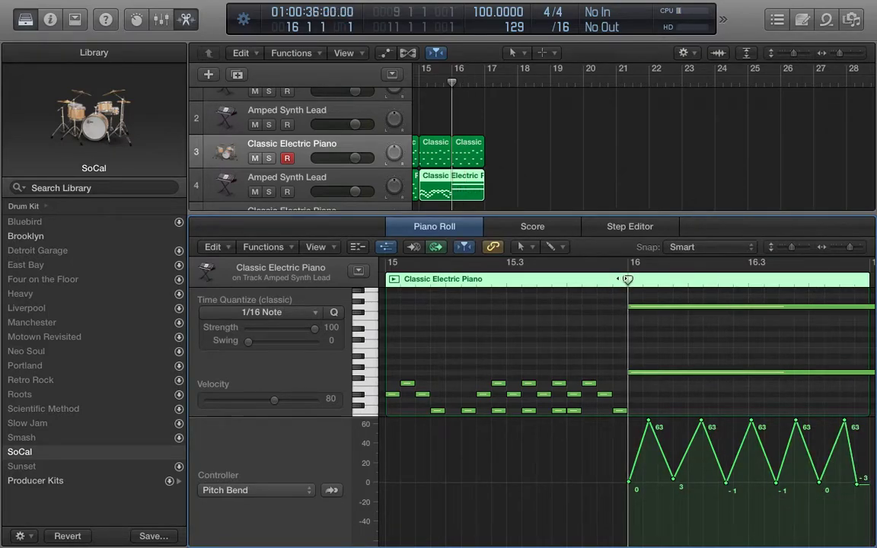
{"action": "key", "text": "space"}
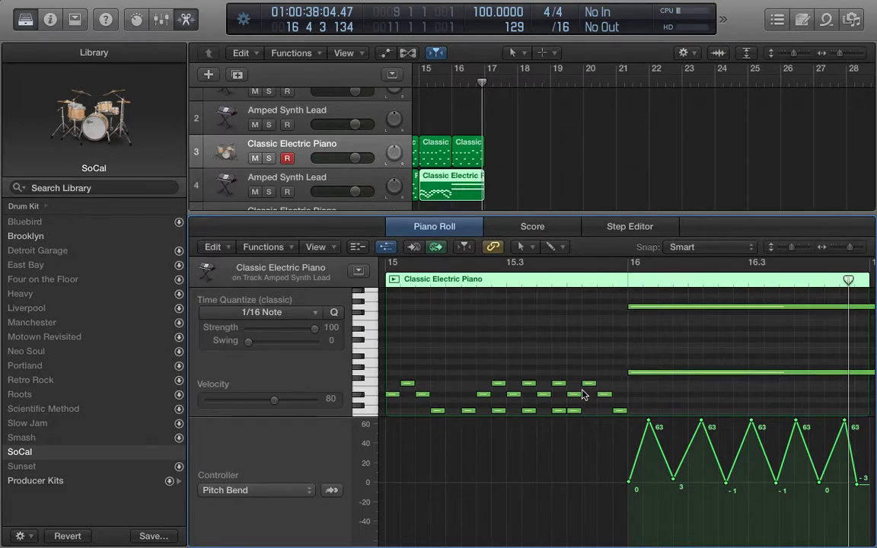
{"action": "left_click", "coordinate": [528, 281]}
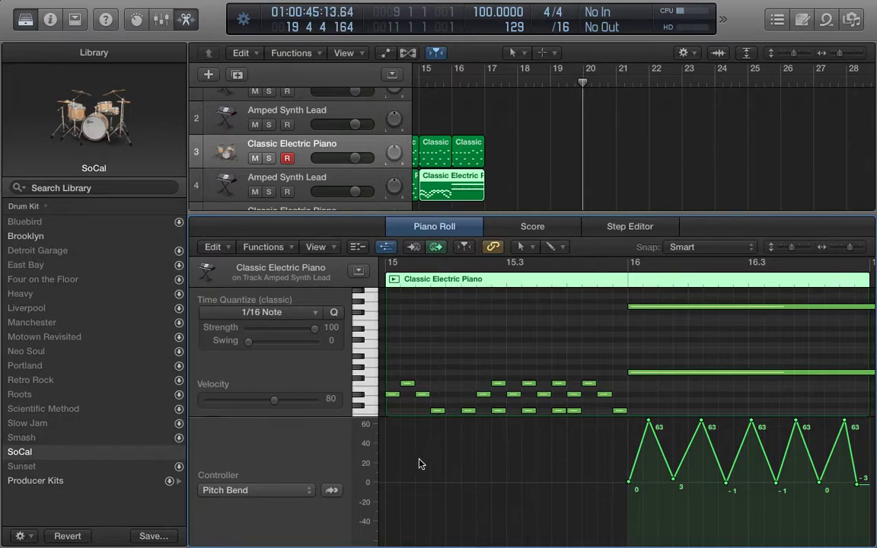
Place a pitch bend point at 0 at the start of bar 16 and switch the controller lane to Tremolo.
{"action": "left_click", "coordinate": [629, 483]}
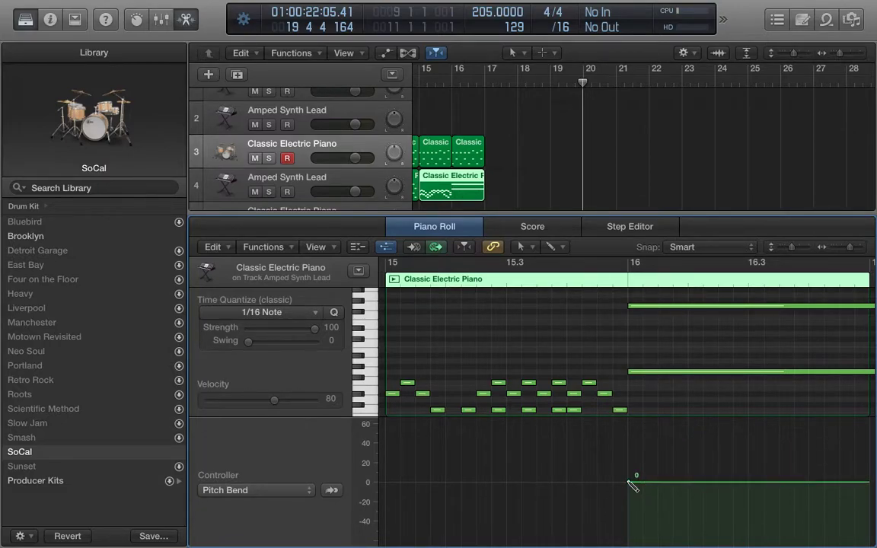
{"action": "left_click", "coordinate": [309, 490]}
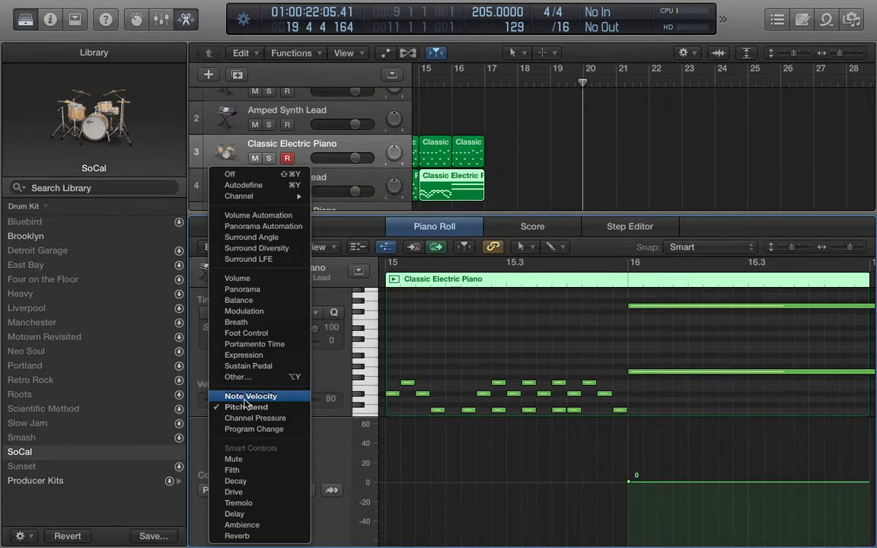
{"action": "left_click", "coordinate": [235, 504]}
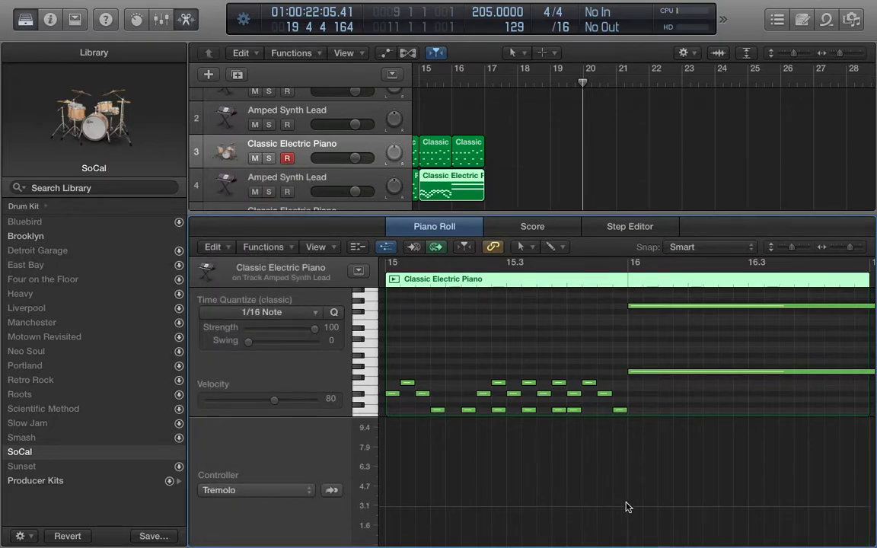
Draw a tremolo ramp at the start of bar 16, rising from 3.0 to 10.0.
{"action": "left_click", "coordinate": [631, 508]}
{"action": "left_click", "coordinate": [664, 508]}
{"action": "left_click_drag", "start_coordinate": [663, 509], "coordinate": [660, 403]}
Play back the region from bar 16 and from about 15.3 to hear the tremolo ramp.
{"action": "left_click", "coordinate": [627, 280]}
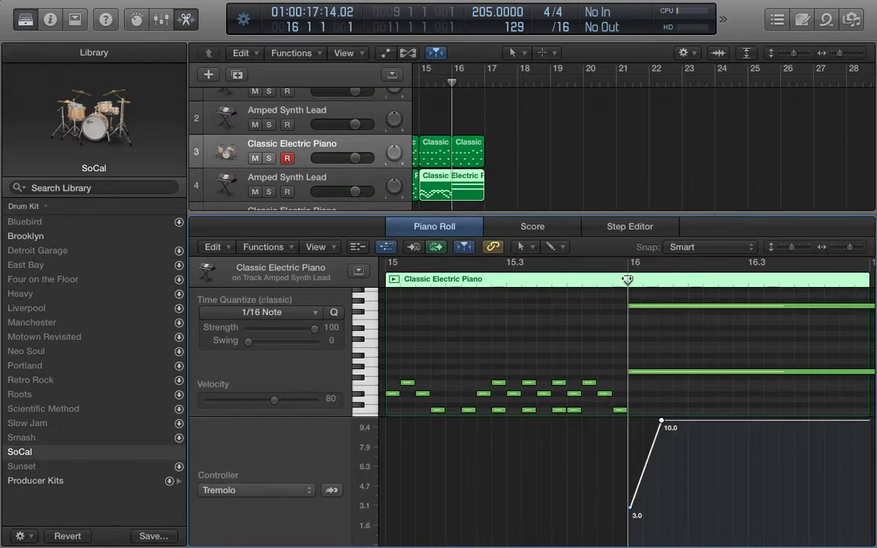
{"action": "key", "text": "space"}
{"action": "left_click", "coordinate": [504, 280]}
{"action": "left_click", "coordinate": [522, 280]}
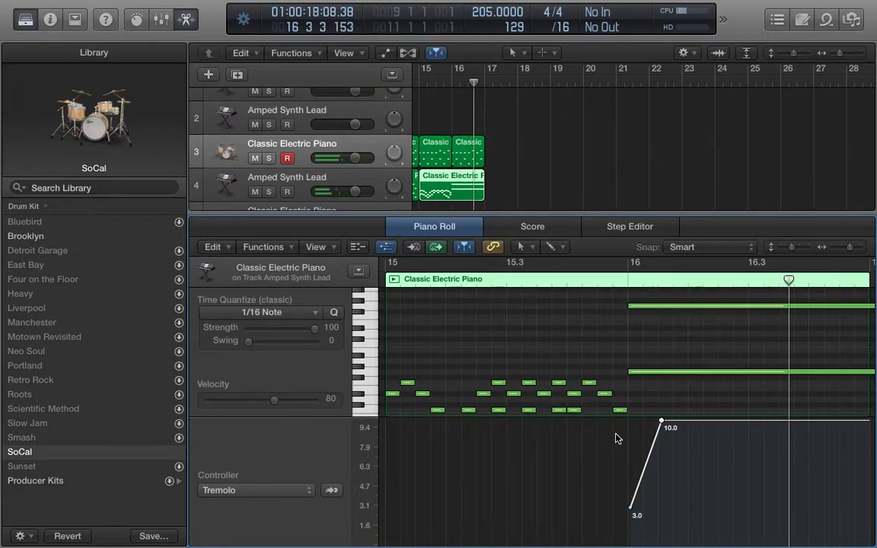
Lower the tremolo ramp's starting point to 1.4 and play back the region.
{"action": "mouse_move", "coordinate": [629, 505]}
{"action": "left_mouse_down"}
{"action": "mouse_move", "coordinate": [626, 540]}
{"action": "mouse_move", "coordinate": [626, 525]}
{"action": "left_mouse_up"}
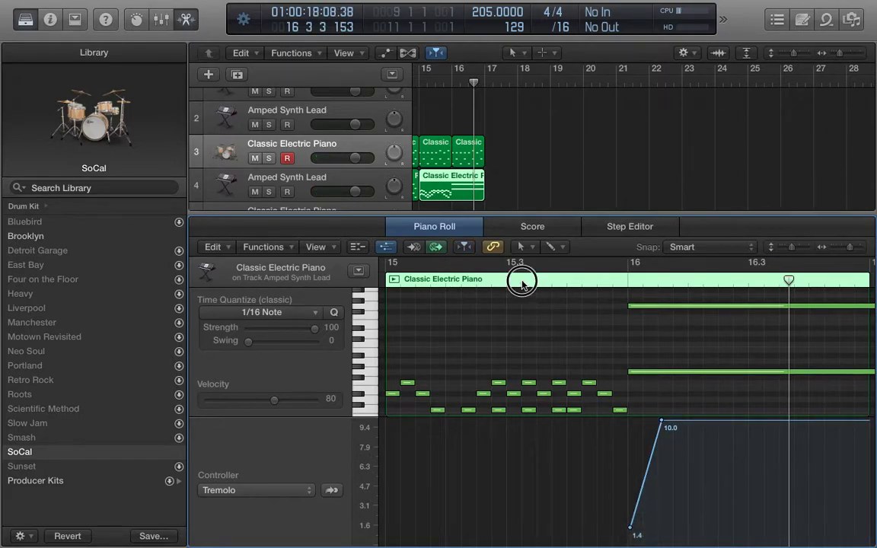
{"action": "left_click", "coordinate": [524, 283]}
{"action": "key", "text": "space"}
{"action": "left_click", "coordinate": [394, 280]}
{"action": "key", "text": "space"}
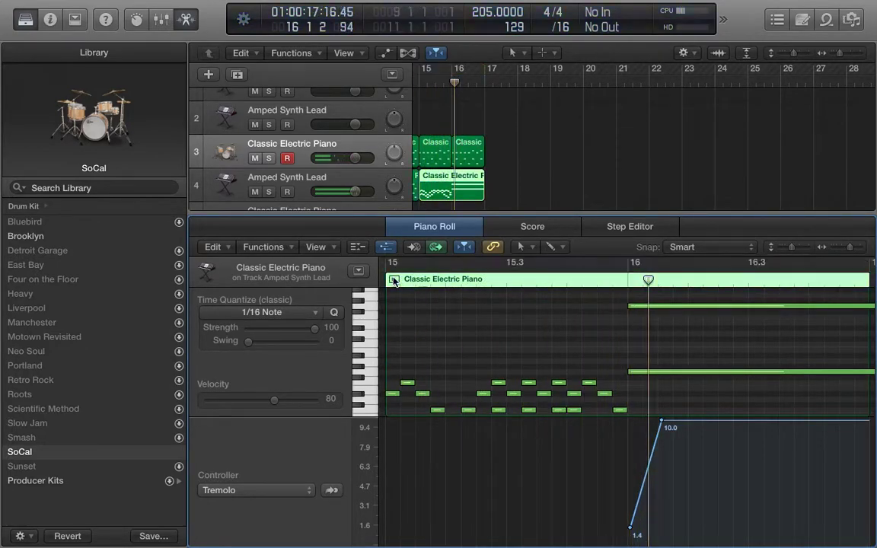
Lower the tremolo ramp's starting point to 0.1 and play back the region.
{"action": "left_click_drag", "start_coordinate": [633, 533], "coordinate": [632, 545]}
{"action": "left_click", "coordinate": [394, 281]}
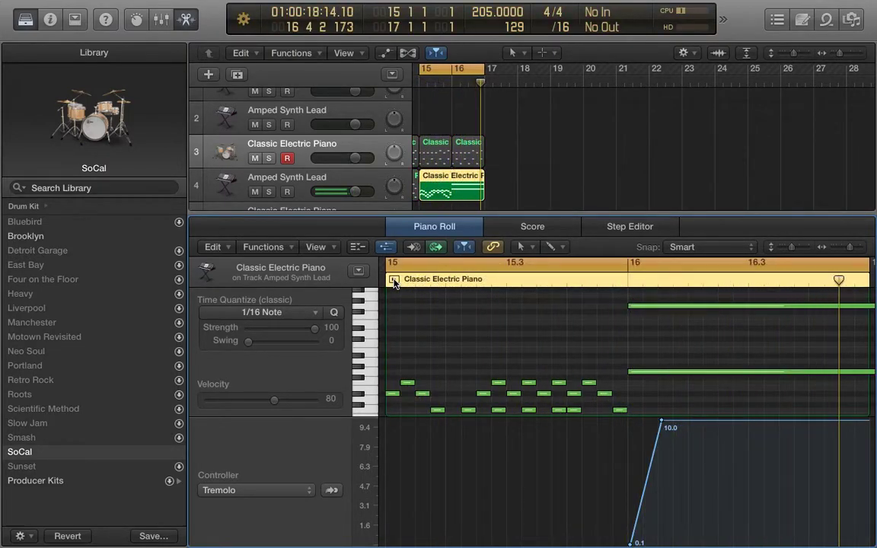
{"action": "left_click", "coordinate": [395, 282]}
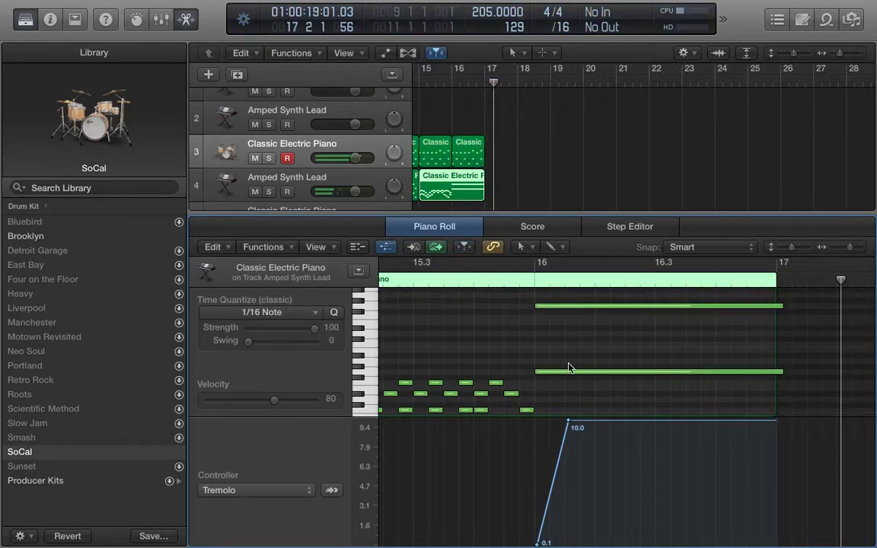
Delete the lower of the two sustained notes in bar 16 and play back the region.
{"action": "left_click_drag", "start_coordinate": [551, 361], "coordinate": [568, 381]}
{"action": "key", "text": "Delete"}
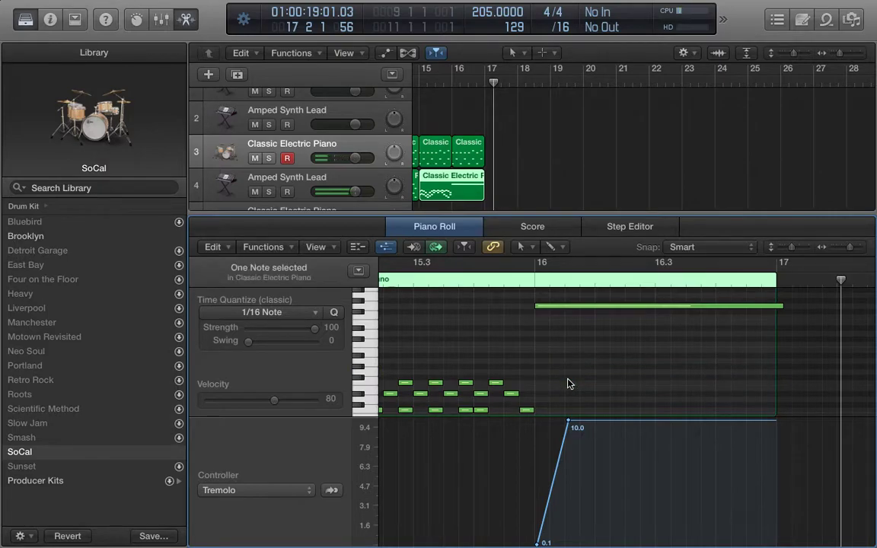
{"action": "left_click", "coordinate": [490, 281]}
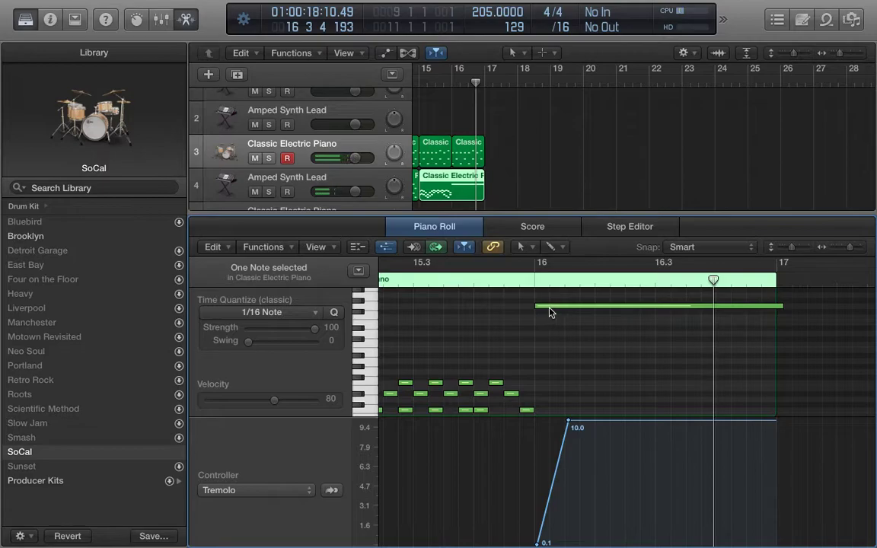
Set the remaining sustained note's velocity to 127 and play back the region.
{"action": "left_click", "coordinate": [549, 308]}
{"action": "left_click_drag", "start_coordinate": [276, 408], "coordinate": [375, 405]}
{"action": "left_click", "coordinate": [503, 282]}
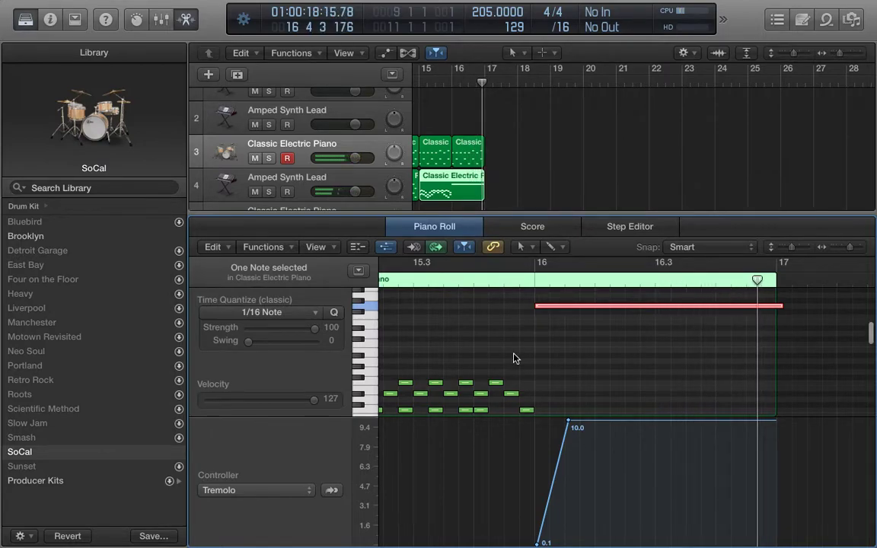
Transpose the sustained note in bar 16 up by a few semitones.
{"action": "scroll", "coordinate": [514, 358], "scroll_direction": "down", "scroll_amount": 3}
{"action": "scroll", "coordinate": [514, 357], "scroll_direction": "up", "scroll_amount": 3}
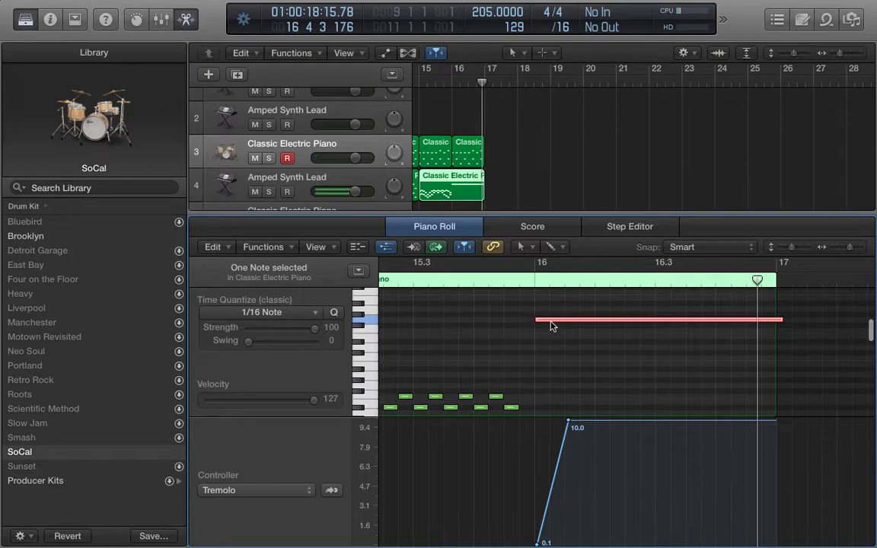
{"action": "left_click", "coordinate": [551, 323]}
{"action": "mouse_move", "coordinate": [552, 323]}
{"action": "left_mouse_down"}
{"action": "mouse_move", "coordinate": [548, 398]}
{"action": "mouse_move", "coordinate": [552, 306]}
{"action": "left_mouse_up"}
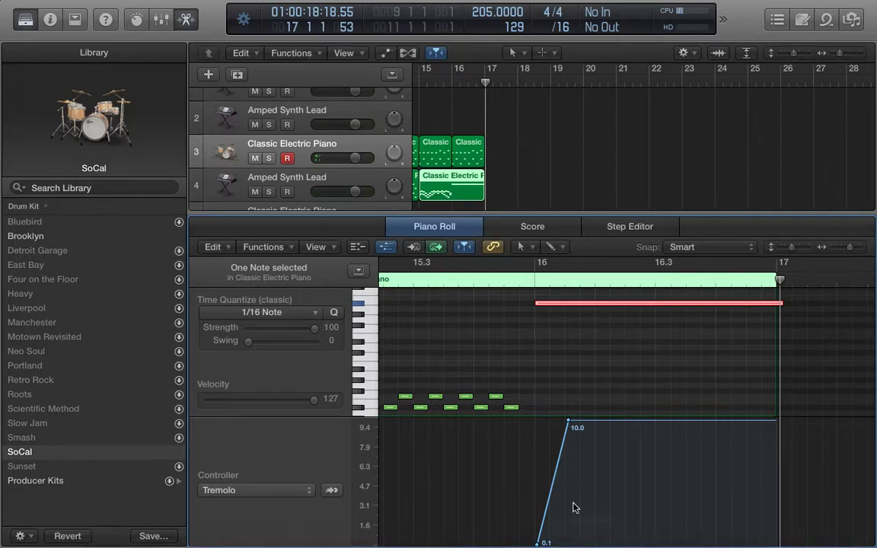
Lower the tremolo ramp's end point to 0.2 and play back the region.
{"action": "left_click", "coordinate": [569, 427]}
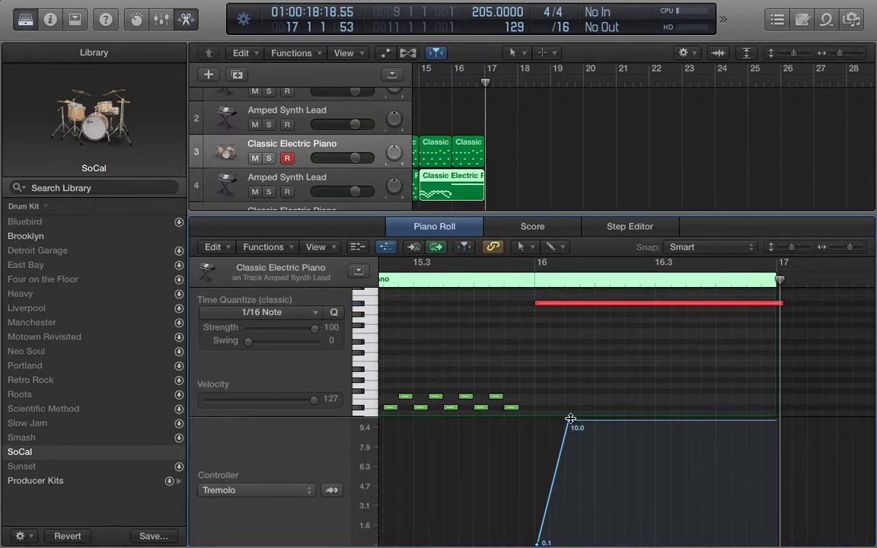
{"action": "left_click_drag", "start_coordinate": [571, 425], "coordinate": [591, 537]}
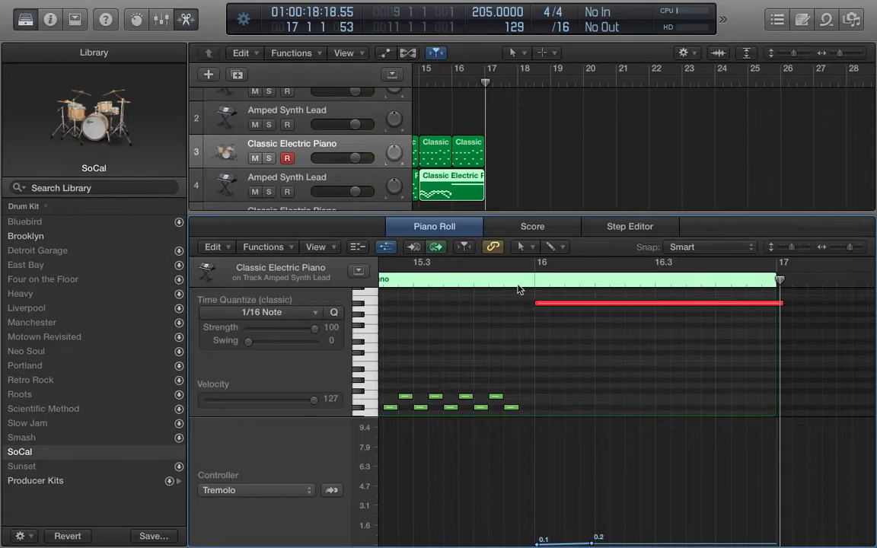
{"action": "left_click", "coordinate": [515, 280]}
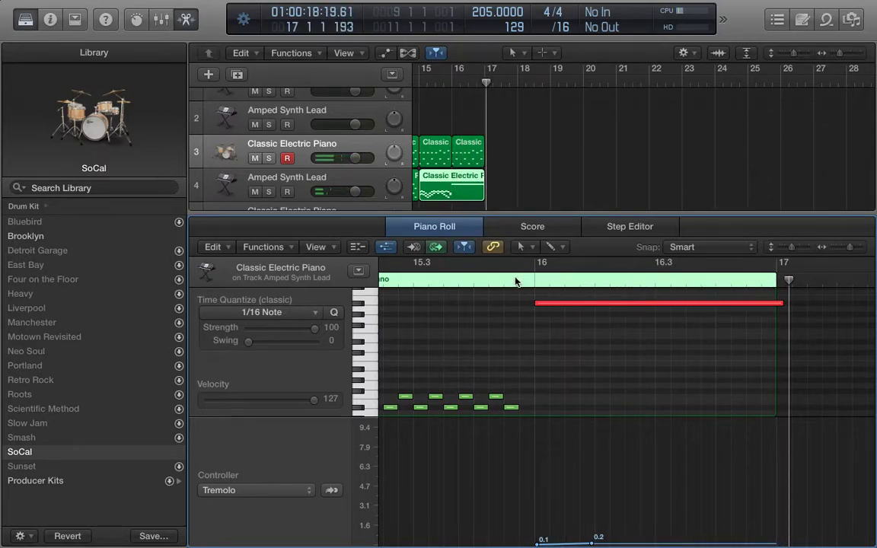
Enlarge the tracks area until all five tracks and the whole arrangement are in view.
{"action": "scroll", "coordinate": [499, 108], "scroll_direction": "left", "scroll_amount": 10}
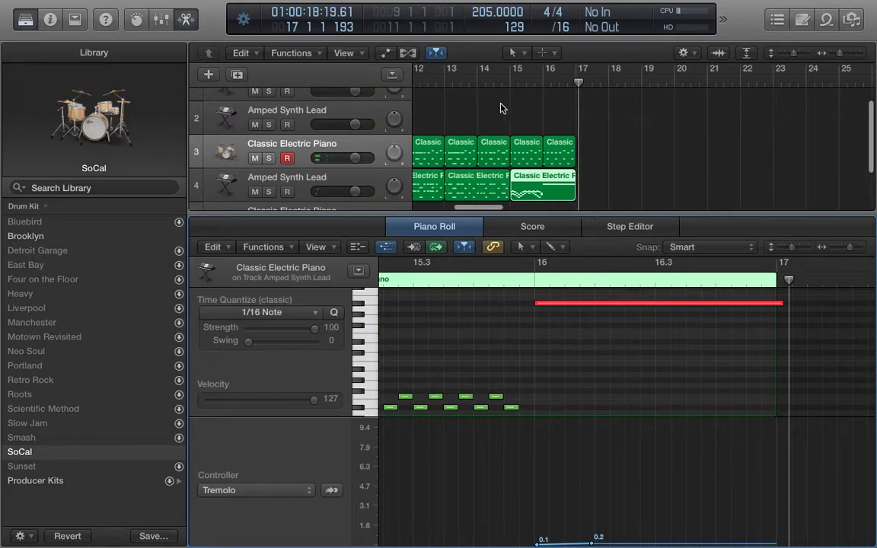
{"action": "scroll", "coordinate": [500, 108], "scroll_direction": "left", "scroll_amount": 1}
{"action": "scroll", "coordinate": [499, 107], "scroll_direction": "up", "scroll_amount": 2}
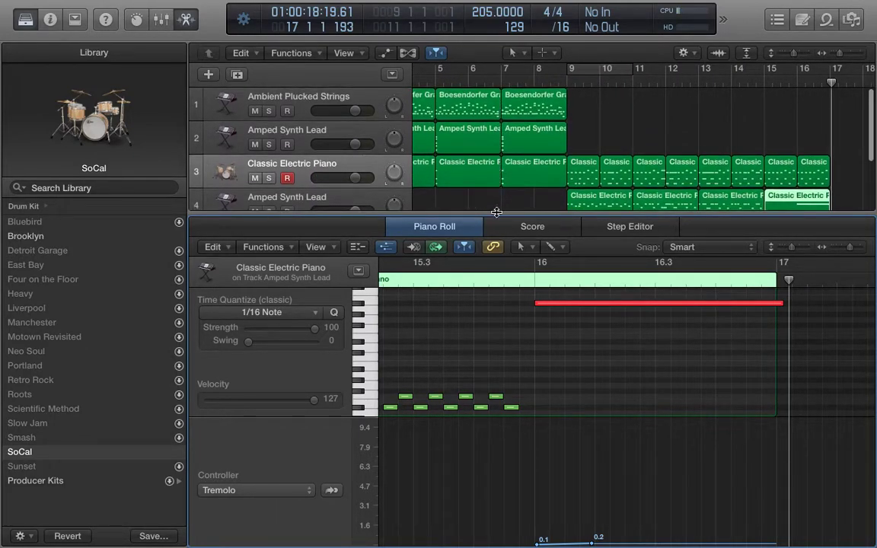
{"action": "left_click_drag", "start_coordinate": [496, 212], "coordinate": [493, 316]}
{"action": "scroll", "coordinate": [473, 245], "scroll_direction": "down", "scroll_amount": 5}
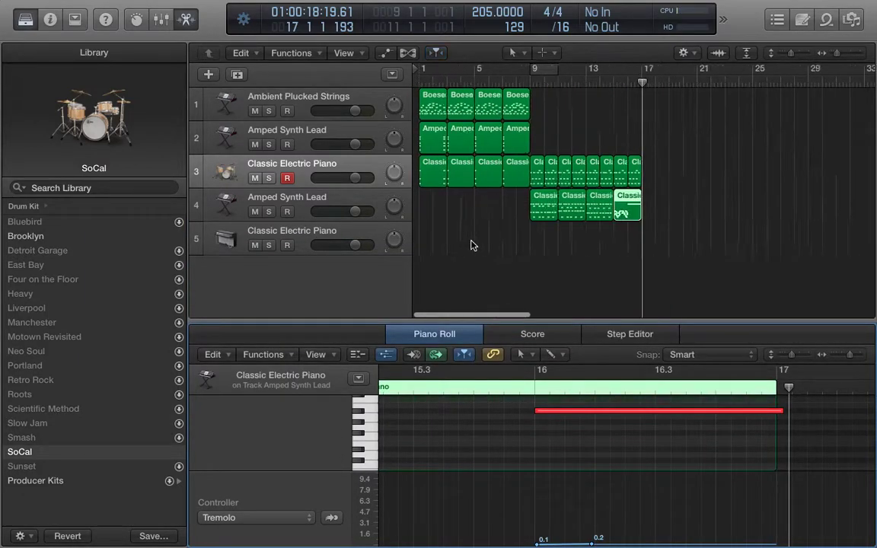
{"action": "scroll", "coordinate": [471, 245], "scroll_direction": "down", "scroll_amount": 1}
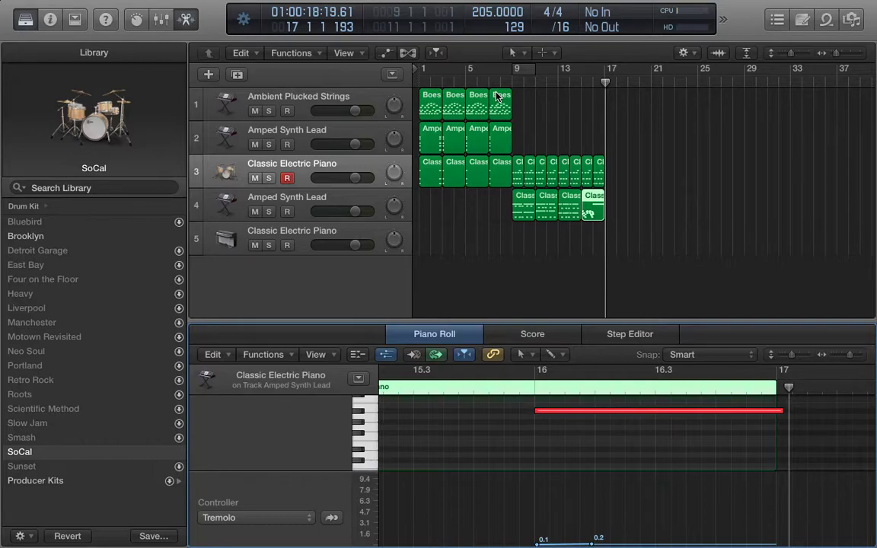
Copy the first regions of tracks 2 and 3 and paste them at bar 17.
{"action": "left_click_drag", "start_coordinate": [430, 207], "coordinate": [431, 148]}
{"action": "left_click_drag", "start_coordinate": [607, 80], "coordinate": [607, 82]}
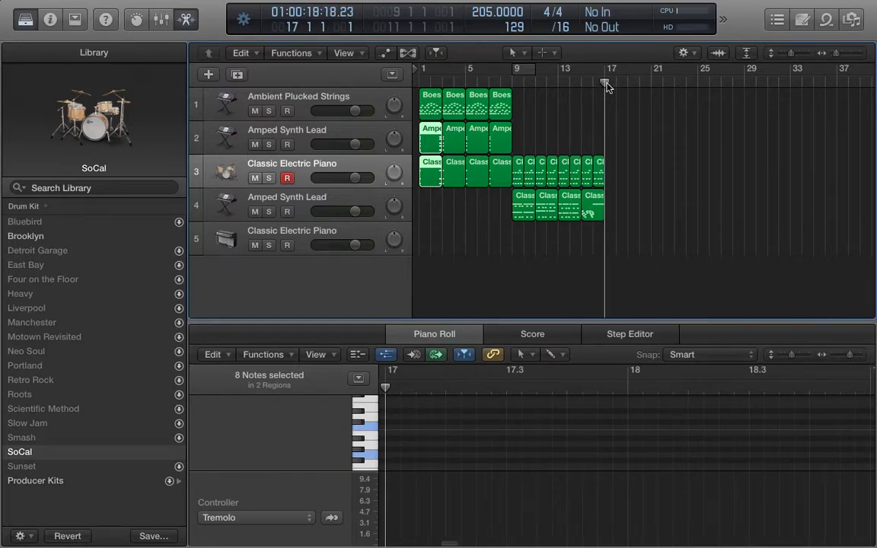
{"action": "key", "text": "super+v"}
Copy the four Boesendorfer regions from bars 1 to 8 to bar 17 on the same Ambient Plucked Strings track.
{"action": "left_click_drag", "start_coordinate": [547, 84], "coordinate": [449, 99]}
{"action": "left_click_drag", "start_coordinate": [542, 105], "coordinate": [430, 105]}
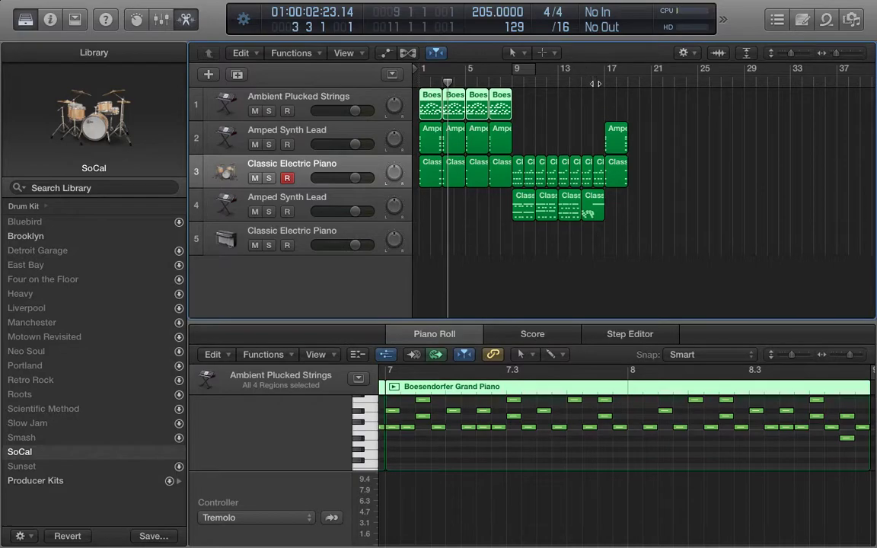
{"action": "left_click_drag", "start_coordinate": [596, 83], "coordinate": [600, 82]}
{"action": "key", "text": "super+v"}
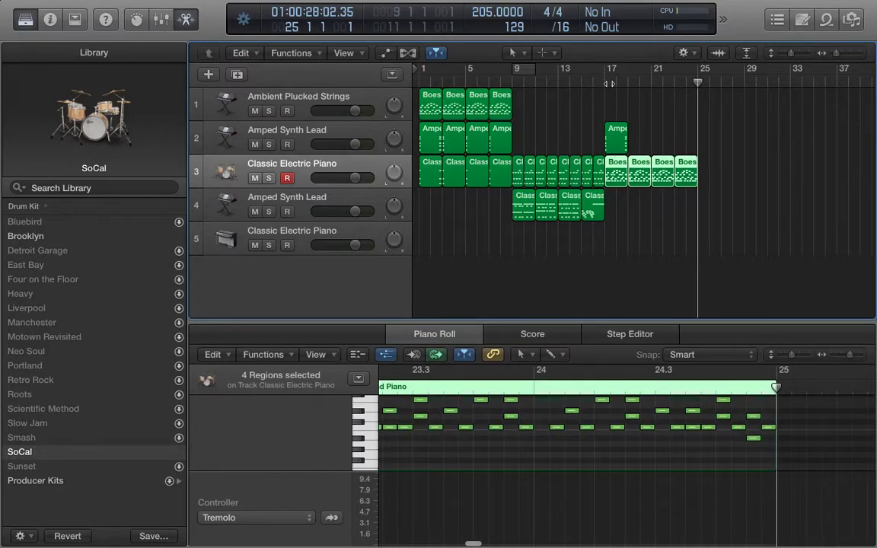
{"action": "key", "text": "super+z"}
{"action": "key", "text": "Up"}
{"action": "key", "text": "Up"}
{"action": "key", "text": "Up"}
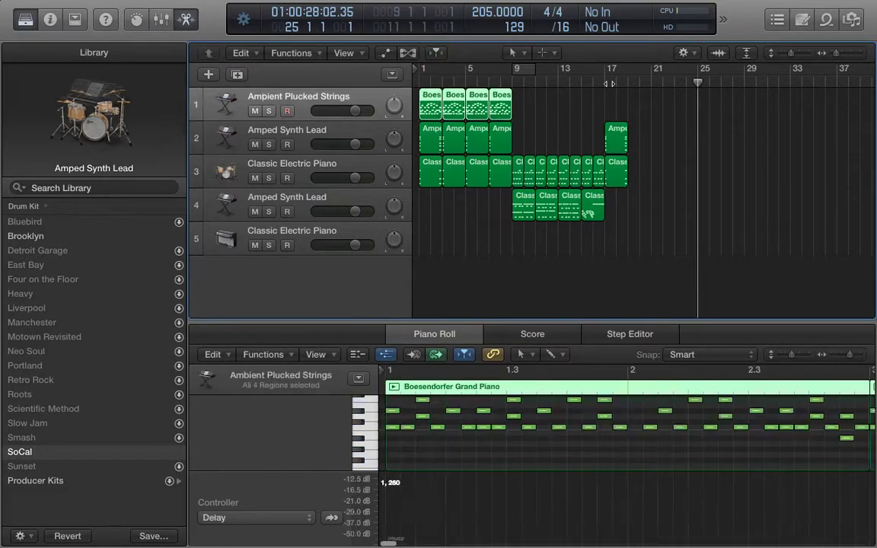
{"action": "key", "text": "super+v"}
{"action": "left_click_drag", "start_coordinate": [708, 94], "coordinate": [614, 96]}
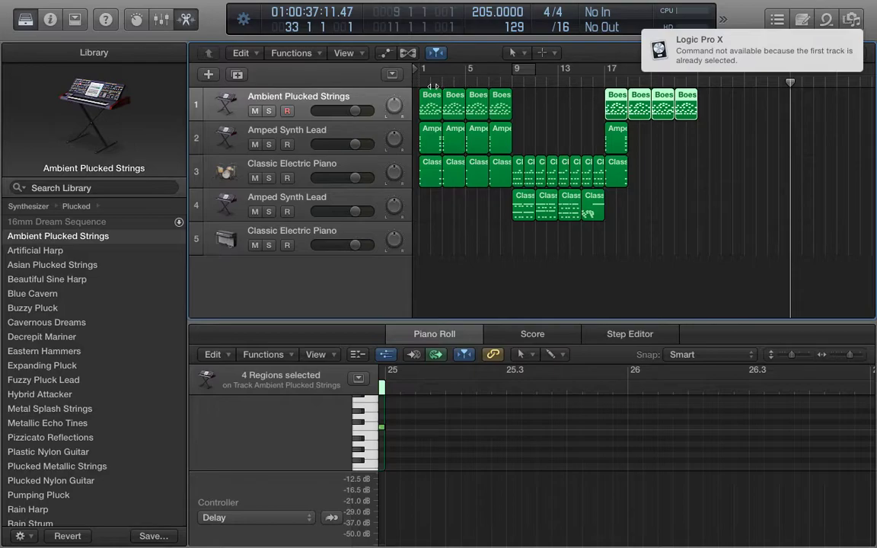
Play the arrangement from bar 1 and shorten the bar 17 regions on tracks 2 and 3 to one bar.
{"action": "left_click", "coordinate": [418, 79]}
{"action": "key", "text": "space"}
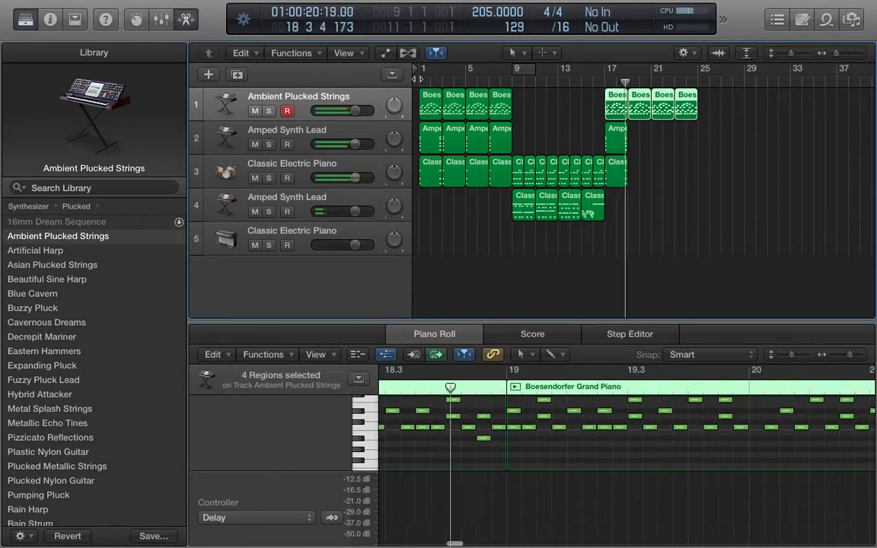
{"action": "left_click", "coordinate": [618, 131]}
{"action": "left_click", "coordinate": [637, 135]}
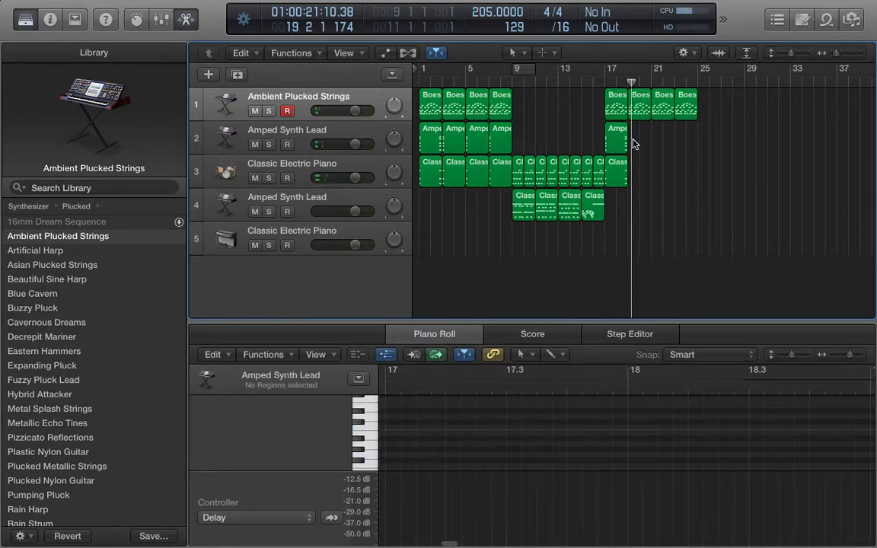
{"action": "mouse_move", "coordinate": [614, 168]}
{"action": "left_mouse_down"}
{"action": "mouse_move", "coordinate": [629, 179]}
{"action": "mouse_move", "coordinate": [612, 177]}
{"action": "left_mouse_up"}
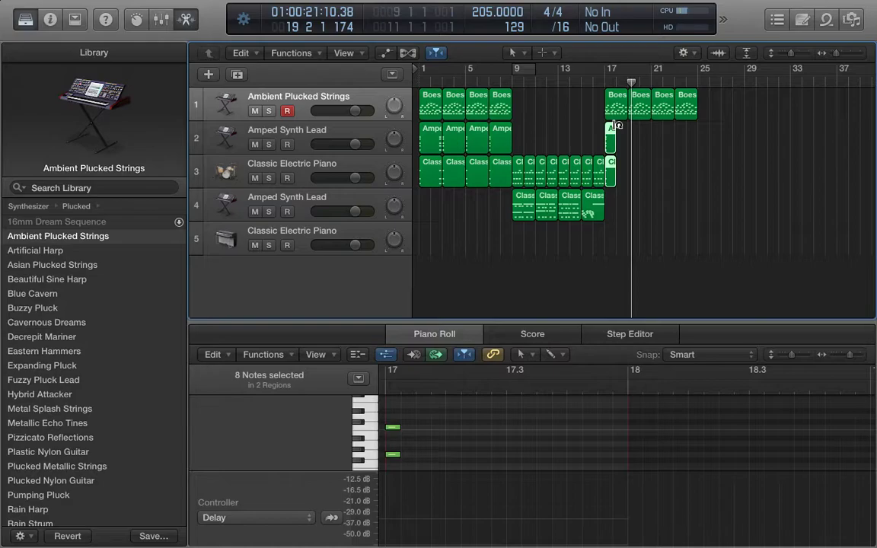
Add a volume automation fade on Ambient Plucked Strings from 0.0 dB near bar 19 to silence near bar 25, and play it back.
{"action": "key", "text": "a"}
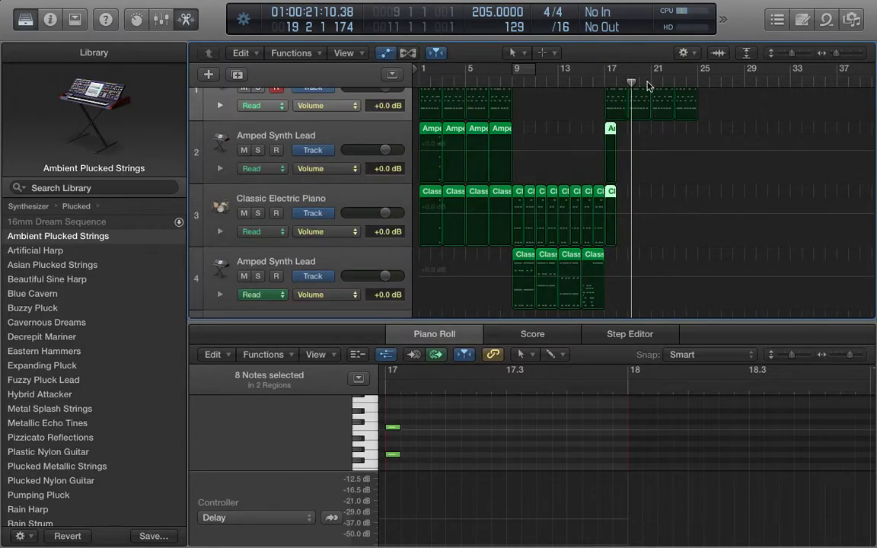
{"action": "scroll", "coordinate": [637, 109], "scroll_direction": "up", "scroll_amount": 2}
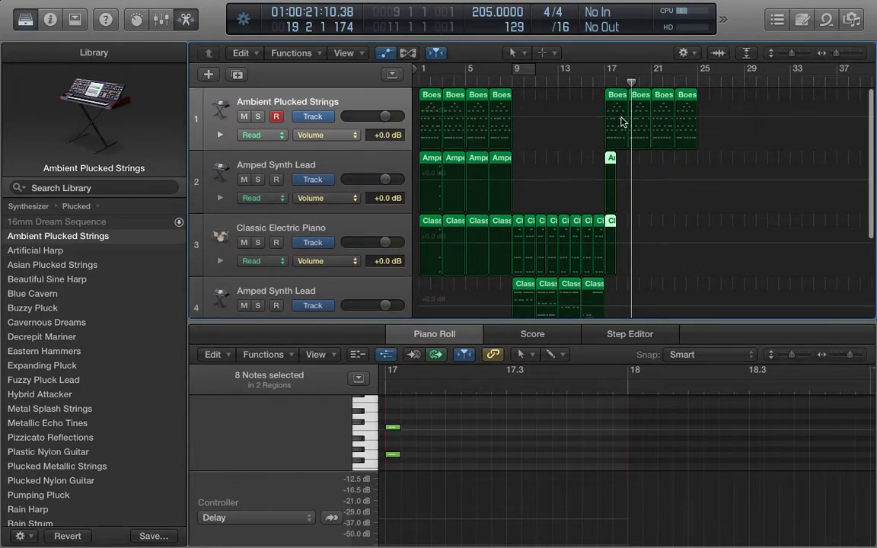
{"action": "left_click", "coordinate": [620, 122]}
{"action": "left_click", "coordinate": [700, 118]}
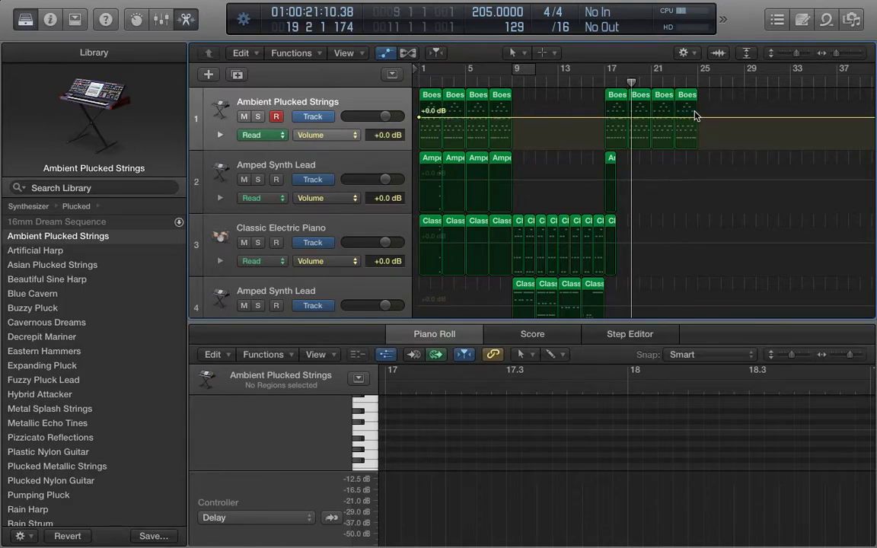
{"action": "left_click_drag", "start_coordinate": [693, 120], "coordinate": [694, 148]}
{"action": "key", "text": "space"}
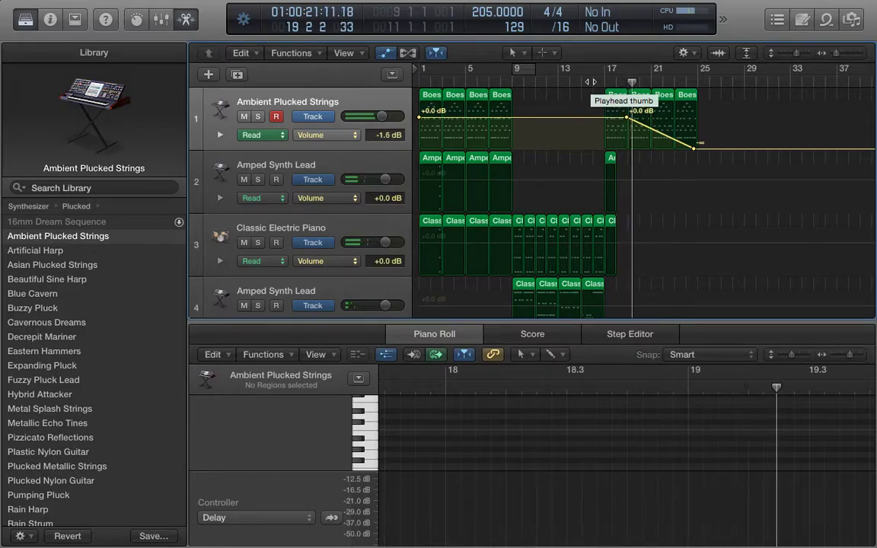
Leave full-screen mode and zoom the tracks area in horizontally.
{"action": "key", "text": "ctrl+super+f"}
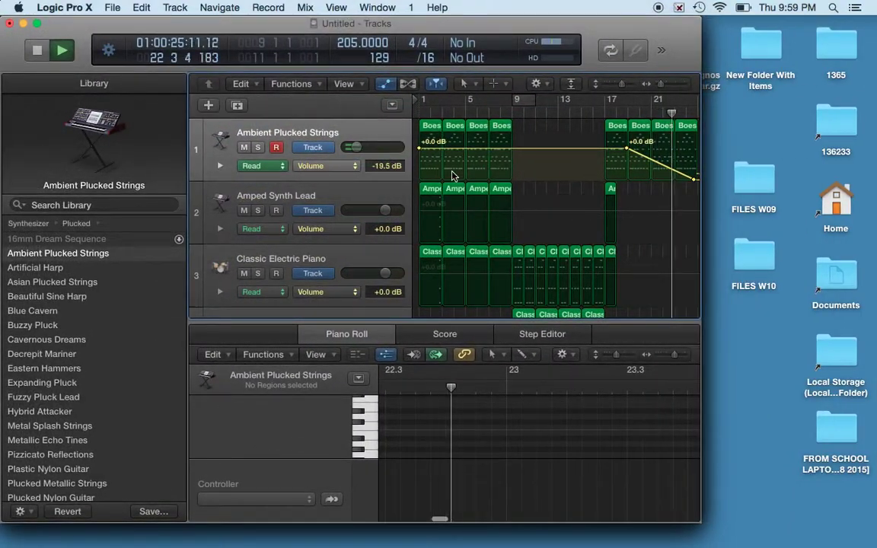
{"action": "key", "text": "super+Left"}
{"action": "key", "text": "super+Left"}
{"action": "key", "text": "super+Right"}
{"action": "key", "text": "super+Right"}
{"action": "key", "text": "super+Right"}
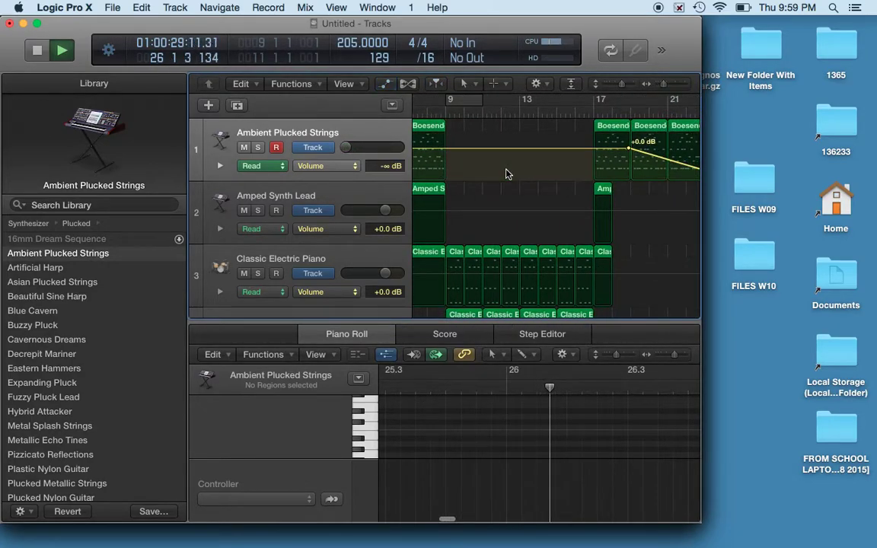
Hide the track automation and make the Piano Roll pane taller.
{"action": "key", "text": "a"}
{"action": "scroll", "coordinate": [479, 172], "scroll_direction": "left", "scroll_amount": 5}
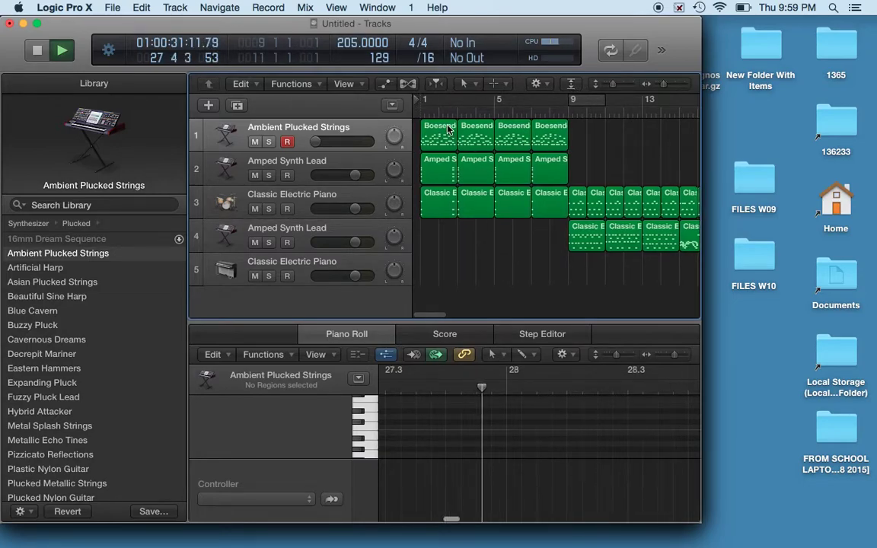
{"action": "left_click_drag", "start_coordinate": [391, 317], "coordinate": [421, 187]}
{"action": "scroll", "coordinate": [442, 150], "scroll_direction": "up", "scroll_amount": 1}
{"action": "scroll", "coordinate": [442, 149], "scroll_direction": "down", "scroll_amount": 1}
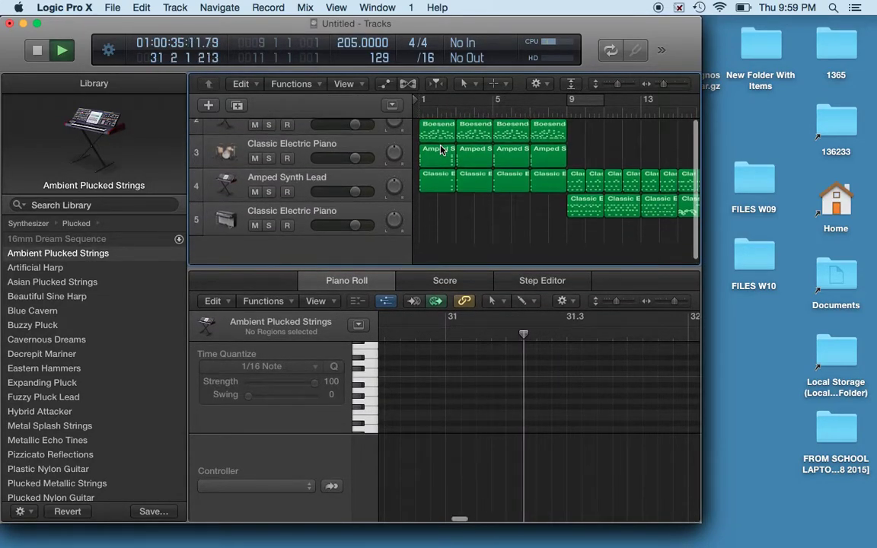
Play the whole arrangement back from bar 1.
{"action": "scroll", "coordinate": [442, 150], "scroll_direction": "up", "scroll_amount": 3}
{"action": "double_click", "coordinate": [420, 113]}
{"action": "key", "text": "space"}
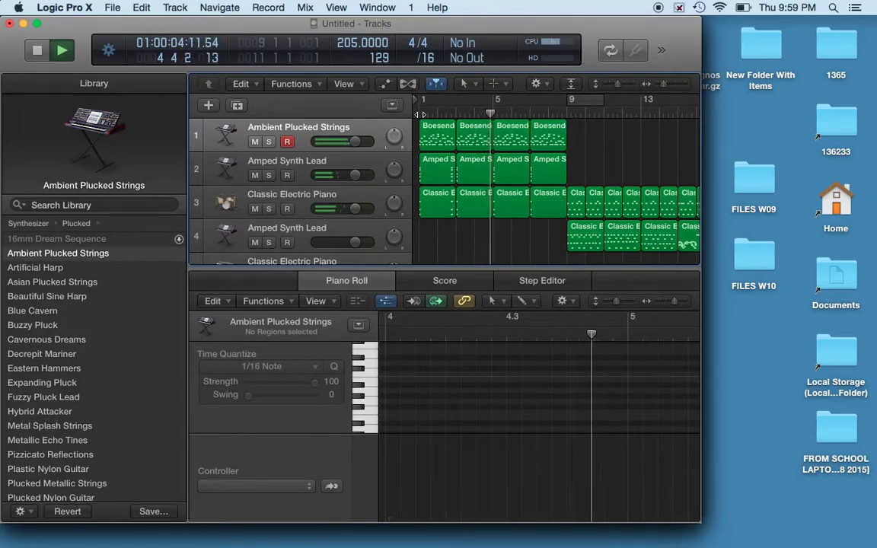
Hide the Piano Roll's MIDI controller area and widen the project window.
{"action": "left_click", "coordinate": [386, 300]}
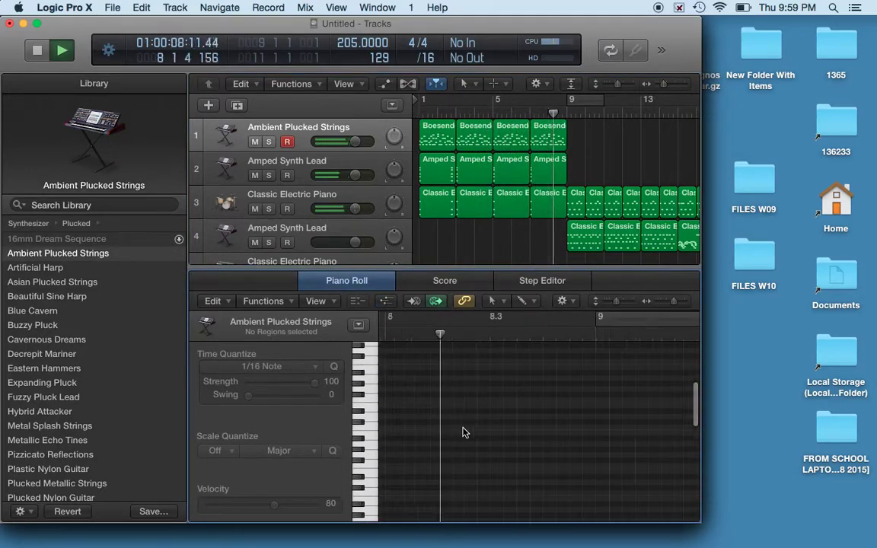
{"action": "left_click_drag", "start_coordinate": [699, 391], "coordinate": [831, 394]}
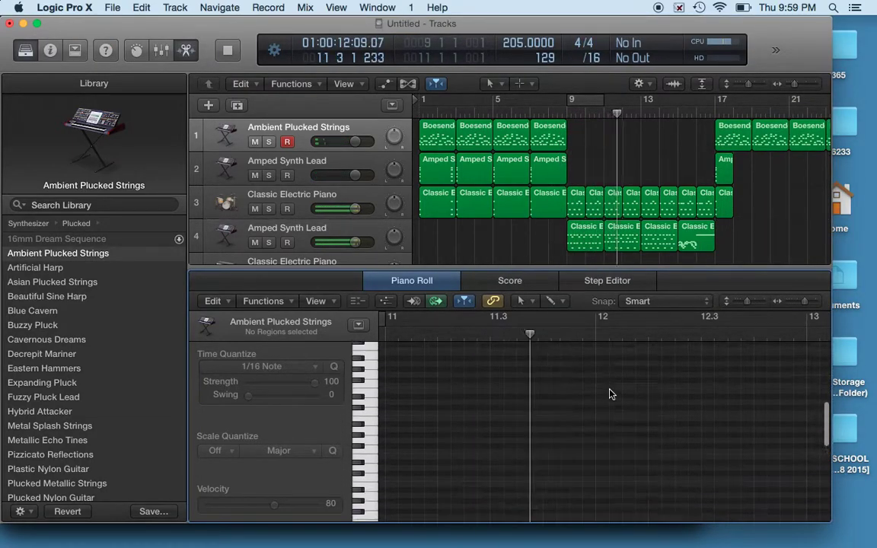
Select the regions across the four tracks from bar 9 to bar 17 and examine their notes in the Piano Roll.
{"action": "left_click_drag", "start_coordinate": [578, 149], "coordinate": [715, 247]}
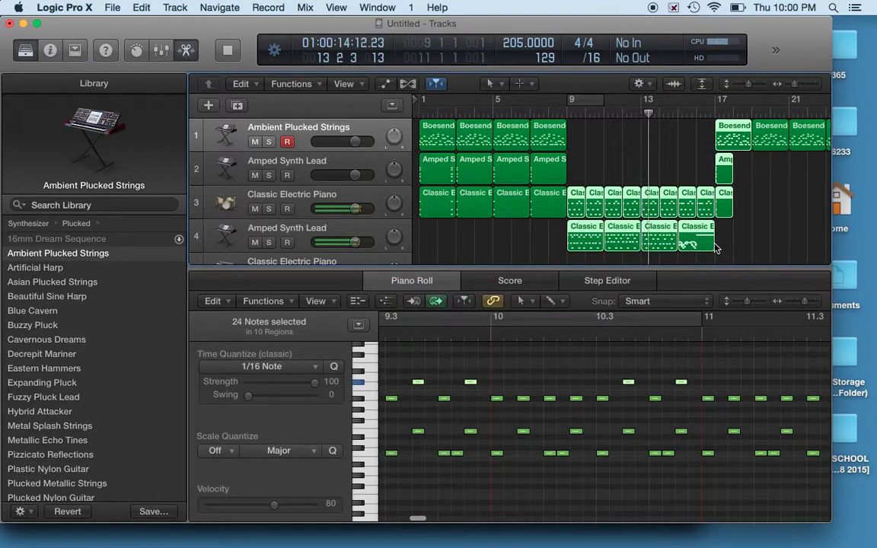
{"action": "scroll", "coordinate": [636, 375], "scroll_direction": "down", "scroll_amount": 8}
{"action": "scroll", "coordinate": [636, 376], "scroll_direction": "up", "scroll_amount": 4}
{"action": "scroll", "coordinate": [636, 375], "scroll_direction": "right", "scroll_amount": 3}
{"action": "scroll", "coordinate": [636, 376], "scroll_direction": "right", "scroll_amount": 5}
{"action": "scroll", "coordinate": [637, 376], "scroll_direction": "up", "scroll_amount": 4}
{"action": "scroll", "coordinate": [636, 376], "scroll_direction": "right", "scroll_amount": 2}
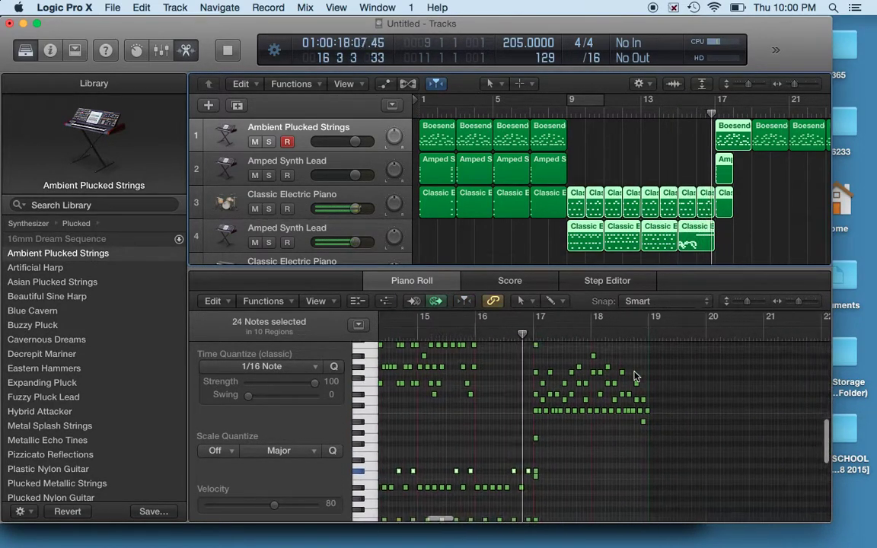
{"action": "scroll", "coordinate": [636, 375], "scroll_direction": "right", "scroll_amount": 3}
{"action": "scroll", "coordinate": [636, 376], "scroll_direction": "up", "scroll_amount": 2}
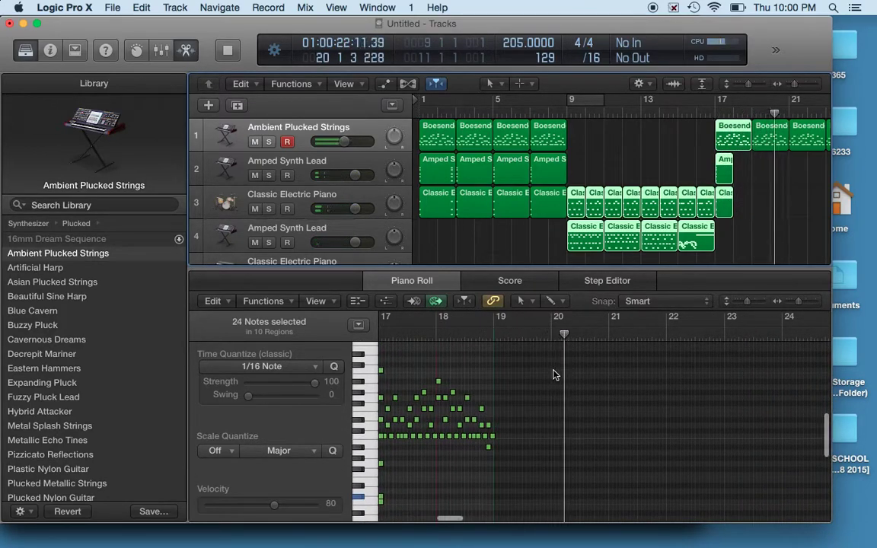
{"action": "scroll", "coordinate": [554, 374], "scroll_direction": "left", "scroll_amount": 3}
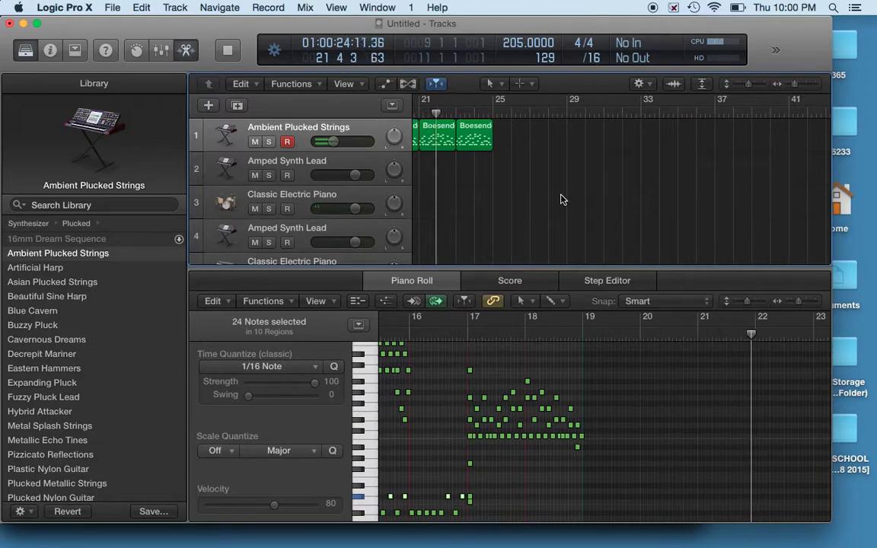
{"action": "scroll", "coordinate": [561, 198], "scroll_direction": "left", "scroll_amount": 5}
{"action": "scroll", "coordinate": [561, 198], "scroll_direction": "right", "scroll_amount": 1}
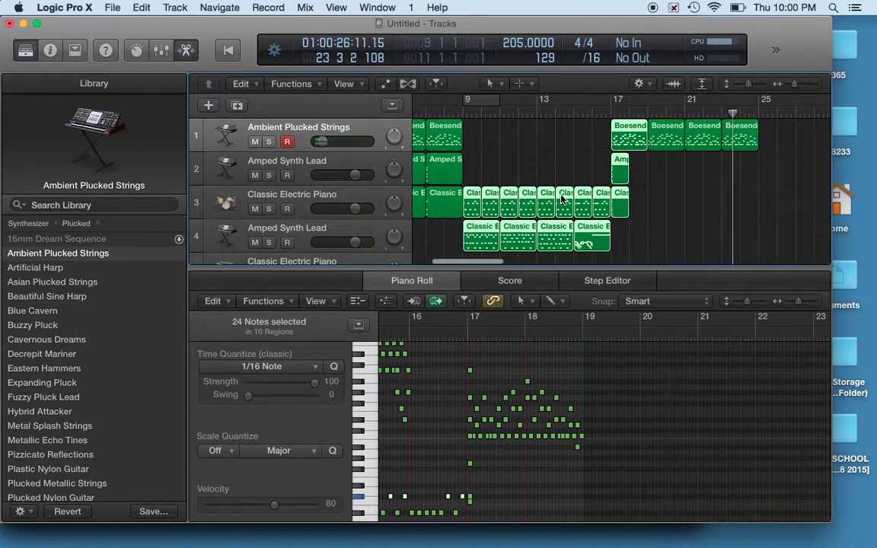
{"action": "scroll", "coordinate": [514, 152], "scroll_direction": "left", "scroll_amount": 5}
{"action": "scroll", "coordinate": [513, 152], "scroll_direction": "down", "scroll_amount": 1}
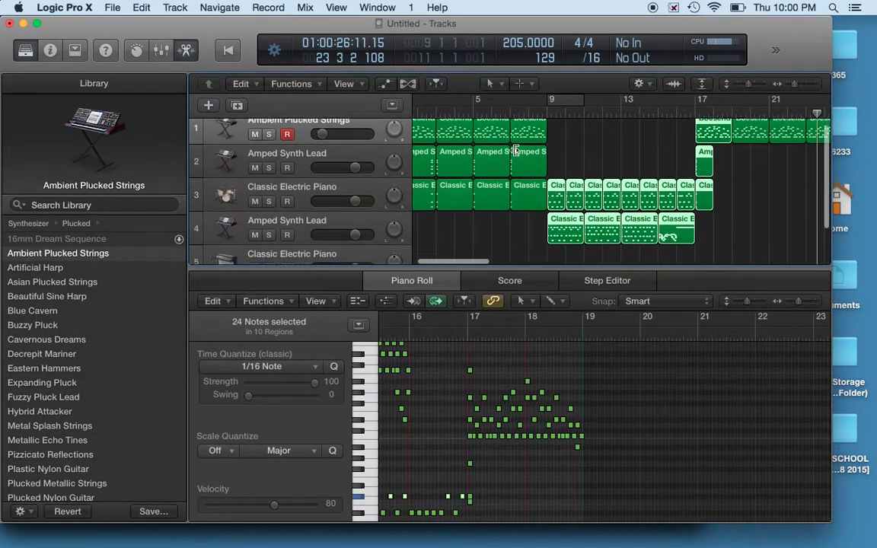
{"action": "scroll", "coordinate": [514, 154], "scroll_direction": "down", "scroll_amount": 1}
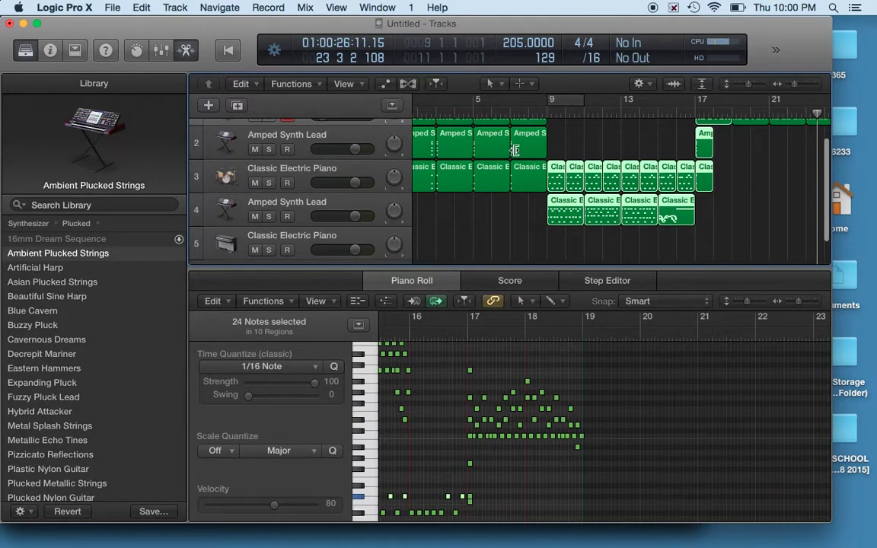
{"action": "scroll", "coordinate": [514, 150], "scroll_direction": "up", "scroll_amount": 3}
Switch to Chrome, replay the DragonForce video's opening from about 0:09 and pause it.
{"action": "key", "text": "super+Tab"}
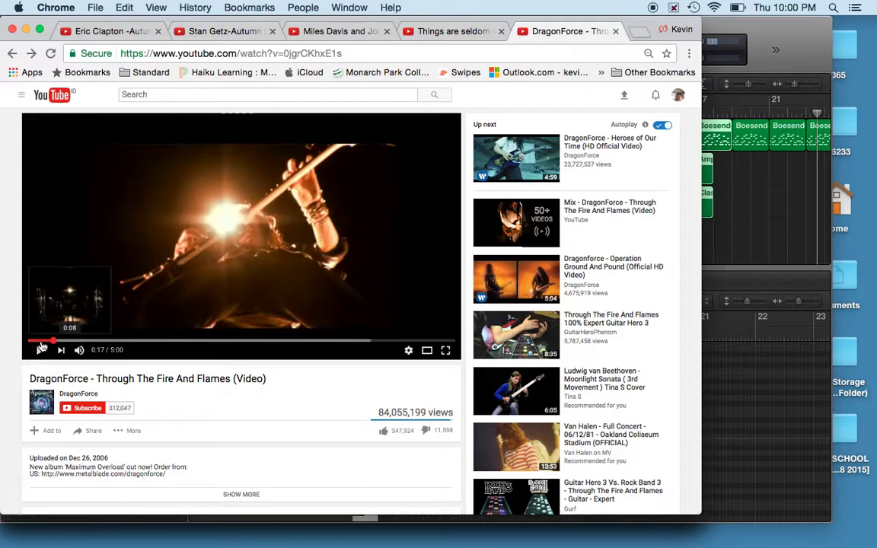
{"action": "left_click", "coordinate": [41, 342]}
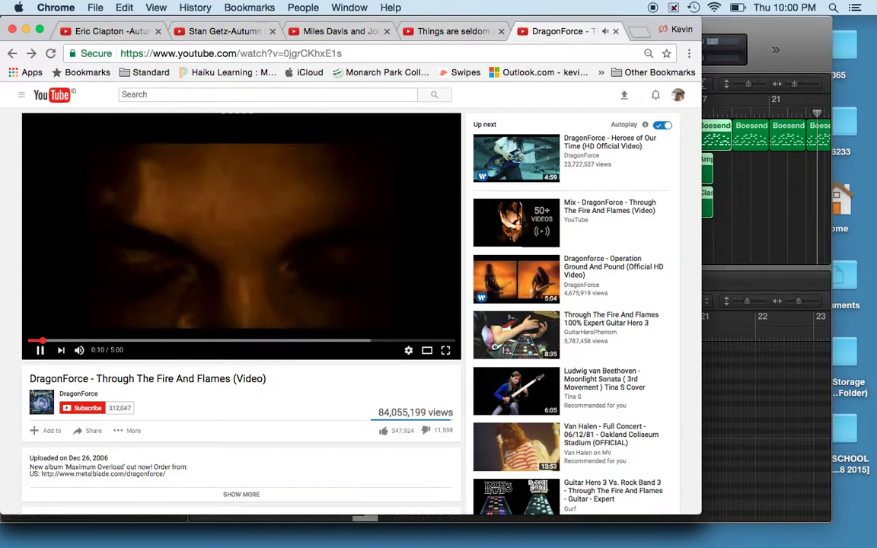
{"action": "left_click", "coordinate": [40, 341]}
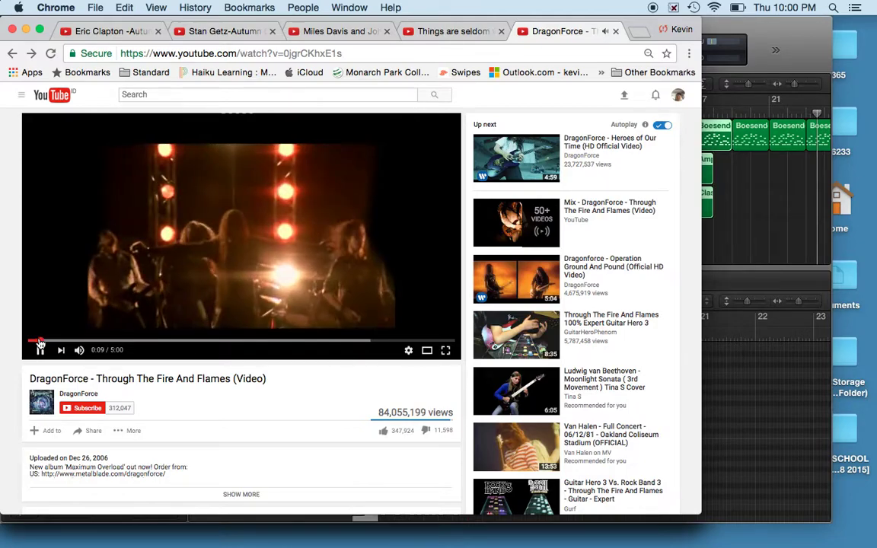
{"action": "left_click", "coordinate": [37, 342]}
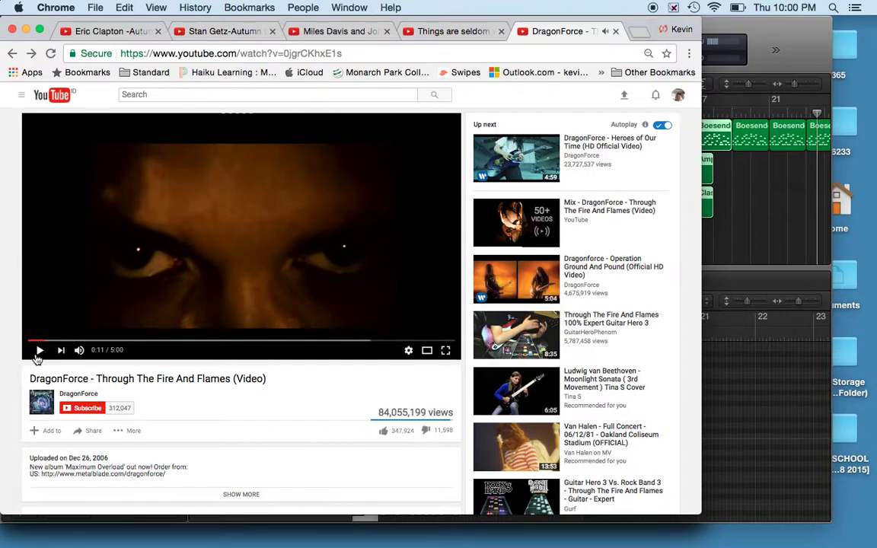
Switch back to Logic Pro and lengthen the five chord notes in track 2's bar 5 Amped Synth Lead region to bar 7.
{"action": "key", "text": "super+Tab"}
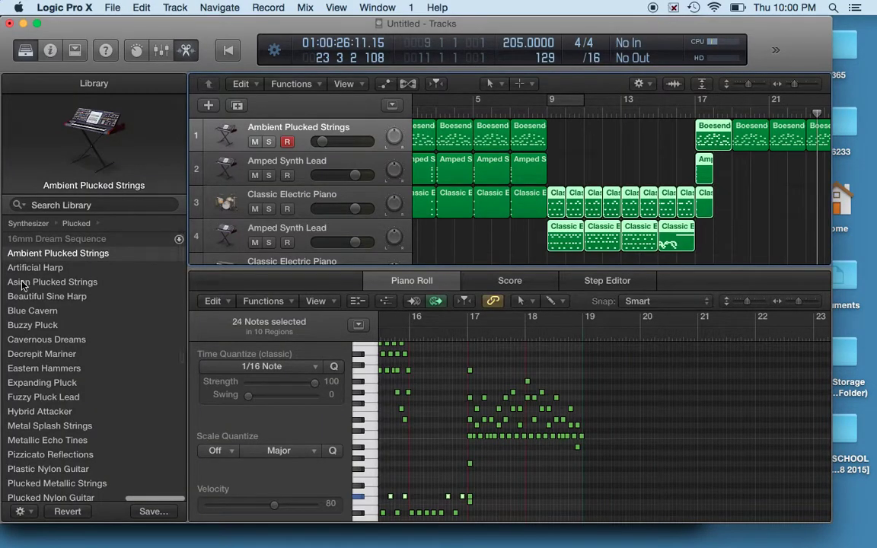
{"action": "scroll", "coordinate": [432, 189], "scroll_direction": "left", "scroll_amount": 2}
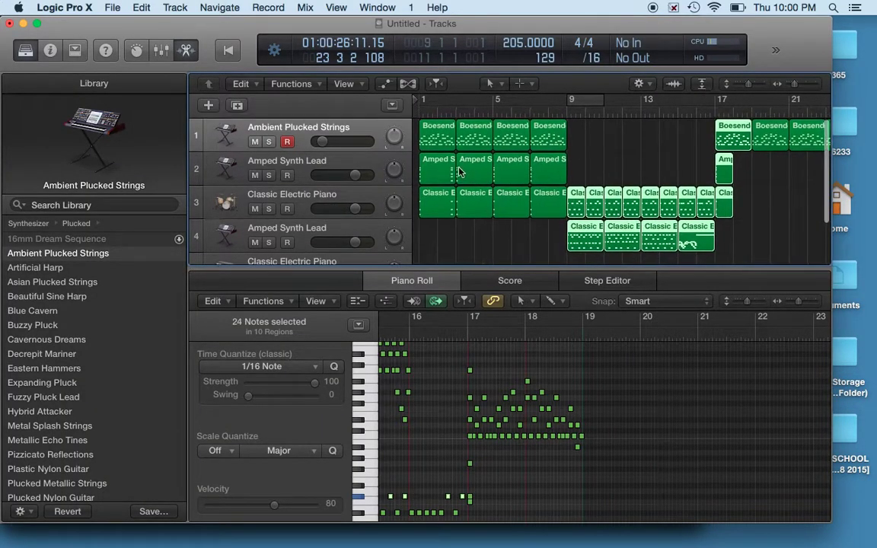
{"action": "left_click", "coordinate": [498, 168]}
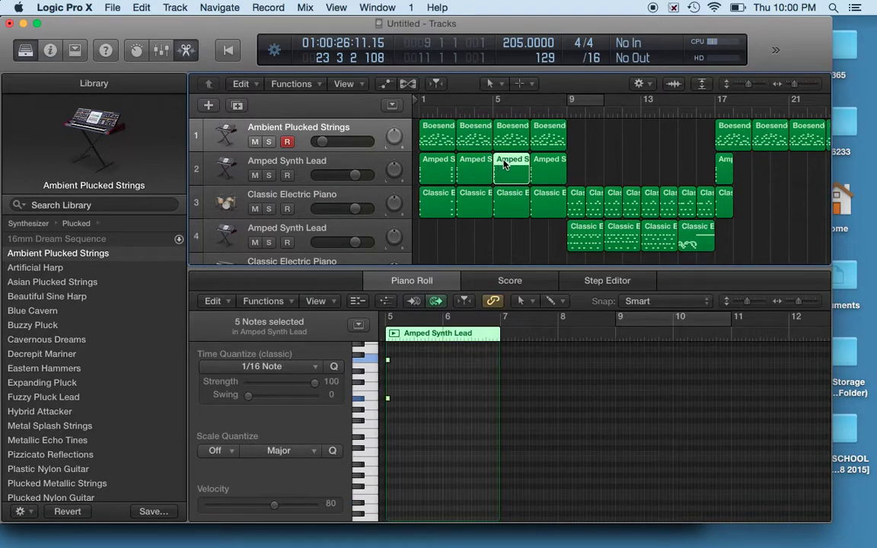
{"action": "left_click_drag", "start_coordinate": [400, 351], "coordinate": [379, 462]}
{"action": "left_click_drag", "start_coordinate": [383, 498], "coordinate": [389, 499]}
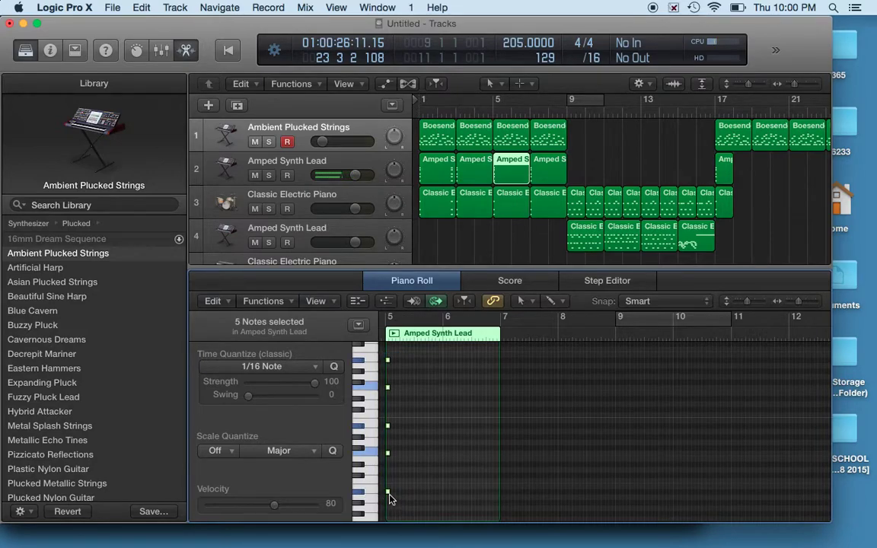
{"action": "left_click_drag", "start_coordinate": [406, 493], "coordinate": [418, 493]}
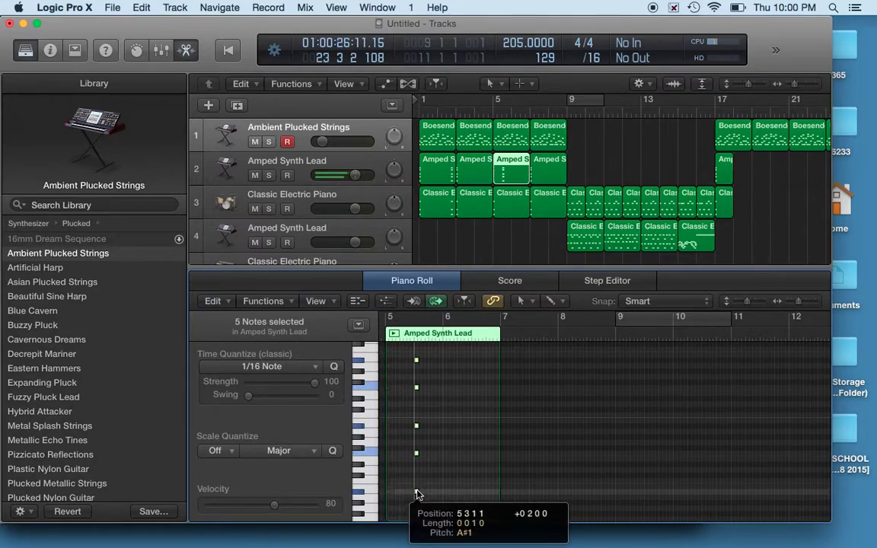
{"action": "key", "text": "super+z"}
{"action": "key", "text": "super+Right"}
{"action": "key", "text": "super+Right"}
{"action": "key", "text": "super+Right"}
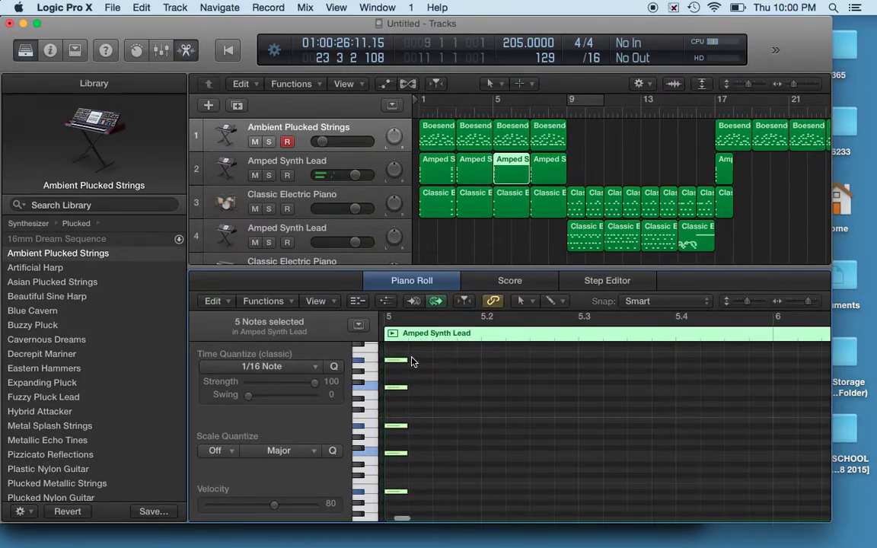
{"action": "right_click", "coordinate": [412, 358]}
{"action": "left_click_drag", "start_coordinate": [401, 514], "coordinate": [801, 367]}
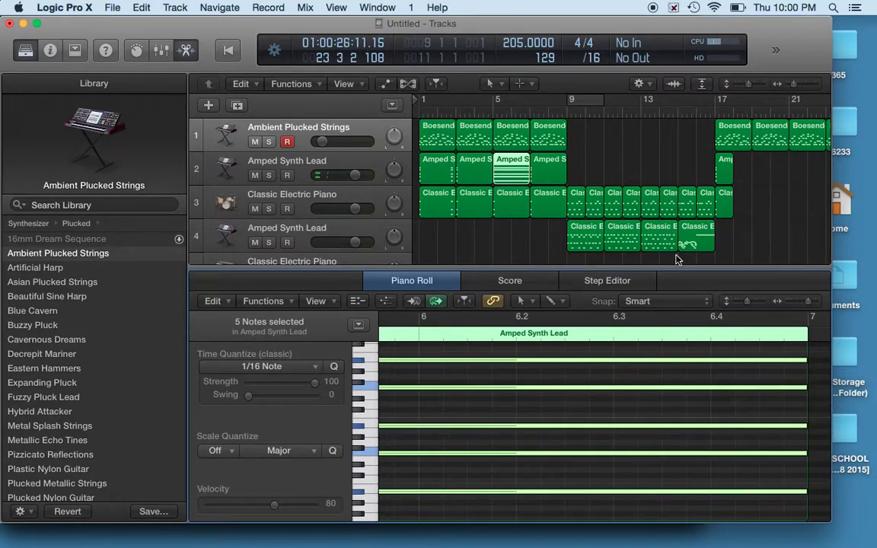
Select track 2's Amped Synth Lead region at bar 7 and play the arrangement from about bar 5.
{"action": "left_click", "coordinate": [538, 163]}
{"action": "left_click_drag", "start_coordinate": [504, 359], "coordinate": [479, 510]}
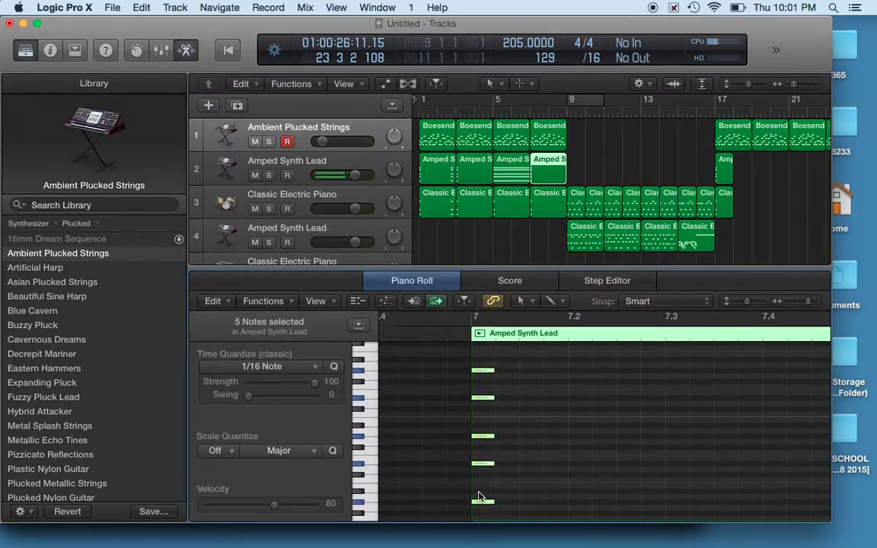
{"action": "left_click", "coordinate": [478, 498]}
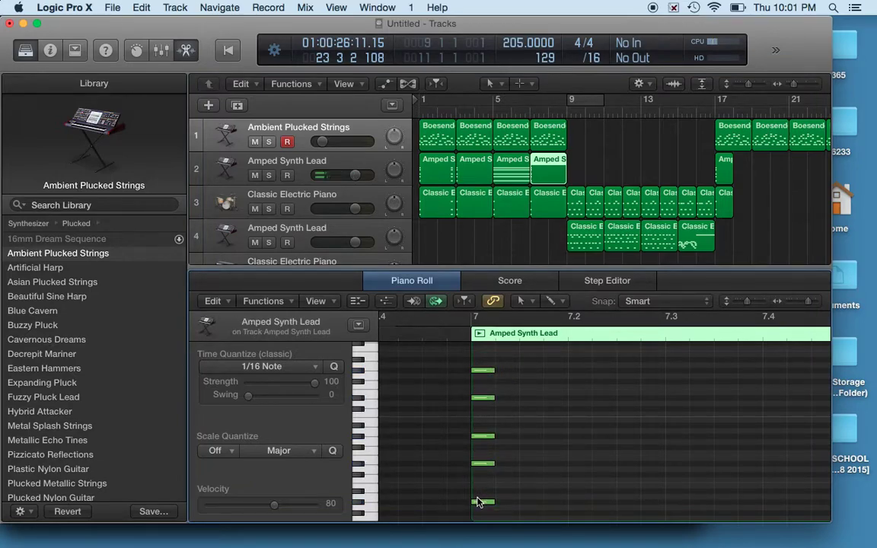
{"action": "double_click", "coordinate": [491, 107]}
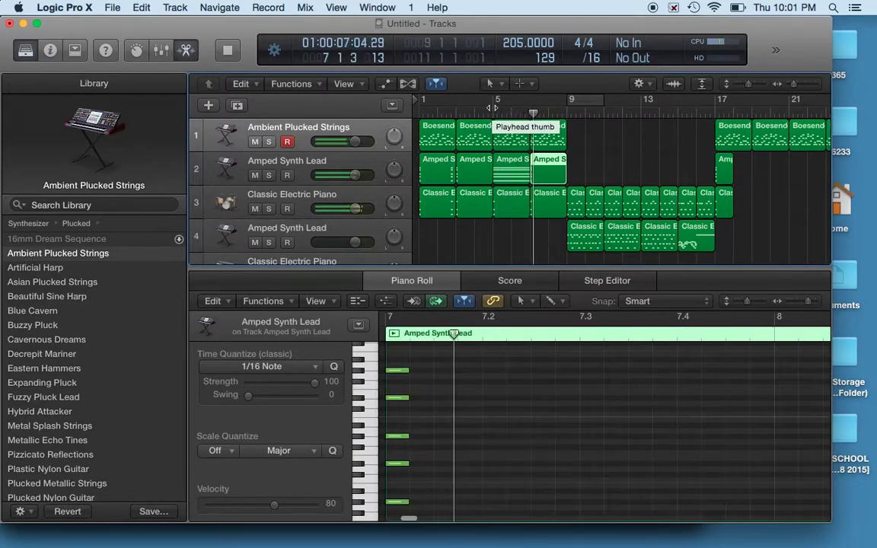
{"action": "key", "text": "space"}
Try to paste the chord at bar 8 of track 2's Amped Synth Lead region.
{"action": "scroll", "coordinate": [729, 374], "scroll_direction": "right", "scroll_amount": 2}
{"action": "scroll", "coordinate": [729, 374], "scroll_direction": "right", "scroll_amount": 10}
{"action": "scroll", "coordinate": [729, 374], "scroll_direction": "left", "scroll_amount": 1}
{"action": "left_click", "coordinate": [480, 334]}
{"action": "key", "text": "super+v"}
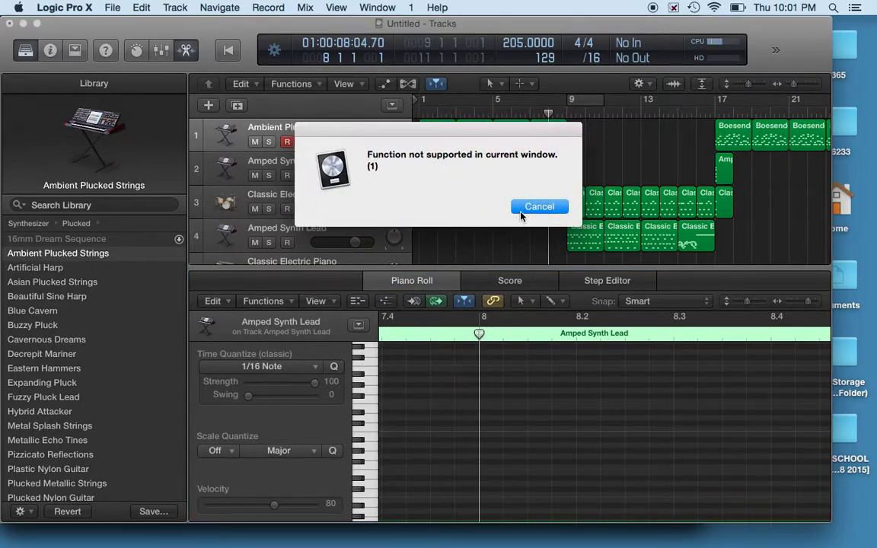
{"action": "left_click", "coordinate": [537, 207]}
{"action": "left_click", "coordinate": [545, 159]}
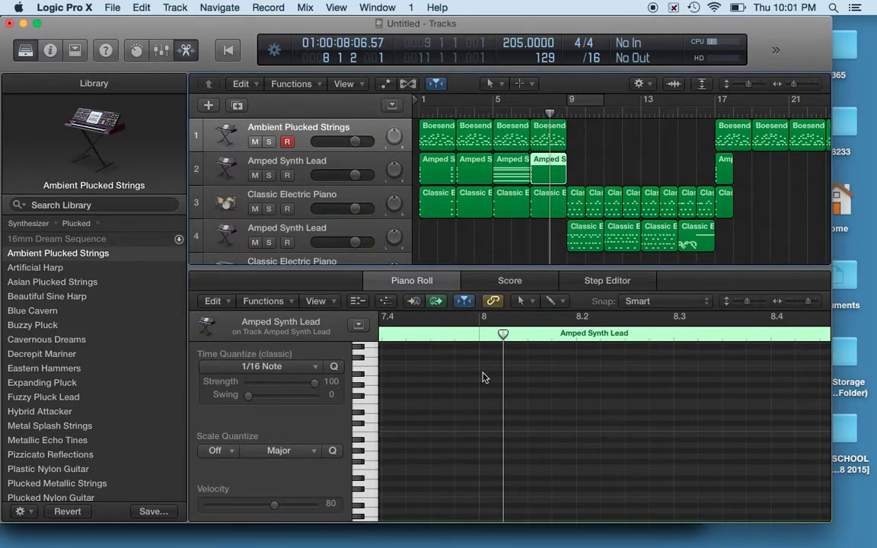
Hide the Library and make the Piano Roll pane taller.
{"action": "scroll", "coordinate": [369, 345], "scroll_direction": "down", "scroll_amount": 1}
{"action": "left_click", "coordinate": [25, 50]}
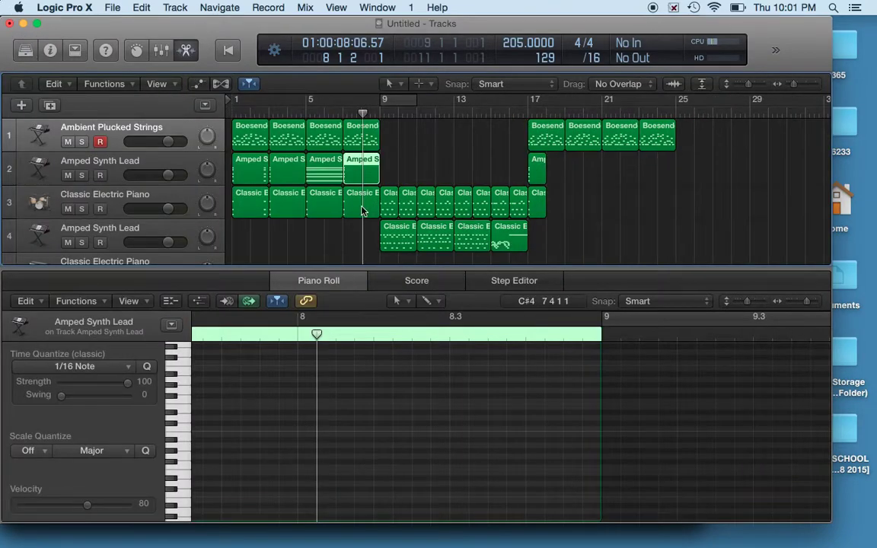
{"action": "left_click_drag", "start_coordinate": [323, 269], "coordinate": [322, 224]}
Copy track 2's five-note chord from the start of bar 7 and paste it on beats 1, 2 and 3 of bar 8.
{"action": "scroll", "coordinate": [300, 369], "scroll_direction": "left", "scroll_amount": 5}
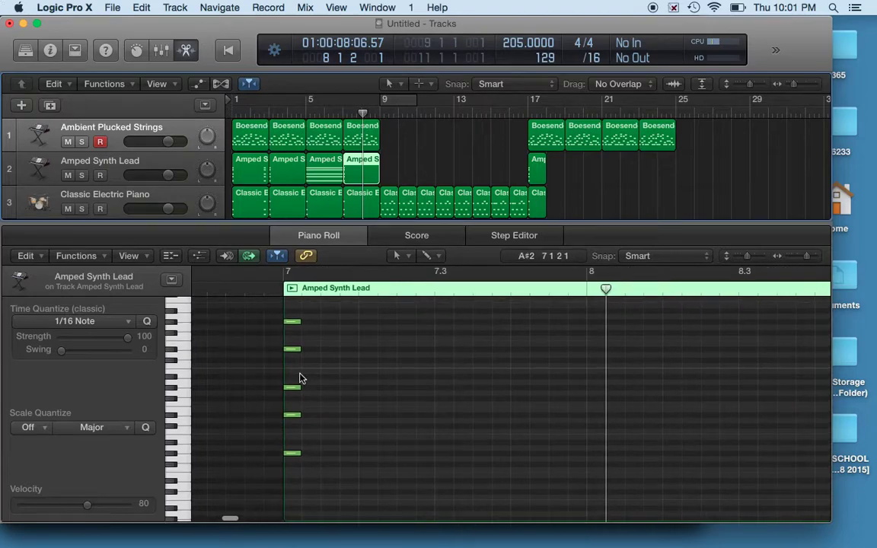
{"action": "left_click_drag", "start_coordinate": [312, 343], "coordinate": [276, 505]}
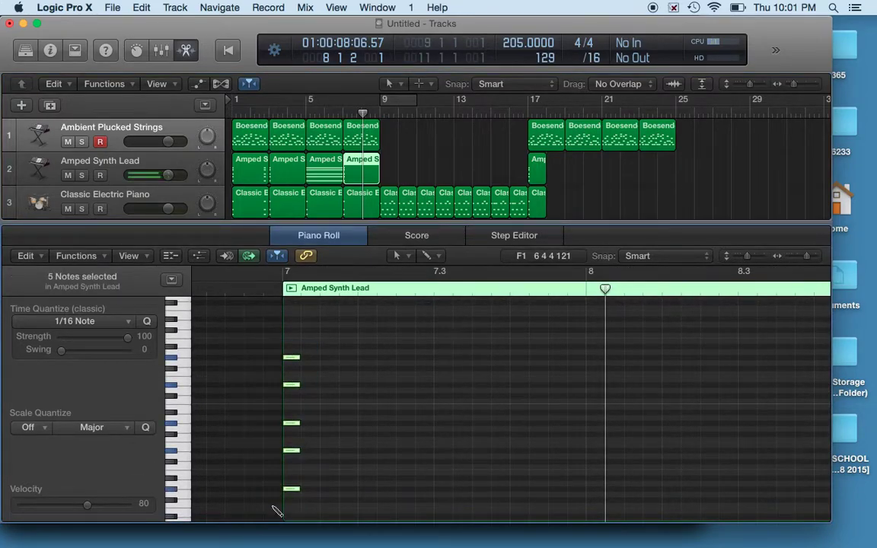
{"action": "scroll", "coordinate": [651, 348], "scroll_direction": "right", "scroll_amount": 5}
{"action": "left_click_drag", "start_coordinate": [501, 289], "coordinate": [481, 288]}
{"action": "key", "text": "super+v"}
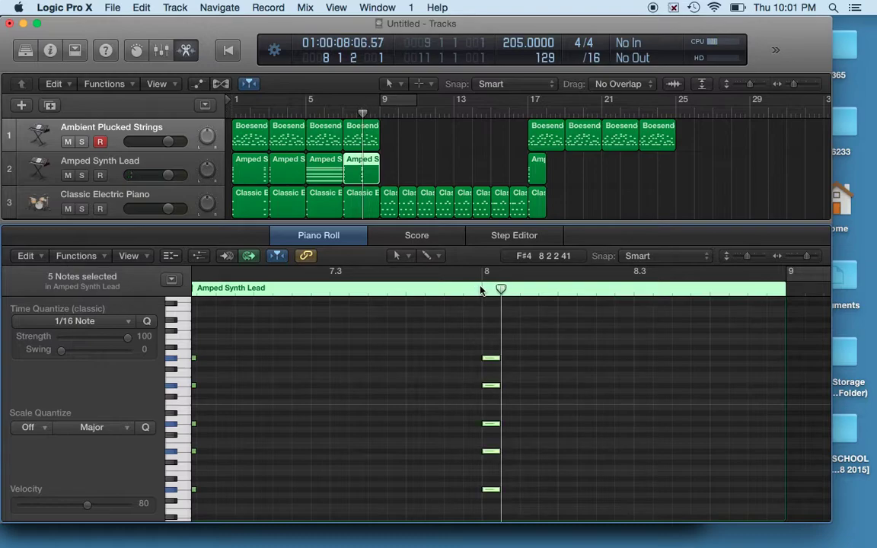
{"action": "left_click", "coordinate": [557, 289]}
{"action": "key", "text": "super+v"}
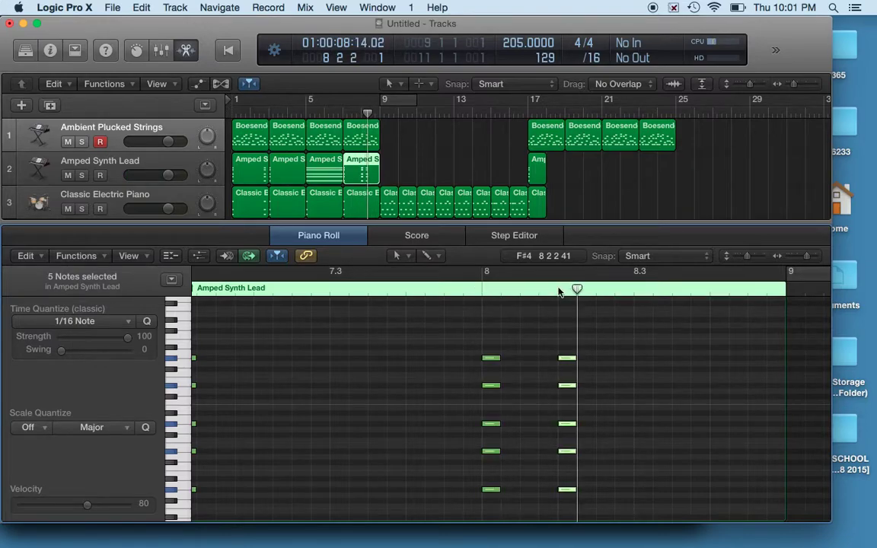
{"action": "left_click", "coordinate": [631, 290]}
{"action": "key", "text": "super+v"}
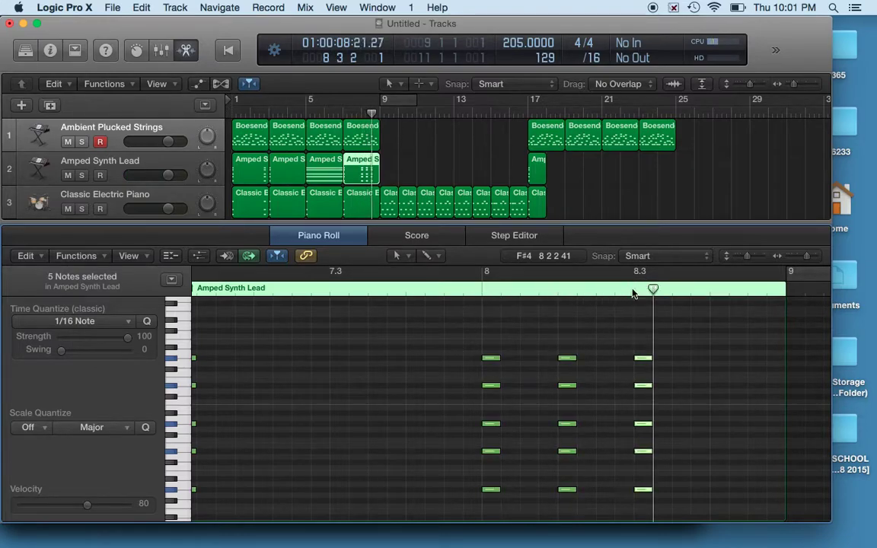
Transpose the three bar 8 chords in the Amped Synth Lead region down one semitone and play them back.
{"action": "left_click", "coordinate": [481, 290]}
{"action": "left_click_drag", "start_coordinate": [474, 324], "coordinate": [687, 489]}
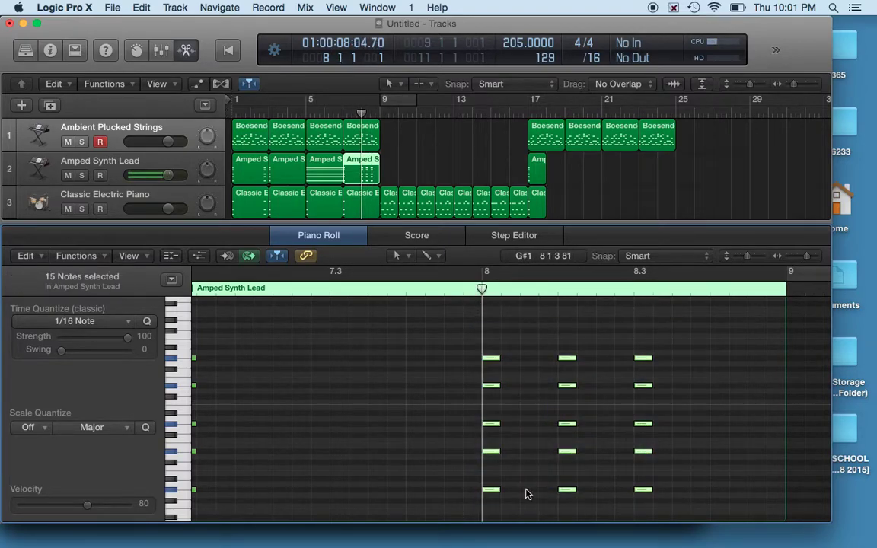
{"action": "left_click_drag", "start_coordinate": [488, 490], "coordinate": [490, 496]}
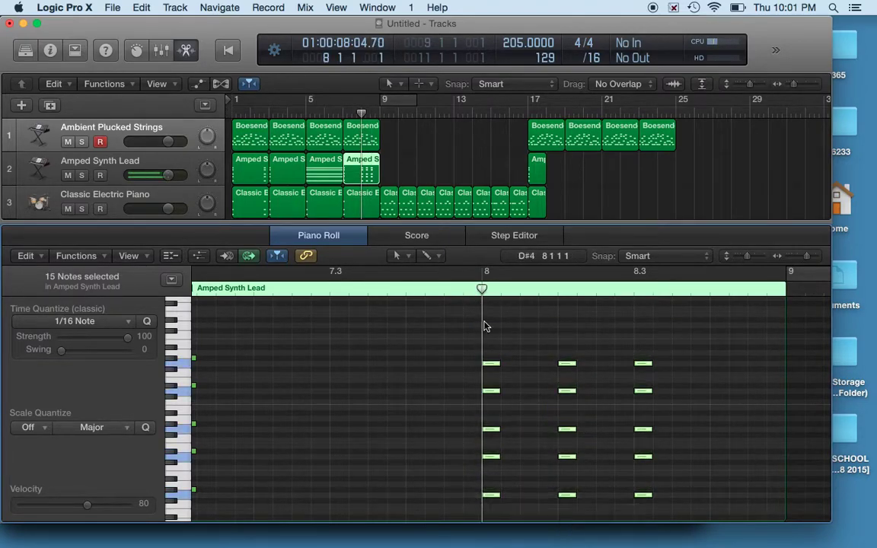
{"action": "key", "text": "space"}
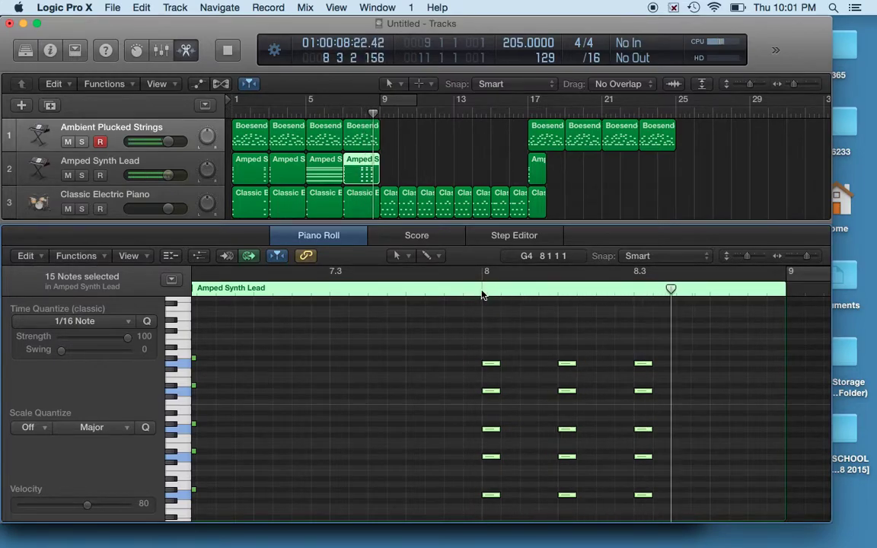
Copy the three notes starting bar 7 in track 3's Classic Electric Piano region and paste them on beats 1, 2 and 3 of bar 8.
{"action": "left_click", "coordinate": [355, 196]}
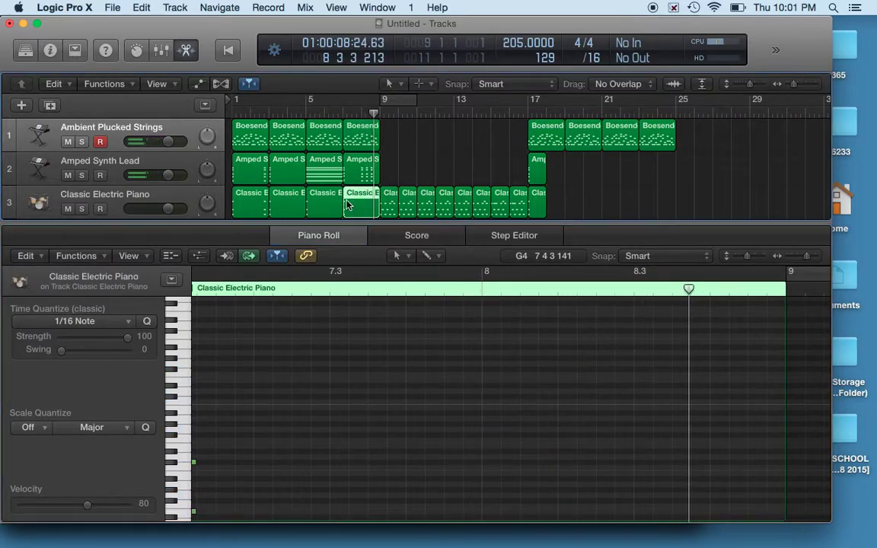
{"action": "scroll", "coordinate": [239, 343], "scroll_direction": "down", "scroll_amount": 3}
{"action": "left_click_drag", "start_coordinate": [243, 355], "coordinate": [212, 485]}
{"action": "left_click", "coordinate": [505, 290]}
{"action": "key", "text": "super+v"}
{"action": "left_click", "coordinate": [580, 290]}
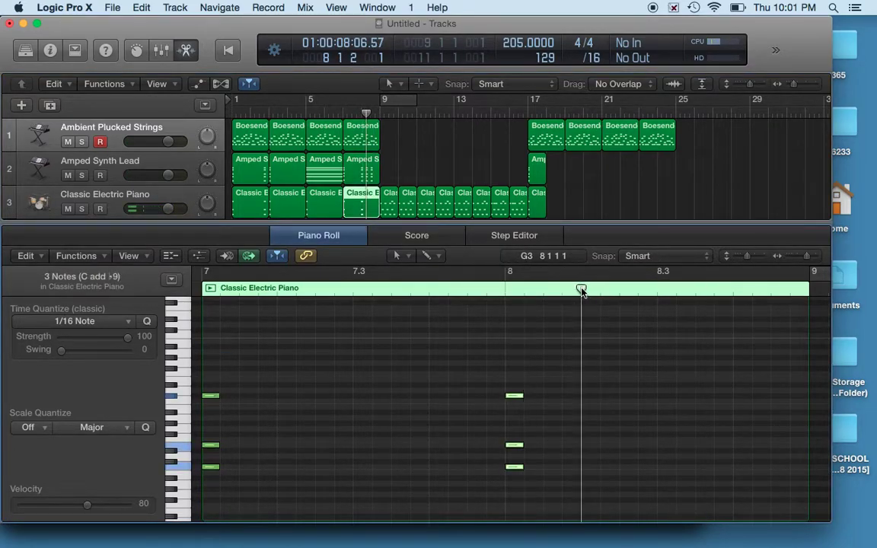
{"action": "key", "text": "super+v"}
{"action": "left_click", "coordinate": [657, 290]}
{"action": "key", "text": "super+v"}
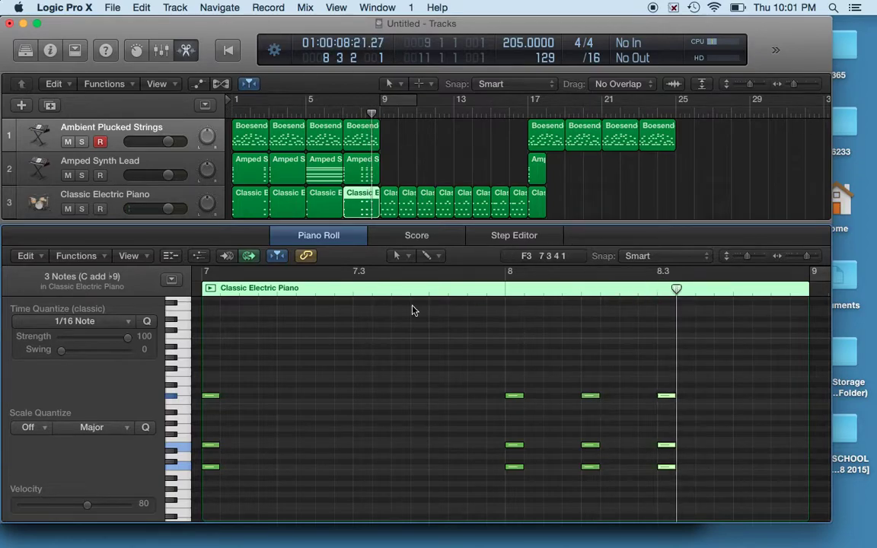
Play the arrangement back from bar 7 through the bar 8 hits.
{"action": "left_click", "coordinate": [343, 114]}
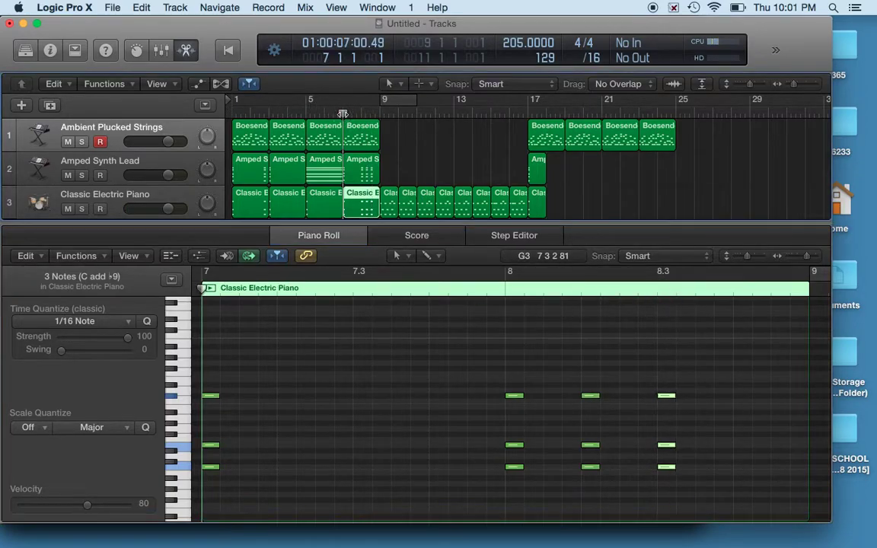
{"action": "key", "text": "space"}
{"action": "key", "text": "space"}
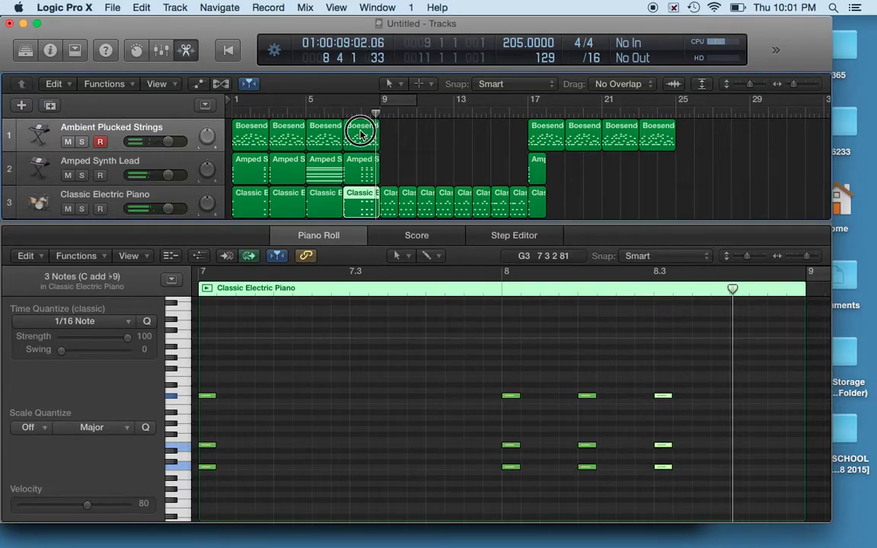
Open track 1's region at bars 7–8 for note editing and replay the DragonForce intro in the browser as reference.
{"action": "left_click", "coordinate": [362, 136]}
{"action": "scroll", "coordinate": [624, 394], "scroll_direction": "up", "scroll_amount": 5}
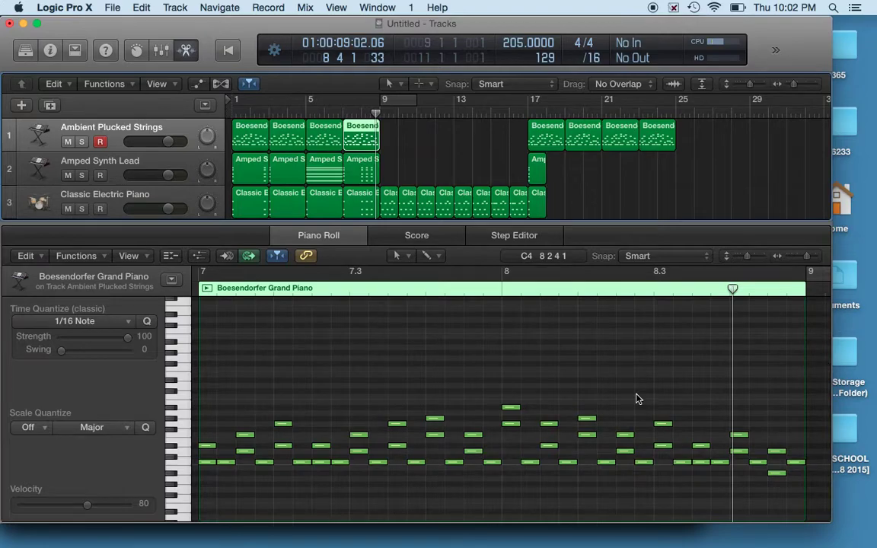
{"action": "key", "text": "super+Tab"}
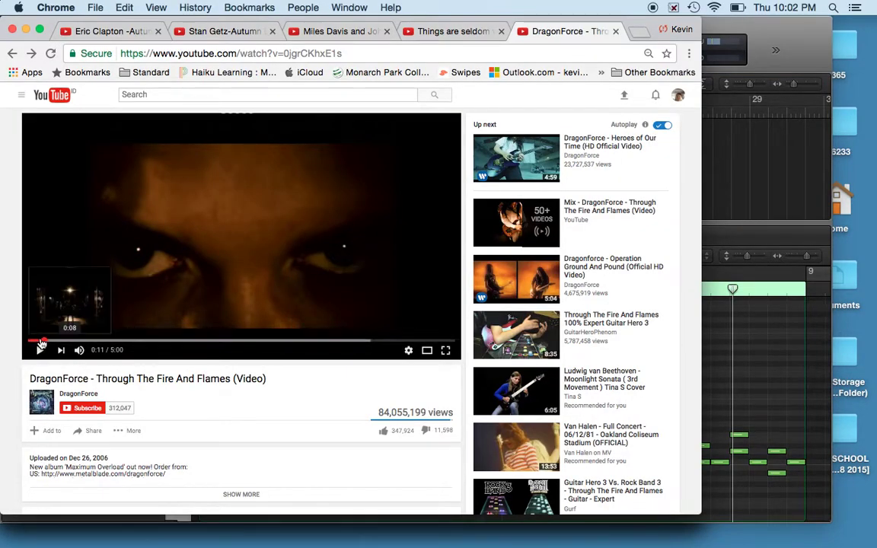
{"action": "left_click", "coordinate": [35, 340]}
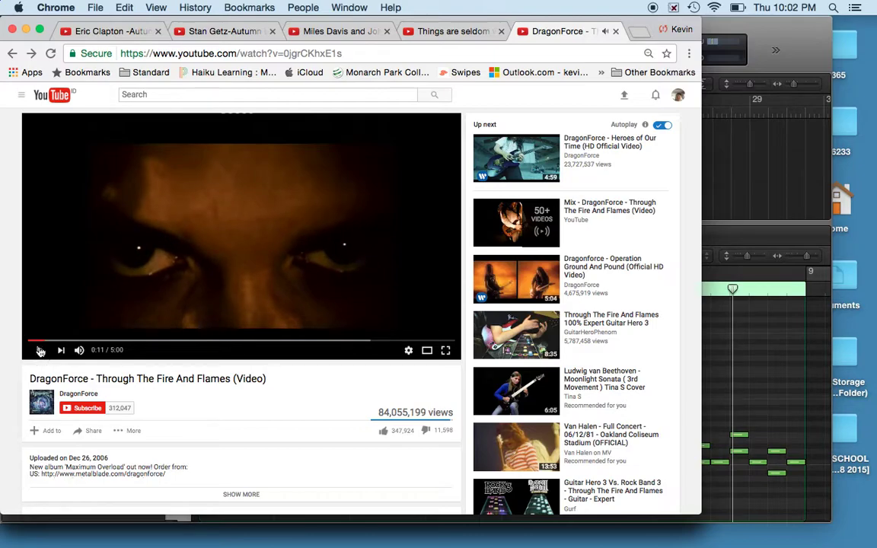
{"action": "key", "text": "super+Tab"}
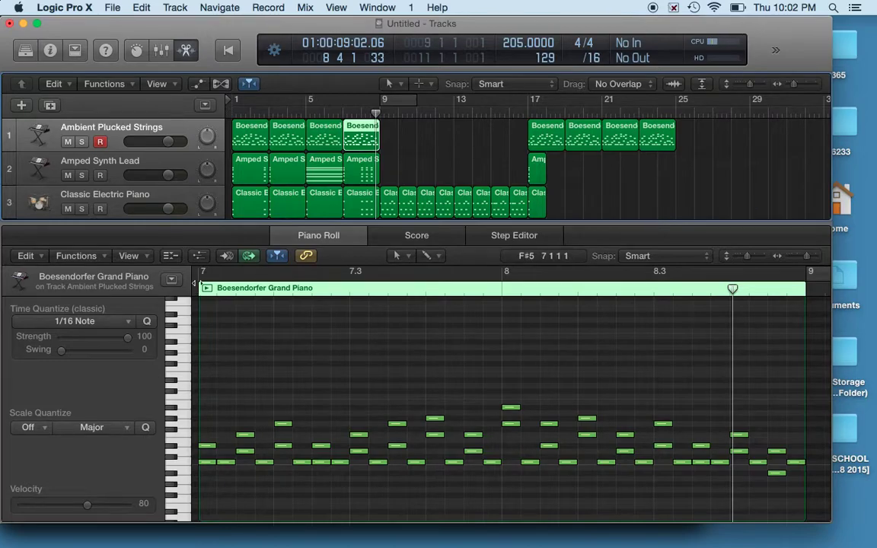
Set the project tempo to 100, play track 1 from bar 7 to the start of bar 8, and raise the system volume.
{"action": "double_click", "coordinate": [514, 41]}
{"action": "type", "text": "100"}
{"action": "key", "text": "Return"}
{"action": "left_click", "coordinate": [205, 290]}
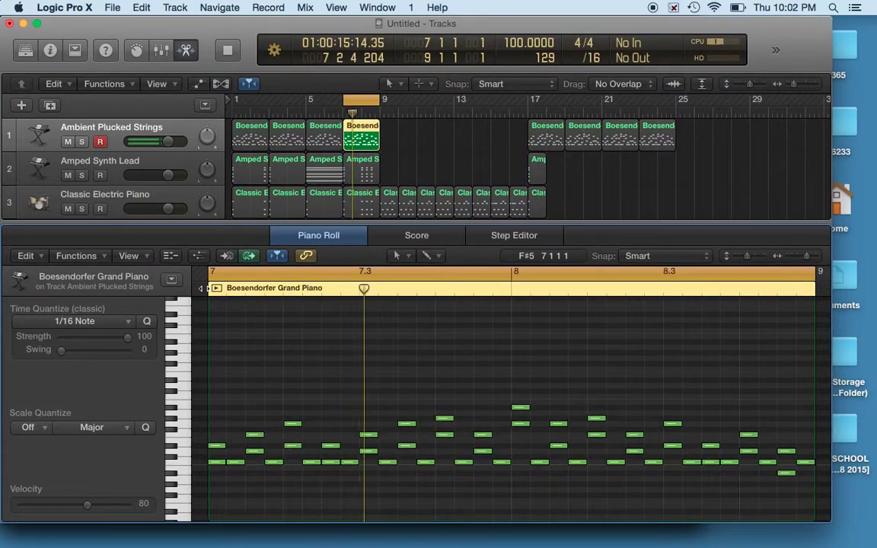
{"action": "key", "text": "space"}
{"action": "key", "text": "XF86AudioRaiseVolume"}
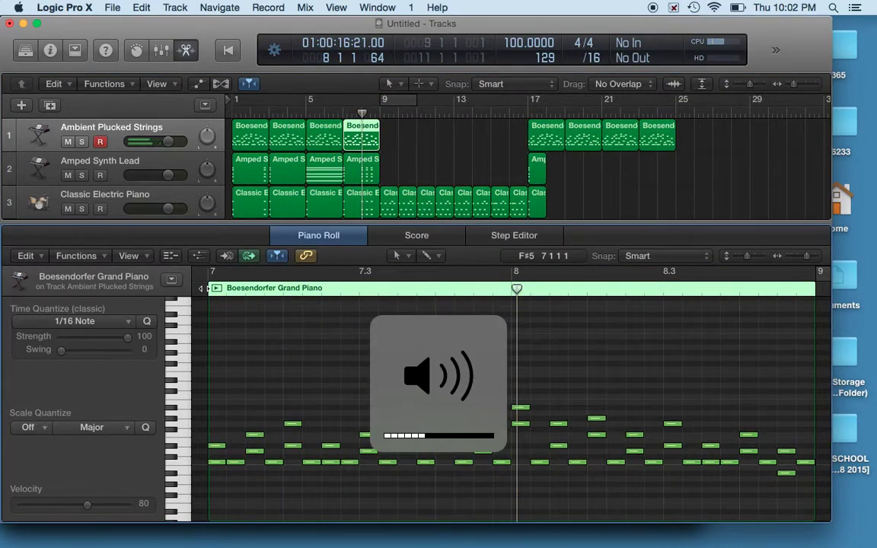
Draw sixteenth notes G3, A#3, C4, A#3 and G3 from the second sixteenth of bar 8, leading to the existing F3 on beat 2.
{"action": "left_click", "coordinate": [519, 409]}
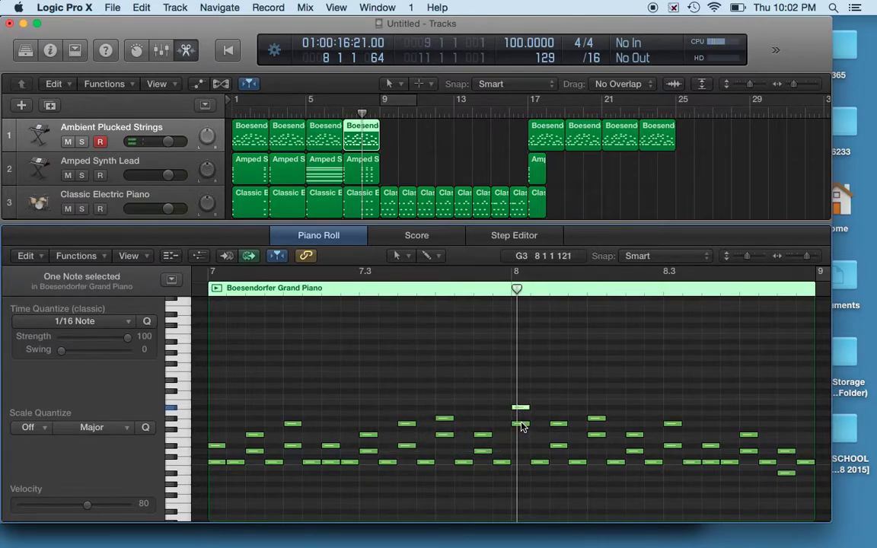
{"action": "left_click", "coordinate": [542, 427]}
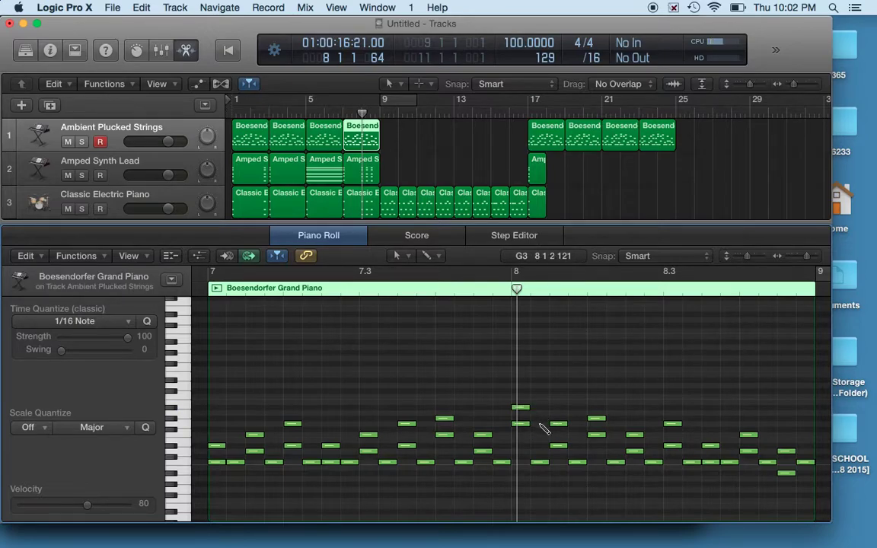
{"action": "left_click", "coordinate": [540, 423]}
{"action": "left_click_drag", "start_coordinate": [555, 424], "coordinate": [556, 430]}
{"action": "left_click", "coordinate": [556, 424]}
{"action": "left_click_drag", "start_coordinate": [558, 419], "coordinate": [579, 401]}
{"action": "left_click", "coordinate": [592, 407]}
{"action": "left_click", "coordinate": [617, 424]}
{"action": "left_click", "coordinate": [632, 435]}
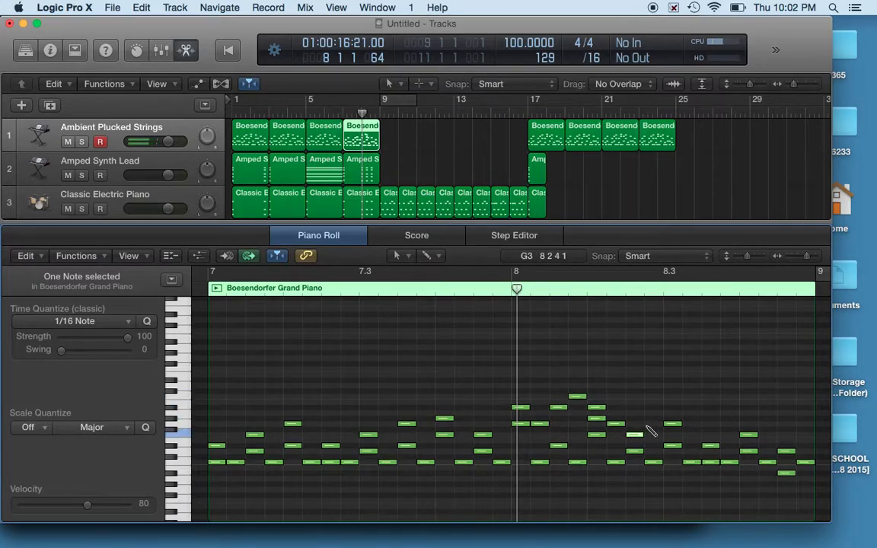
{"action": "left_click", "coordinate": [650, 432]}
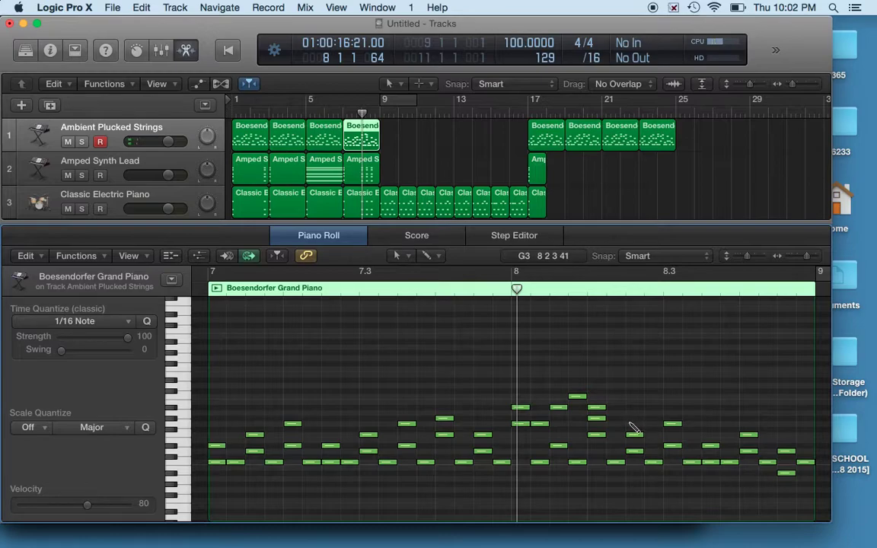
{"action": "left_click", "coordinate": [613, 423]}
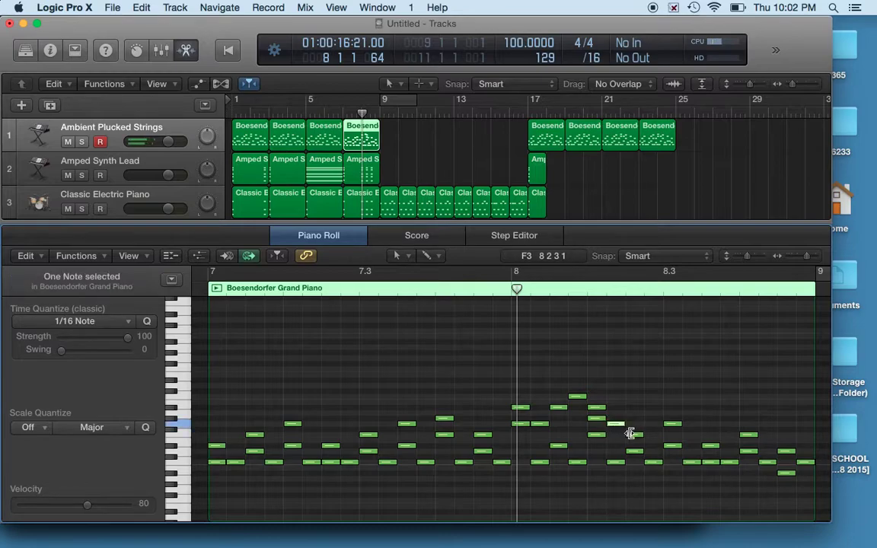
Continue the bar 8 sixteenth-note run from beat 3 with A#3, C4, A#3, G3, F3, G3, A#3, C4 and play the bar back.
{"action": "left_click", "coordinate": [670, 408]}
{"action": "left_click", "coordinate": [688, 396]}
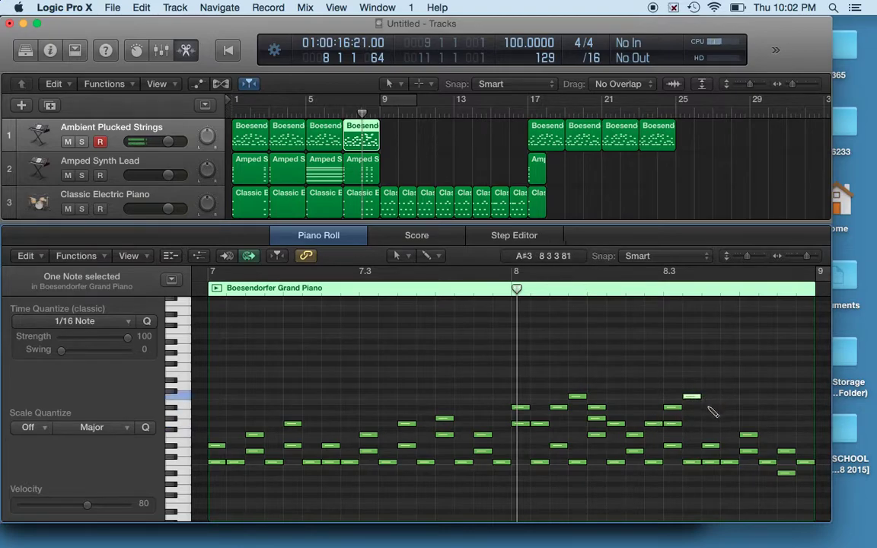
{"action": "left_click", "coordinate": [709, 408]}
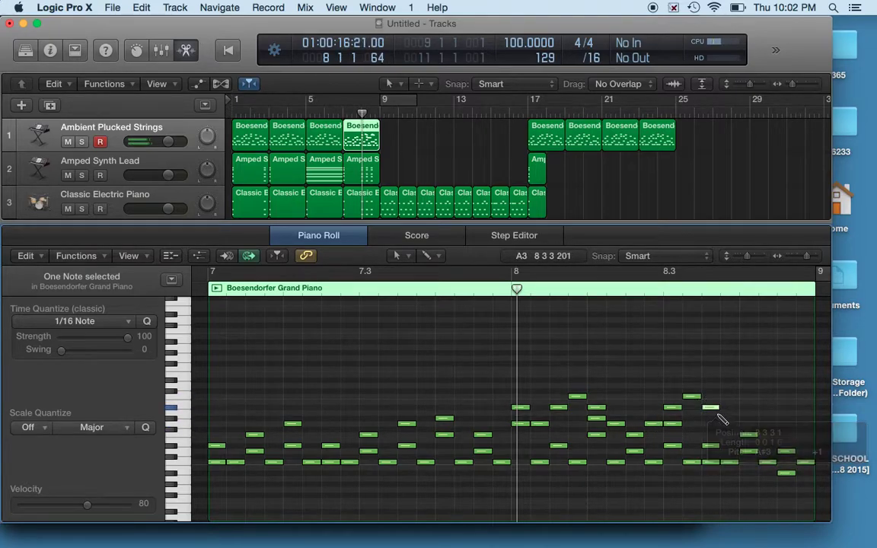
{"action": "left_click", "coordinate": [728, 424]}
{"action": "left_click", "coordinate": [747, 431]}
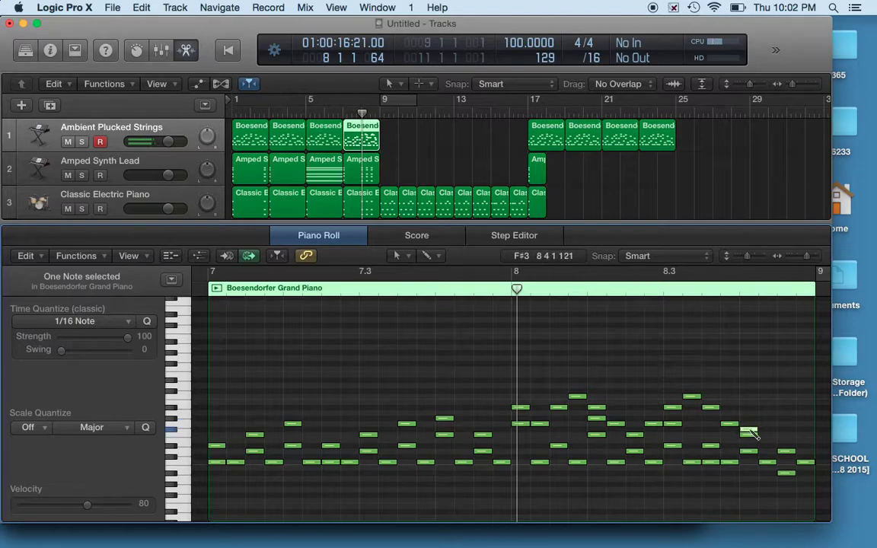
{"action": "left_click_drag", "start_coordinate": [748, 430], "coordinate": [749, 434]}
{"action": "left_click", "coordinate": [765, 424]}
{"action": "left_click", "coordinate": [781, 413]}
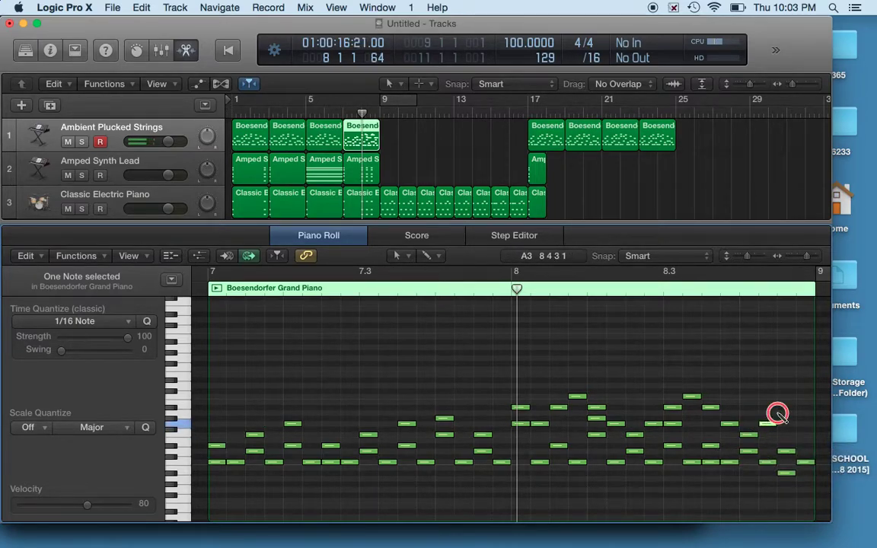
{"action": "left_click_drag", "start_coordinate": [784, 413], "coordinate": [784, 407]}
{"action": "left_click", "coordinate": [799, 396]}
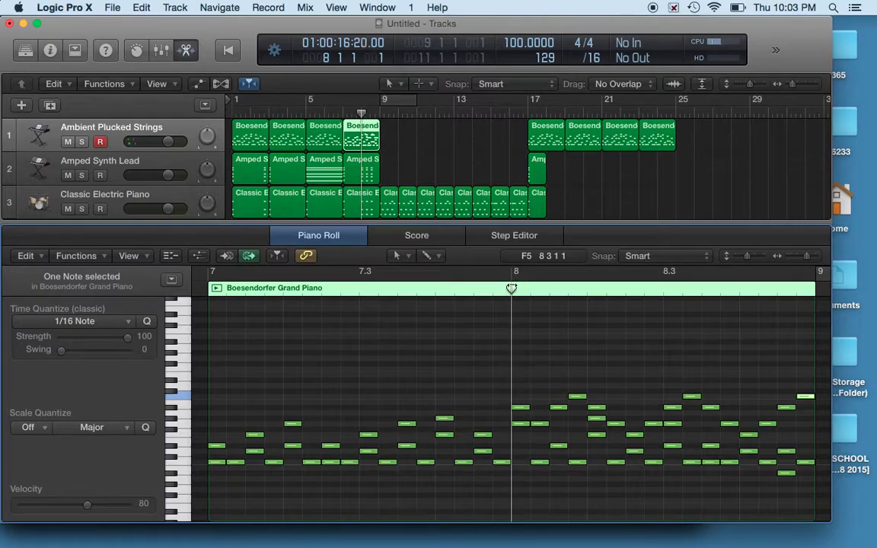
{"action": "key", "text": "space"}
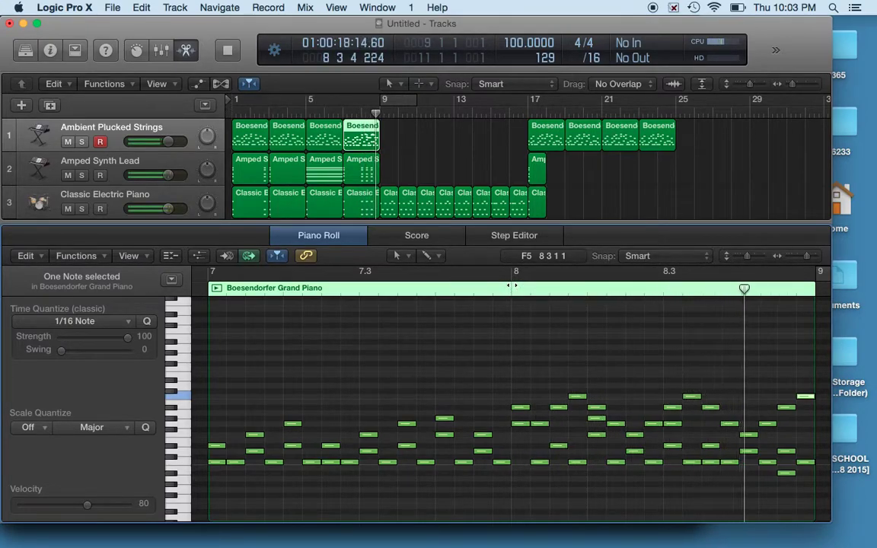
{"action": "key", "text": "space"}
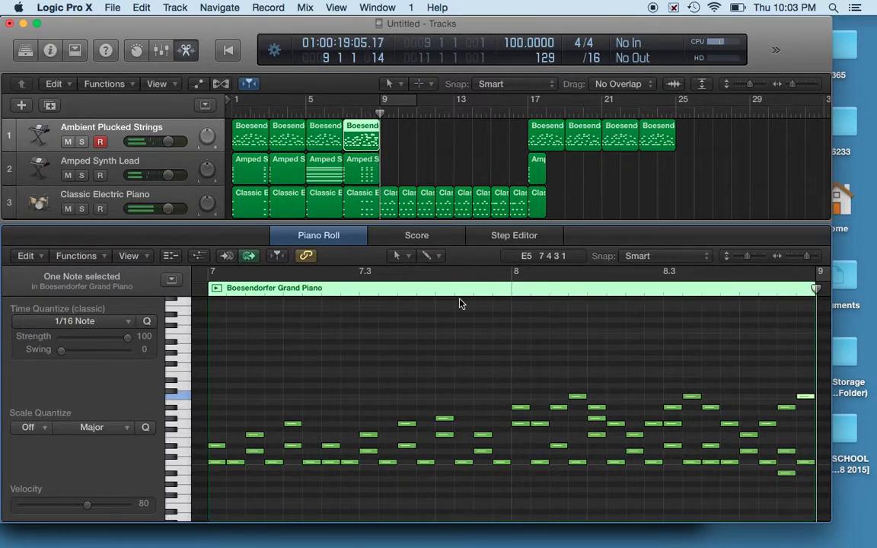
Solo the Ambient Plucked Strings track and play it back from bar 7 to the end of bar 8.
{"action": "left_click", "coordinate": [81, 143]}
{"action": "double_click", "coordinate": [343, 114]}
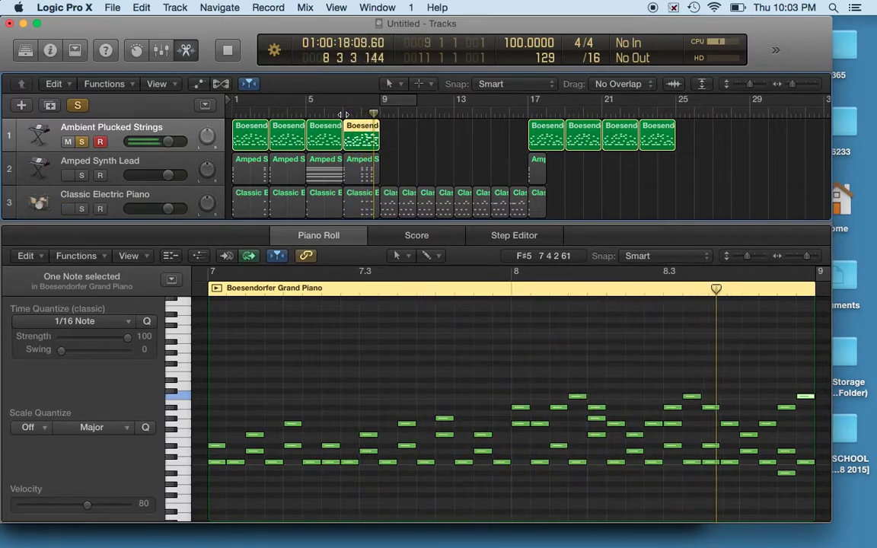
{"action": "key", "text": "space"}
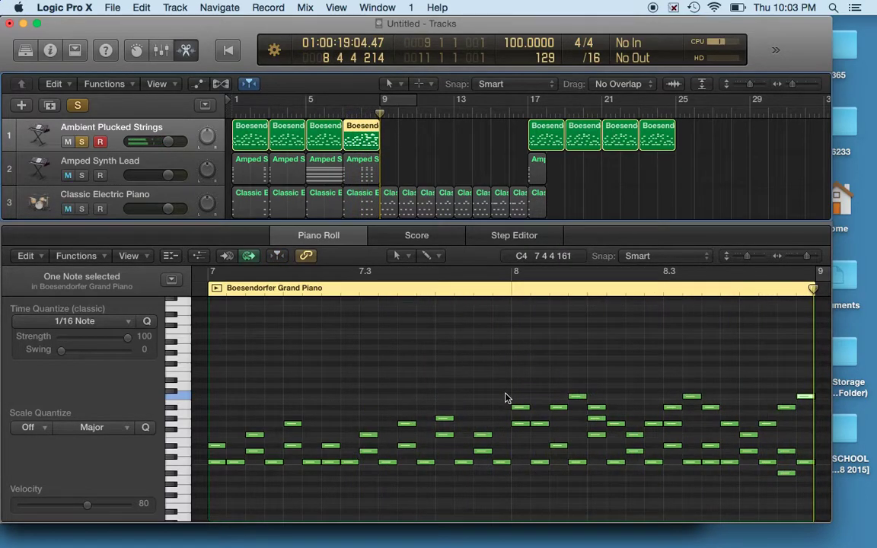
Set the cycle range to bar 8 and play the soloed strings part in it.
{"action": "mouse_move", "coordinate": [394, 101]}
{"action": "left_mouse_down"}
{"action": "mouse_move", "coordinate": [366, 98]}
{"action": "mouse_move", "coordinate": [389, 100]}
{"action": "mouse_move", "coordinate": [368, 98]}
{"action": "mouse_move", "coordinate": [378, 100]}
{"action": "left_mouse_up"}
{"action": "key", "text": "space"}
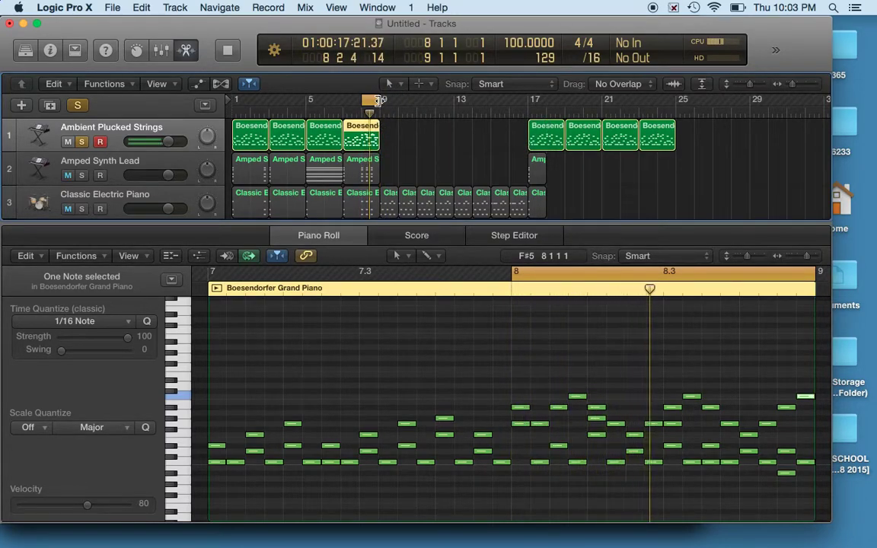
{"action": "key", "text": "space"}
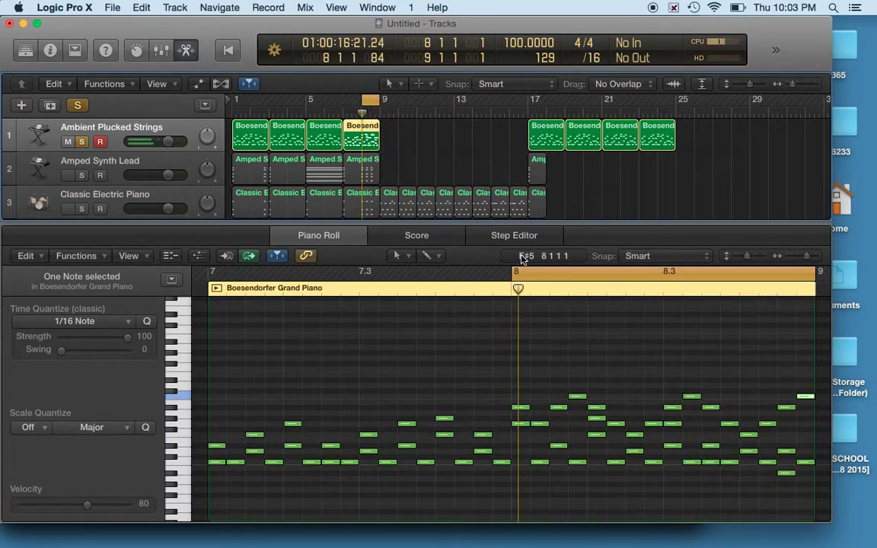
Audition the upper and lower notes of bar 8 individually, from beat 1 through the start of beat 3.
{"action": "left_click", "coordinate": [519, 424]}
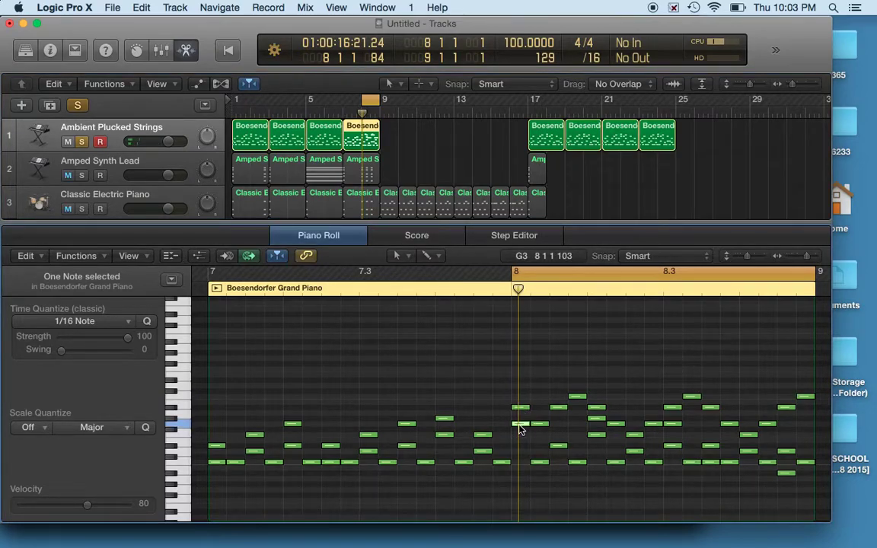
{"action": "left_click", "coordinate": [537, 423]}
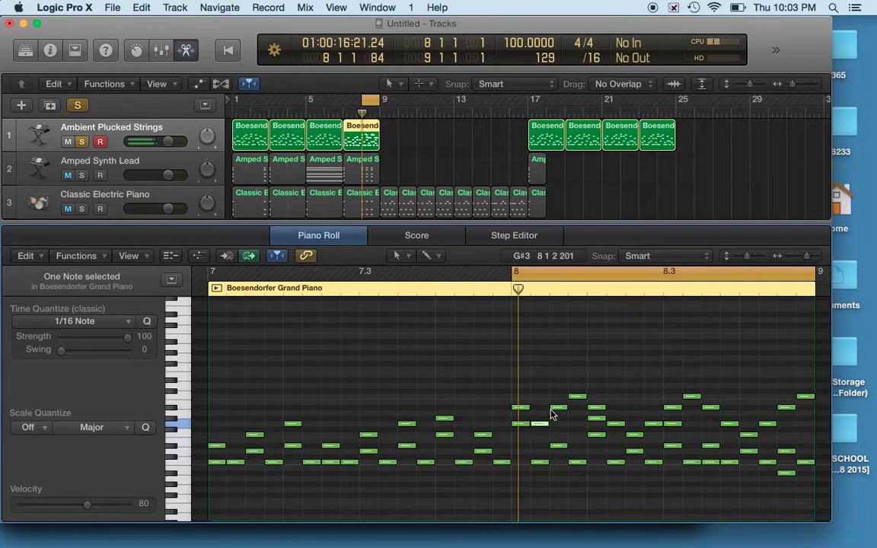
{"action": "left_click", "coordinate": [574, 397]}
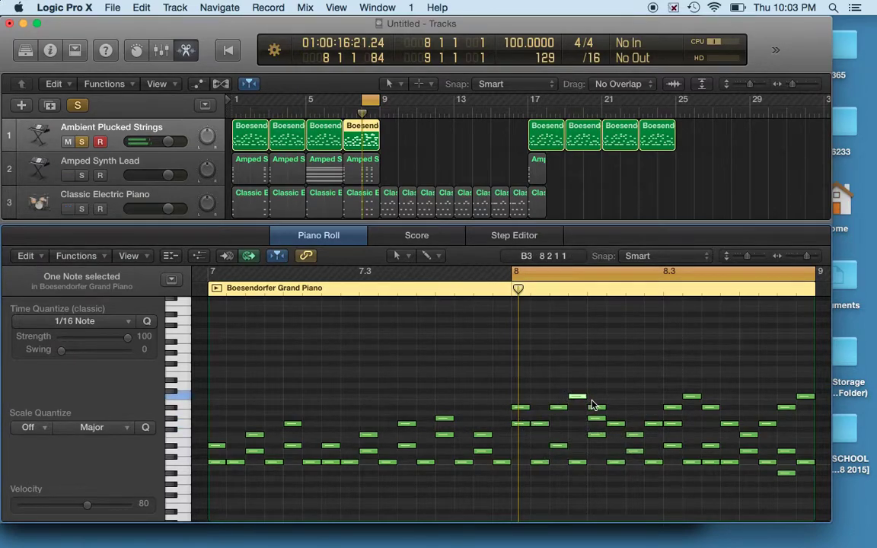
{"action": "left_click", "coordinate": [597, 411]}
{"action": "left_click", "coordinate": [538, 462]}
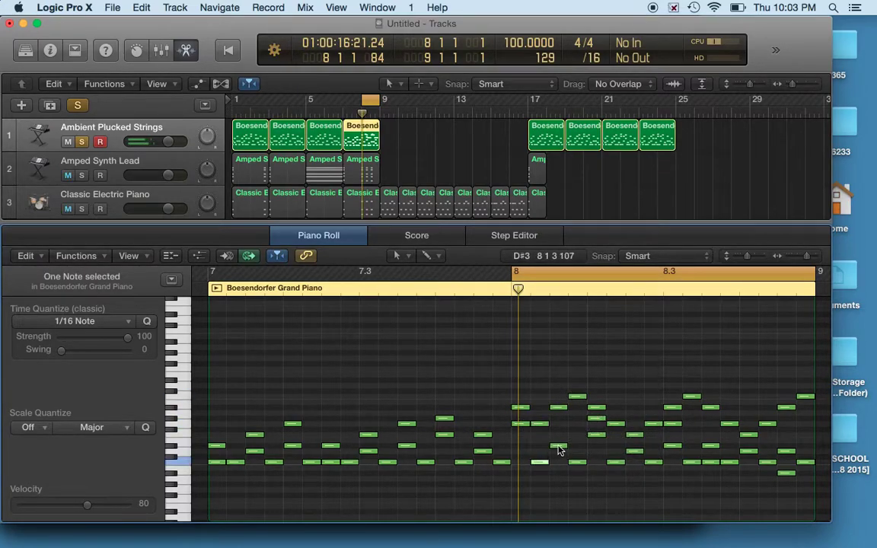
{"action": "left_click", "coordinate": [558, 446]}
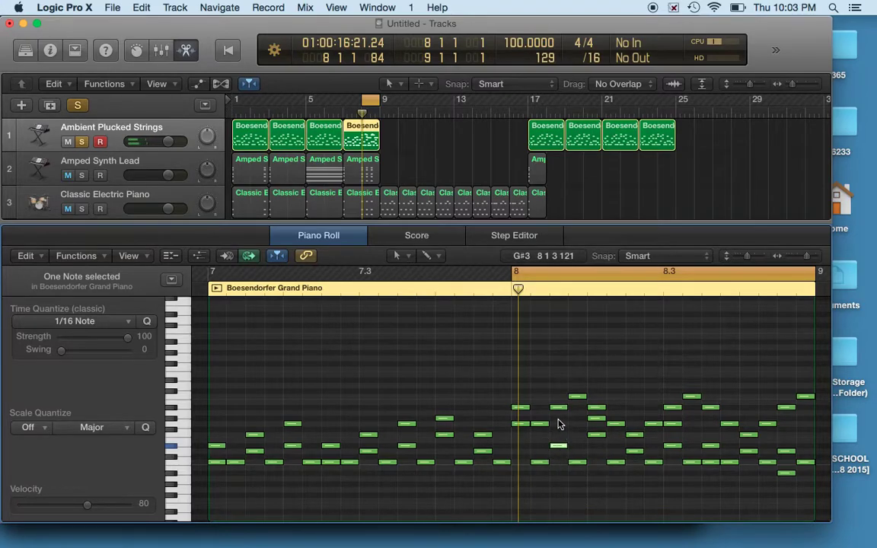
{"action": "left_click_drag", "start_coordinate": [555, 449], "coordinate": [598, 440]}
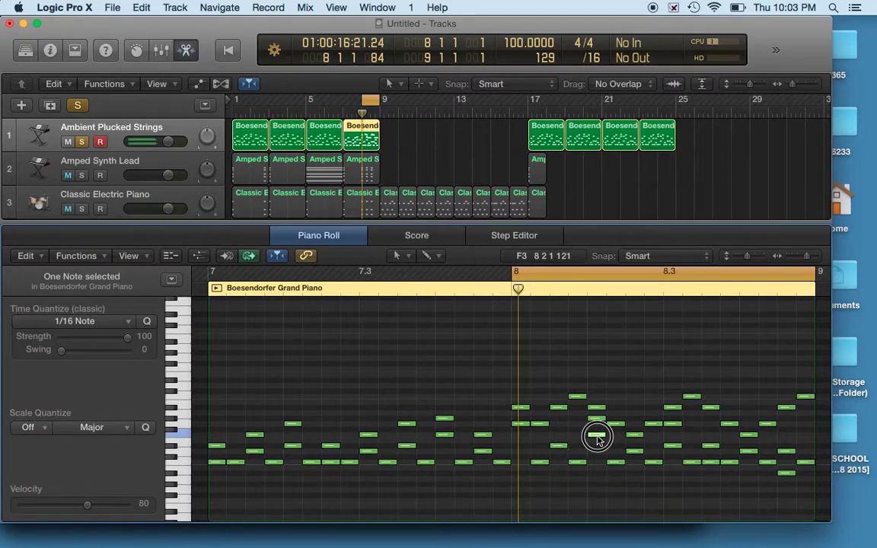
{"action": "left_click", "coordinate": [634, 451]}
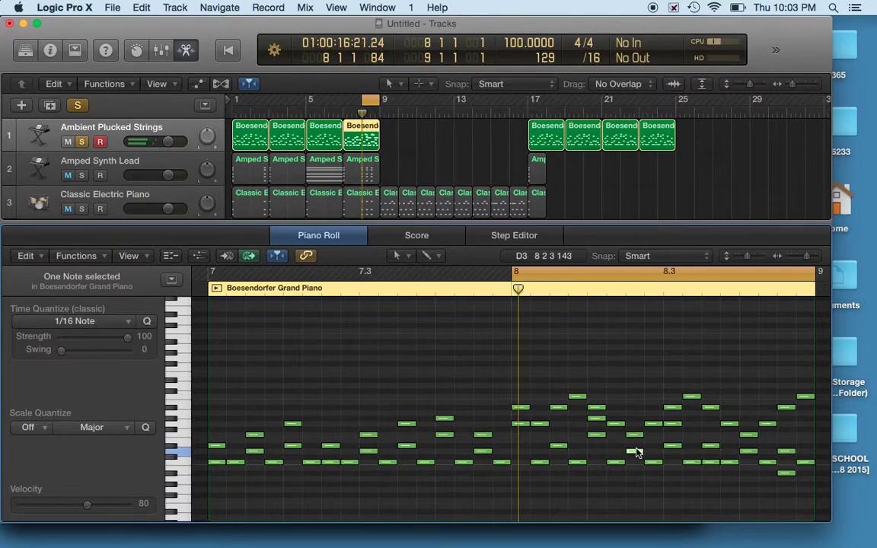
{"action": "left_click_drag", "start_coordinate": [637, 452], "coordinate": [638, 436]}
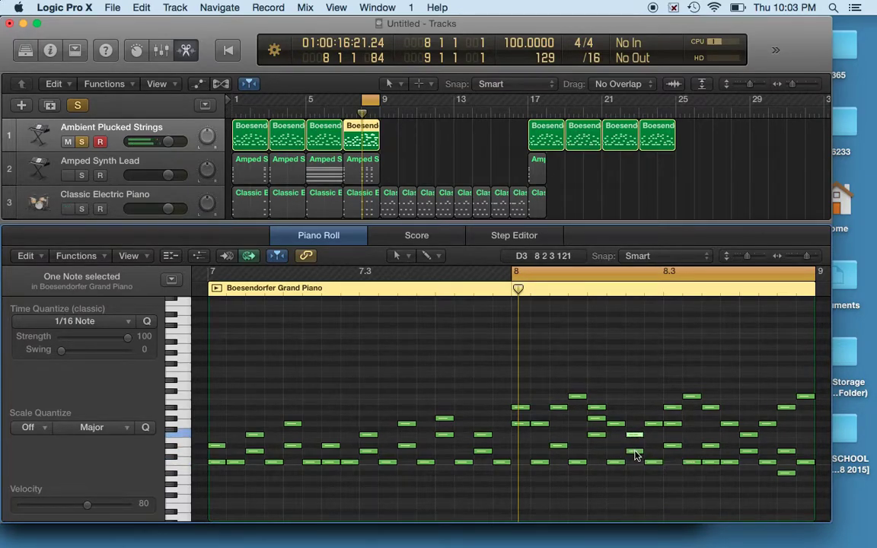
{"action": "left_click", "coordinate": [647, 462]}
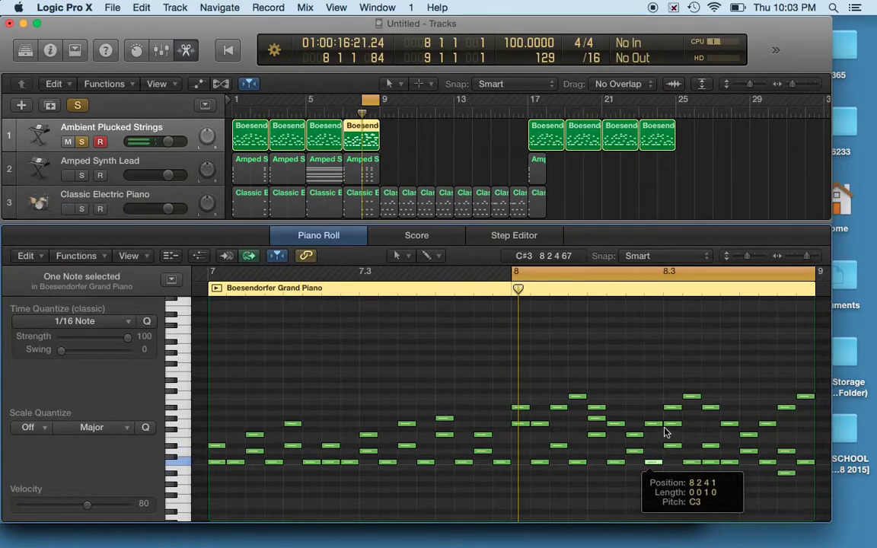
{"action": "left_click", "coordinate": [670, 447]}
{"action": "left_click", "coordinate": [673, 422]}
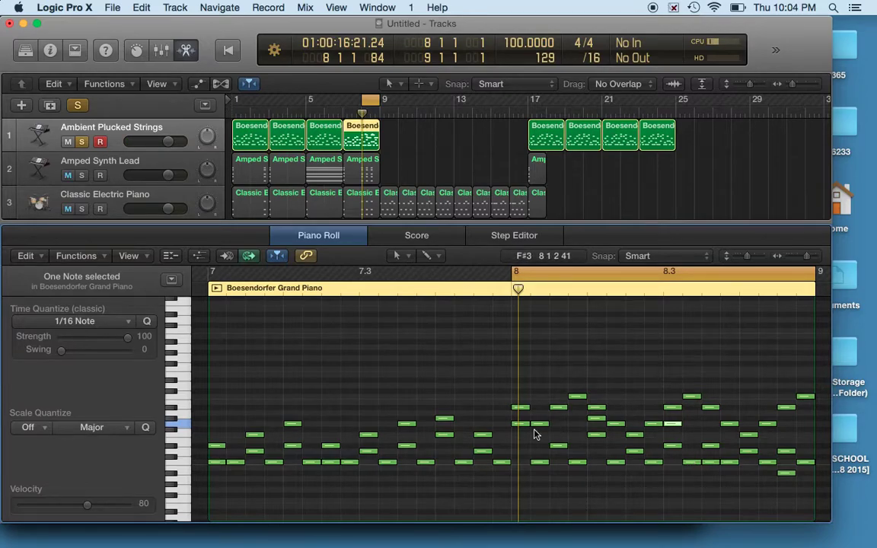
Switch to the browser and replay the DragonForce video from 0:07 at a lower system volume.
{"action": "key", "text": "super+Tab"}
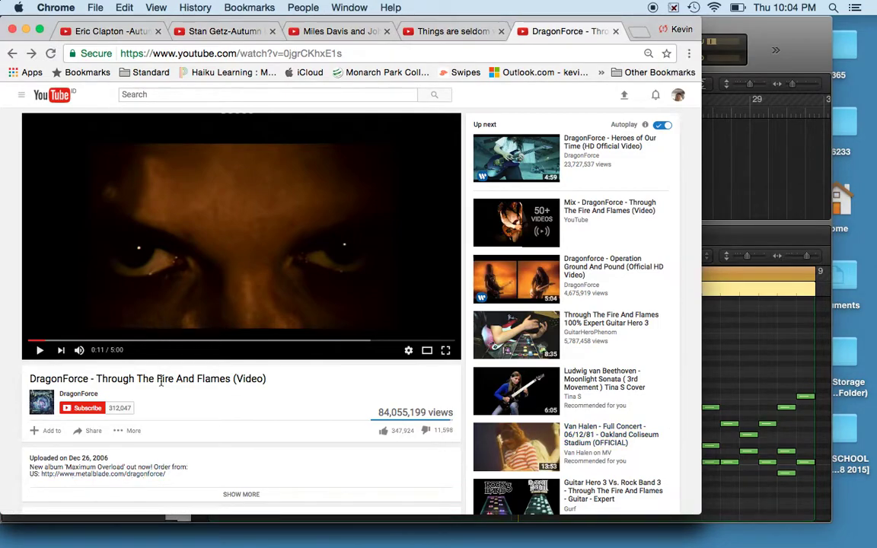
{"action": "left_click", "coordinate": [39, 343]}
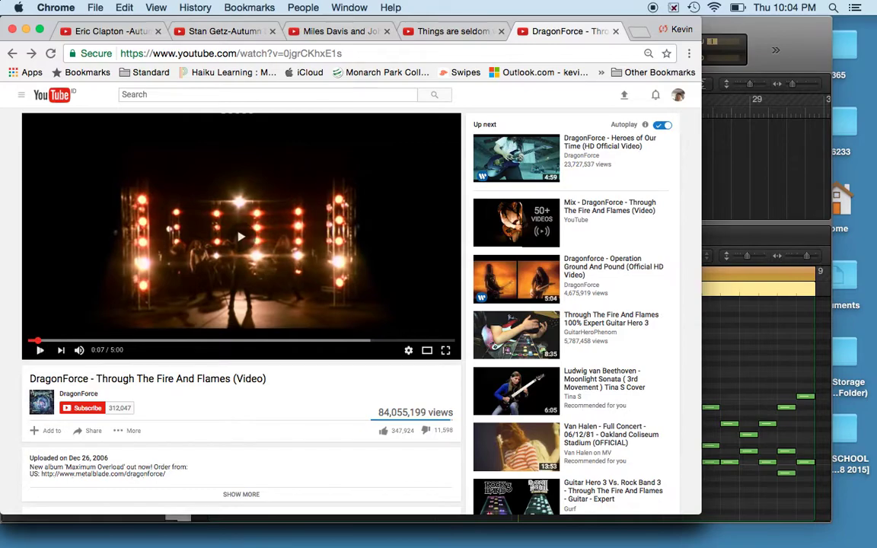
{"action": "key", "text": "XF86AudioLowerVolume"}
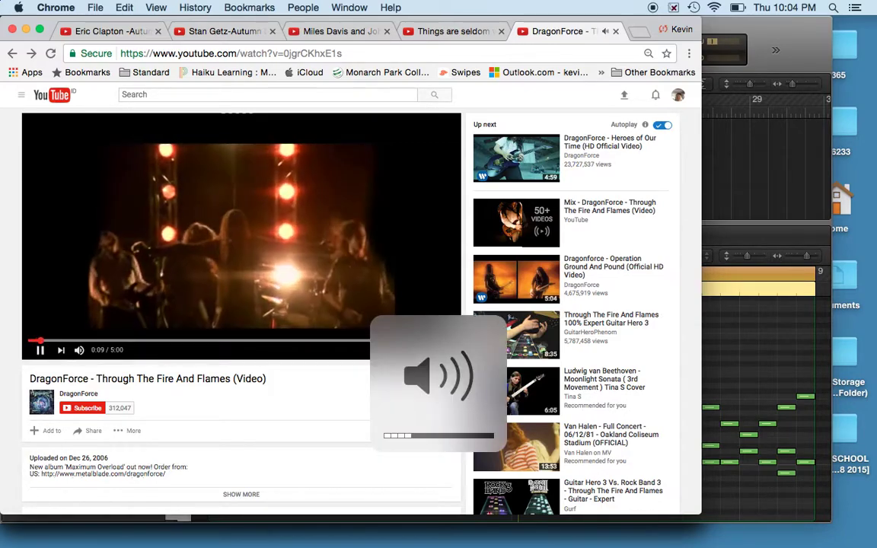
Pause the video, return to Logic Pro and delete all of the strings part's notes in bar 8.
{"action": "mouse_move", "coordinate": [41, 352]}
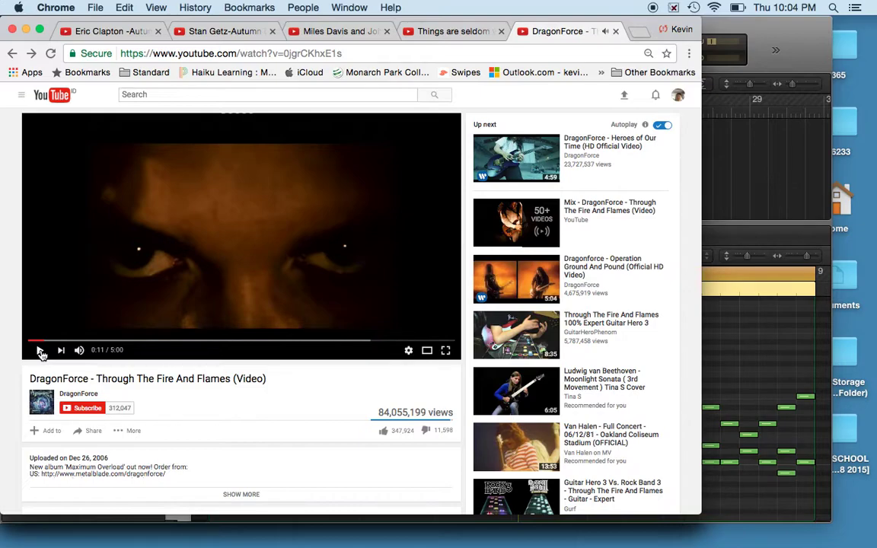
{"action": "key", "text": "super+Tab"}
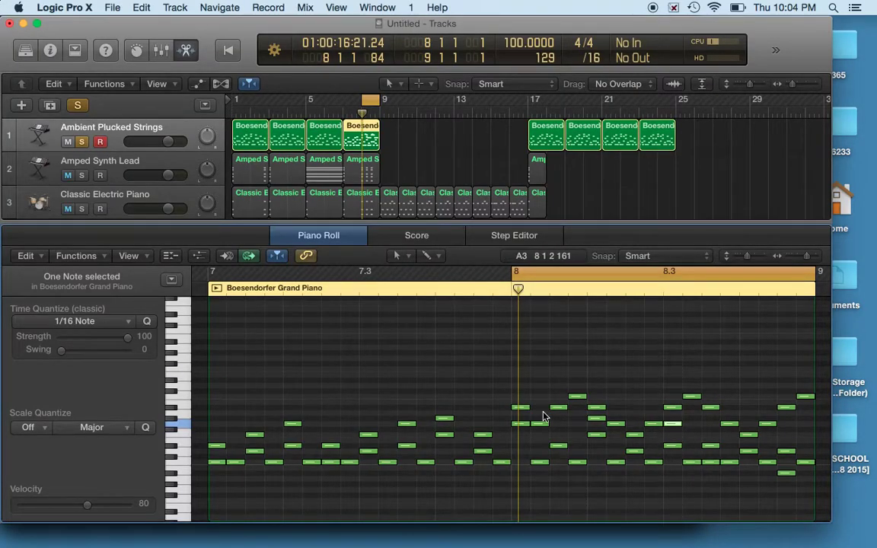
{"action": "left_click", "coordinate": [521, 408]}
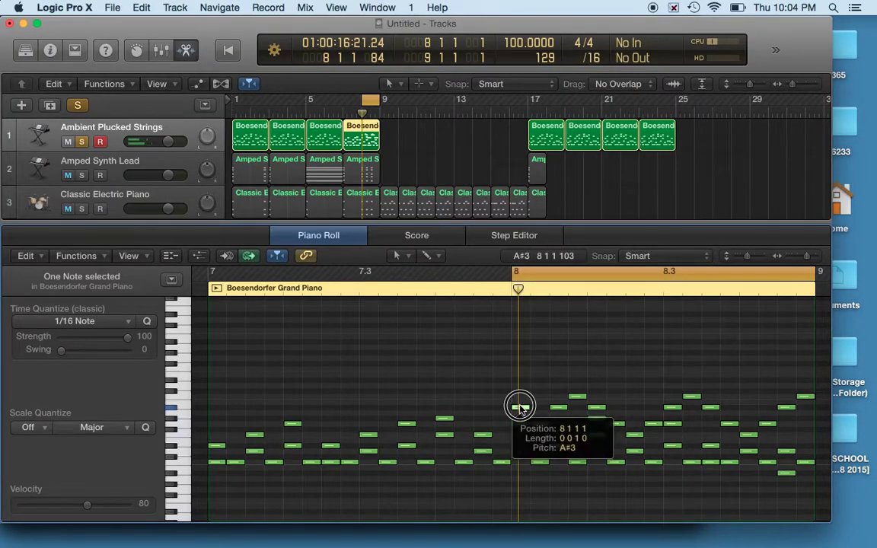
{"action": "left_click_drag", "start_coordinate": [513, 377], "coordinate": [809, 488]}
{"action": "key", "text": "BackSpace"}
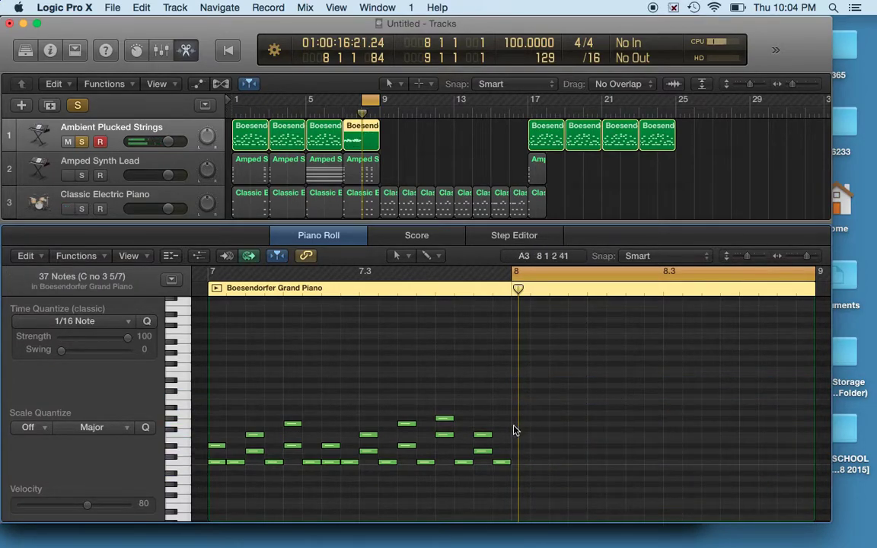
Draw a sixteenth-note run across beats 1 and 2 of bar 8: D#3, C3, A#2, C3, D#3, F3, G3, A#3.
{"action": "left_click", "coordinate": [516, 446]}
{"action": "left_click", "coordinate": [535, 462]}
{"action": "left_click", "coordinate": [553, 473]}
{"action": "left_click", "coordinate": [572, 462]}
{"action": "left_click", "coordinate": [591, 446]}
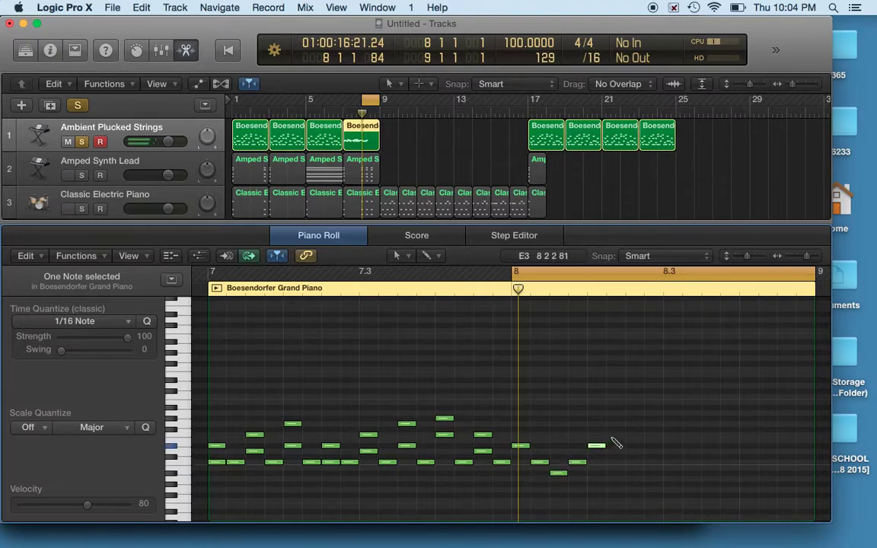
{"action": "left_click", "coordinate": [612, 435]}
{"action": "left_click", "coordinate": [628, 423]}
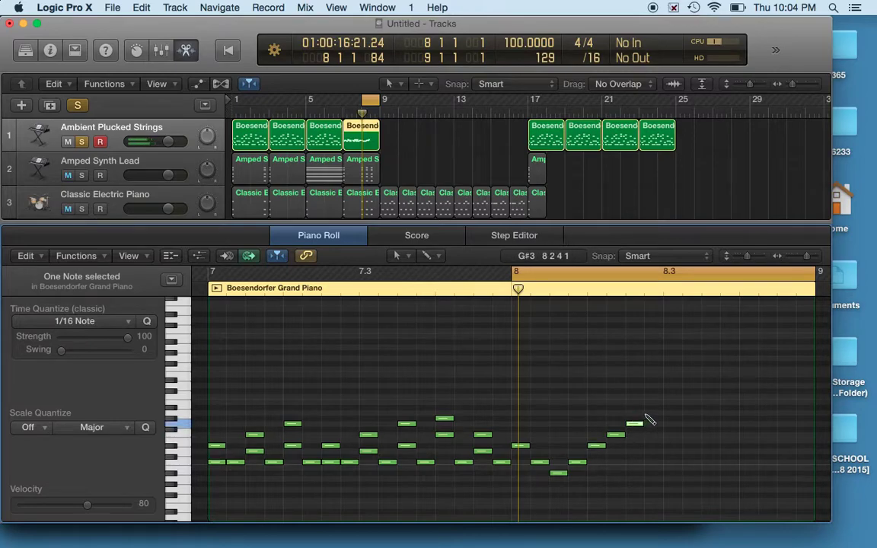
{"action": "left_click", "coordinate": [647, 414]}
{"action": "left_click_drag", "start_coordinate": [653, 413], "coordinate": [653, 407]}
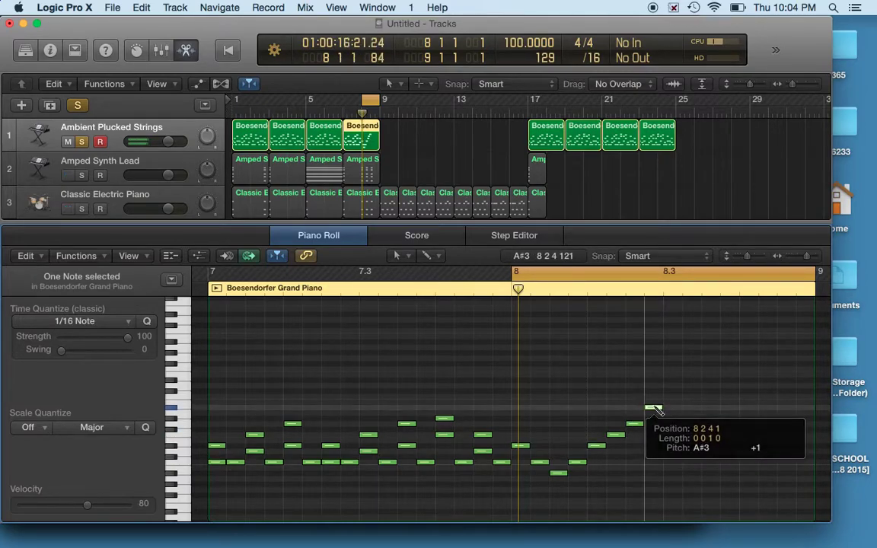
Play back the new bar 8 run several times to check its opening two beats.
{"action": "key", "text": "space"}
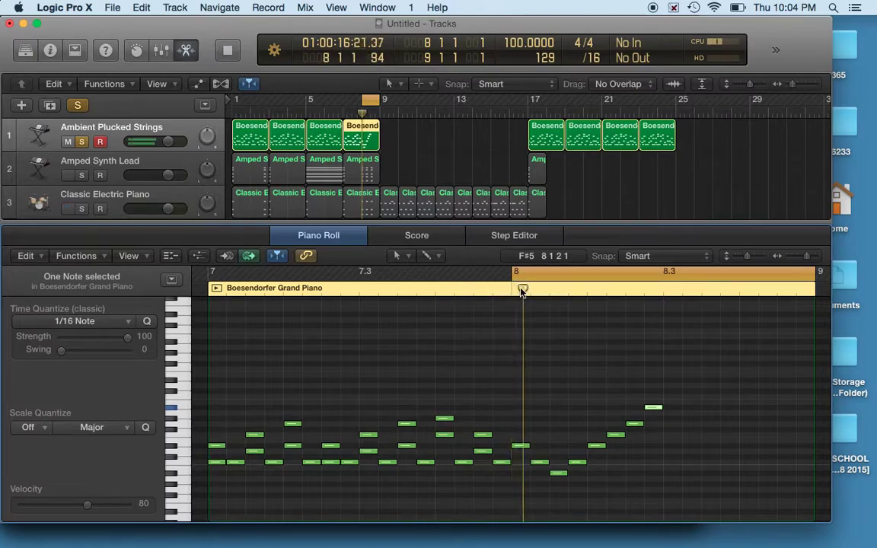
{"action": "key", "text": "space"}
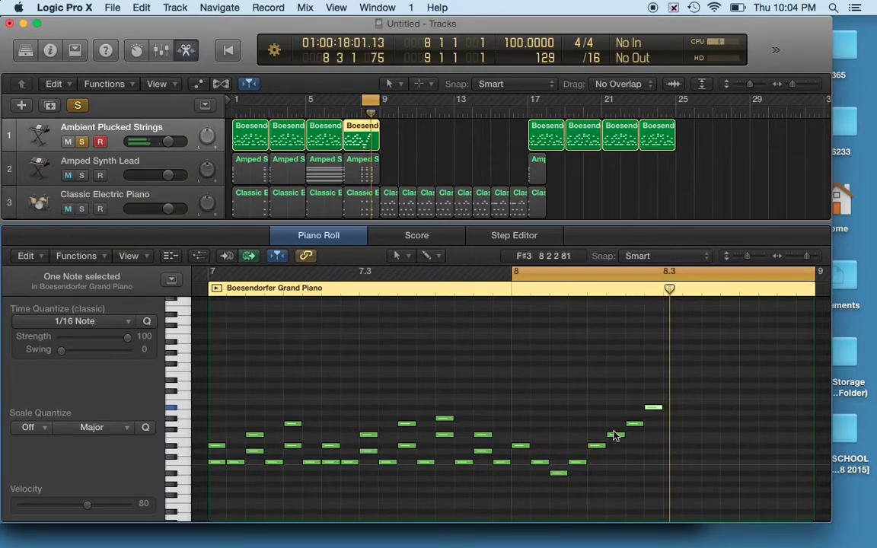
{"action": "key", "text": "space"}
{"action": "key", "text": "space"}
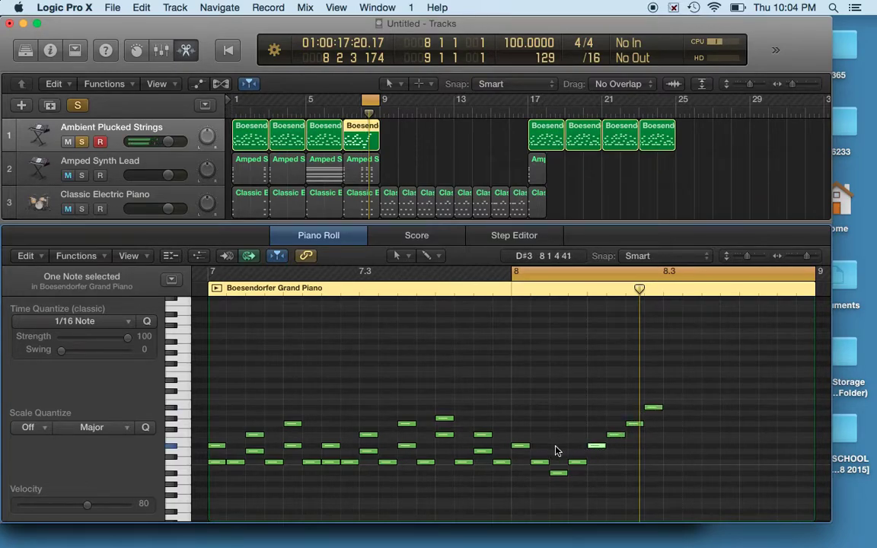
{"action": "key", "text": "space"}
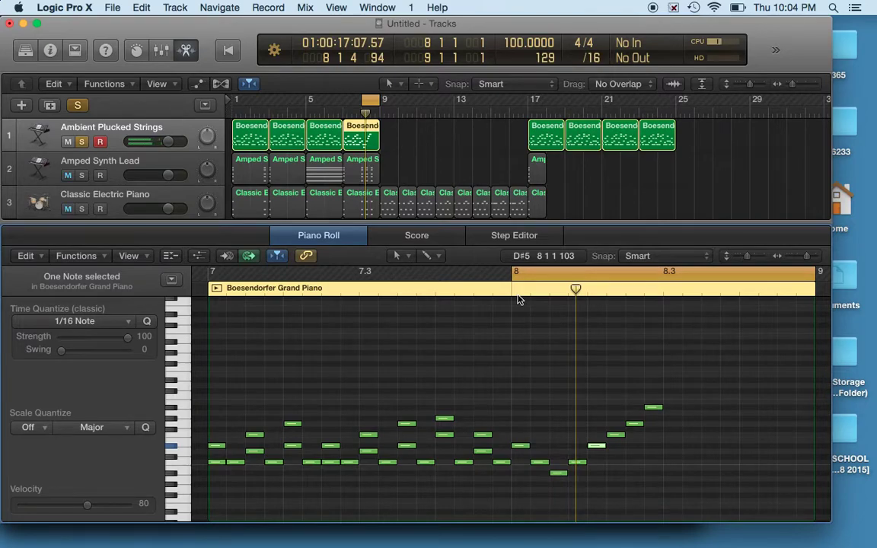
{"action": "key", "text": "space"}
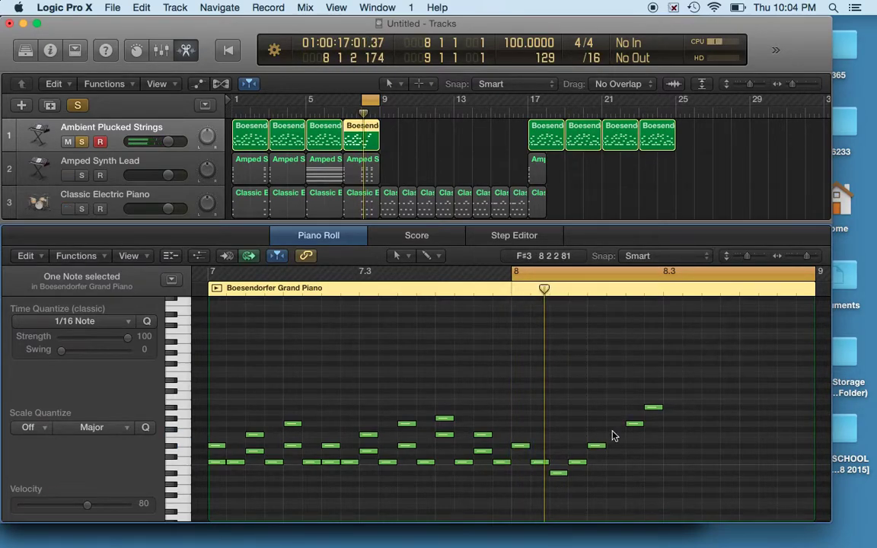
Shift beat 2's G3 and A#3 one sixteenth earlier and complete bar 8 with C4, A#3, G3, F3, G3, A#3, G3, F3, G3.
{"action": "left_click_drag", "start_coordinate": [665, 386], "coordinate": [616, 424]}
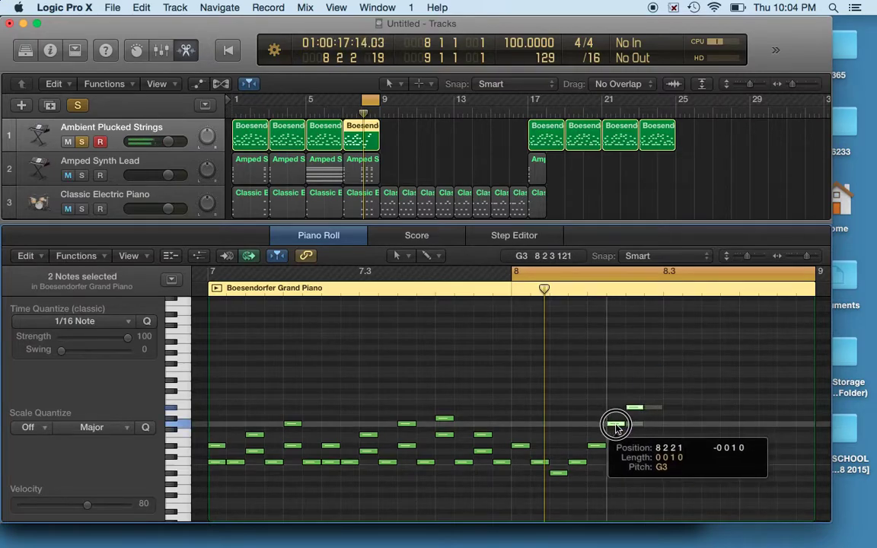
{"action": "left_click", "coordinate": [649, 397]}
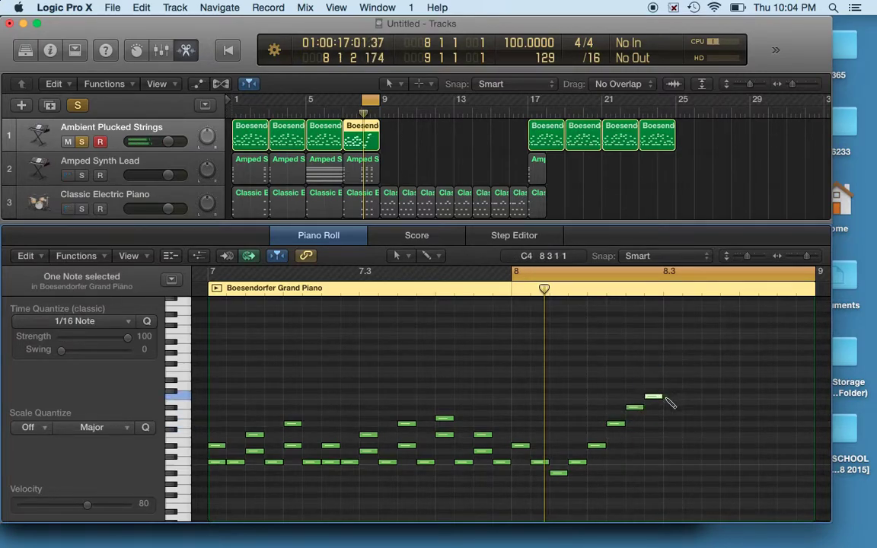
{"action": "left_click", "coordinate": [687, 423]}
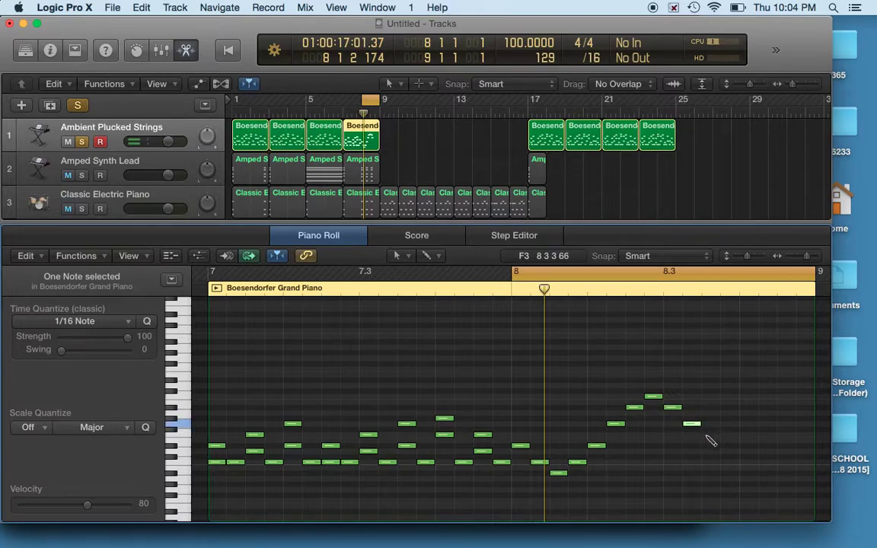
{"action": "left_click", "coordinate": [706, 434]}
{"action": "left_click", "coordinate": [725, 423]}
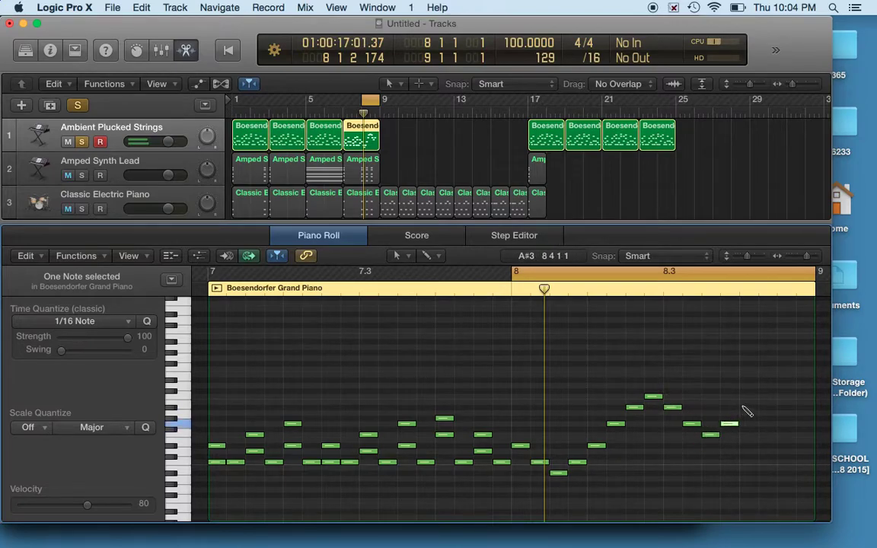
{"action": "left_click", "coordinate": [744, 407]}
{"action": "left_click", "coordinate": [779, 435]}
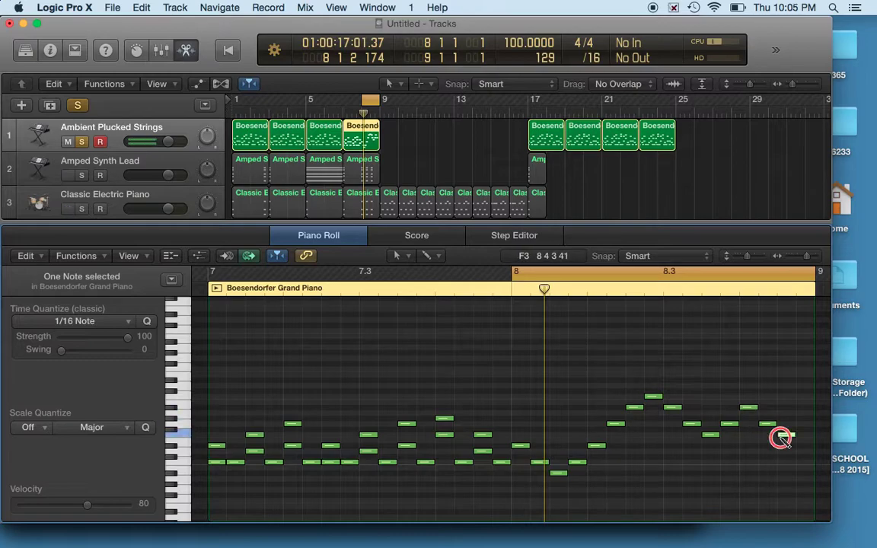
{"action": "left_click", "coordinate": [803, 424]}
Play the finished bar 8 run and set the project tempo to 205.
{"action": "key", "text": "space"}
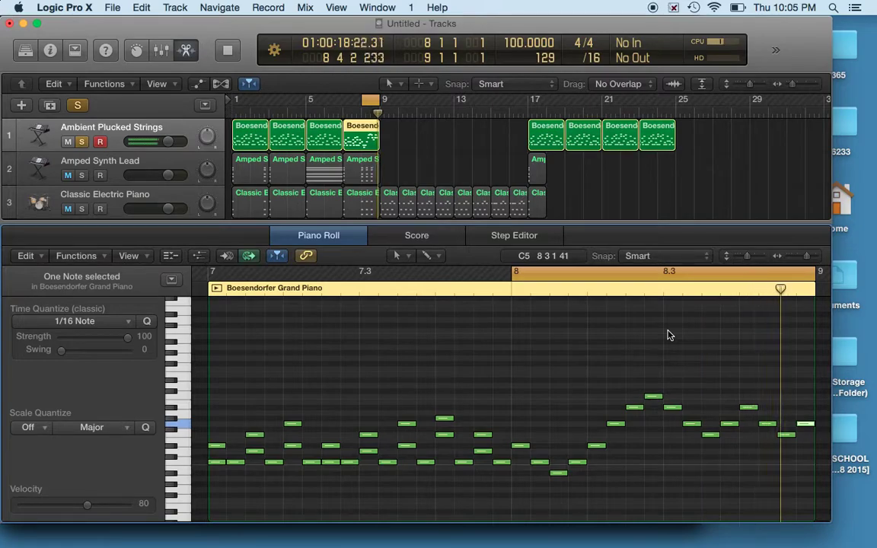
{"action": "double_click", "coordinate": [516, 42]}
{"action": "type", "text": "205"}
{"action": "key", "text": "Return"}
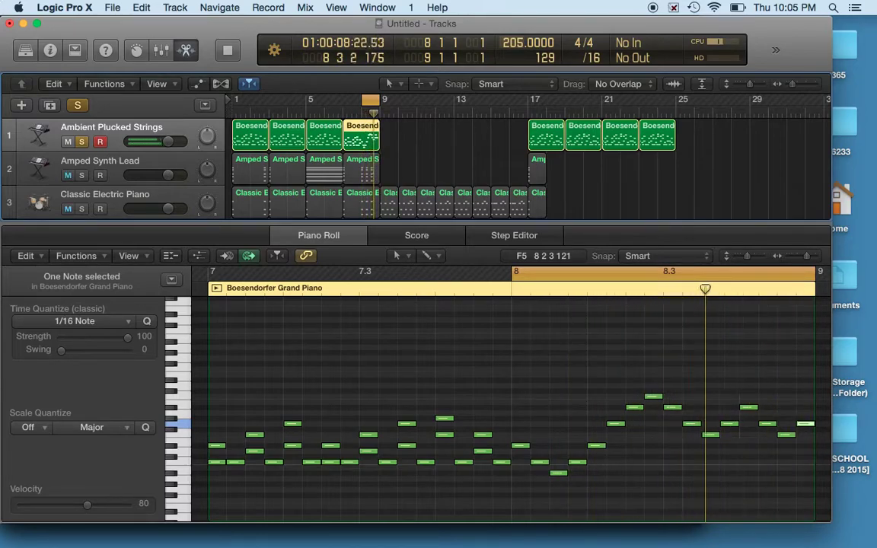
{"action": "key", "text": "space"}
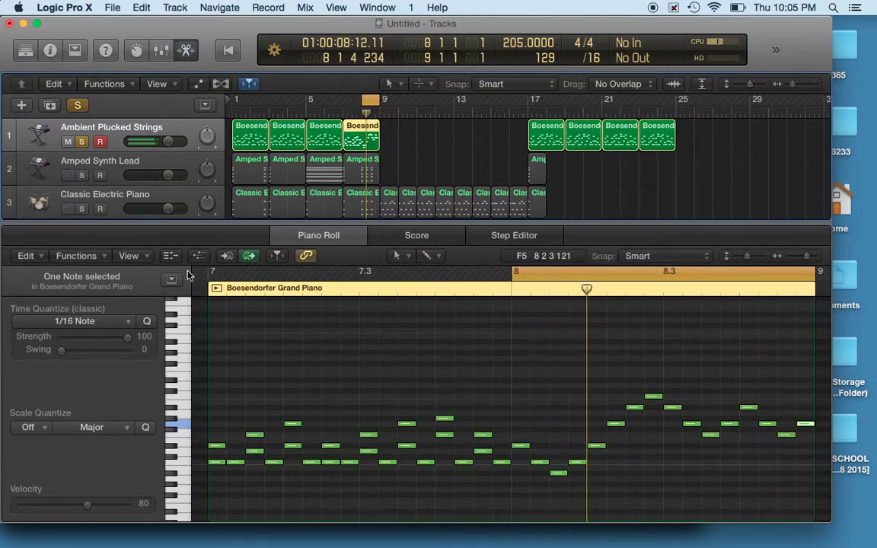
Play the soloed strings region from bar 7 at the new tempo.
{"action": "left_click", "coordinate": [219, 288]}
{"action": "key", "text": "space"}
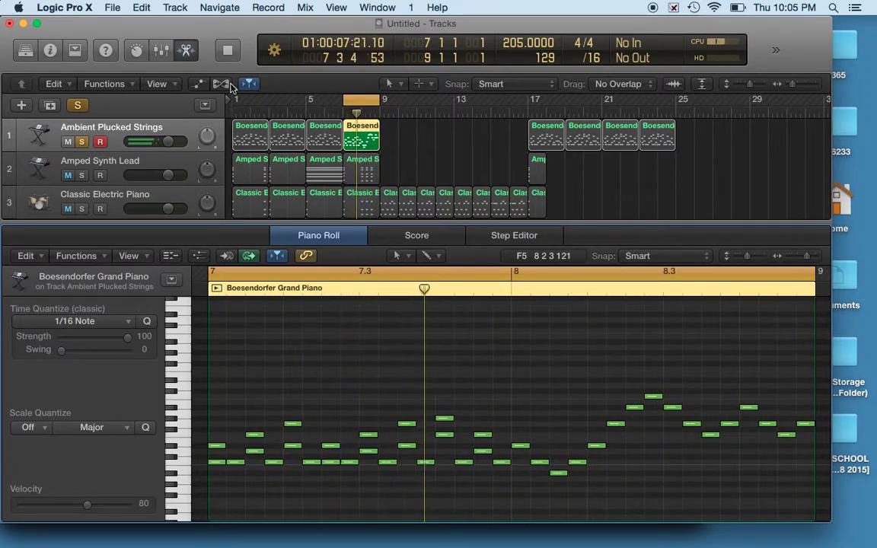
{"action": "left_click", "coordinate": [237, 55]}
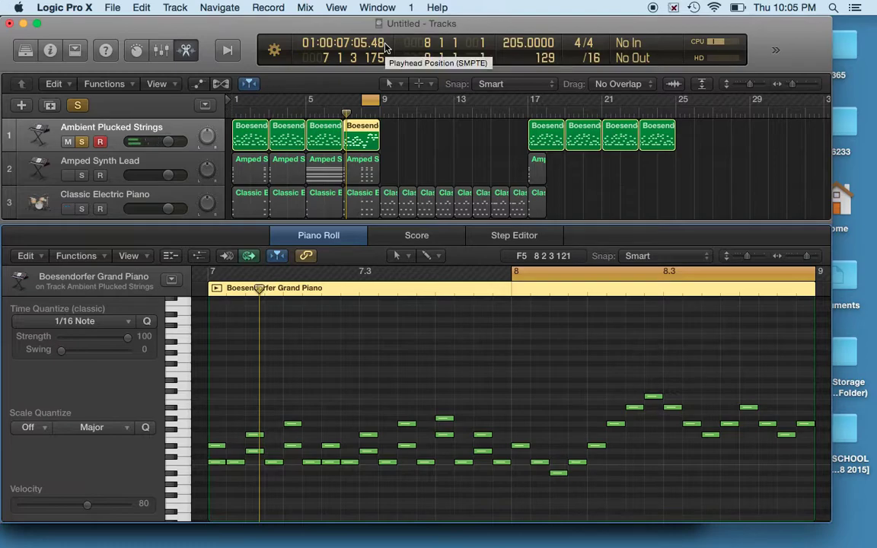
Switch to the browser, replay the opening seconds of the DragonForce video, pause it and return to Logic Pro.
{"action": "key", "text": "super+Tab"}
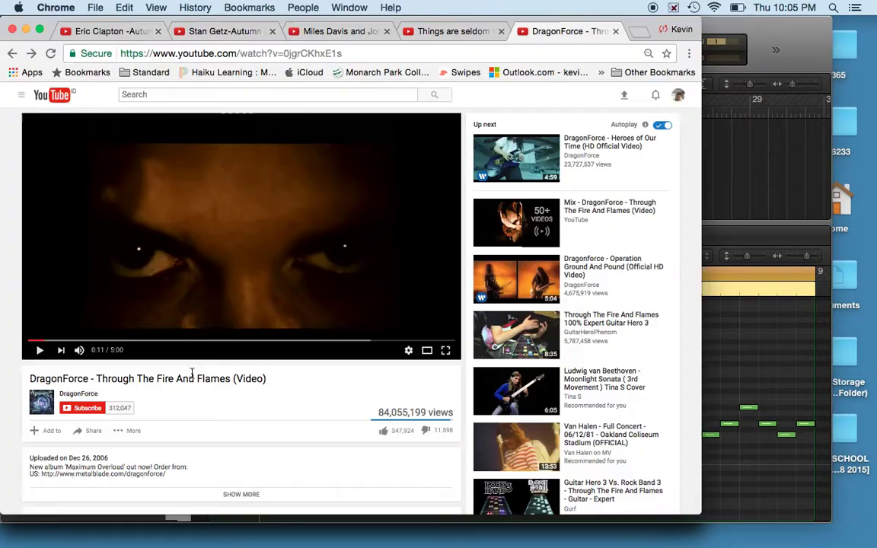
{"action": "left_click", "coordinate": [40, 341]}
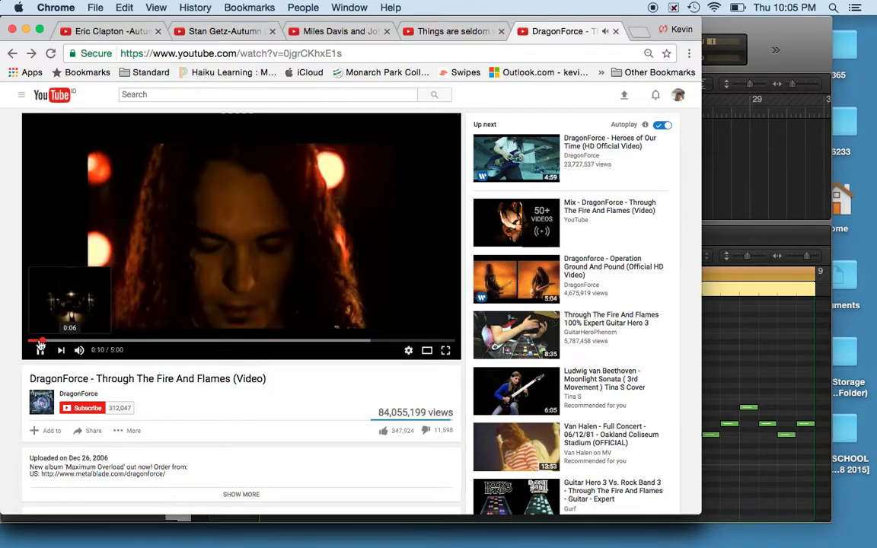
{"action": "left_click", "coordinate": [41, 351]}
{"action": "key", "text": "super+Tab"}
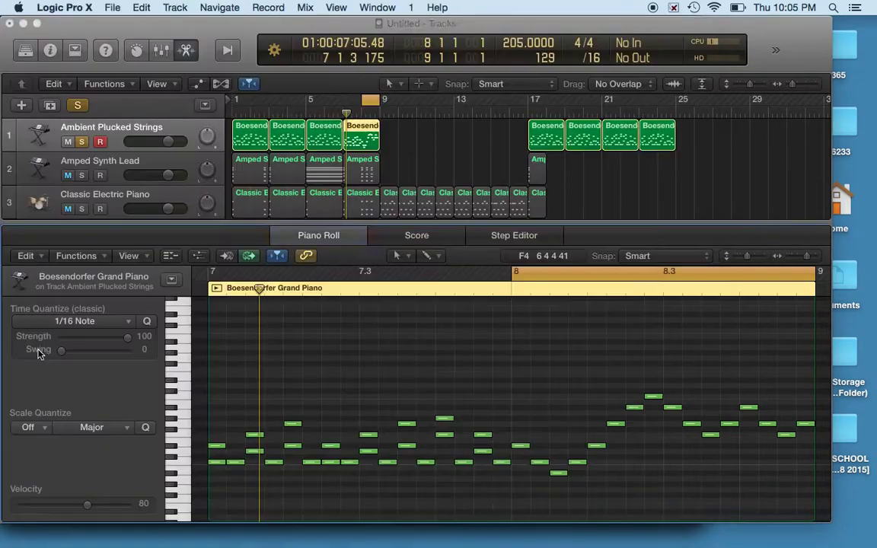
Audition the individual notes in beat 1 of the bar 8 run.
{"action": "scroll", "coordinate": [536, 437], "scroll_direction": "down", "scroll_amount": 5}
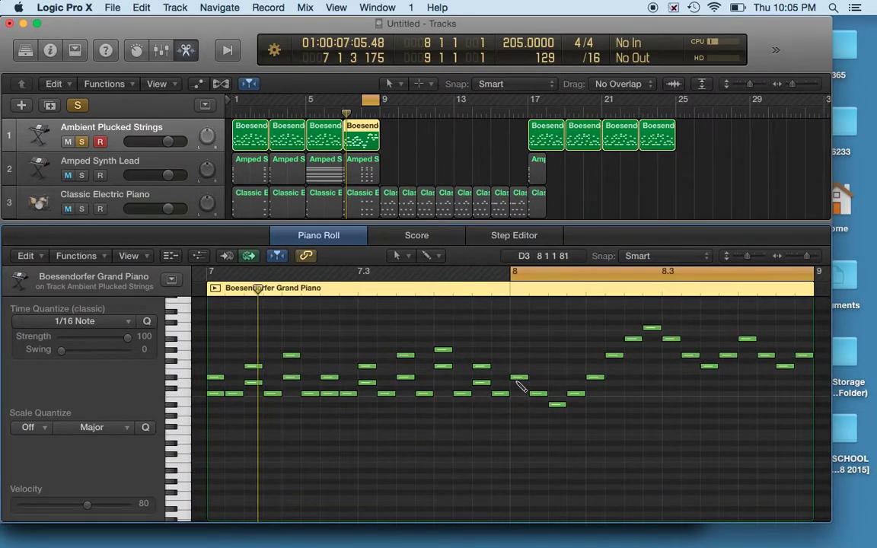
{"action": "left_click", "coordinate": [518, 377]}
{"action": "left_click", "coordinate": [537, 394]}
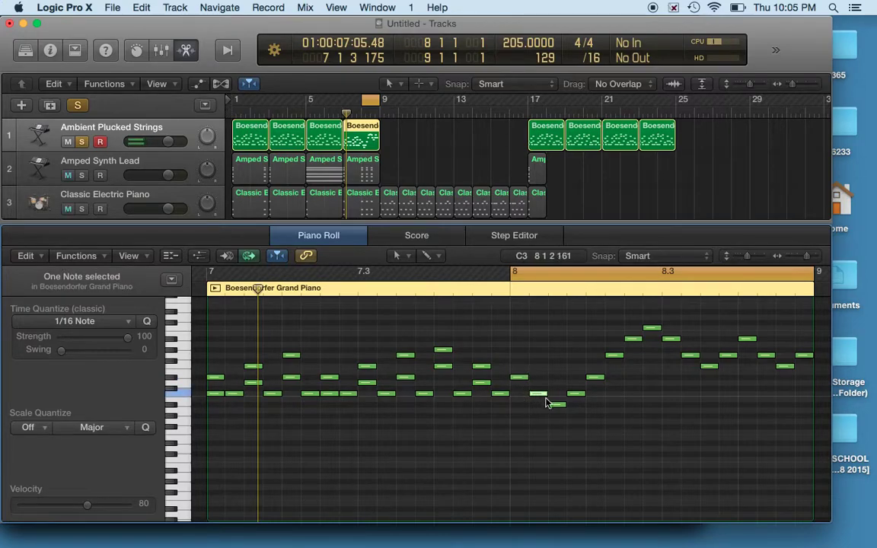
{"action": "left_click", "coordinate": [573, 401]}
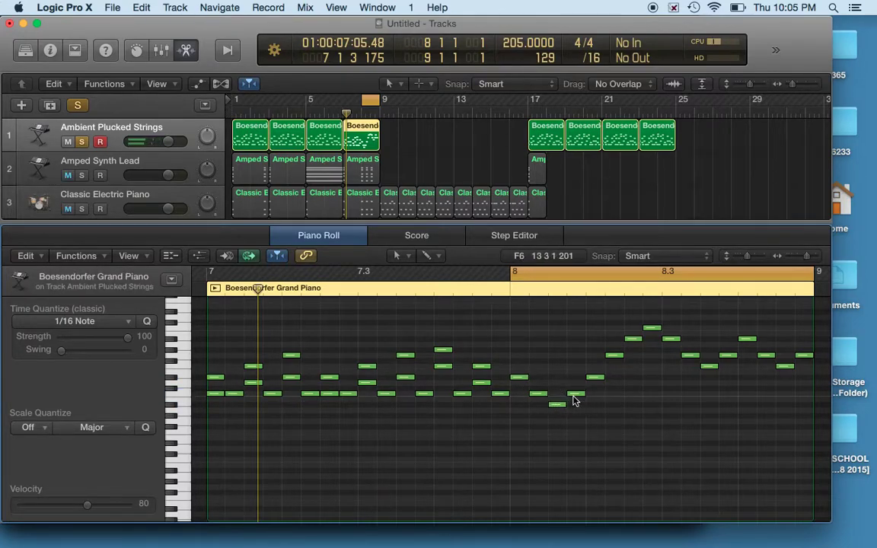
{"action": "left_click", "coordinate": [576, 394]}
Add a lower sixteenth-note harmony from beat 2 of bar 8: A#2, C3, D#3, F3, D#3, C3, A#2, C3, D#3, C3, A#2, C3.
{"action": "left_click", "coordinate": [597, 405]}
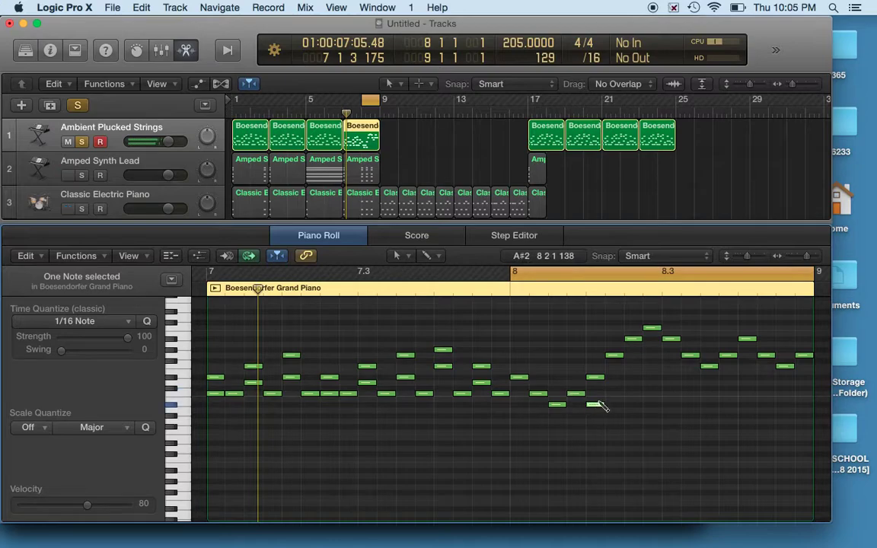
{"action": "left_click", "coordinate": [613, 394]}
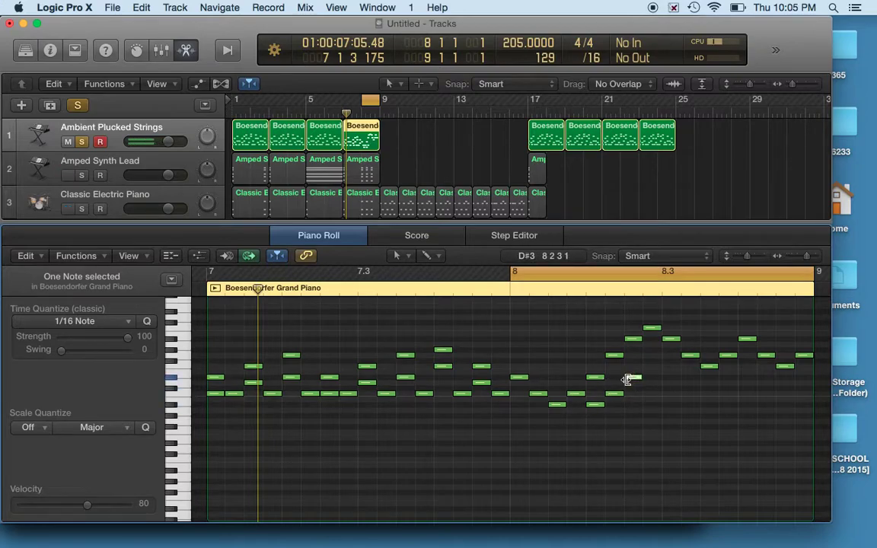
{"action": "left_click", "coordinate": [666, 376]}
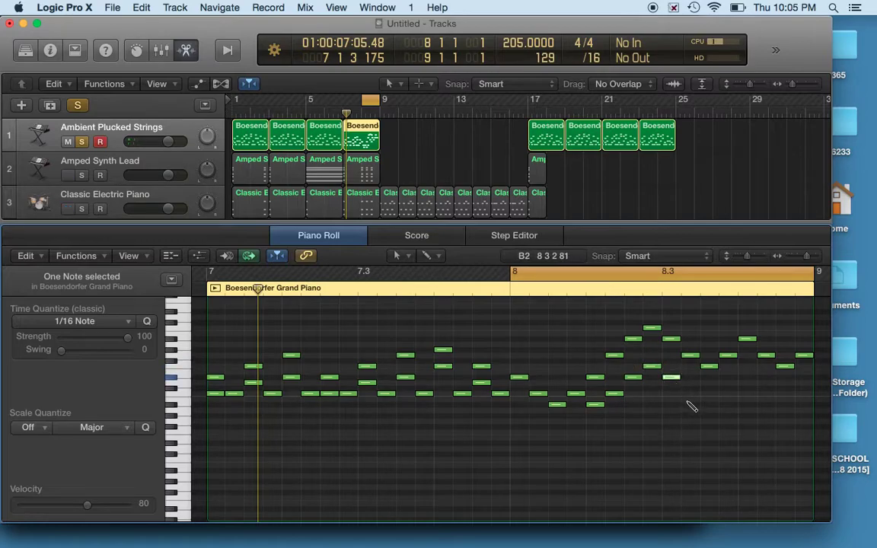
{"action": "left_click", "coordinate": [704, 404]}
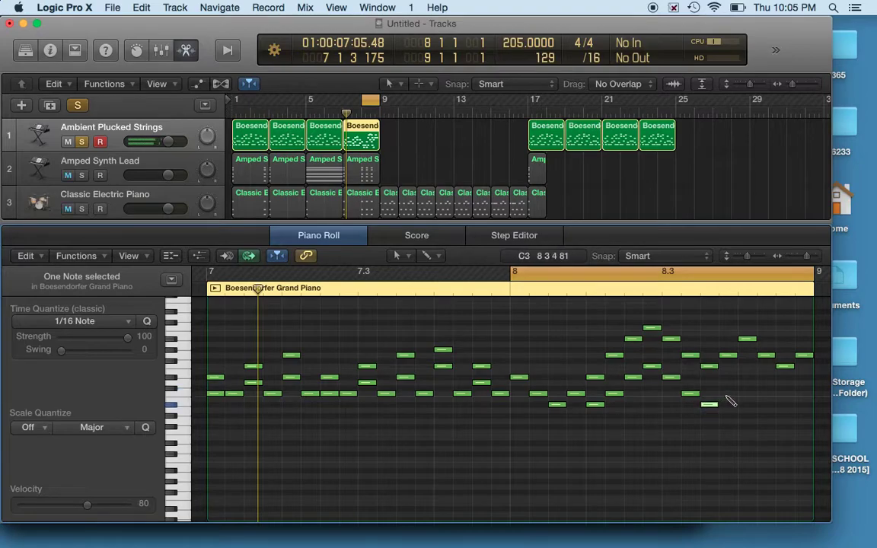
{"action": "left_click", "coordinate": [746, 383]}
{"action": "left_click_drag", "start_coordinate": [744, 384], "coordinate": [746, 378]}
{"action": "left_click", "coordinate": [761, 394]}
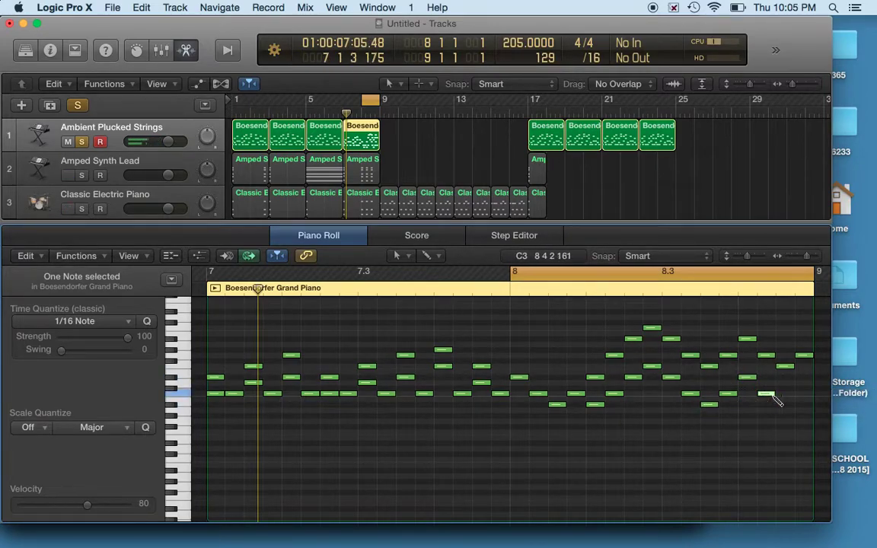
{"action": "left_click", "coordinate": [784, 404]}
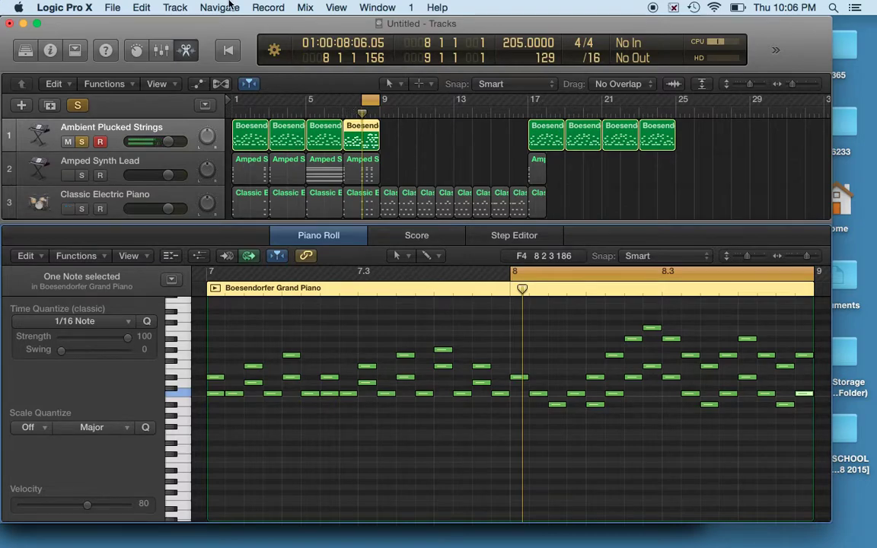
Turn off the cycle and the strings solo, and play the full arrangement from bar 1 with the tracks area enlarged.
{"action": "left_click", "coordinate": [370, 101]}
{"action": "left_click", "coordinate": [232, 110]}
{"action": "key", "text": "space"}
{"action": "left_click_drag", "start_coordinate": [382, 223], "coordinate": [383, 309]}
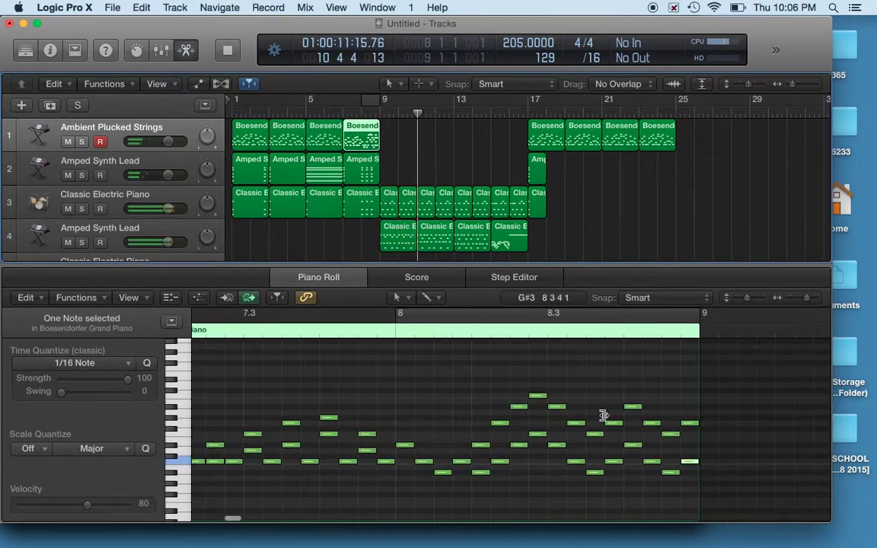
Play the arrangement past bar 21, replay it from bar 1, and view the sustained track 2 region at bar 5.
{"action": "scroll", "coordinate": [605, 419], "scroll_direction": "down", "scroll_amount": 3}
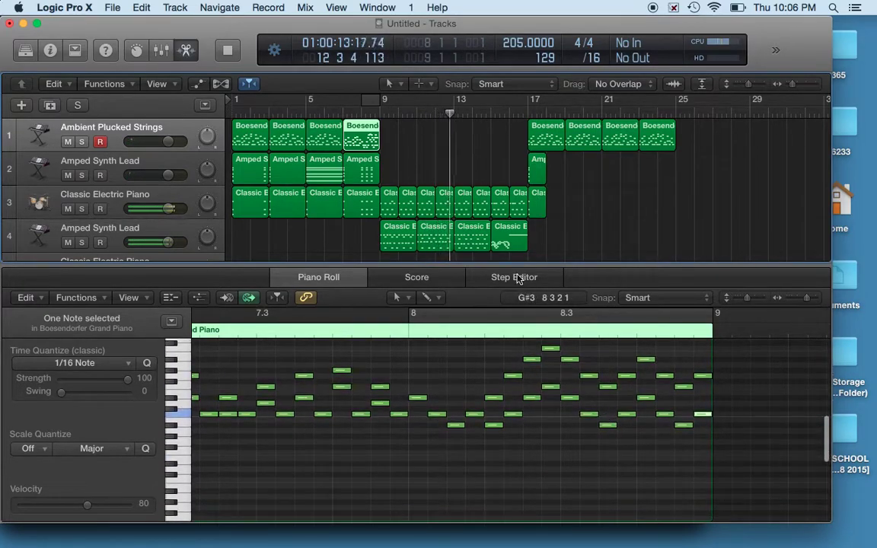
{"action": "left_click_drag", "start_coordinate": [513, 265], "coordinate": [513, 261]}
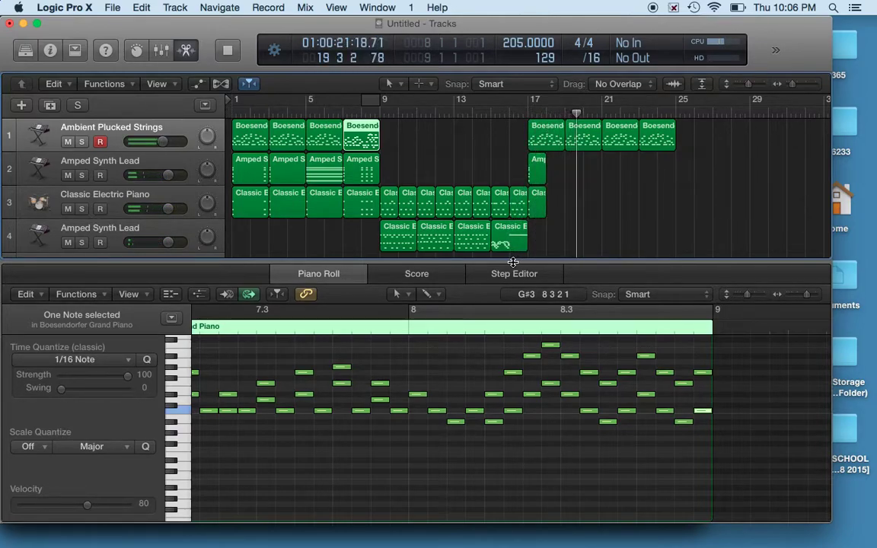
{"action": "key", "text": "space"}
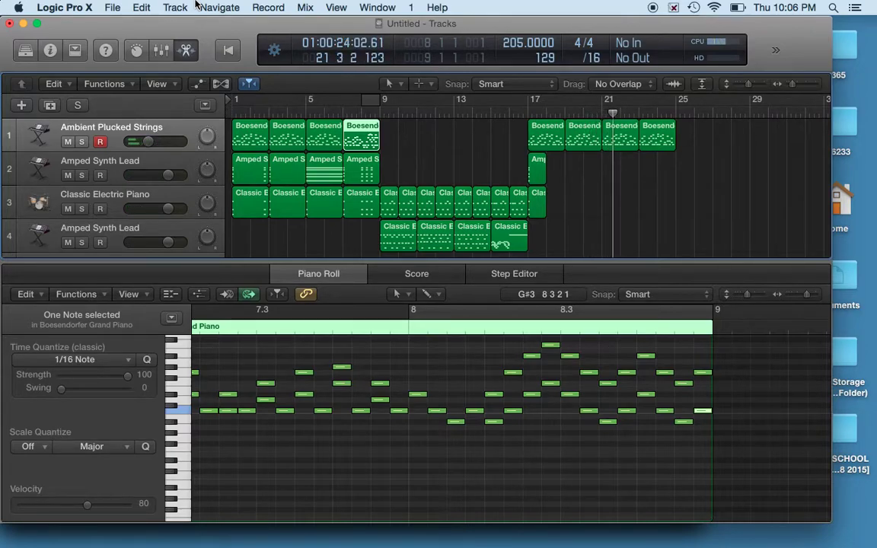
{"action": "key", "text": "Return"}
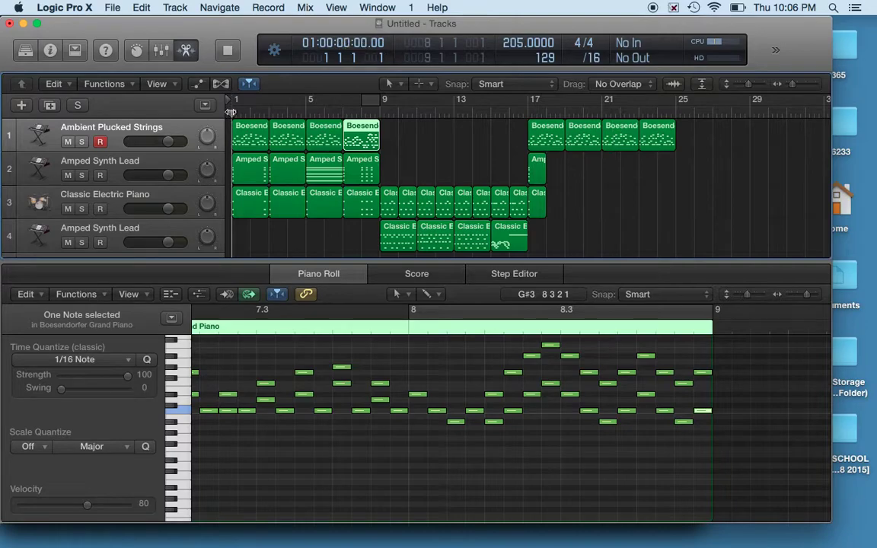
{"action": "key", "text": "space"}
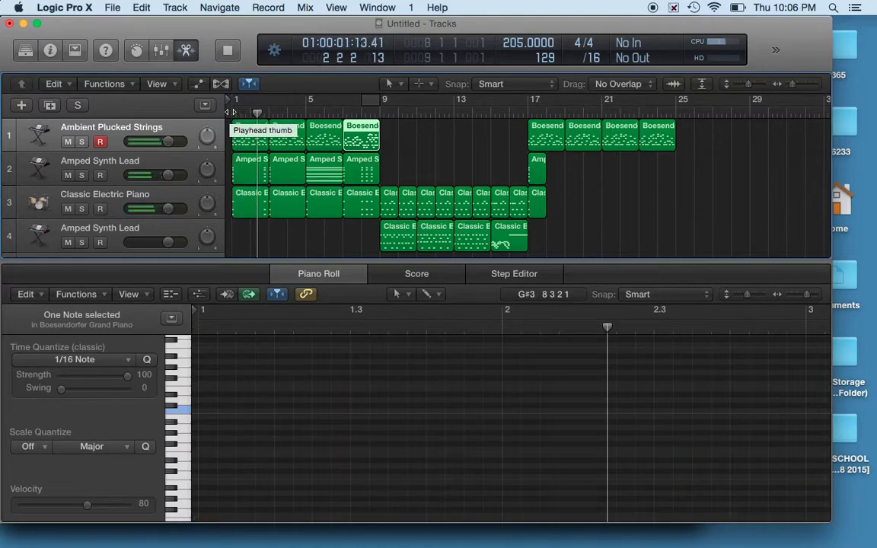
{"action": "left_click", "coordinate": [323, 164]}
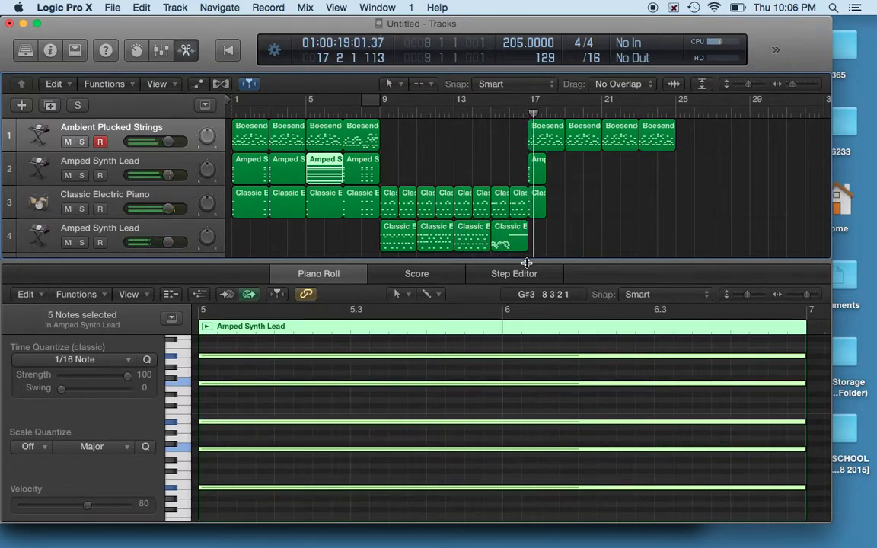
In the bar 15 region of track 4, lower the long bar 16 note to A#4 and shorten it to end just before bar 17.
{"action": "left_click", "coordinate": [518, 228]}
{"action": "scroll", "coordinate": [532, 343], "scroll_direction": "up", "scroll_amount": 5}
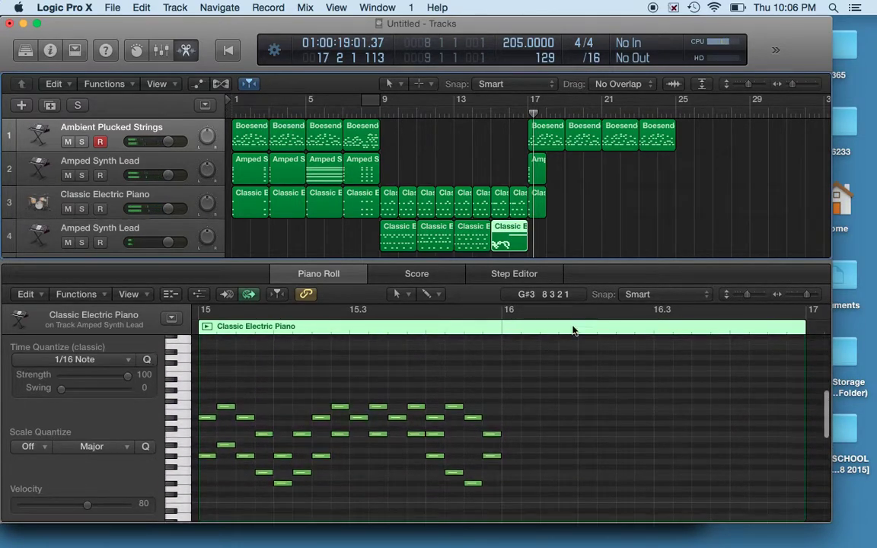
{"action": "left_click_drag", "start_coordinate": [522, 364], "coordinate": [521, 430]}
{"action": "left_click", "coordinate": [440, 328]}
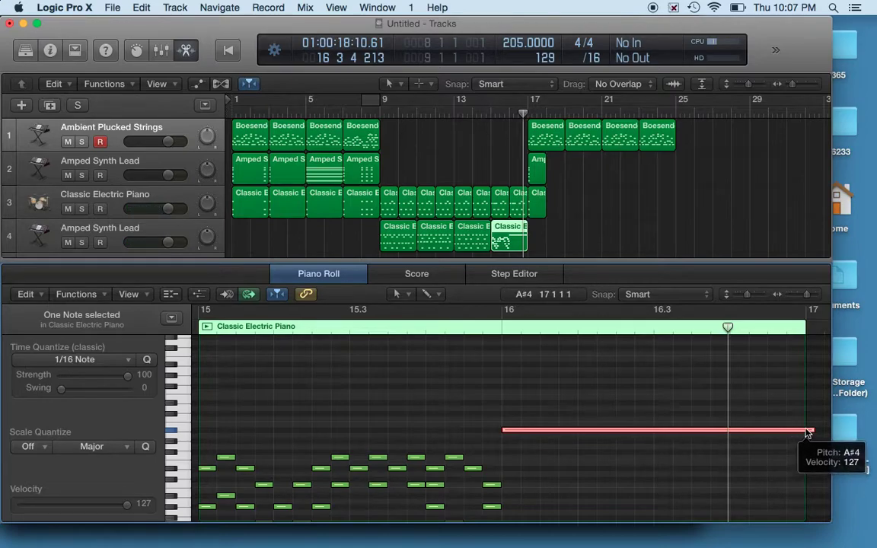
{"action": "left_click_drag", "start_coordinate": [808, 431], "coordinate": [788, 431]}
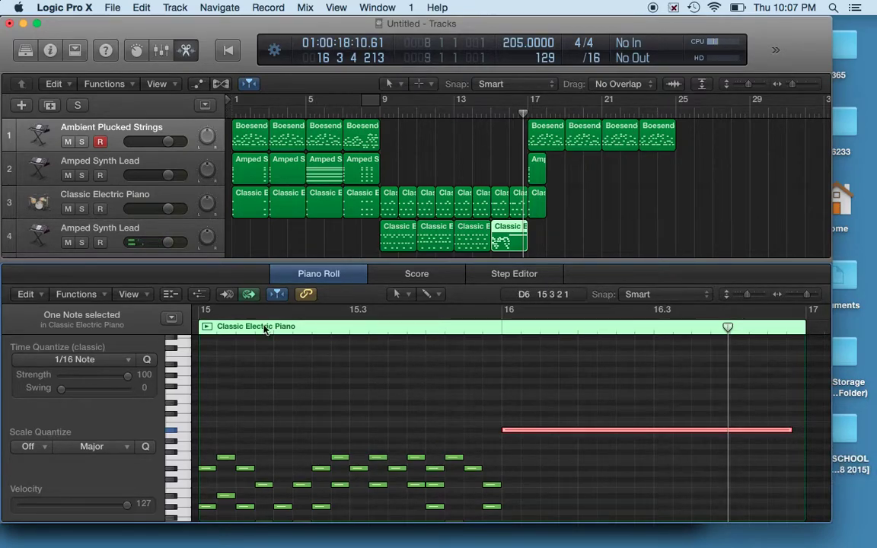
Loop and solo the bar 15–16 region of track 4, stop playback, and audition its long bar 16 note.
{"action": "left_click", "coordinate": [209, 328]}
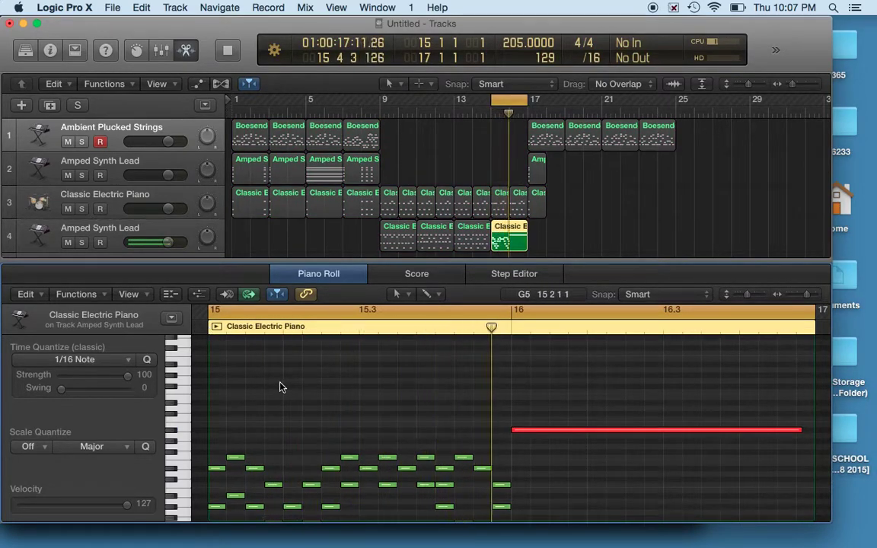
{"action": "key", "text": "space"}
{"action": "left_click", "coordinate": [530, 432]}
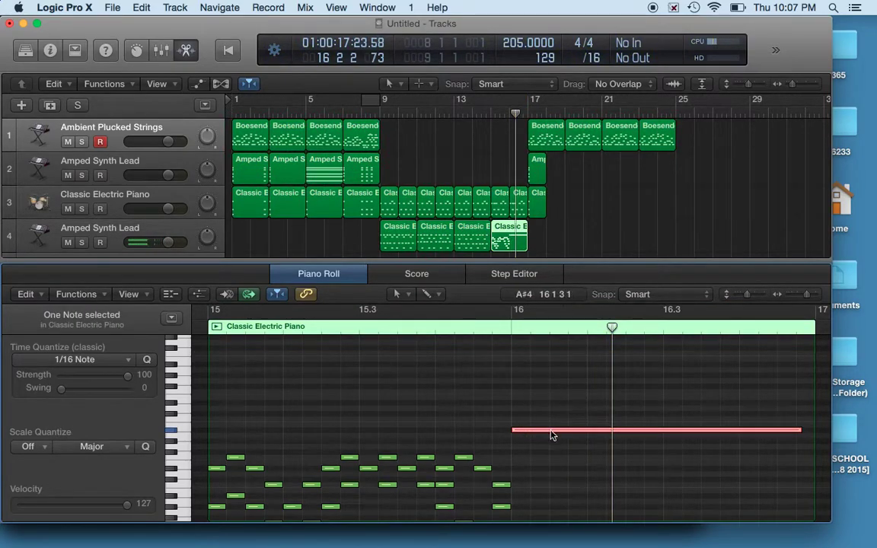
{"action": "left_click", "coordinate": [549, 432]}
Reopen the bar 15 region of track 4 in an enlarged Piano Roll and display its controller lane set to Decay.
{"action": "left_click", "coordinate": [136, 51]}
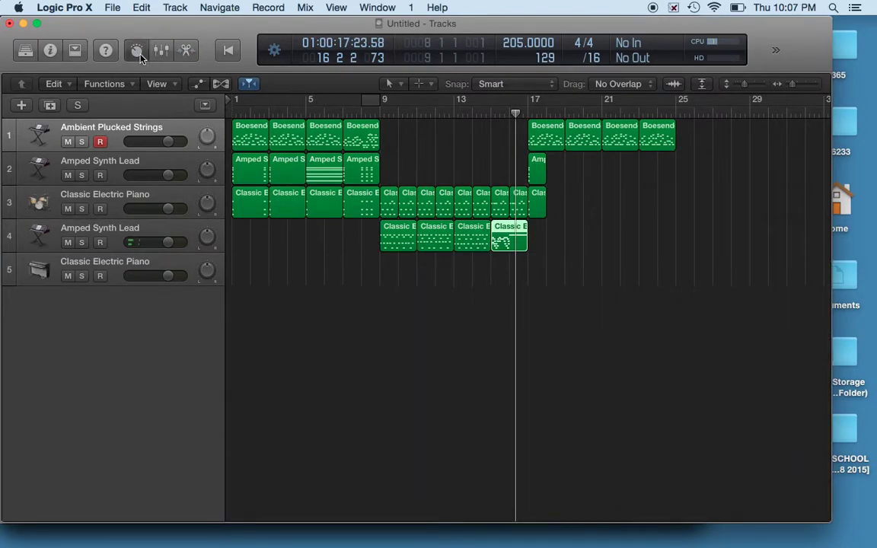
{"action": "left_click", "coordinate": [501, 236]}
{"action": "double_click", "coordinate": [501, 236]}
{"action": "left_click_drag", "start_coordinate": [276, 262], "coordinate": [280, 193]}
{"action": "left_click", "coordinate": [198, 225]}
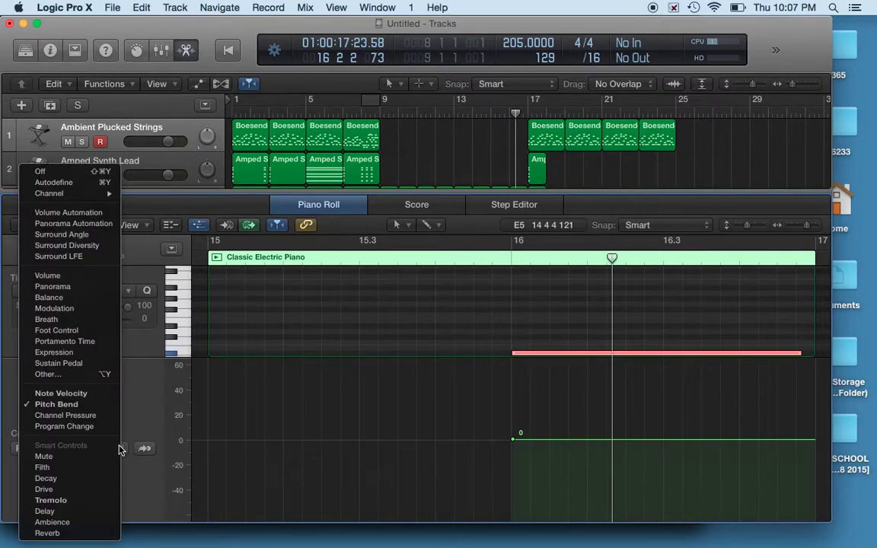
{"action": "left_click", "coordinate": [46, 477]}
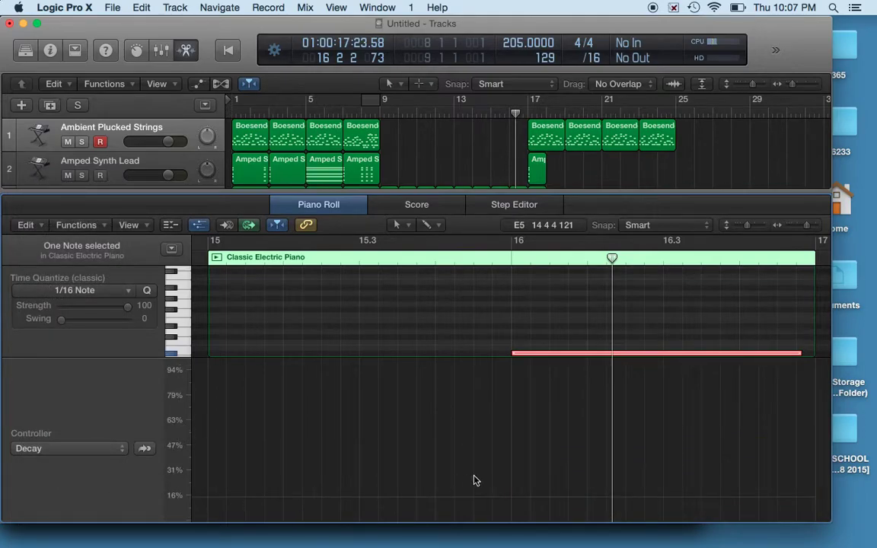
Add a Decay point at the start of bar 16, raise it to 100%, and play the change.
{"action": "left_click", "coordinate": [510, 498]}
{"action": "left_click_drag", "start_coordinate": [513, 498], "coordinate": [514, 355]}
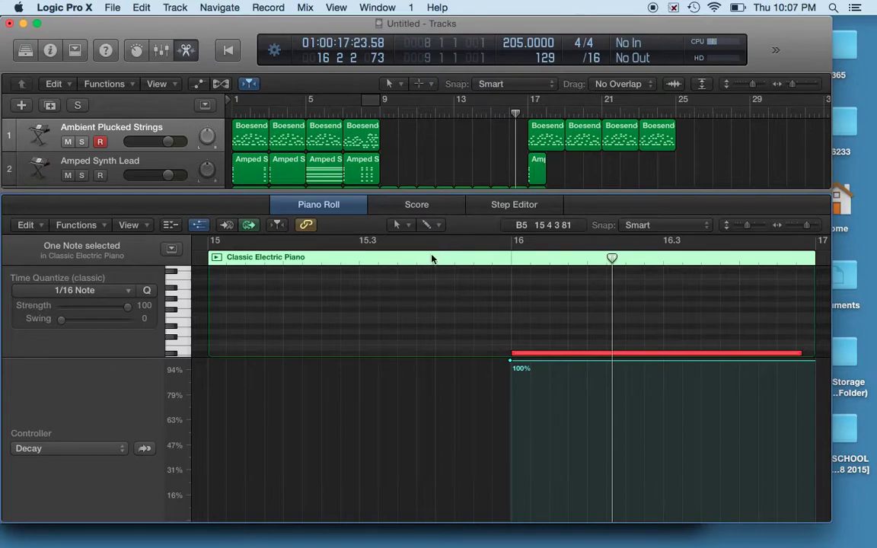
{"action": "key", "text": "space"}
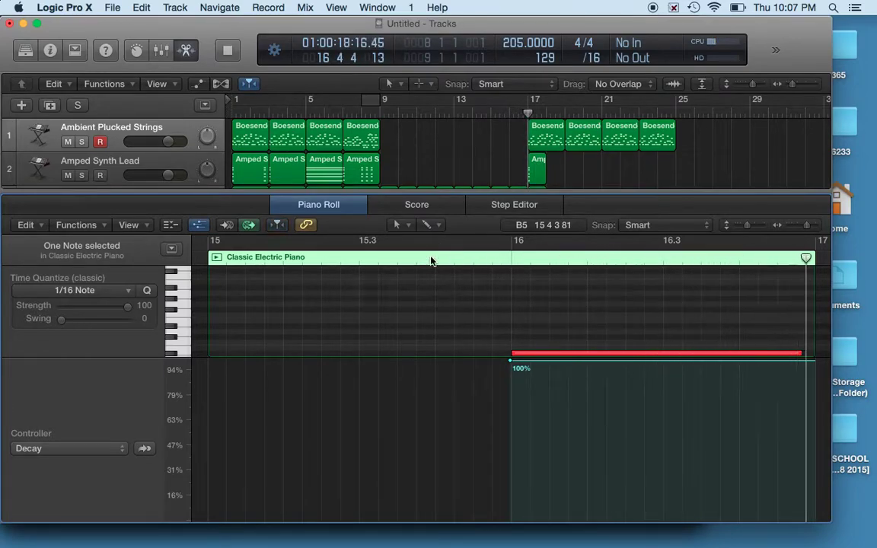
{"action": "key", "text": "space"}
Replay bars 15 and 16 to check the long note with the Decay setting, and select the A#4 note.
{"action": "scroll", "coordinate": [549, 342], "scroll_direction": "down", "scroll_amount": 3}
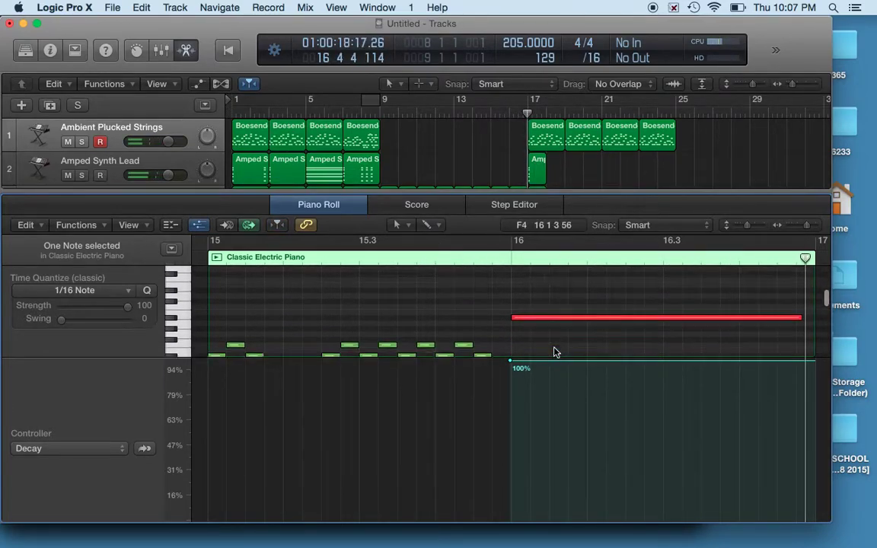
{"action": "left_click_drag", "start_coordinate": [548, 305], "coordinate": [548, 283]}
{"action": "scroll", "coordinate": [541, 325], "scroll_direction": "down", "scroll_amount": 4}
{"action": "scroll", "coordinate": [542, 325], "scroll_direction": "up", "scroll_amount": 6}
{"action": "left_click", "coordinate": [492, 258]}
{"action": "left_click_drag", "start_coordinate": [491, 258], "coordinate": [691, 258]}
{"action": "double_click", "coordinate": [388, 256]}
{"action": "key", "text": "space"}
{"action": "scroll", "coordinate": [533, 339], "scroll_direction": "up", "scroll_amount": 3}
{"action": "scroll", "coordinate": [548, 341], "scroll_direction": "down", "scroll_amount": 3}
{"action": "left_click", "coordinate": [532, 296]}
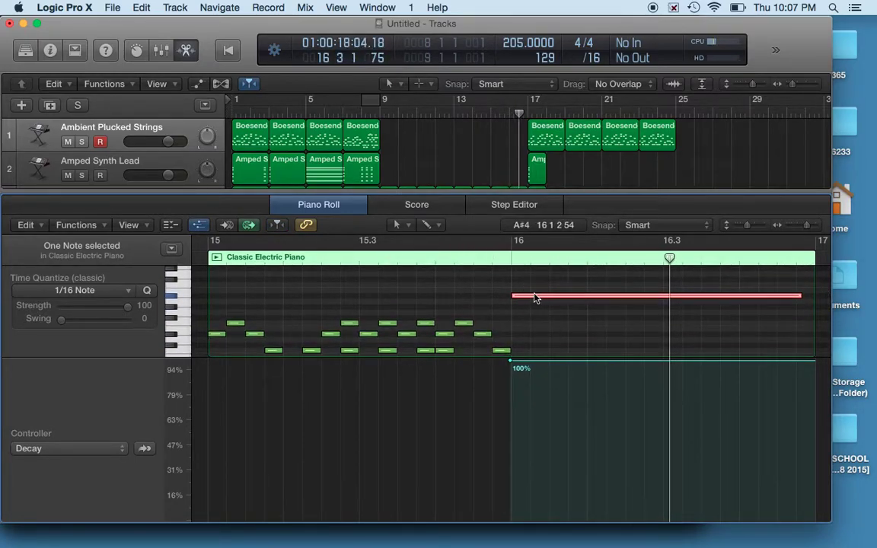
Switch the controller lane to Pitch Bend and add a point of value 67 near the start of bar 16.
{"action": "left_click", "coordinate": [115, 449]}
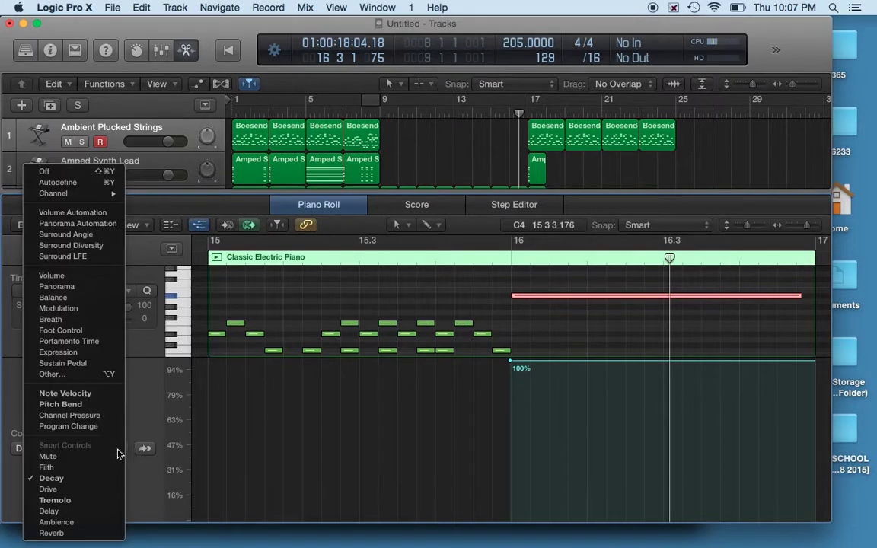
{"action": "left_click", "coordinate": [76, 404]}
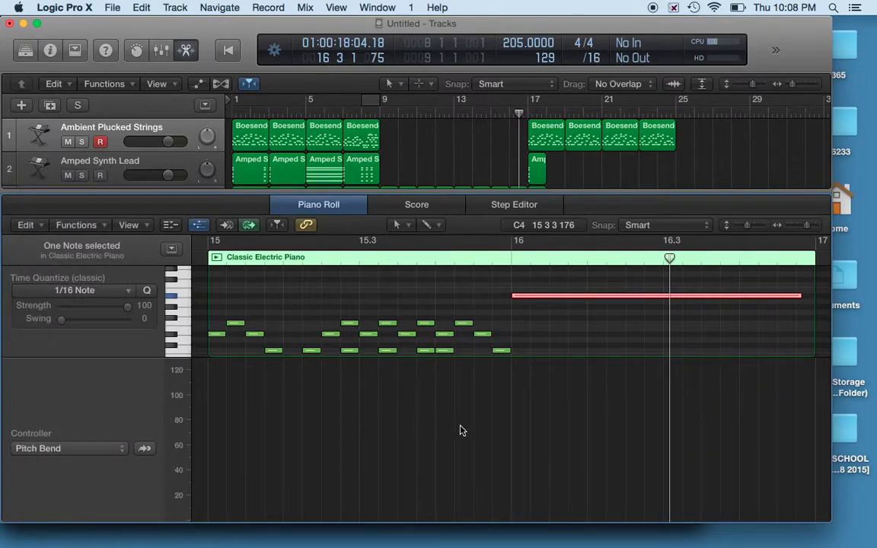
{"action": "left_click", "coordinate": [515, 436]}
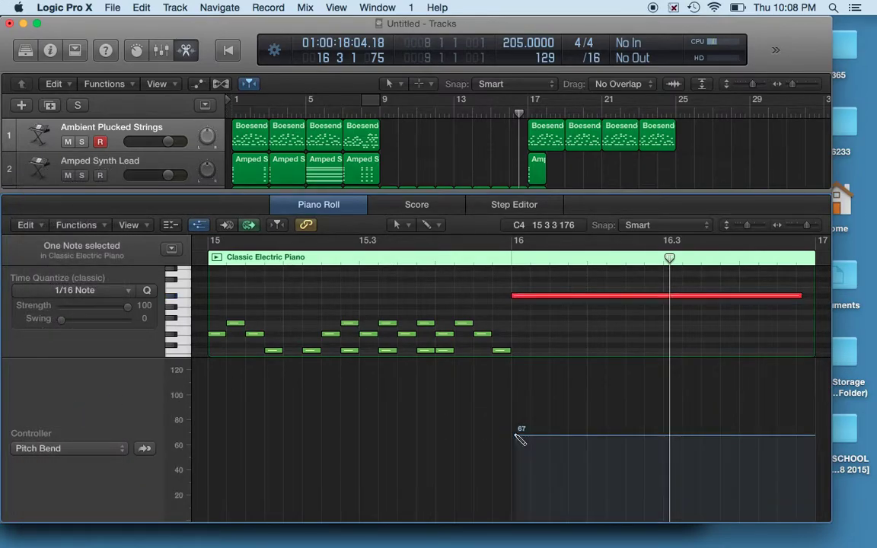
{"action": "left_click_drag", "start_coordinate": [515, 437], "coordinate": [522, 435]}
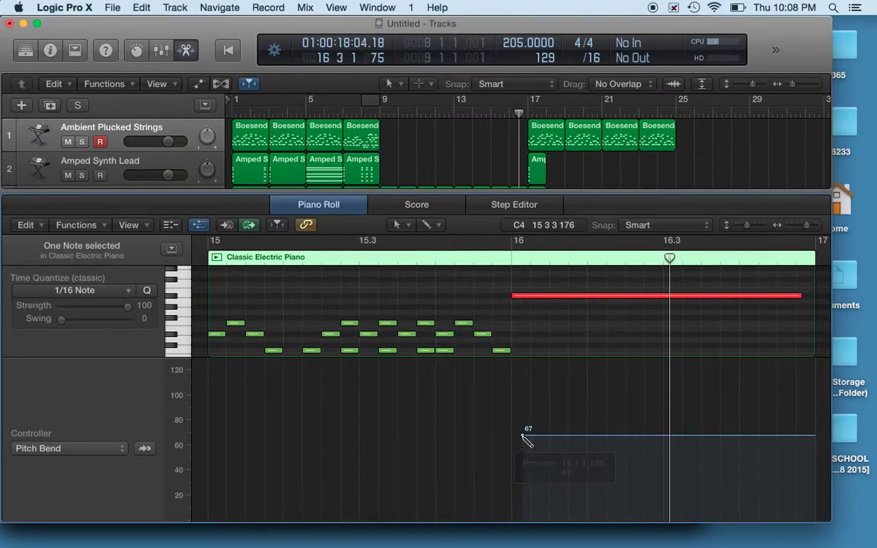
Extend the Pitch Bend curve into a zigzag over the first half of bar 16, alternating high and low from 120 to 113, and play it.
{"action": "left_click", "coordinate": [551, 369]}
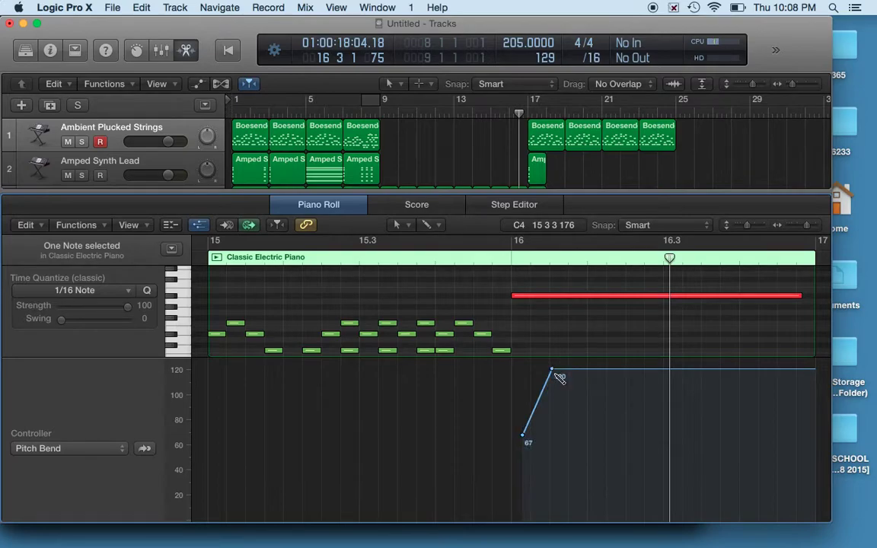
{"action": "left_click", "coordinate": [567, 501]}
{"action": "left_click", "coordinate": [586, 387]}
{"action": "left_click", "coordinate": [602, 471]}
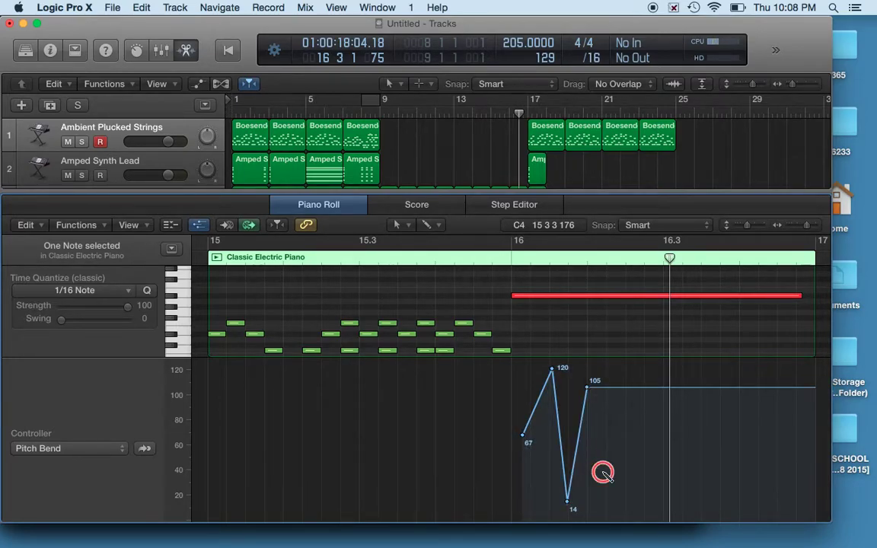
{"action": "left_click", "coordinate": [616, 386]}
{"action": "left_click", "coordinate": [628, 485]}
{"action": "left_click", "coordinate": [662, 378]}
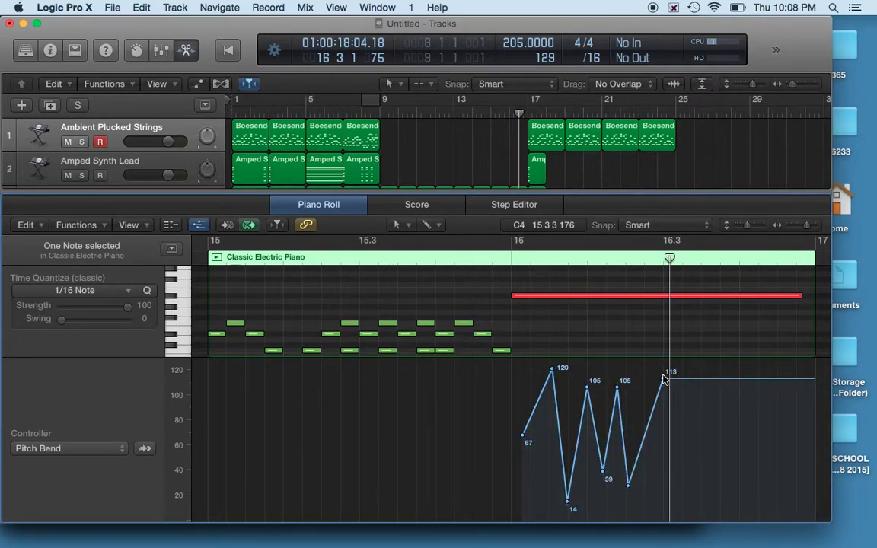
{"action": "left_click", "coordinate": [510, 261]}
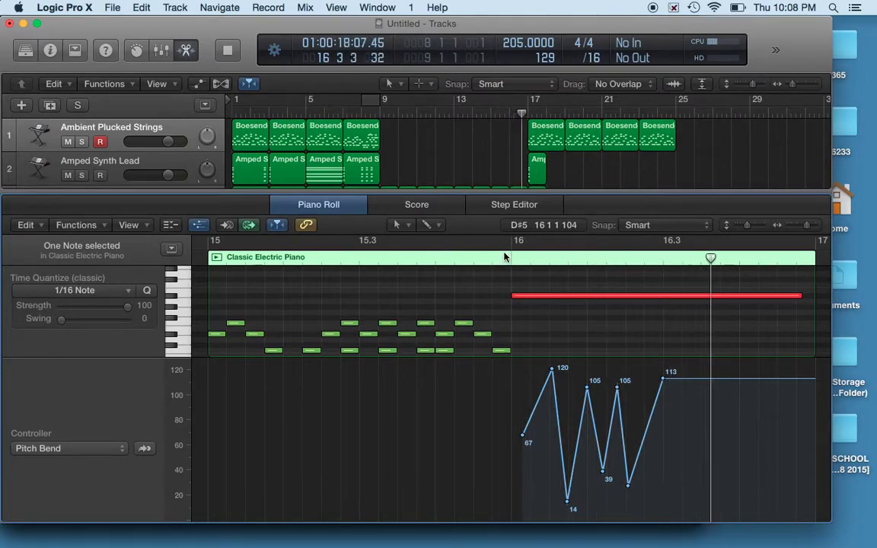
Raise the first Pitch Bend point to 127 and replay the transition into bar 16.
{"action": "left_click_drag", "start_coordinate": [524, 439], "coordinate": [523, 353]}
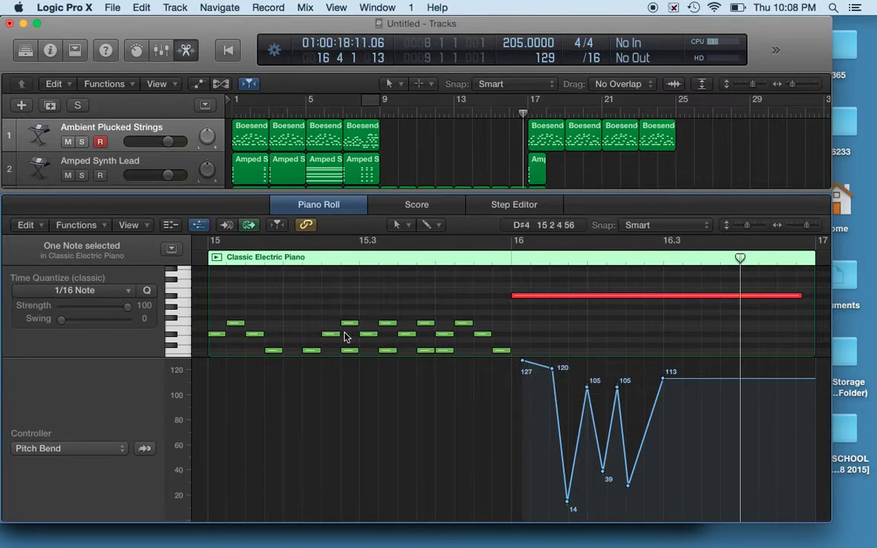
{"action": "key", "text": "space"}
{"action": "left_click", "coordinate": [467, 257]}
{"action": "key", "text": "space"}
{"action": "key", "text": "space"}
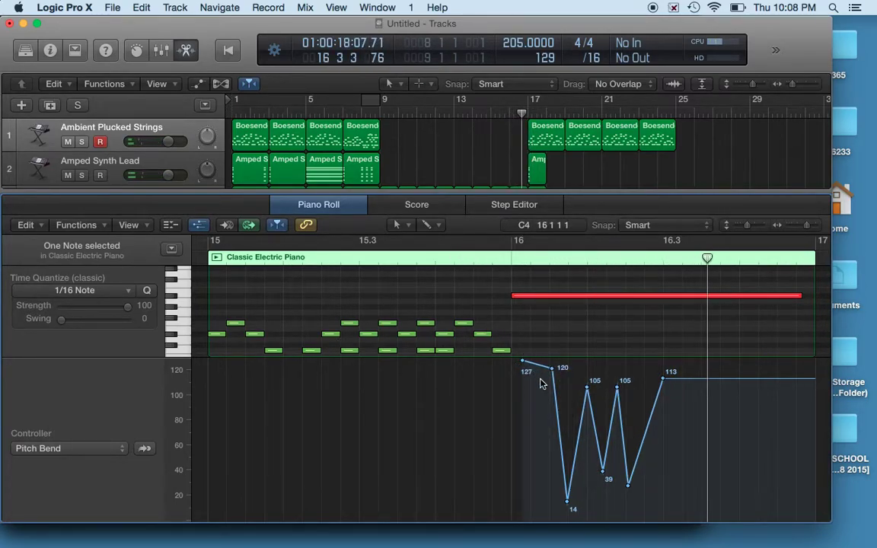
Undo the Pitch Bend edits in bar 16 back to the single starting point.
{"action": "key", "text": "super+z"}
{"action": "key", "text": "super+z"}
{"action": "key", "text": "super+z"}
{"action": "key", "text": "super+z"}
{"action": "key", "text": "super+z"}
{"action": "key", "text": "super+z"}
{"action": "key", "text": "super+z"}
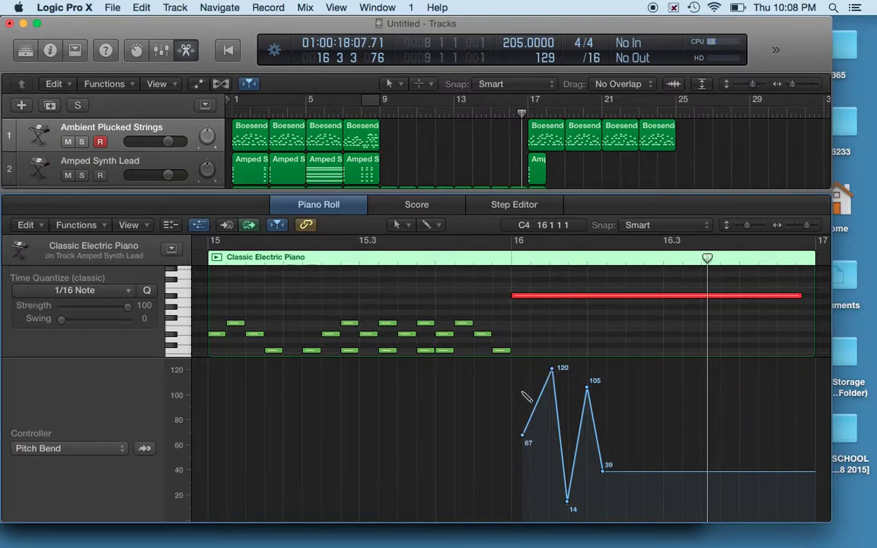
{"action": "key", "text": "super+z"}
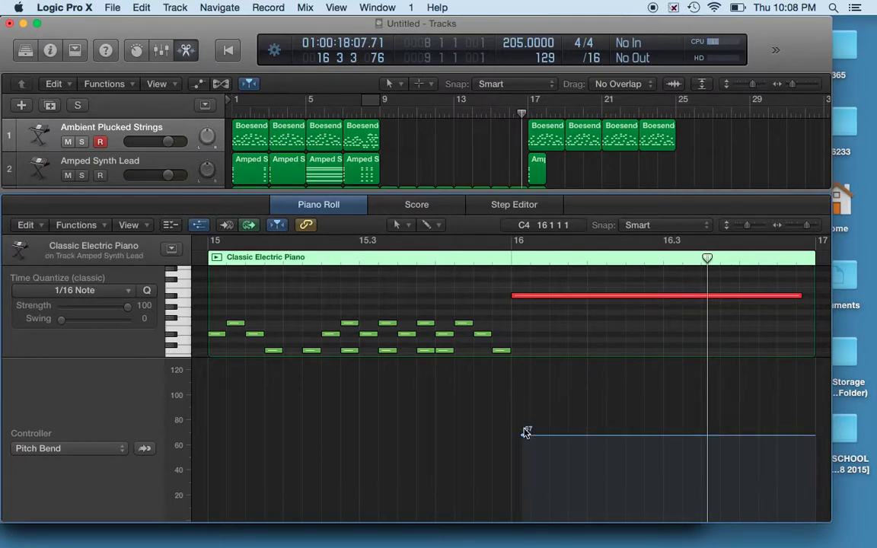
Lower the starting Pitch Bend point to 11, ramp up to 123 in beat 4 of bar 16, and play the bend.
{"action": "left_click_drag", "start_coordinate": [525, 432], "coordinate": [523, 507]}
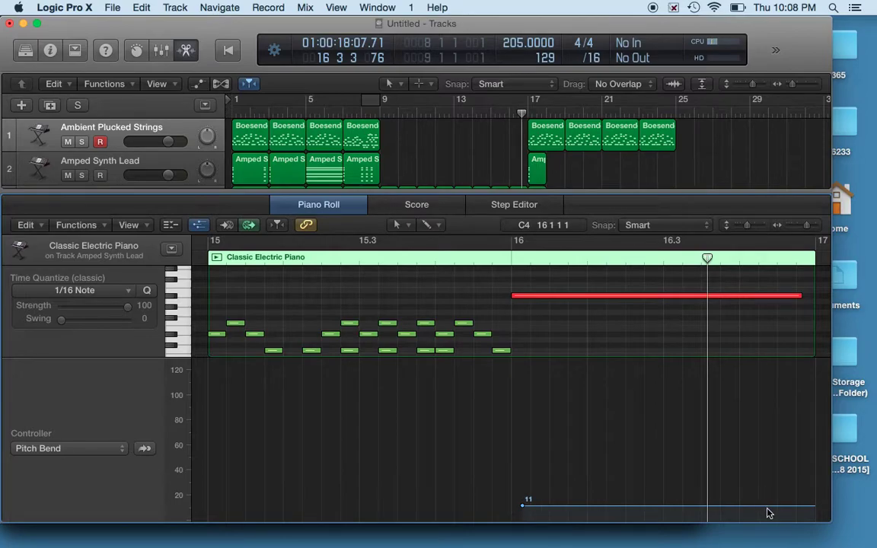
{"action": "left_click_drag", "start_coordinate": [767, 512], "coordinate": [767, 367]}
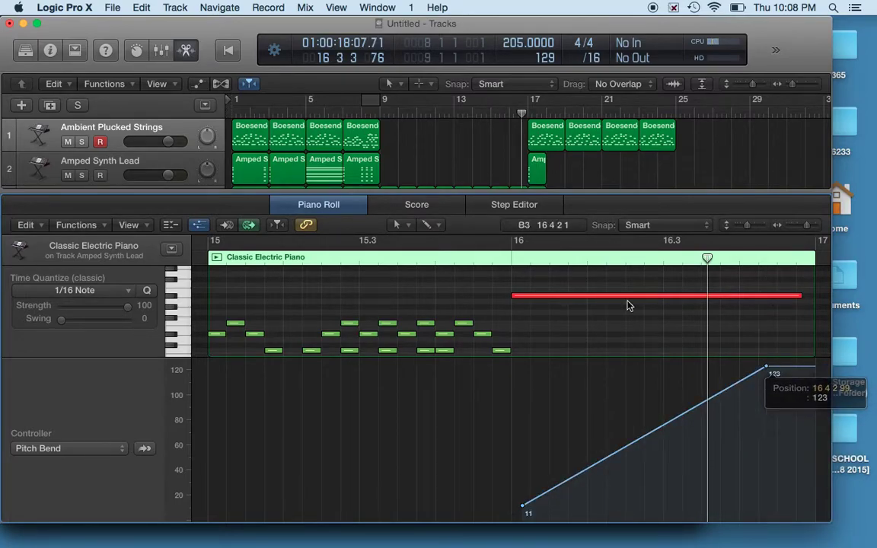
{"action": "left_click", "coordinate": [479, 257]}
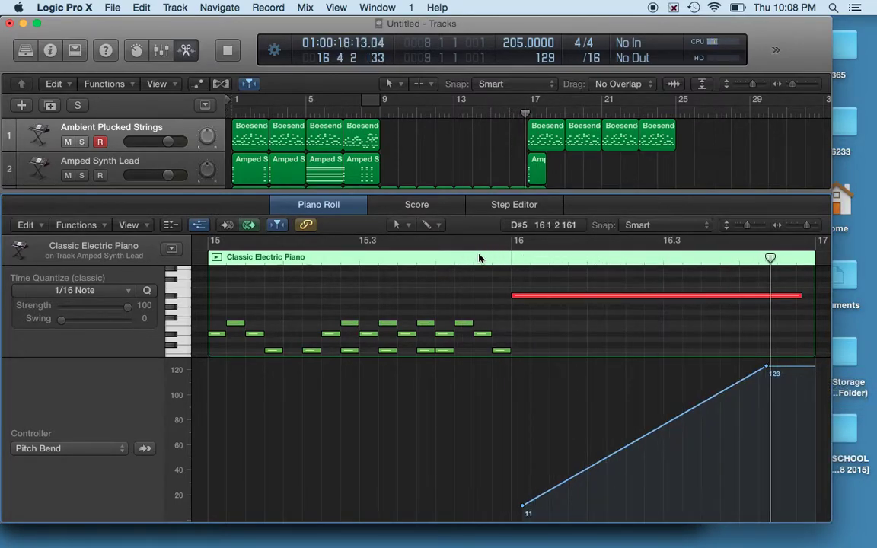
Undo the Pitch Bend ramp in beat 4 of bar 16 and review the available controller parameters.
{"action": "key", "text": "super+z"}
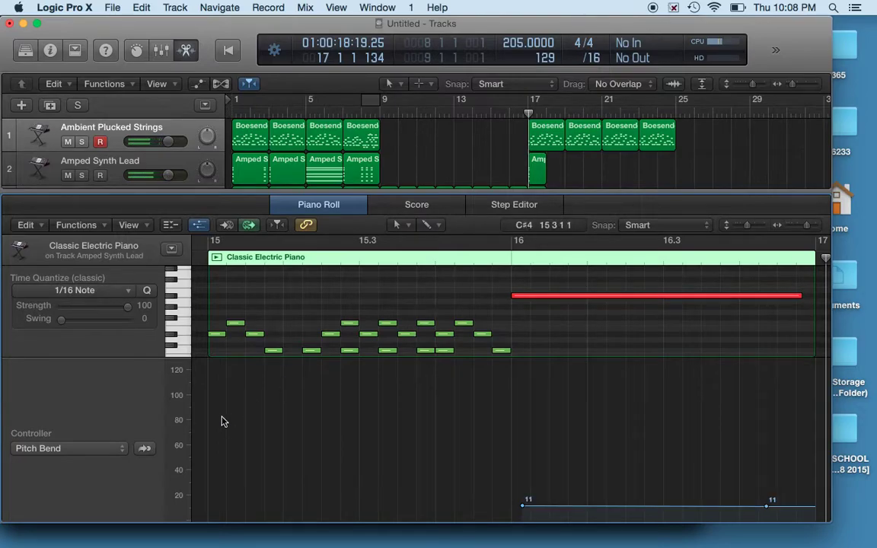
{"action": "left_click", "coordinate": [123, 450]}
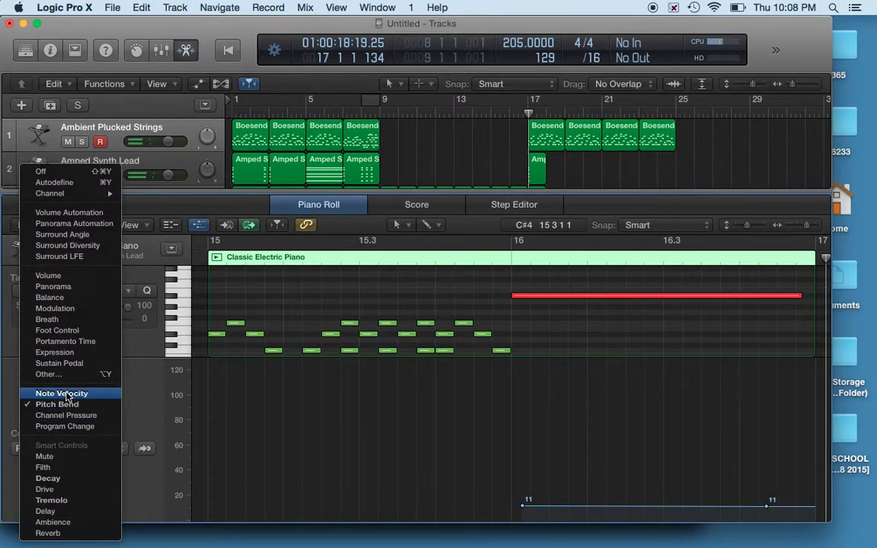
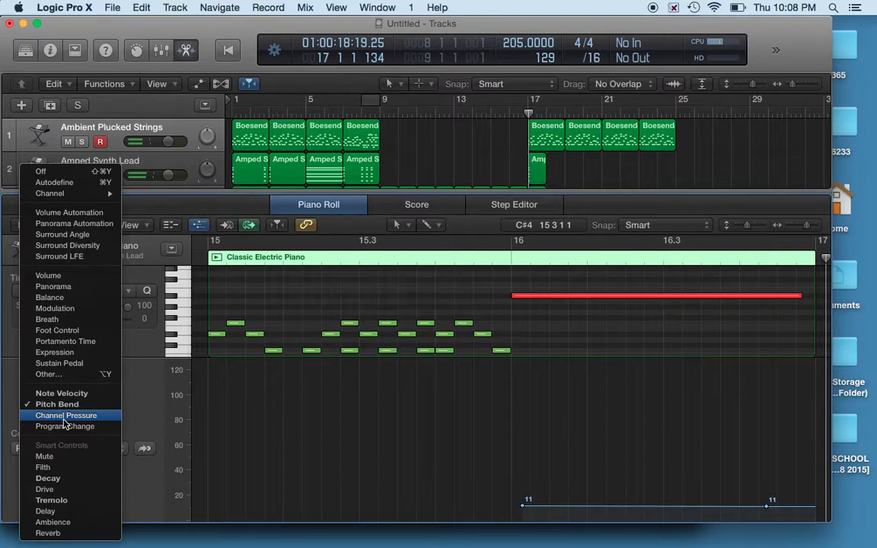
{"action": "left_click", "coordinate": [462, 195]}
Enlarge the tracks area, select empty track 5, and assign it the Hard Rock patch from the Guitar library.
{"action": "left_click_drag", "start_coordinate": [460, 202], "coordinate": [460, 323]}
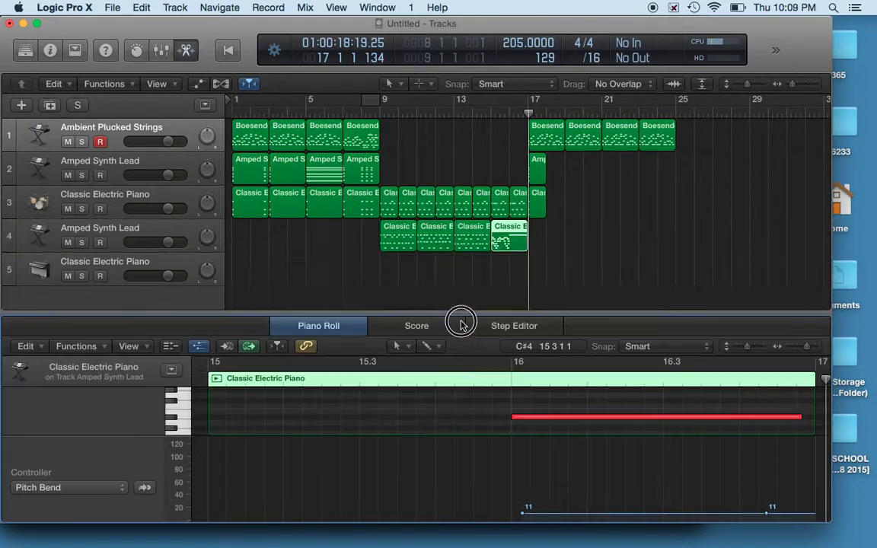
{"action": "left_click_drag", "start_coordinate": [485, 270], "coordinate": [385, 246]}
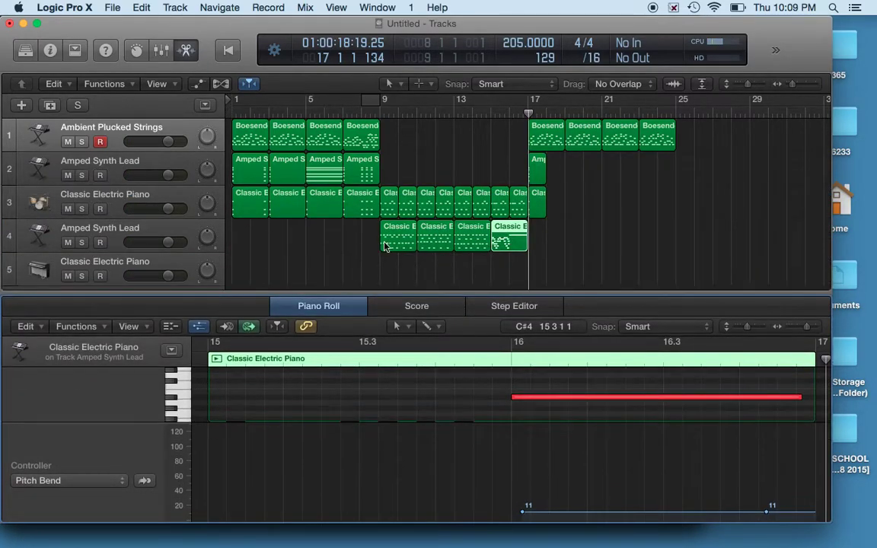
{"action": "left_click", "coordinate": [157, 262]}
{"action": "double_click", "coordinate": [95, 261]}
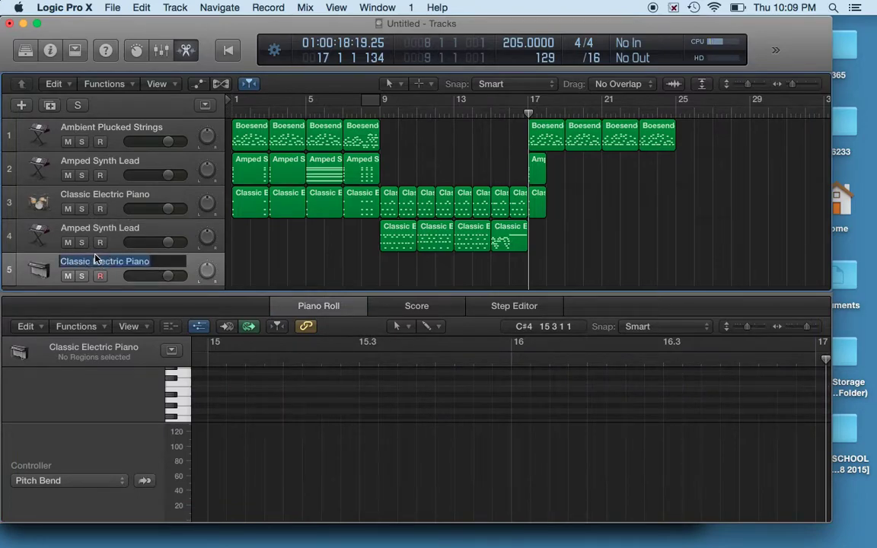
{"action": "left_click", "coordinate": [74, 50]}
{"action": "left_click", "coordinate": [25, 51]}
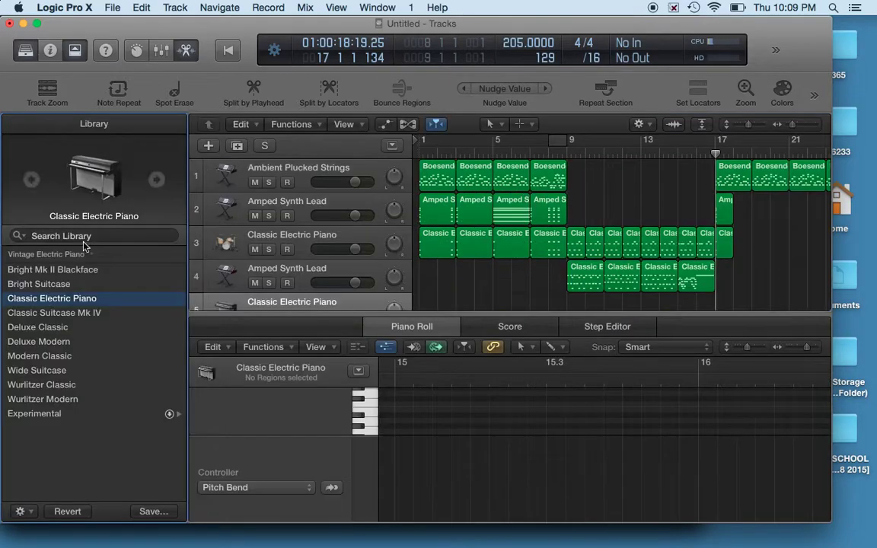
{"action": "scroll", "coordinate": [61, 307], "scroll_direction": "left", "scroll_amount": 5}
{"action": "scroll", "coordinate": [60, 305], "scroll_direction": "left", "scroll_amount": 2}
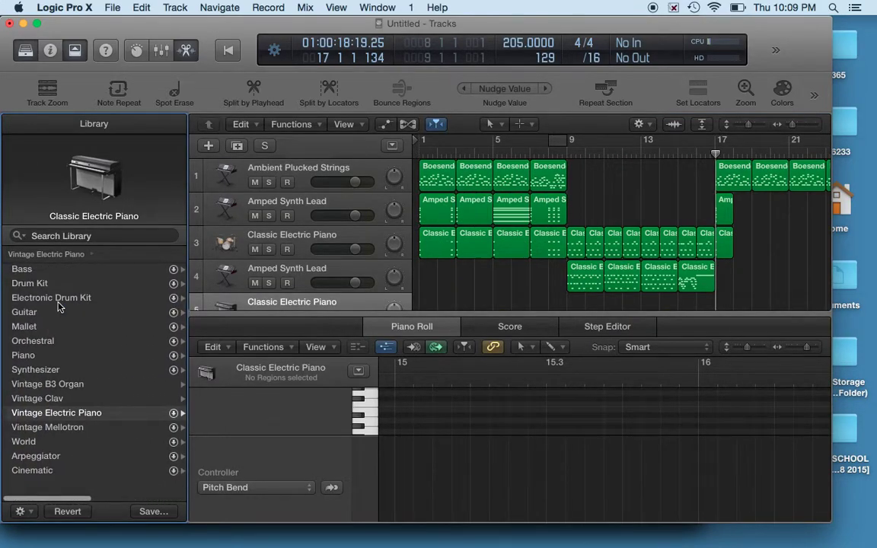
{"action": "left_click", "coordinate": [23, 313]}
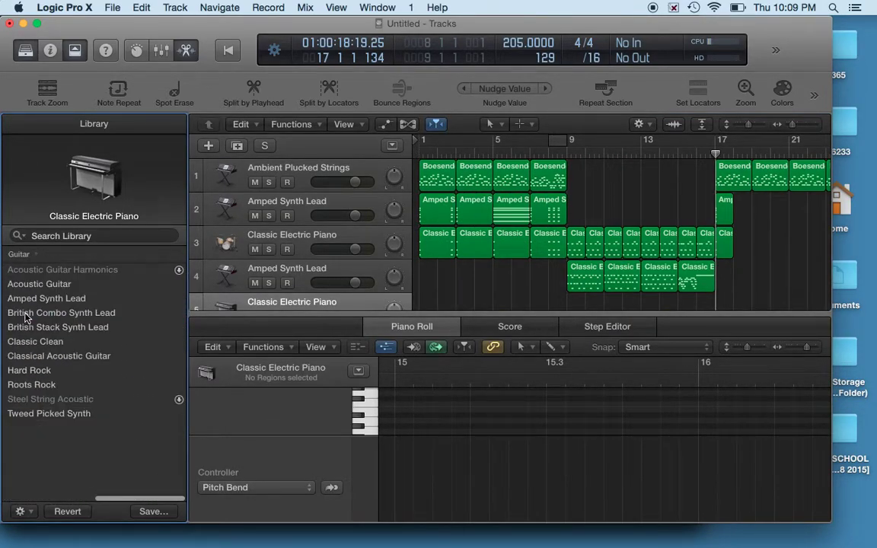
{"action": "left_click", "coordinate": [30, 370]}
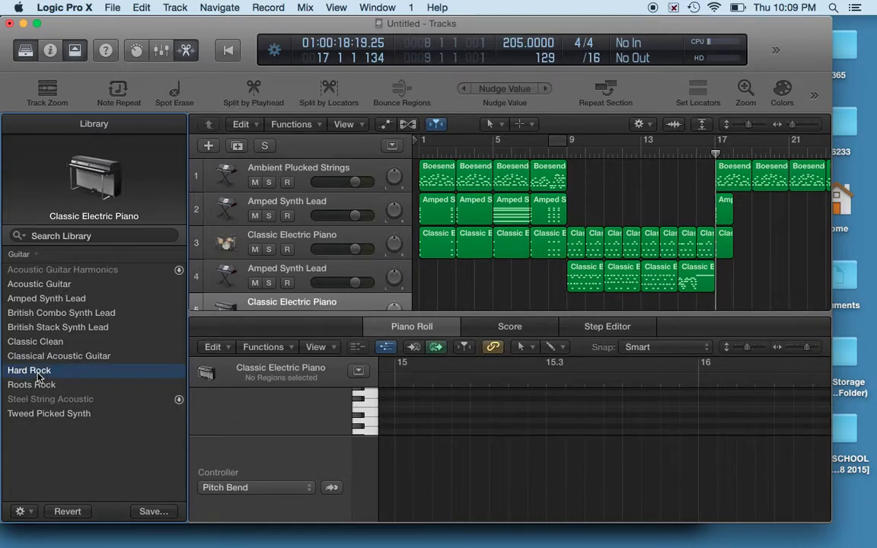
Copy the track 4 region starting at bar 15 onto track 5 at the same position.
{"action": "left_click", "coordinate": [699, 150]}
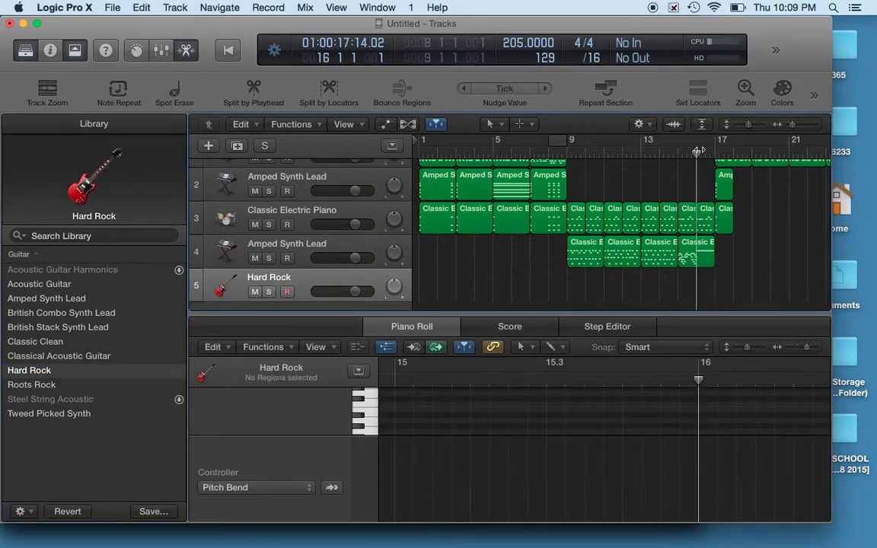
{"action": "left_click", "coordinate": [694, 265]}
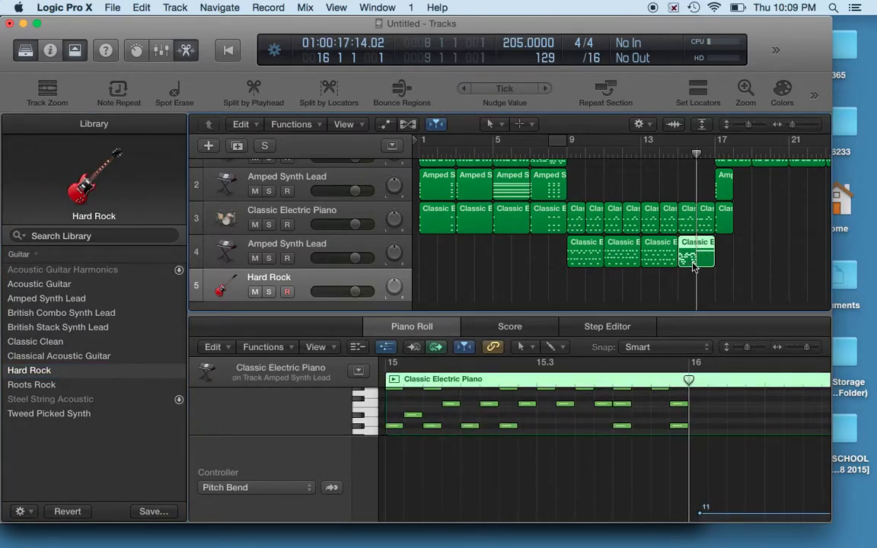
{"action": "key", "text": "Down"}
{"action": "left_click_drag", "start_coordinate": [696, 151], "coordinate": [678, 152]}
{"action": "key", "text": "super+v"}
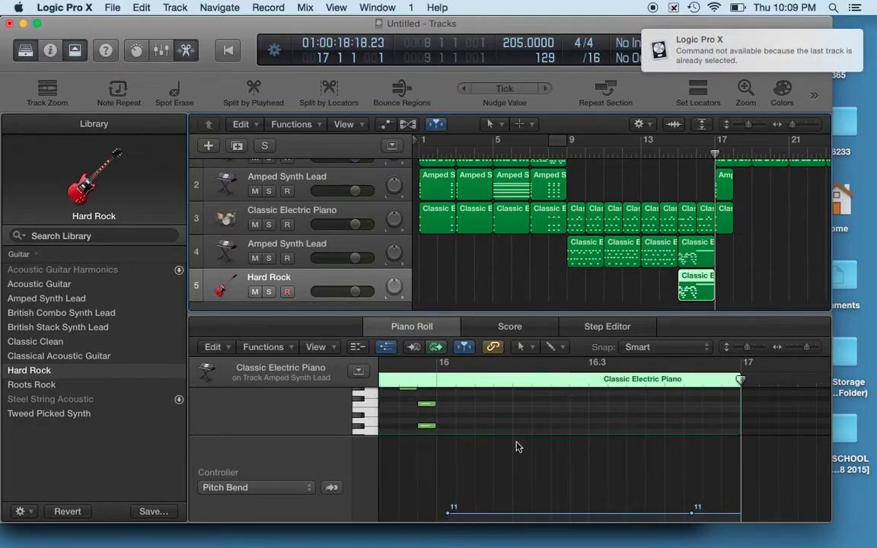
Enlarge the piano roll and audition the long A#4 note in bar 16 of the track 5 region.
{"action": "left_click_drag", "start_coordinate": [554, 313], "coordinate": [554, 215]}
{"action": "scroll", "coordinate": [596, 364], "scroll_direction": "down", "scroll_amount": 3}
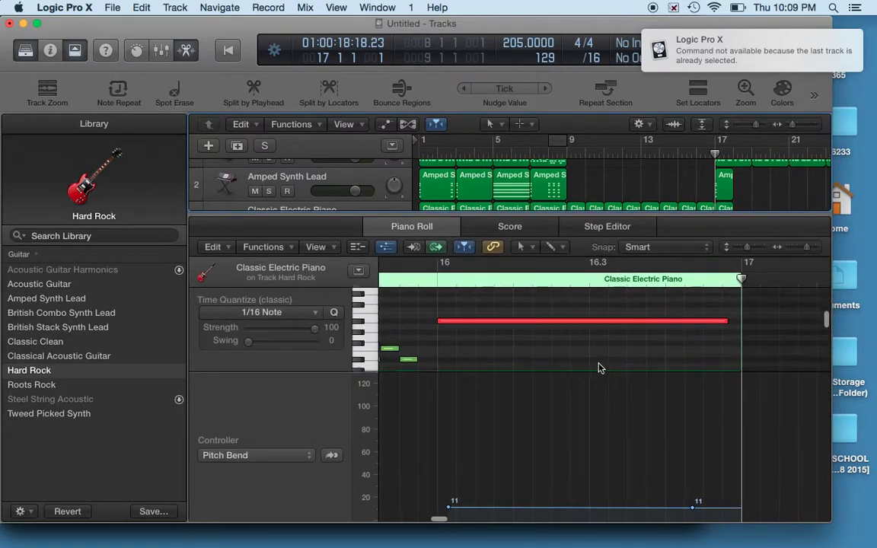
{"action": "left_click", "coordinate": [456, 319]}
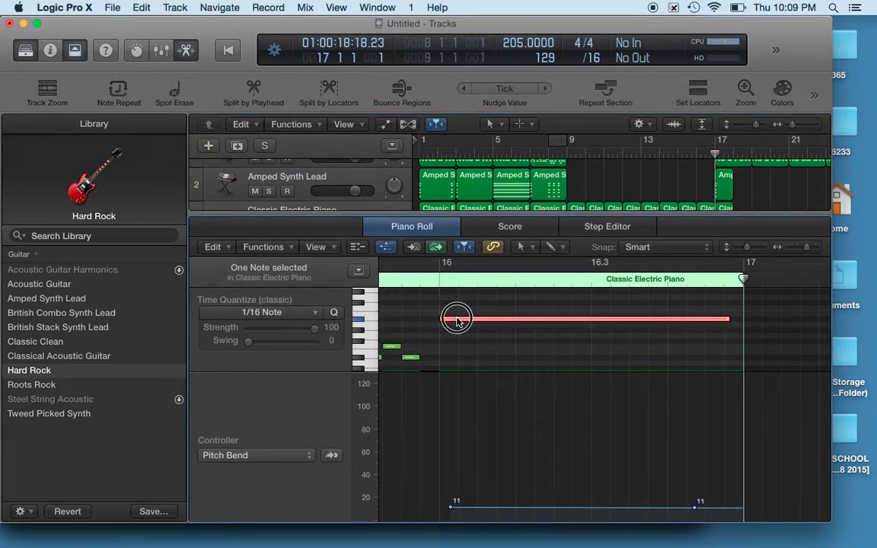
{"action": "left_click", "coordinate": [457, 320]}
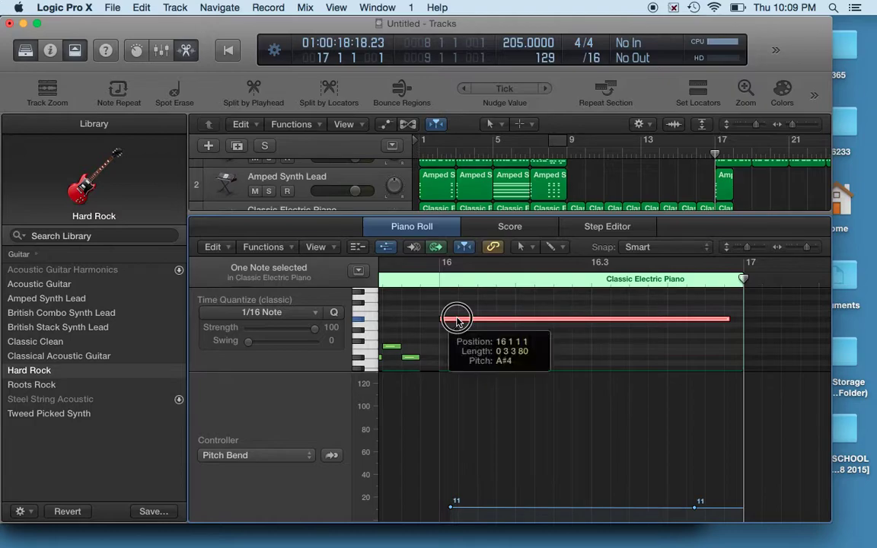
Assign the Amped Synth Lead patch to track 5, browse the Synthesizer Lead patches, and audition the A#4 note.
{"action": "left_click", "coordinate": [65, 303]}
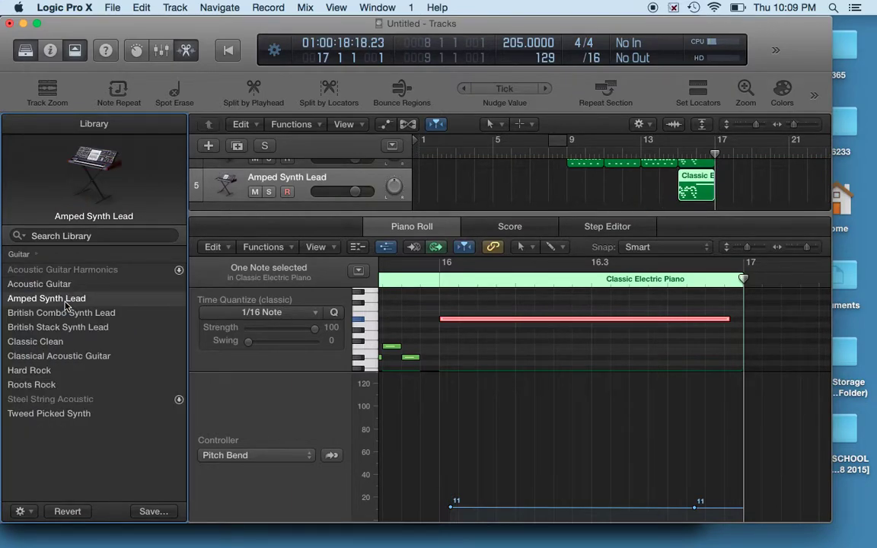
{"action": "left_click", "coordinate": [30, 254]}
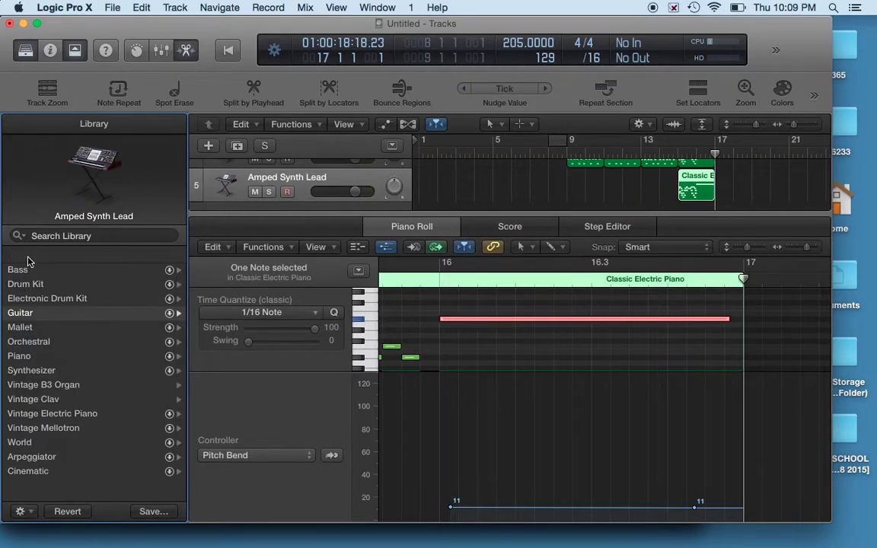
{"action": "left_click", "coordinate": [30, 370]}
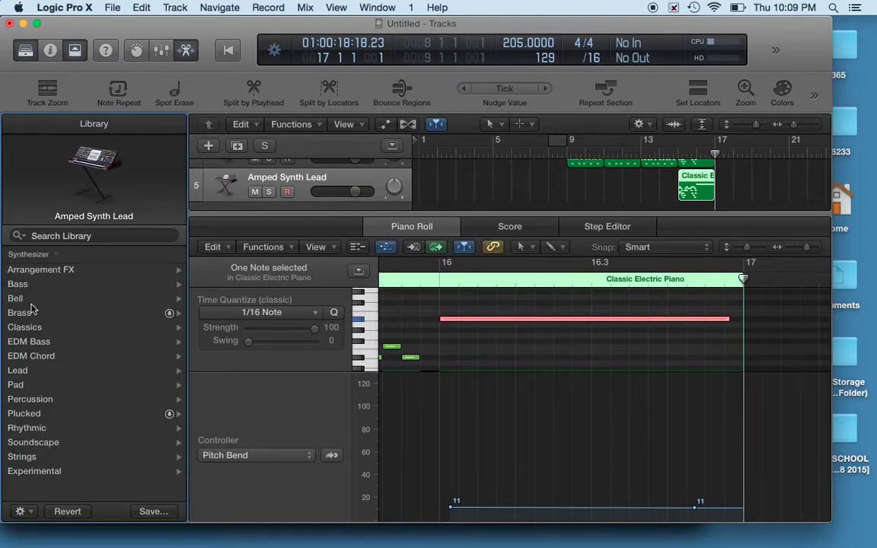
{"action": "left_click", "coordinate": [19, 369]}
{"action": "left_click", "coordinate": [456, 320]}
{"action": "left_click", "coordinate": [456, 320]}
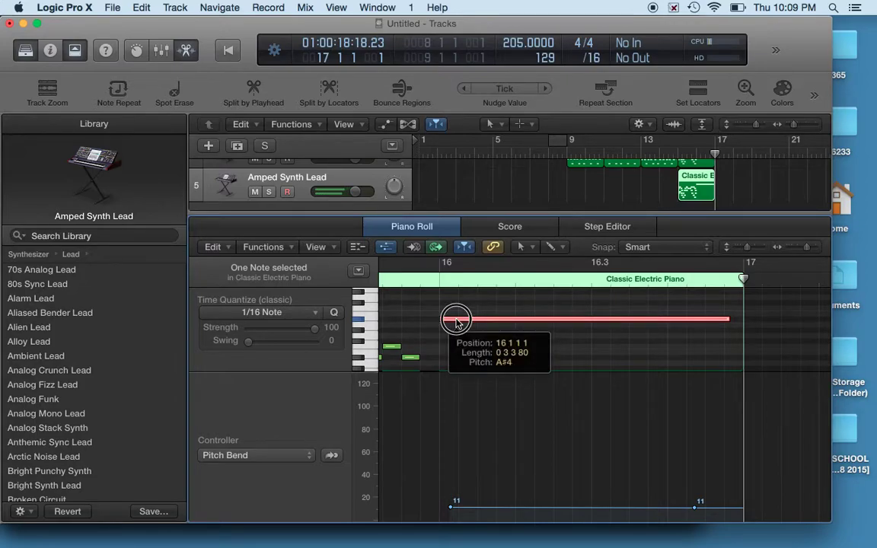
Hide the toolbar, library and piano roll, and briefly check the Mixer and Smart Controls.
{"action": "left_click", "coordinate": [73, 49]}
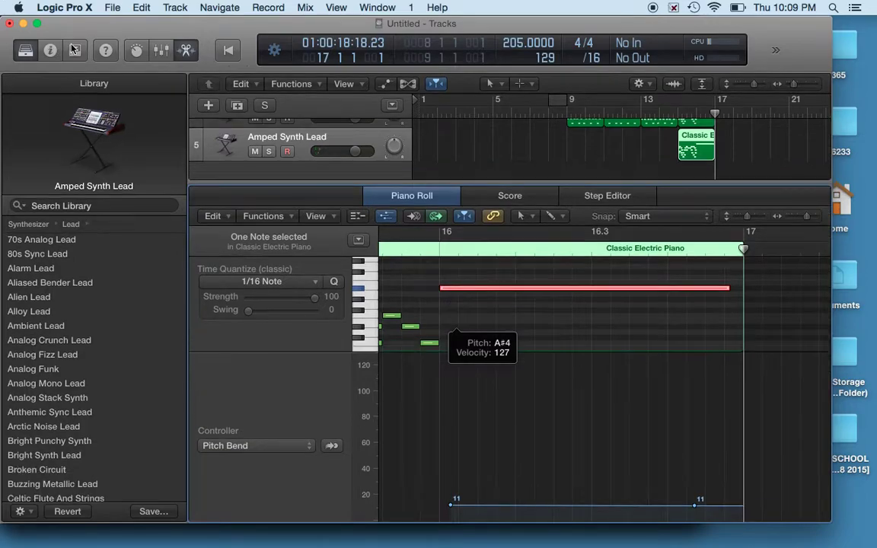
{"action": "left_click", "coordinate": [24, 50]}
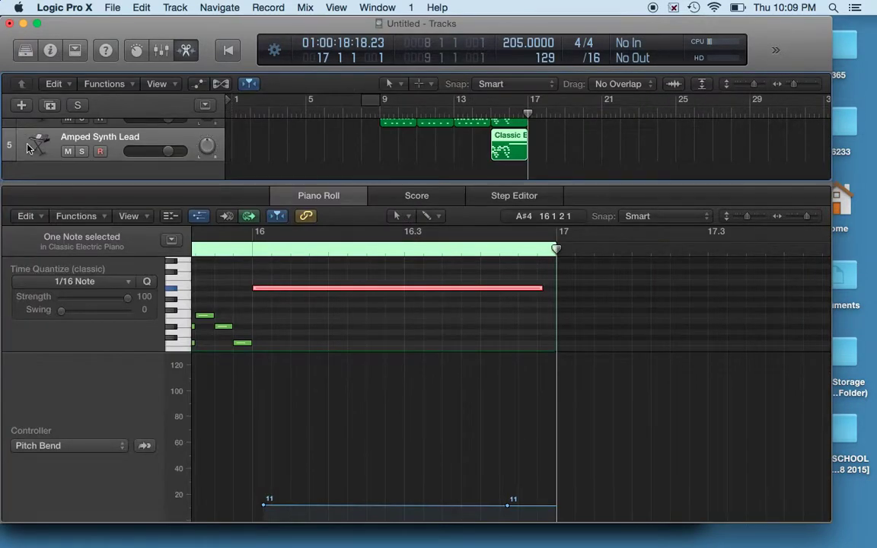
{"action": "left_click", "coordinate": [162, 50]}
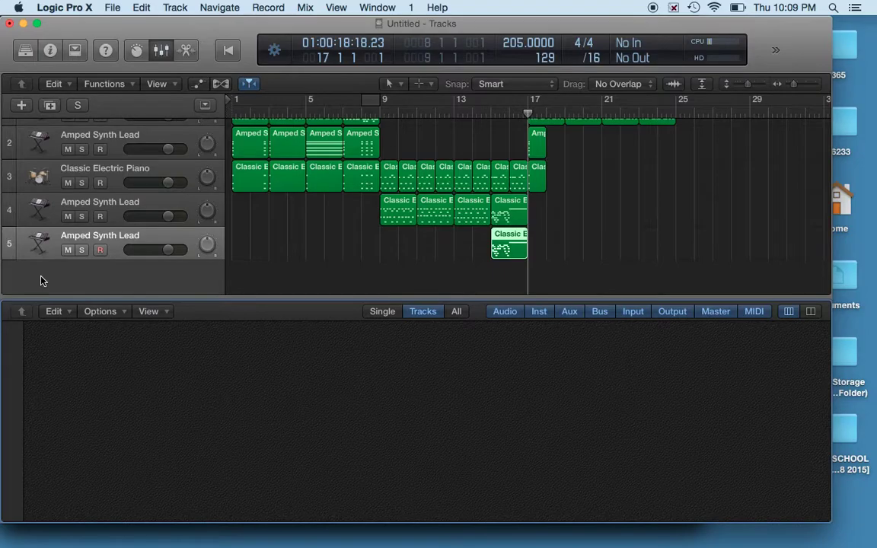
{"action": "left_click", "coordinate": [160, 51]}
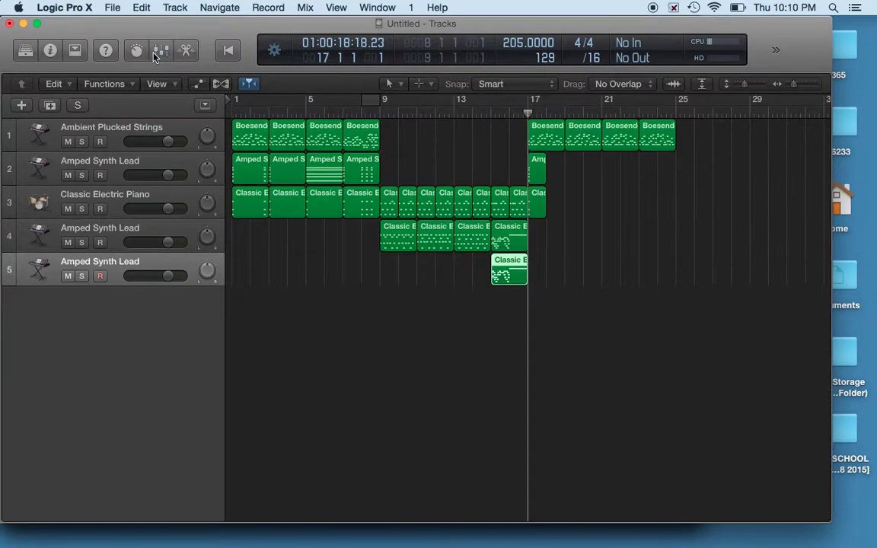
{"action": "left_click", "coordinate": [138, 53]}
{"action": "left_click", "coordinate": [138, 54]}
Reopen the library, assign the British Combo Synth Lead guitar patch to track 5, and browse to the Synthesizer category.
{"action": "left_click", "coordinate": [336, 7]}
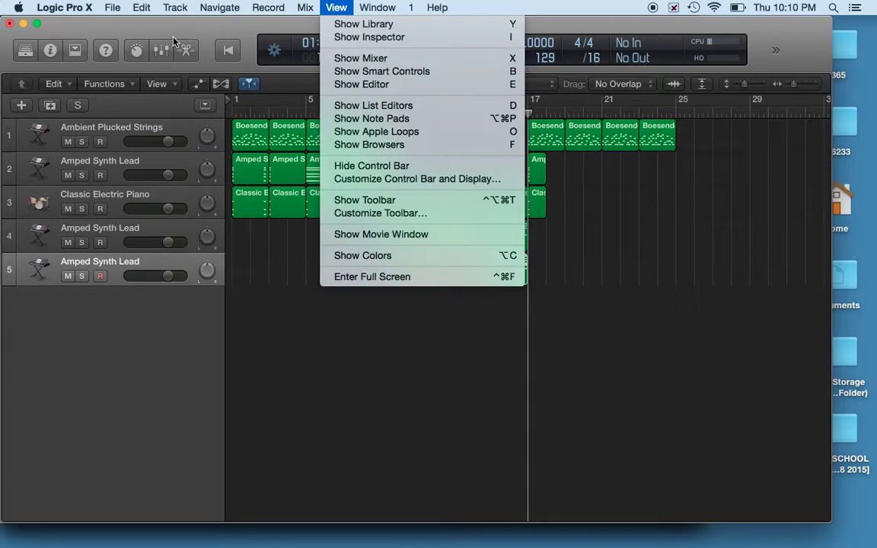
{"action": "left_click", "coordinate": [25, 54]}
{"action": "left_click", "coordinate": [25, 52]}
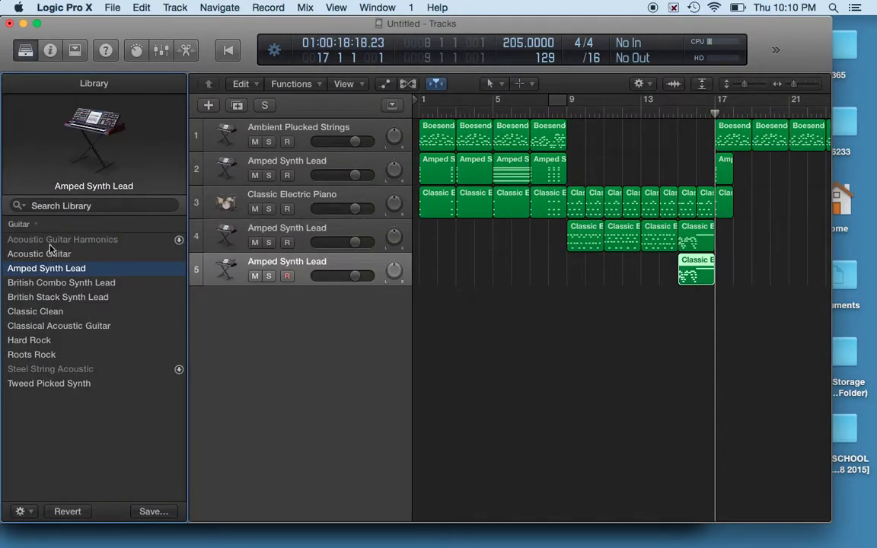
{"action": "left_click", "coordinate": [31, 284]}
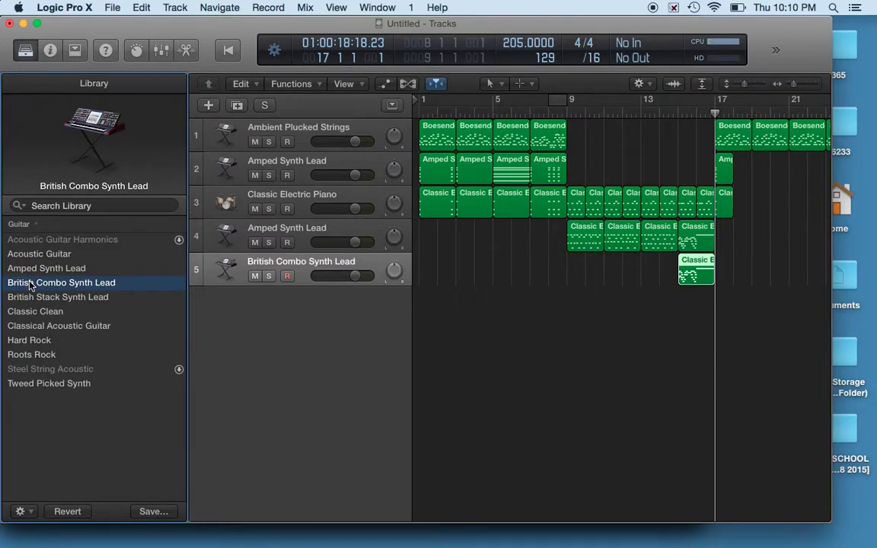
{"action": "left_click", "coordinate": [22, 225]}
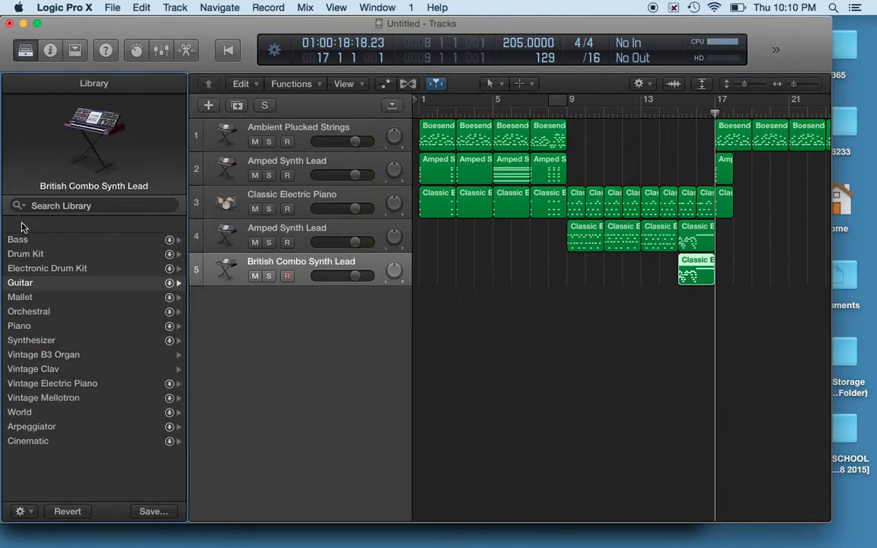
{"action": "left_click", "coordinate": [25, 341]}
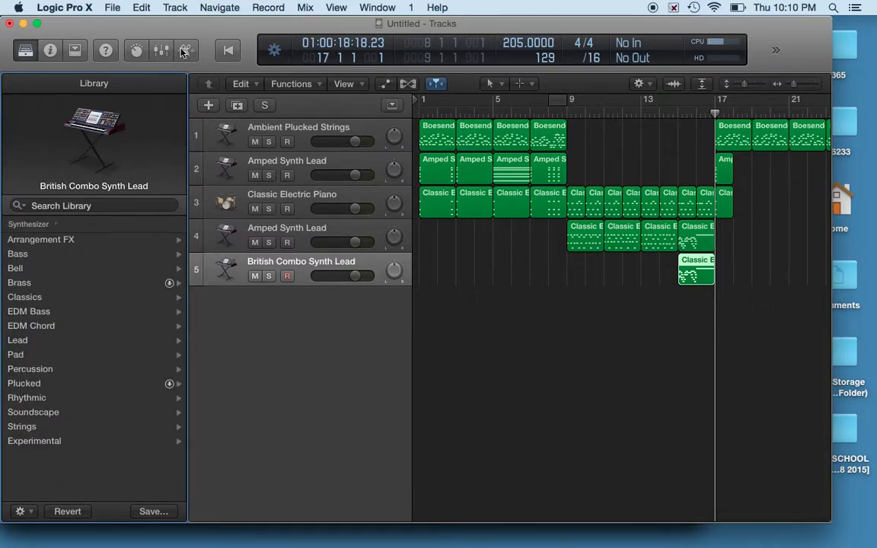
Check the Advanced Tools preferences and show the inspector with the channel strip of track 5.
{"action": "left_click", "coordinate": [203, 6]}
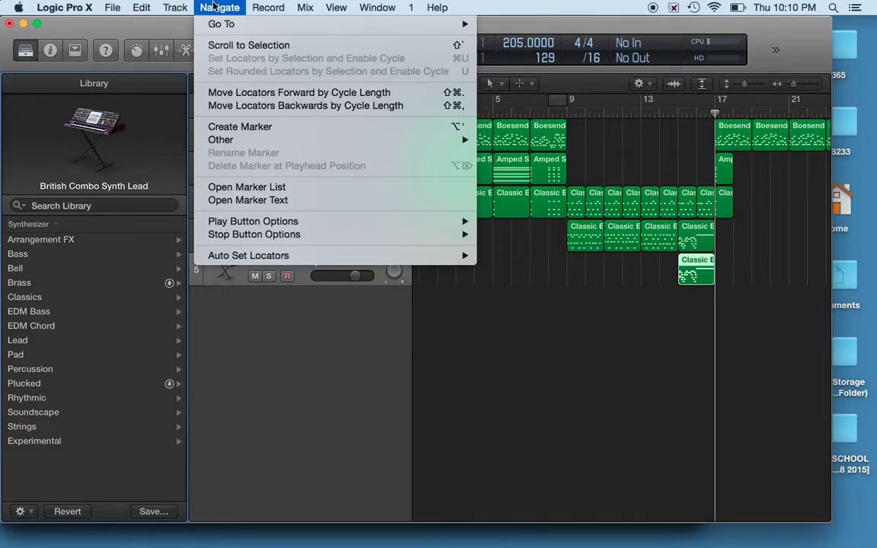
{"action": "mouse_move", "coordinate": [110, 6]}
{"action": "mouse_move", "coordinate": [64, 7]}
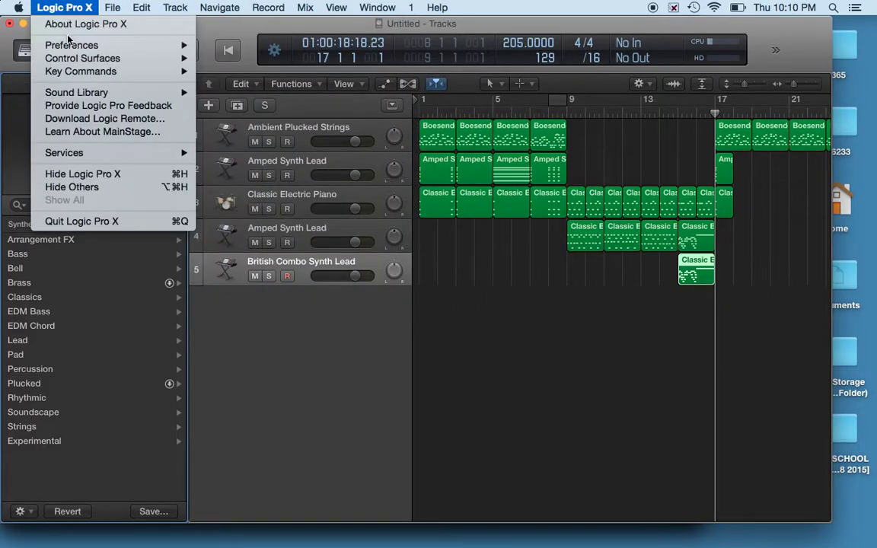
{"action": "mouse_move", "coordinate": [72, 45]}
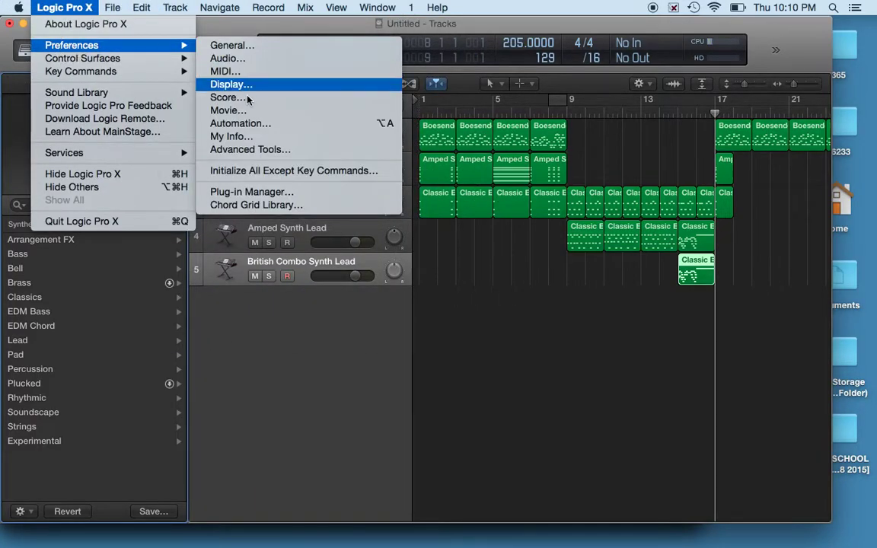
{"action": "left_click", "coordinate": [240, 149]}
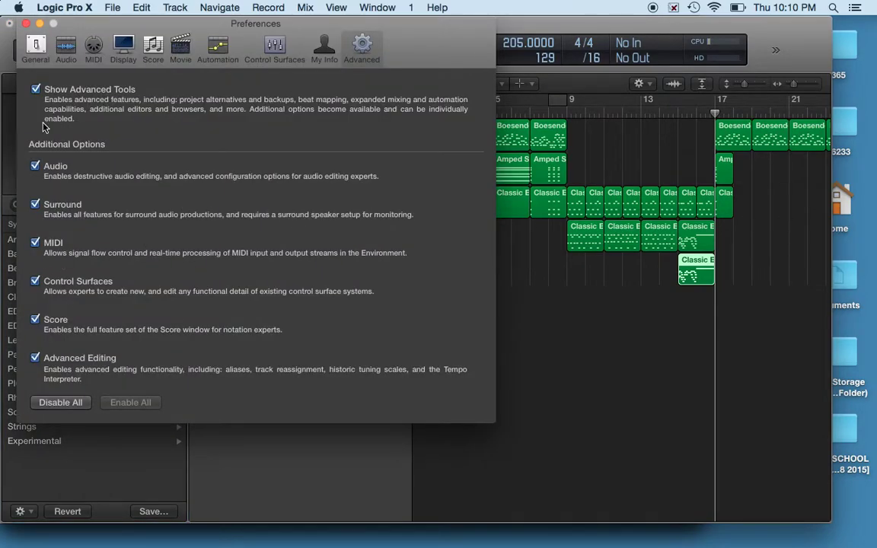
{"action": "left_click", "coordinate": [25, 24]}
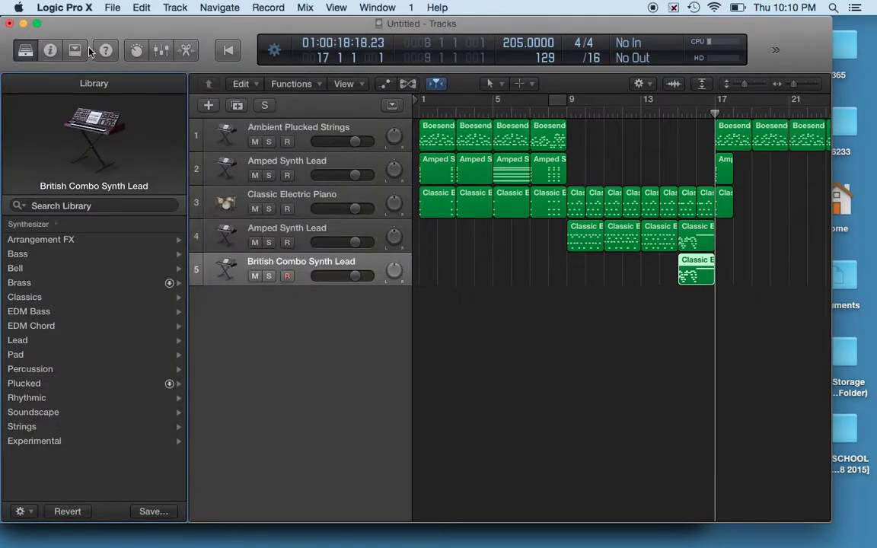
{"action": "left_click", "coordinate": [51, 50]}
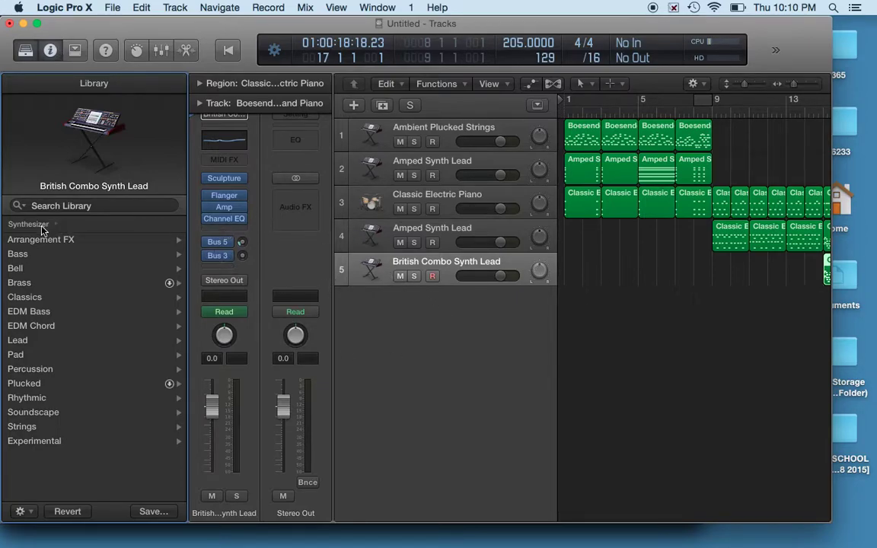
Assign the 70s Analog Lead patch to track 5 and audition the long bar 16 note of its region in the piano roll.
{"action": "left_click", "coordinate": [40, 340]}
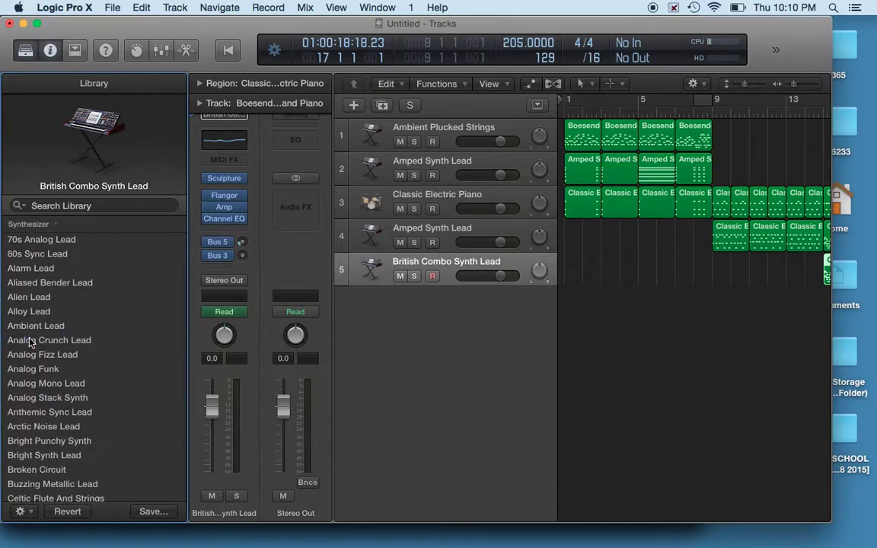
{"action": "left_click", "coordinate": [43, 242]}
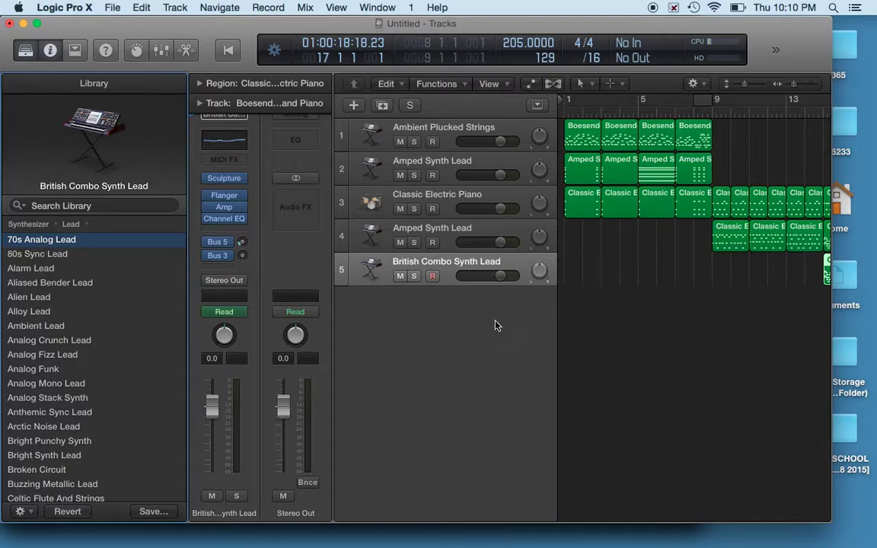
{"action": "scroll", "coordinate": [577, 338], "scroll_direction": "right", "scroll_amount": 6}
{"action": "left_click", "coordinate": [636, 264]}
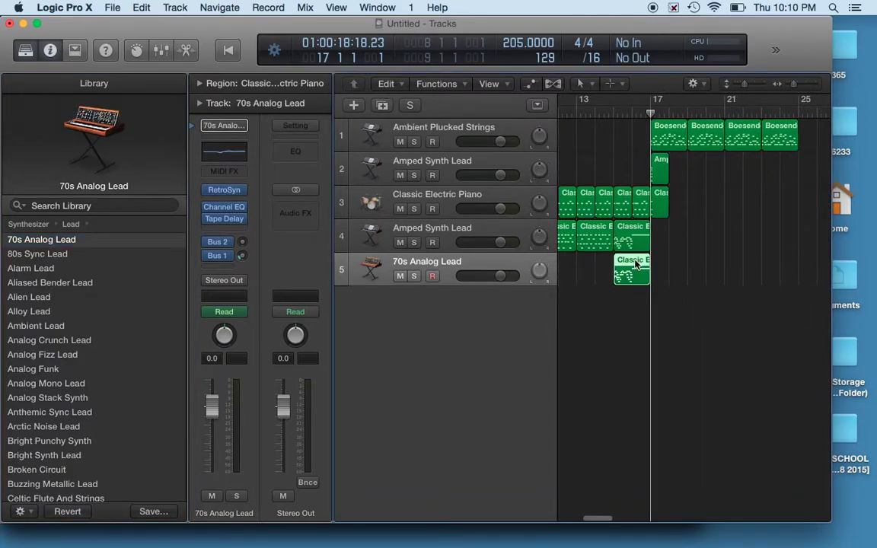
{"action": "double_click", "coordinate": [636, 264]}
{"action": "left_click", "coordinate": [625, 300]}
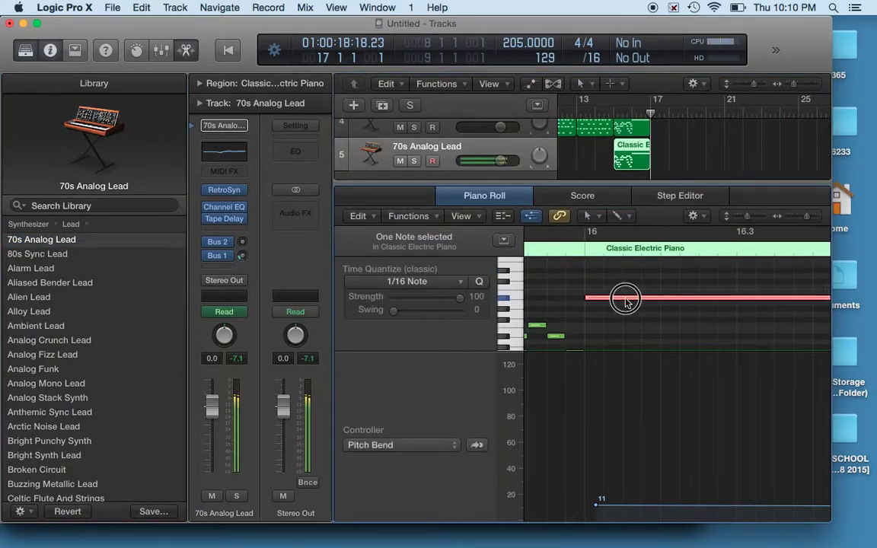
Assign the 80s Sync Lead patch to track 5 and raise the long bar 16 note by an octave.
{"action": "left_click", "coordinate": [38, 255]}
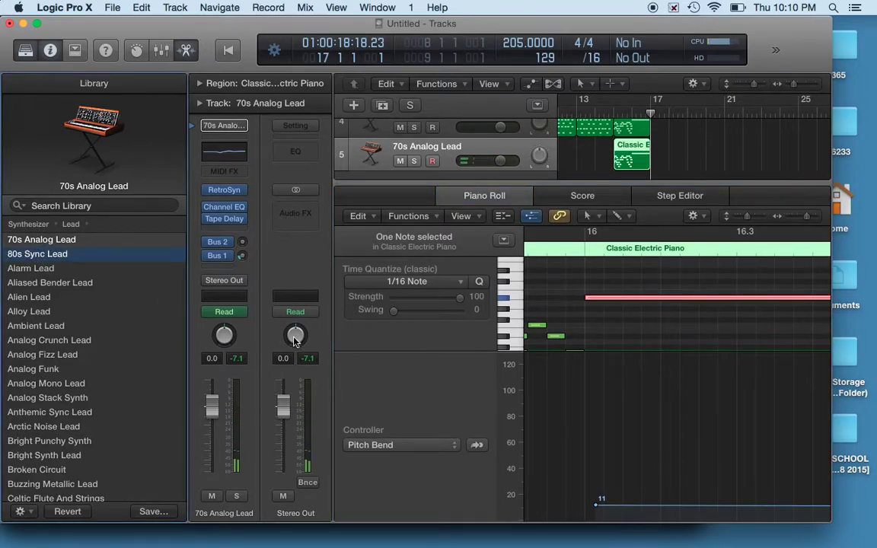
{"action": "left_click", "coordinate": [616, 299]}
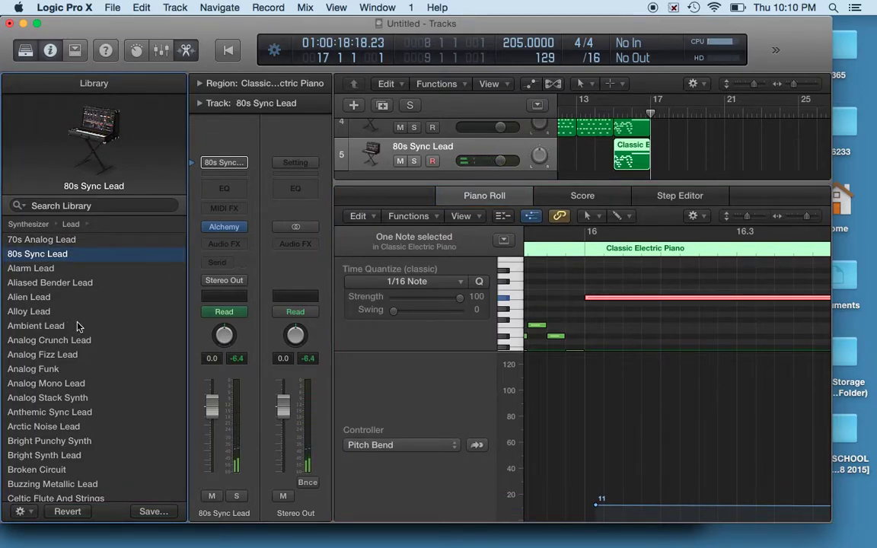
{"action": "scroll", "coordinate": [575, 320], "scroll_direction": "up", "scroll_amount": 3}
{"action": "left_click_drag", "start_coordinate": [605, 336], "coordinate": [605, 270]}
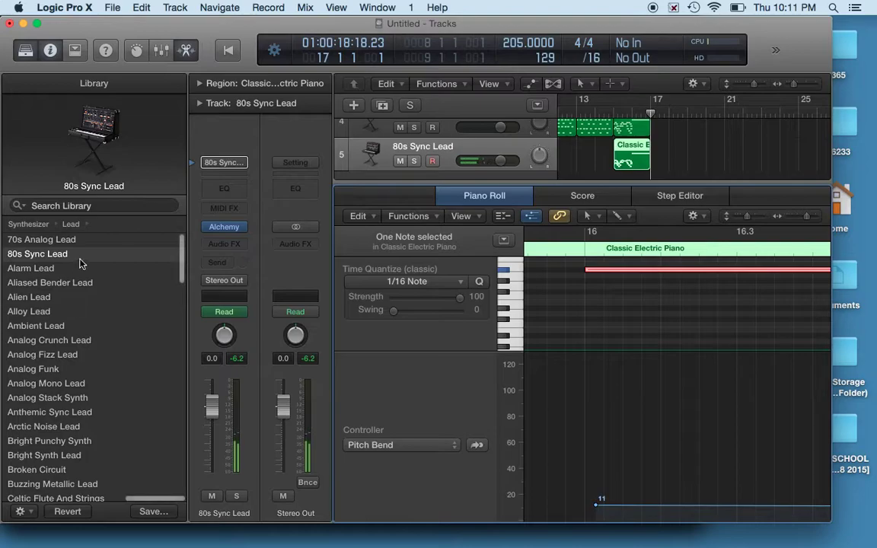
{"action": "key", "text": "XF86AudioLowerVolume"}
Open track 5's Alchemy instrument, set the cycle area to bar 16, and move the plug-in window fully into view.
{"action": "left_click", "coordinate": [221, 229]}
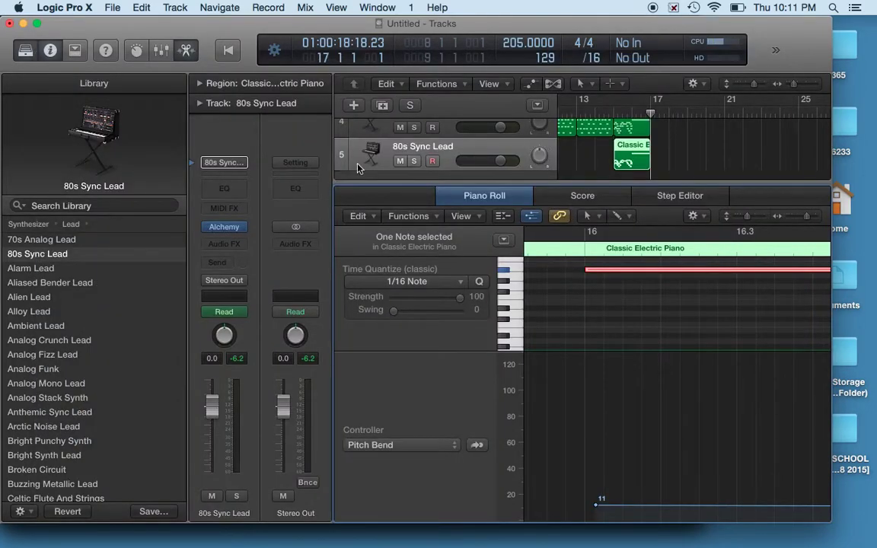
{"action": "left_click", "coordinate": [222, 228]}
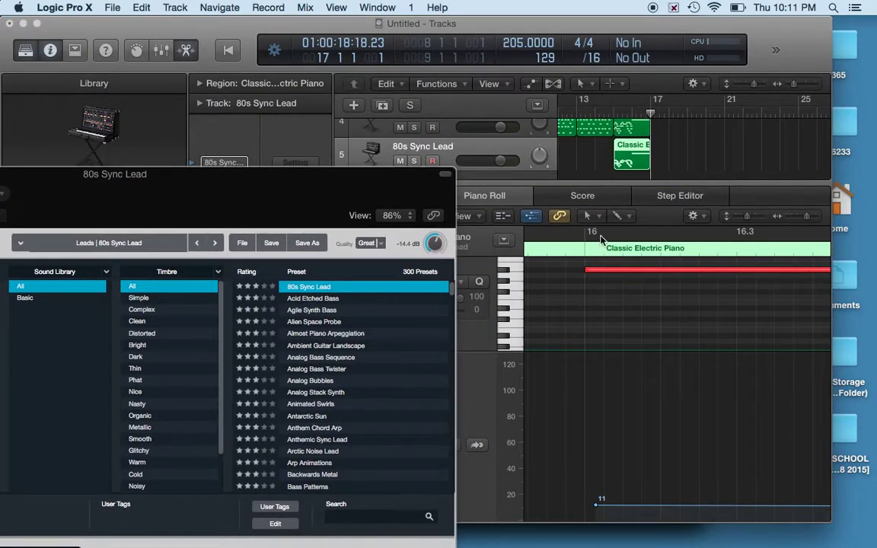
{"action": "left_click_drag", "start_coordinate": [591, 234], "coordinate": [789, 251]}
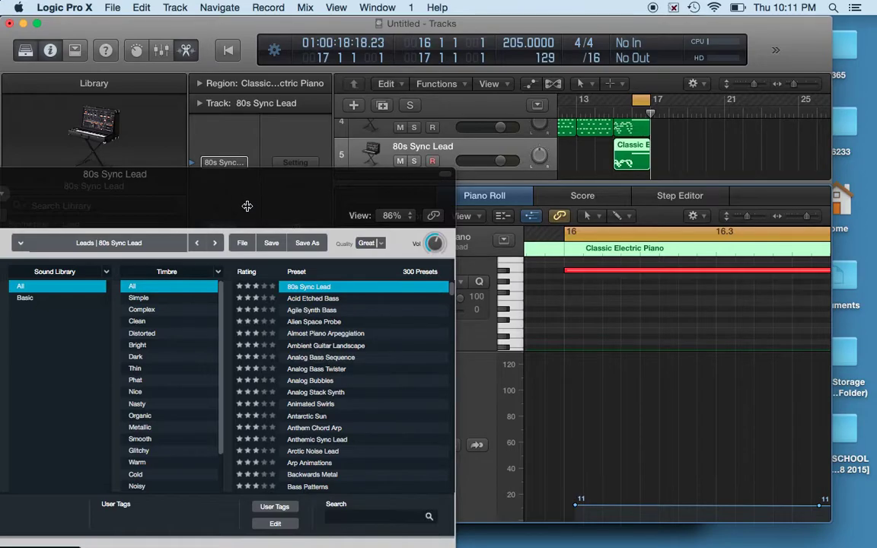
{"action": "left_click_drag", "start_coordinate": [259, 180], "coordinate": [538, 55]}
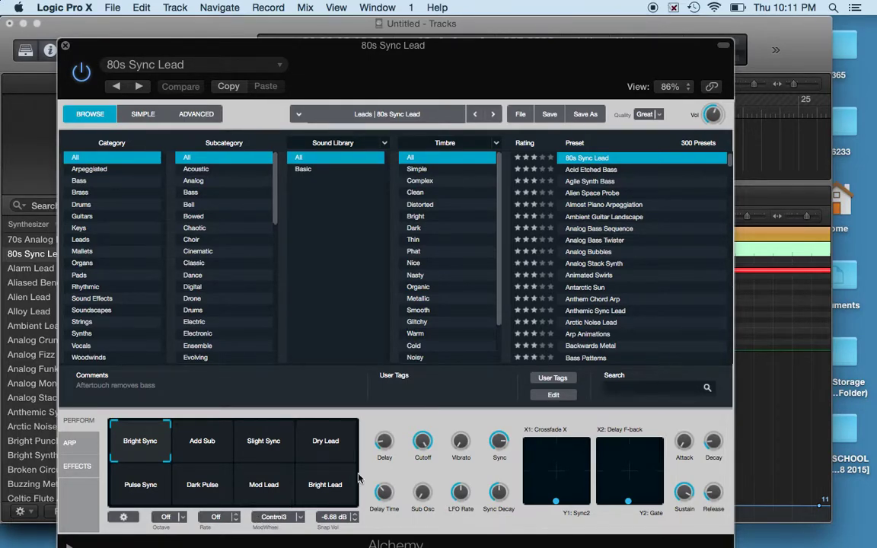
Set Alchemy's Crossfade X/Sync2 pad to its lower left, the Delay F-back/Gate pad to its upper right, and slow the LFO Rate.
{"action": "left_click_drag", "start_coordinate": [462, 495], "coordinate": [470, 473]}
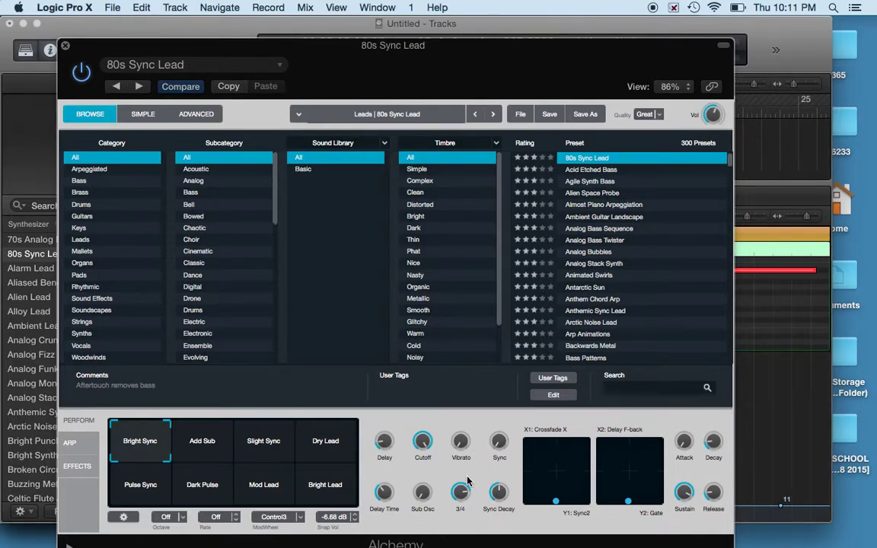
{"action": "left_click_drag", "start_coordinate": [556, 500], "coordinate": [532, 489]}
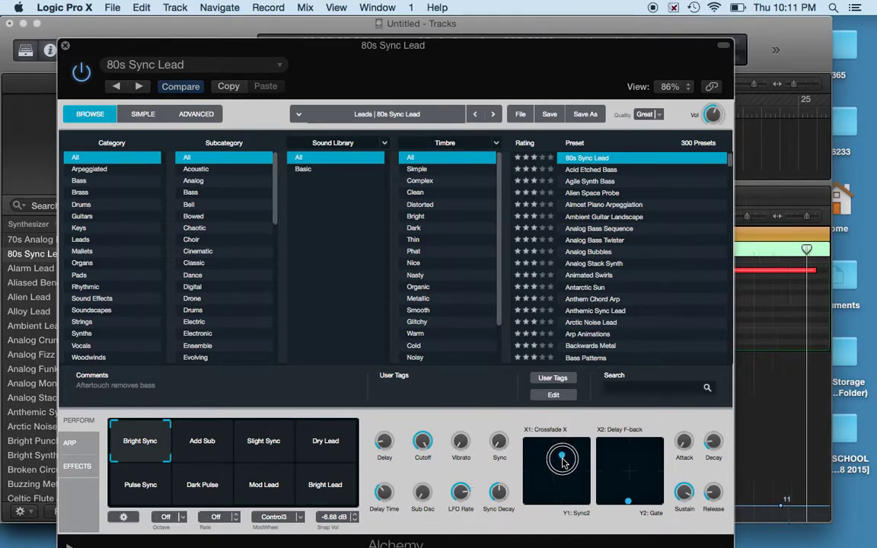
{"action": "left_click_drag", "start_coordinate": [632, 506], "coordinate": [655, 467]}
{"action": "left_click_drag", "start_coordinate": [463, 500], "coordinate": [464, 527]}
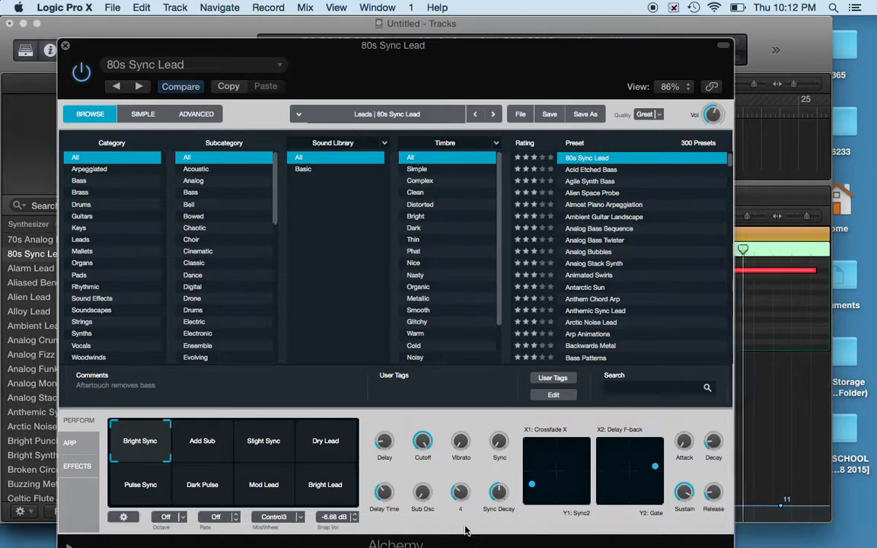
{"action": "left_click_drag", "start_coordinate": [458, 494], "coordinate": [458, 525]}
Raise Alchemy's Vibrato and LFO Rate, try the Sync amount, and set the Delay F-back/Gate pad just below its center before closing the instrument.
{"action": "left_click_drag", "start_coordinate": [460, 443], "coordinate": [455, 396]}
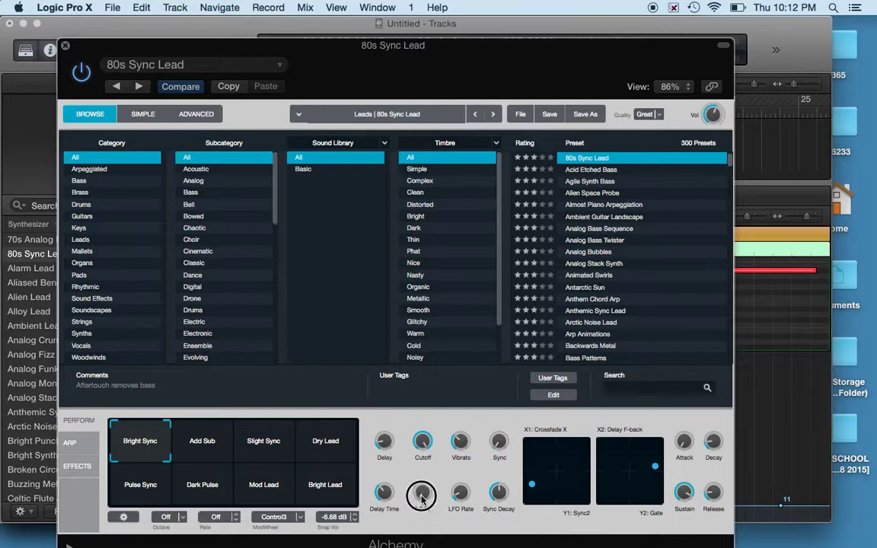
{"action": "left_click_drag", "start_coordinate": [499, 442], "coordinate": [504, 475]}
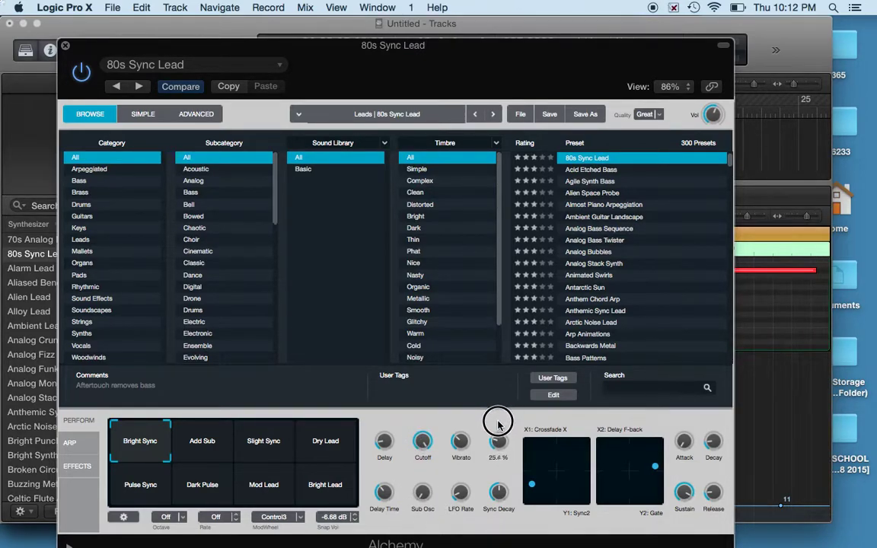
{"action": "left_click_drag", "start_coordinate": [459, 450], "coordinate": [460, 455]}
{"action": "left_click_drag", "start_coordinate": [455, 495], "coordinate": [467, 439]}
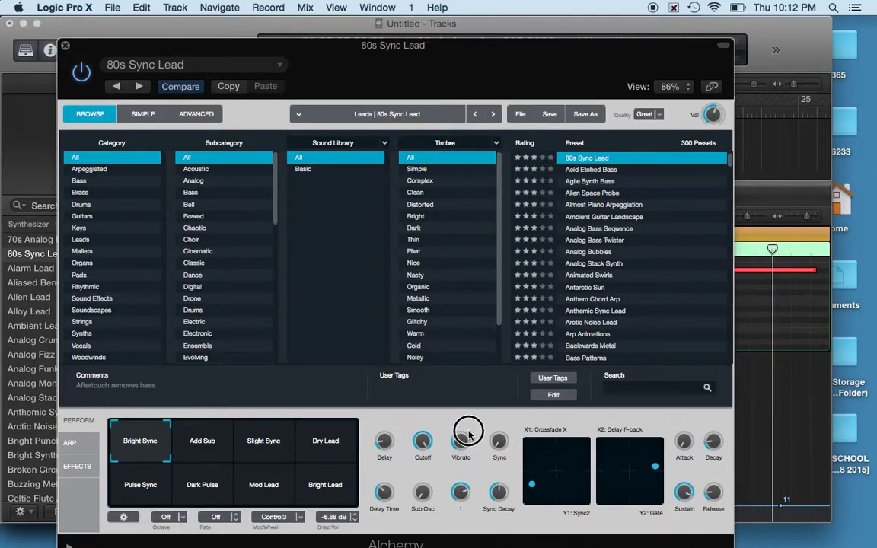
{"action": "left_click_drag", "start_coordinate": [476, 401], "coordinate": [478, 415]}
{"action": "left_click_drag", "start_coordinate": [653, 464], "coordinate": [621, 482]}
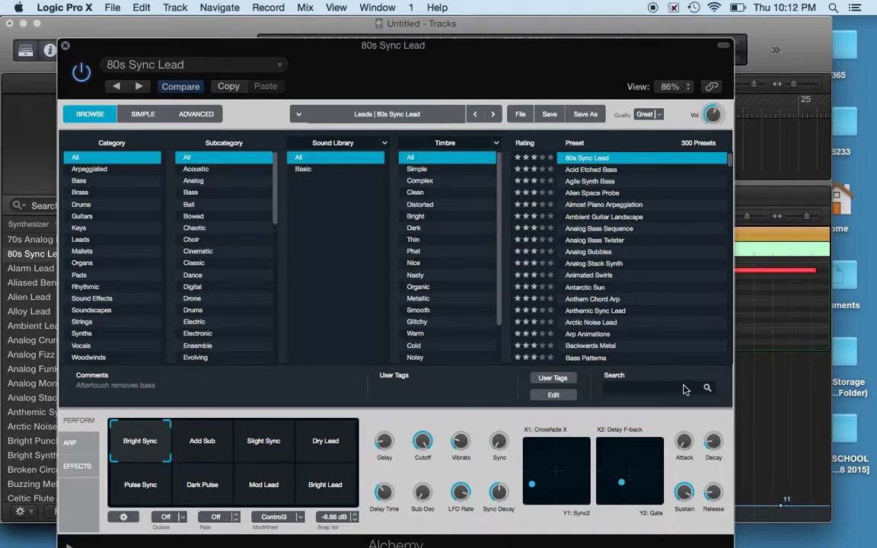
{"action": "left_click", "coordinate": [765, 350]}
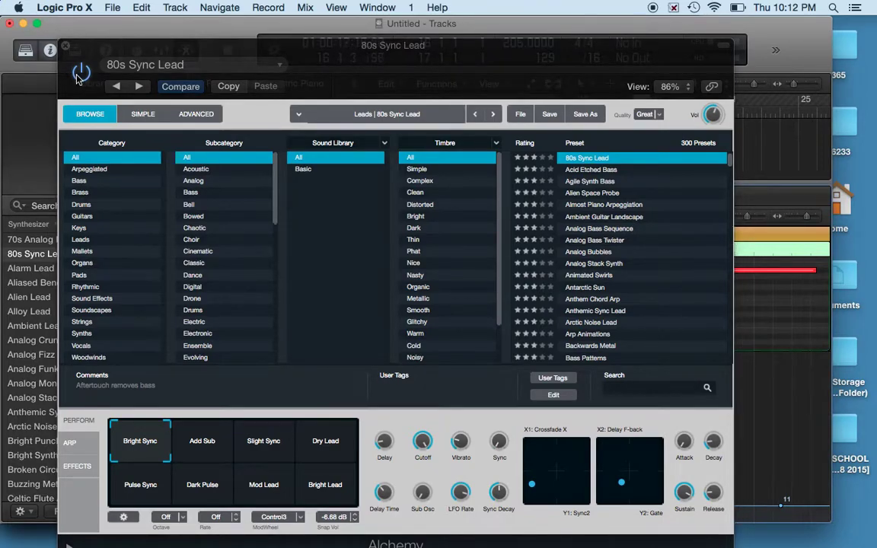
{"action": "left_click", "coordinate": [65, 47]}
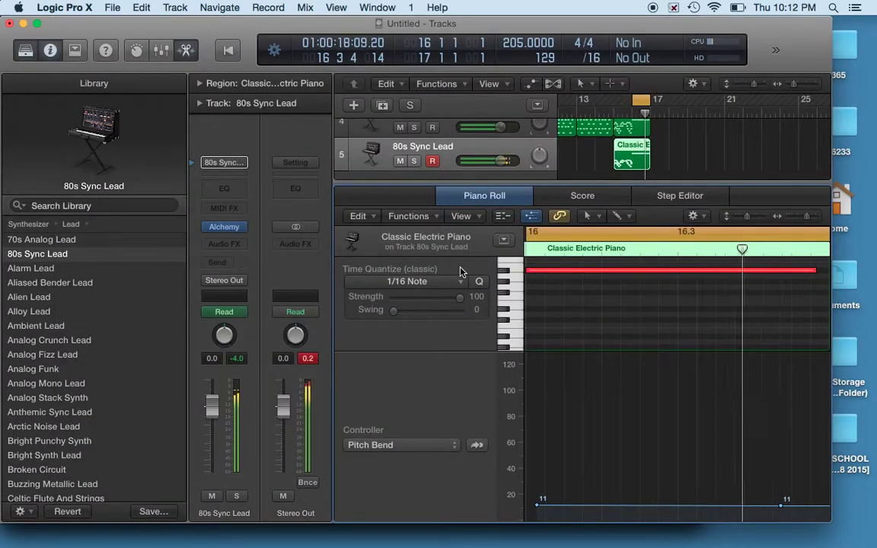
Split the track 5 region at bar 16 and delete its bar 15 part.
{"action": "scroll", "coordinate": [666, 345], "scroll_direction": "up", "scroll_amount": 3}
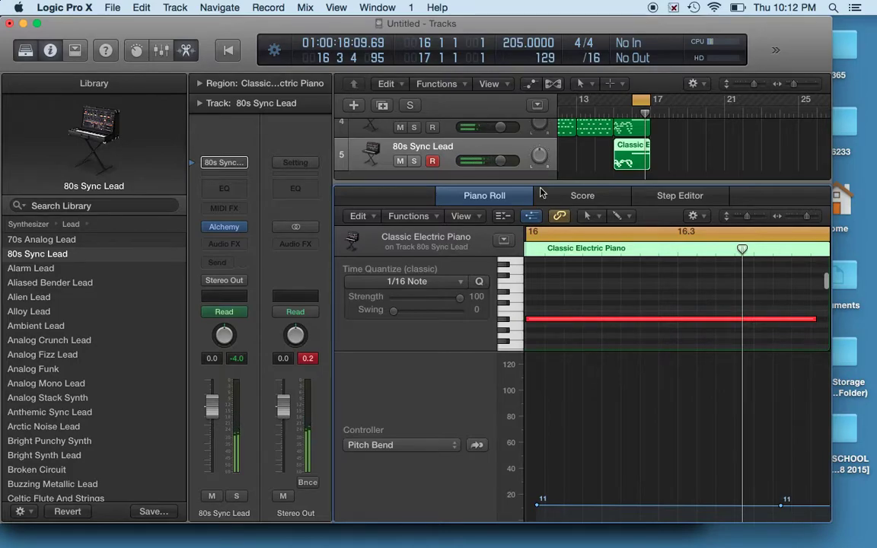
{"action": "left_click_drag", "start_coordinate": [540, 185], "coordinate": [538, 285]}
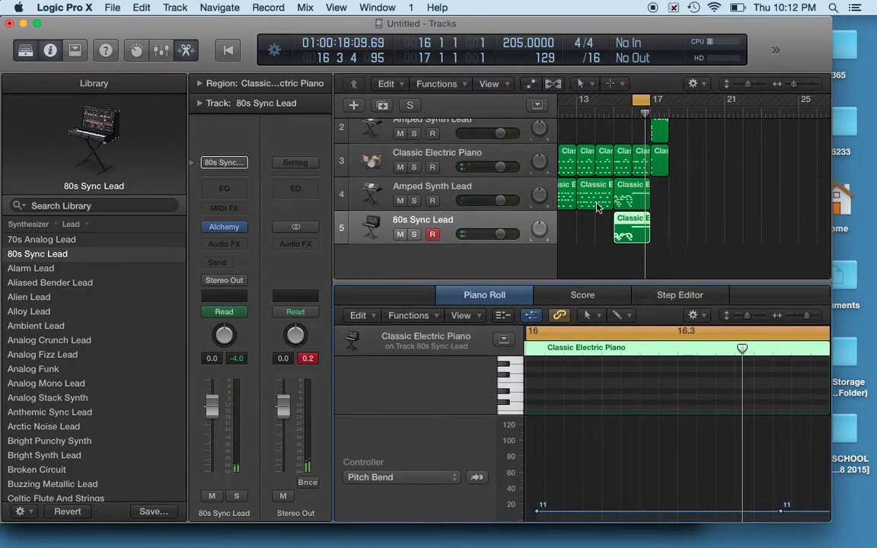
{"action": "left_click_drag", "start_coordinate": [643, 113], "coordinate": [632, 114]}
{"action": "right_click", "coordinate": [625, 229]}
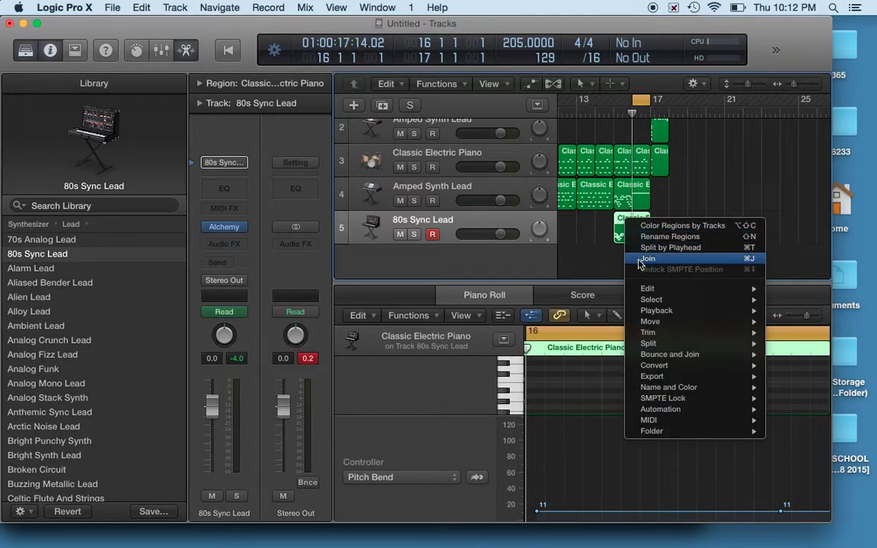
{"action": "left_click", "coordinate": [643, 247]}
{"action": "left_click", "coordinate": [600, 229]}
{"action": "left_click", "coordinate": [624, 228]}
{"action": "key", "text": "Delete"}
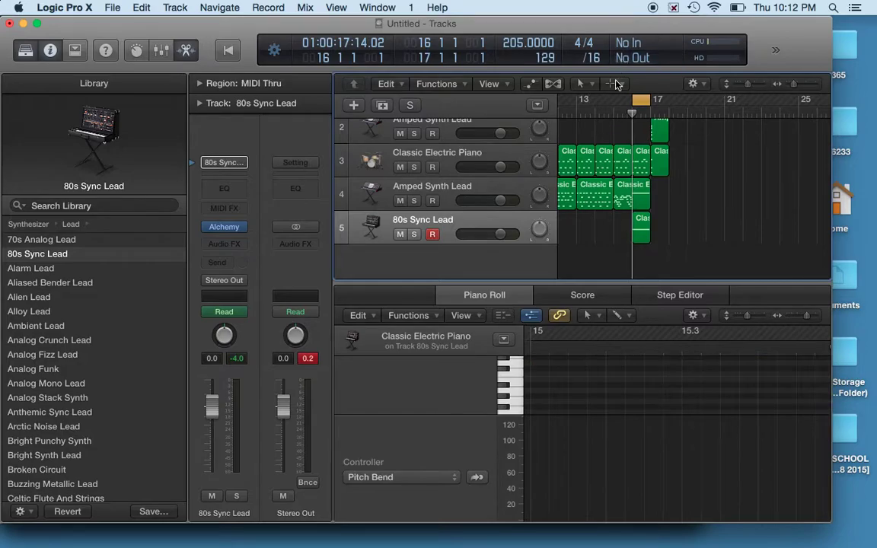
Play back the bar 16 note on track 5 together with the other tracks, with the cycle off.
{"action": "key", "text": "space"}
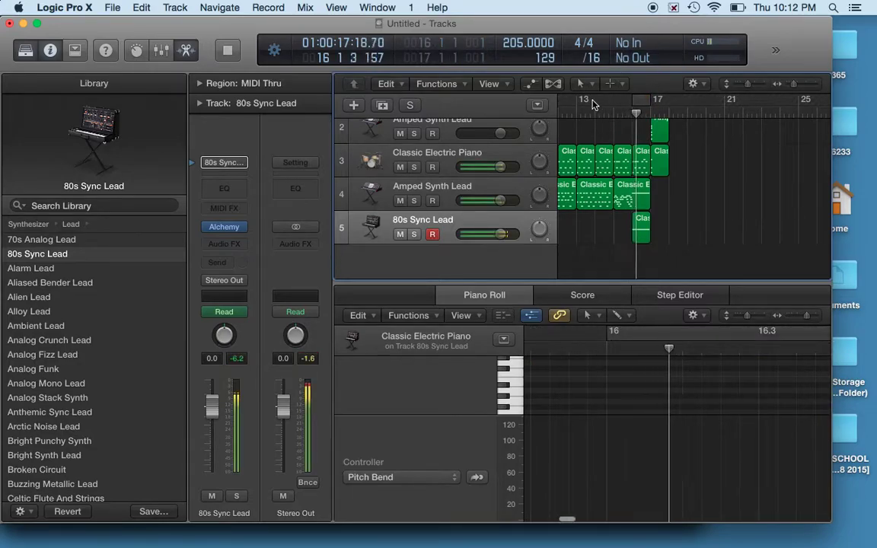
{"action": "left_click", "coordinate": [598, 114]}
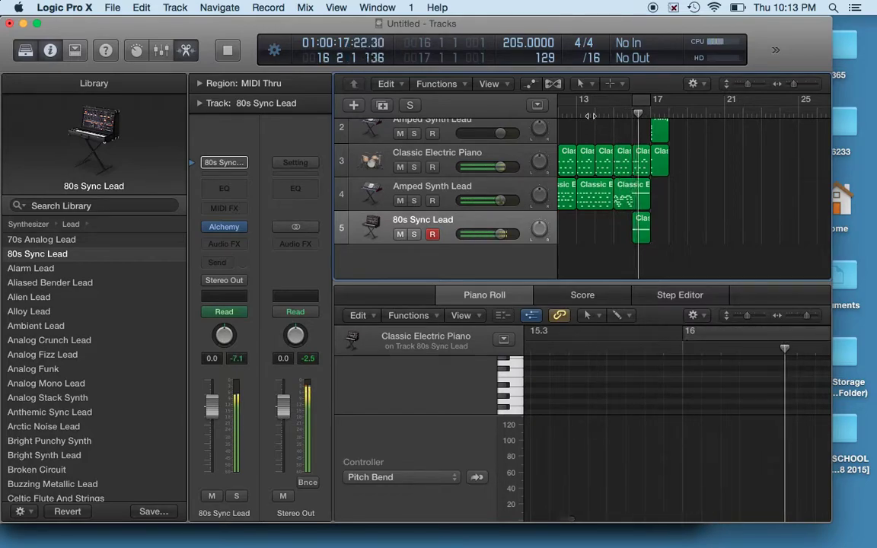
{"action": "left_click", "coordinate": [641, 220]}
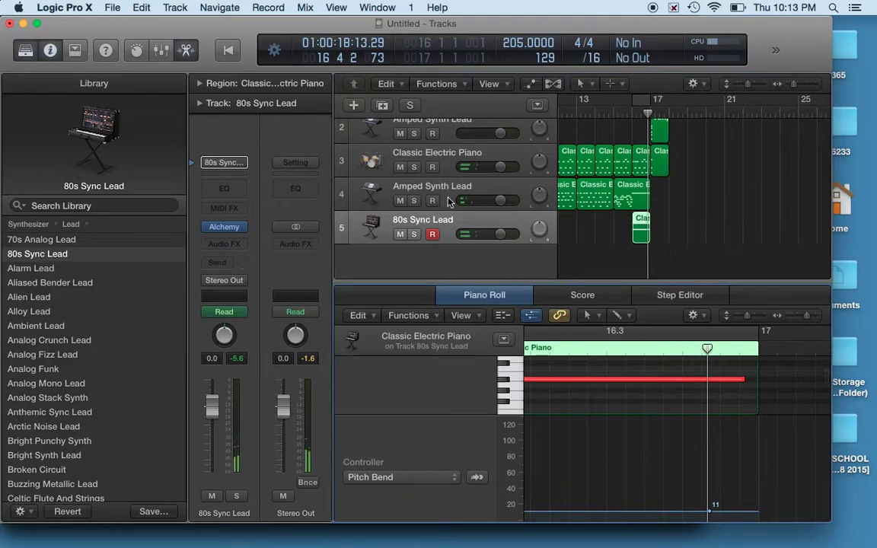
Cycle bar 16 and set track 5's Alchemy Delay F-back/Gate pad to its lower-left corner, leaving the plug-in window closed.
{"action": "left_click", "coordinate": [640, 100]}
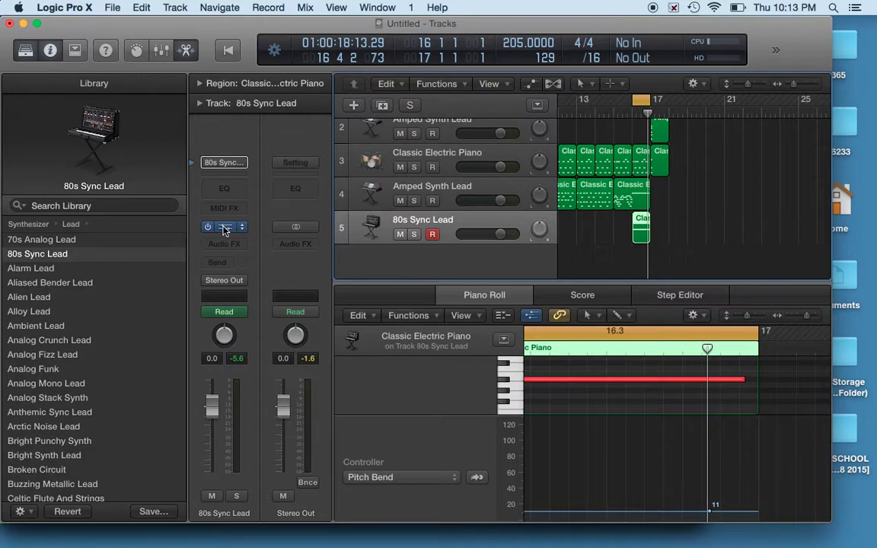
{"action": "left_click", "coordinate": [225, 227]}
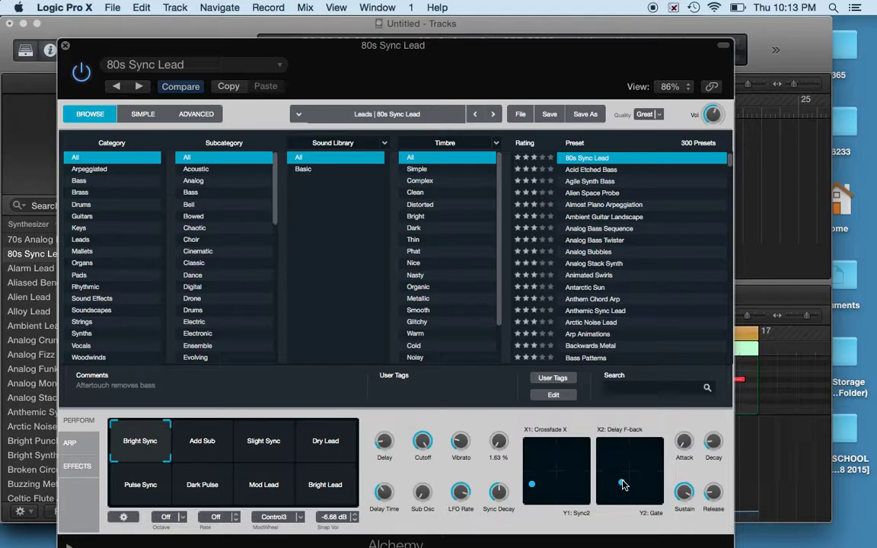
{"action": "left_click_drag", "start_coordinate": [611, 468], "coordinate": [605, 497]}
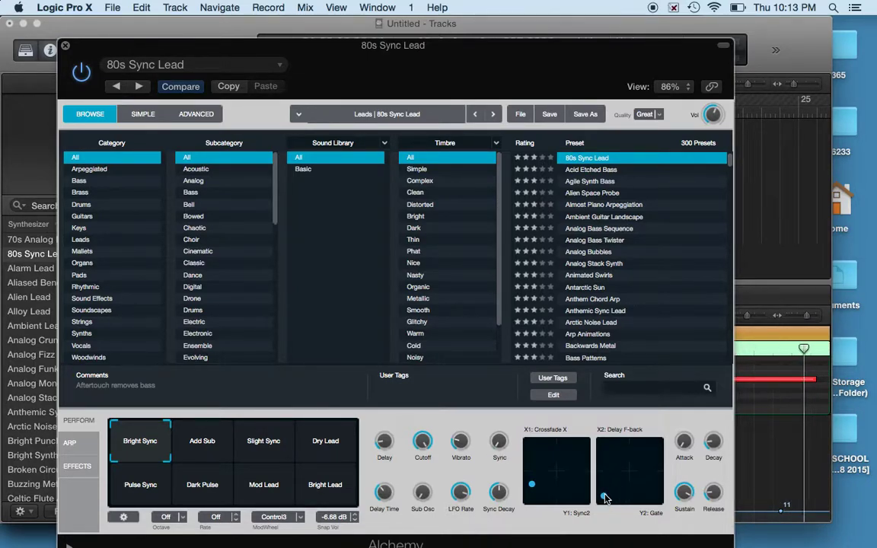
{"action": "left_click", "coordinate": [754, 450]}
{"action": "left_click", "coordinate": [66, 48]}
Play back the transition from bar 15 into bar 17 with the cycle off.
{"action": "key", "text": "space"}
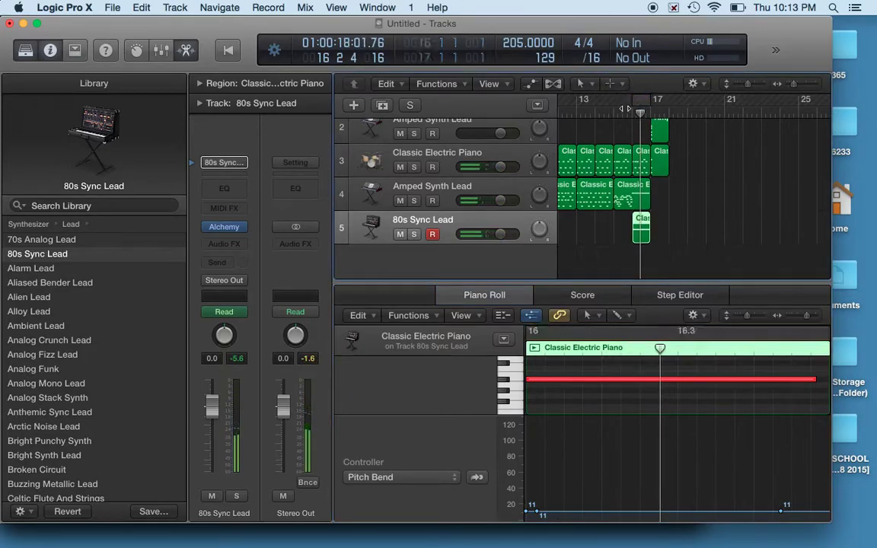
{"action": "double_click", "coordinate": [622, 111]}
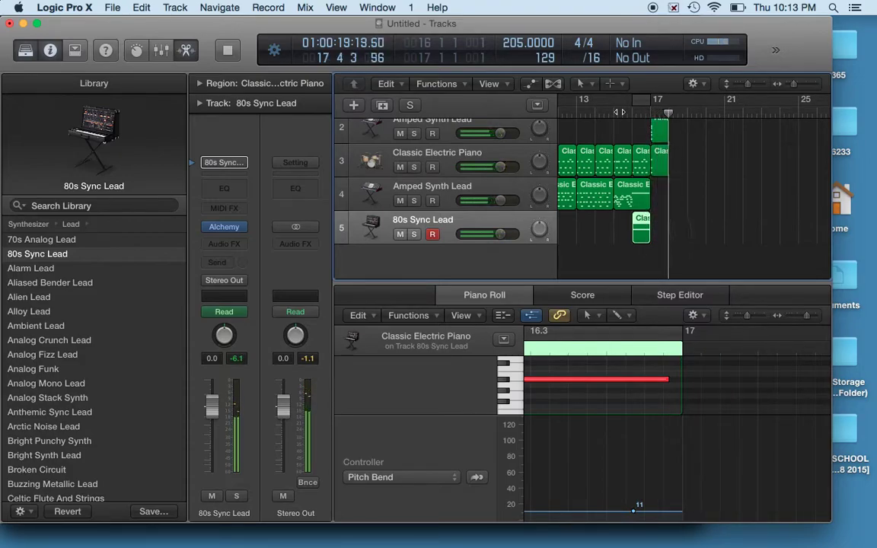
{"action": "key", "text": "space"}
Show the whole arrangement from bar 1 to bar 25 and hide the piano roll.
{"action": "scroll", "coordinate": [690, 149], "scroll_direction": "left", "scroll_amount": 3}
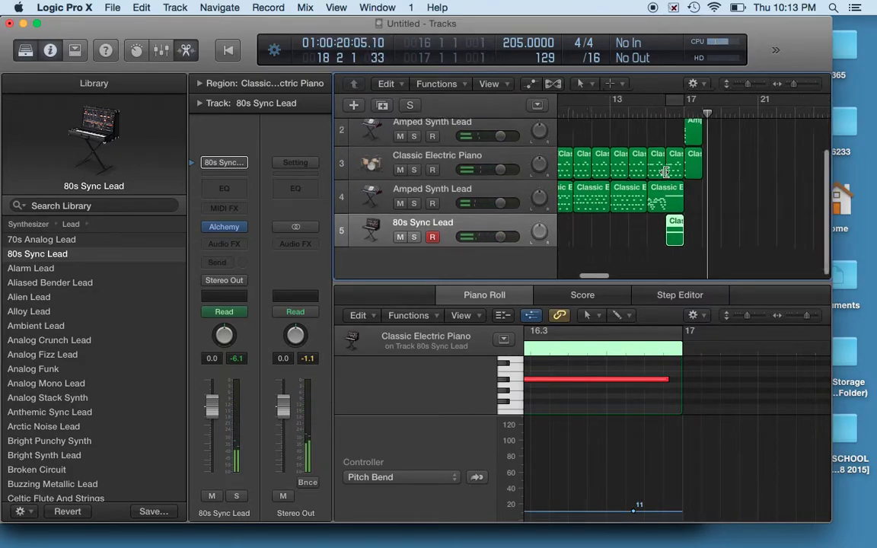
{"action": "scroll", "coordinate": [663, 173], "scroll_direction": "left", "scroll_amount": 5}
{"action": "scroll", "coordinate": [662, 172], "scroll_direction": "down", "scroll_amount": 3}
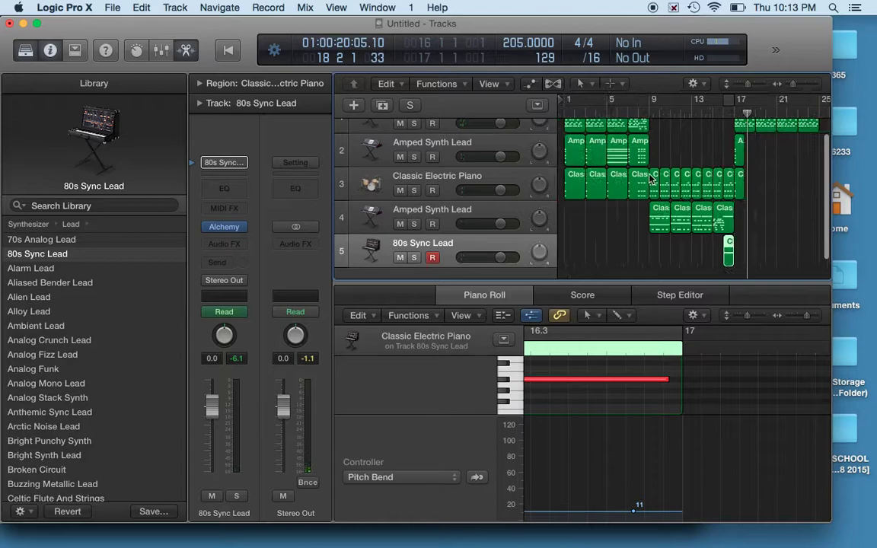
{"action": "key", "text": "e"}
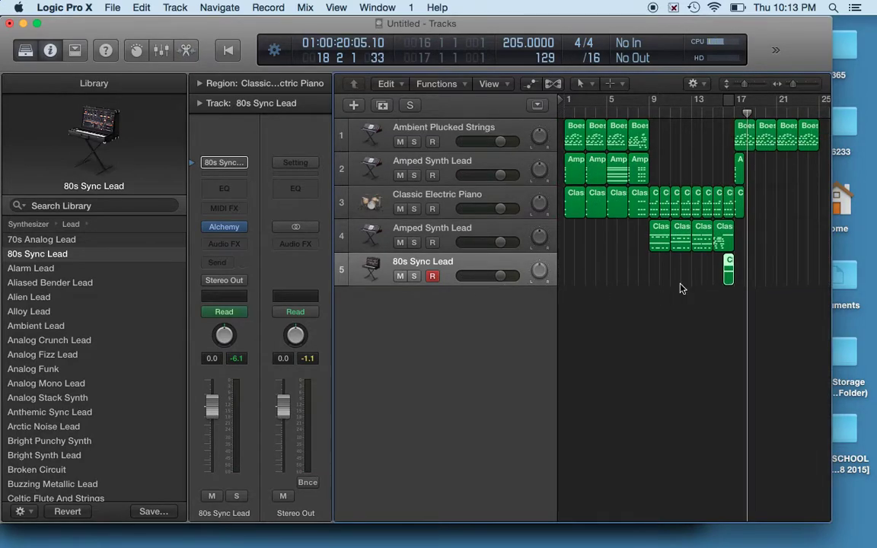
Hide the Library and the Inspector so the tracks area shows the full arrangement from bar 1.
{"action": "scroll", "coordinate": [681, 289], "scroll_direction": "right", "scroll_amount": 2}
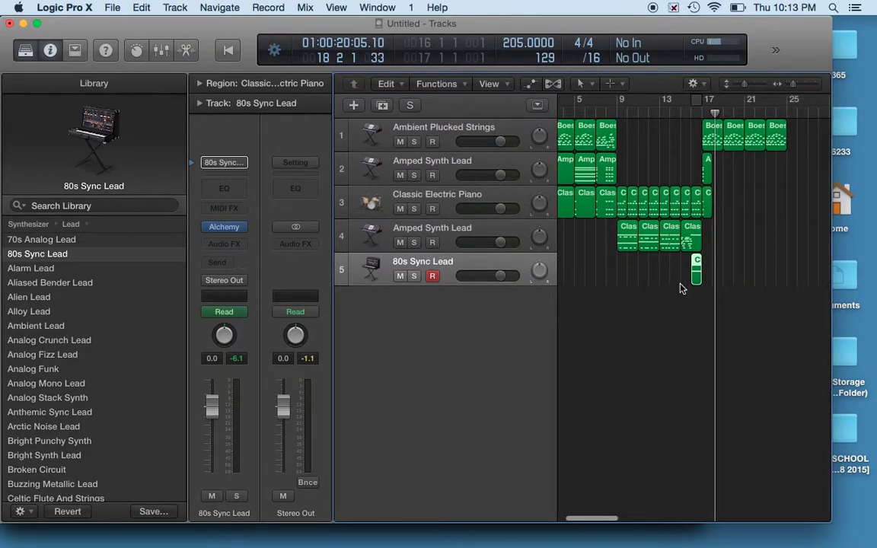
{"action": "left_click", "coordinate": [32, 52]}
{"action": "left_click", "coordinate": [45, 52]}
{"action": "scroll", "coordinate": [283, 114], "scroll_direction": "left", "scroll_amount": 3}
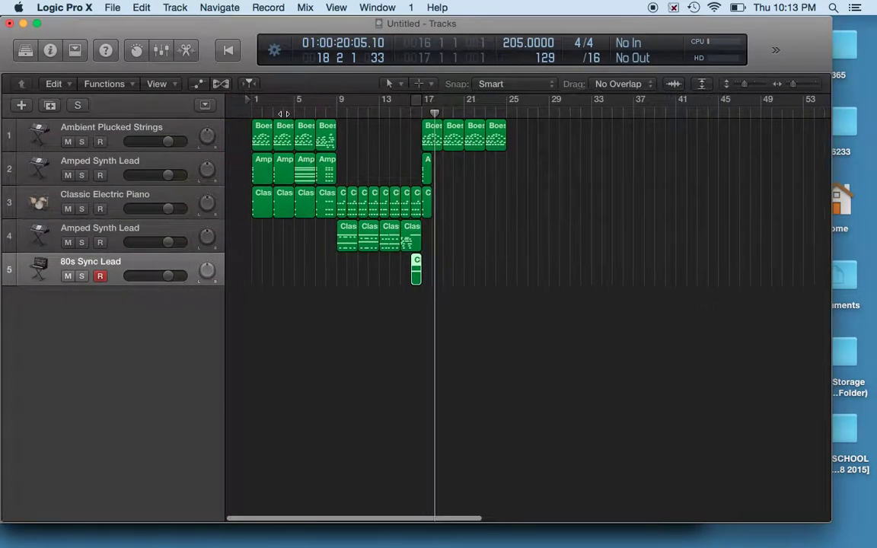
Play back the arrangement from bar 1 and turn the computer's sound volume down.
{"action": "left_click", "coordinate": [233, 111]}
{"action": "key", "text": "space"}
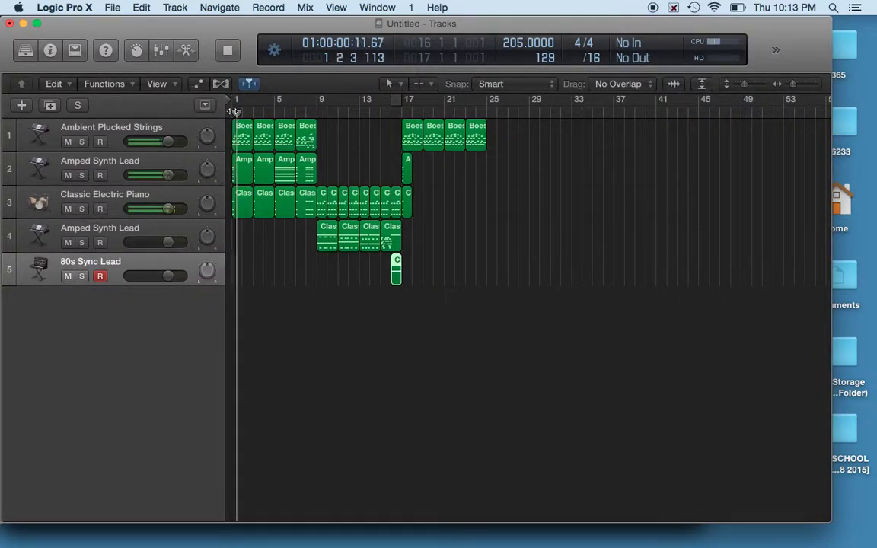
{"action": "key", "text": "XF86AudioLowerVolume"}
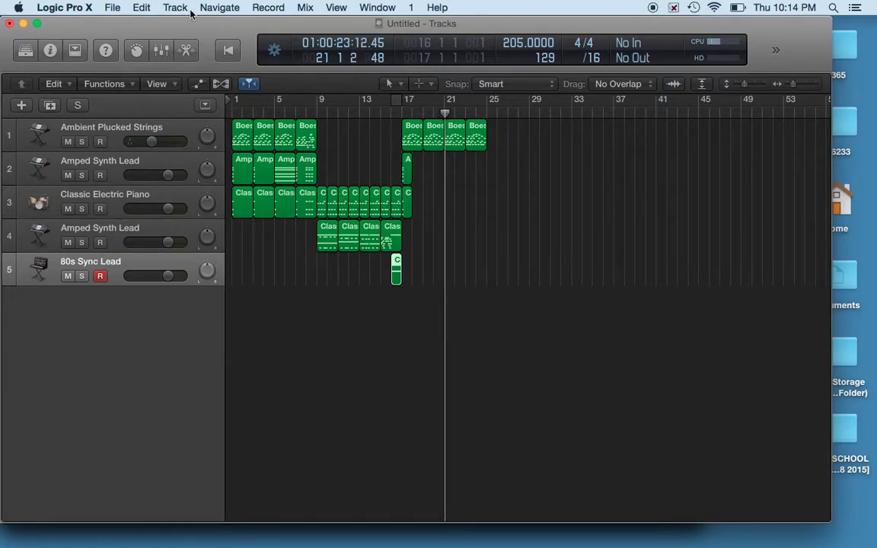
Start saving the project under the name "Through The Fire And Flames", checking the title against the DragonForce YouTube video in Chrome.
{"action": "left_click", "coordinate": [111, 7]}
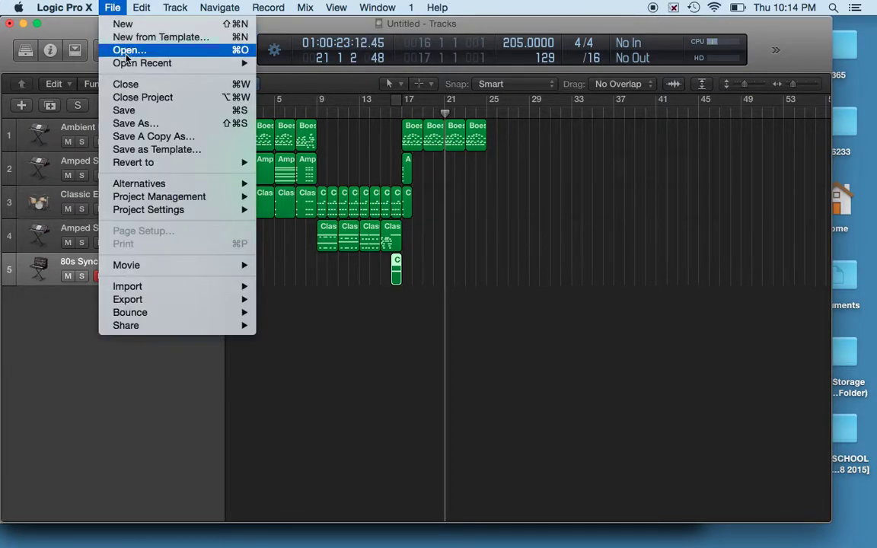
{"action": "left_click", "coordinate": [126, 124]}
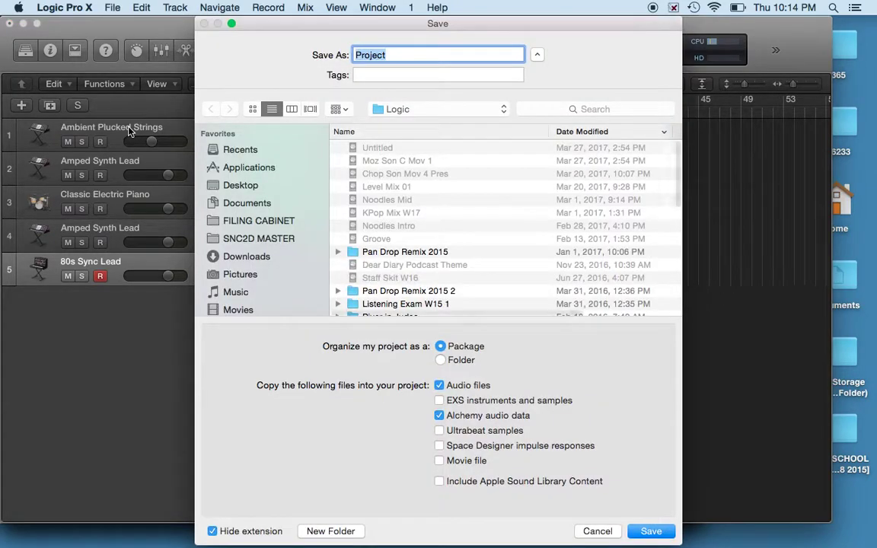
{"action": "type", "text": "Throug"}
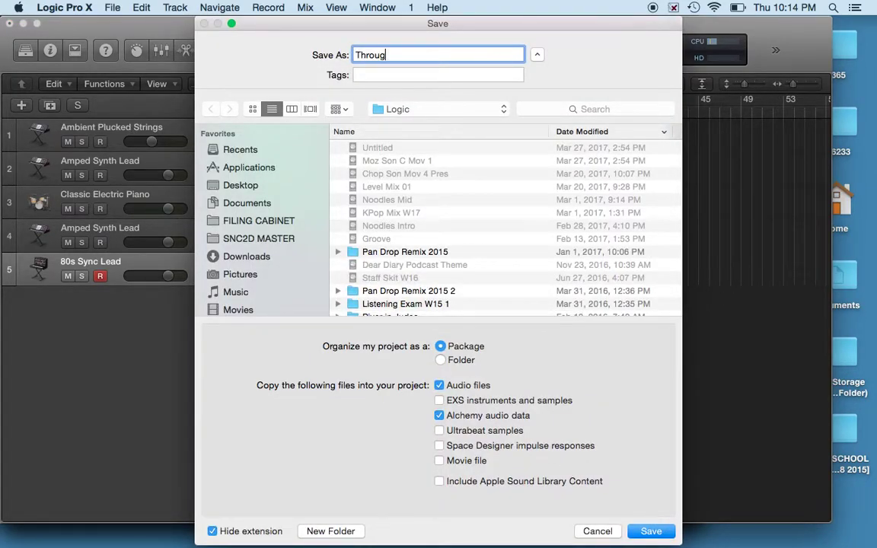
{"action": "type", "text": "h The Fire And"}
{"action": "key", "text": "super+Tab"}
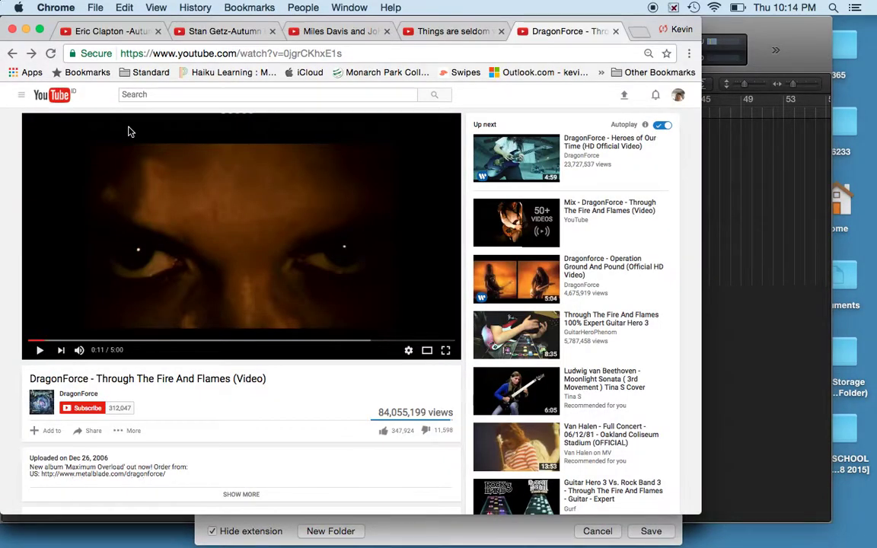
{"action": "key", "text": "super+Tab"}
{"action": "type", "text": "Flames"}
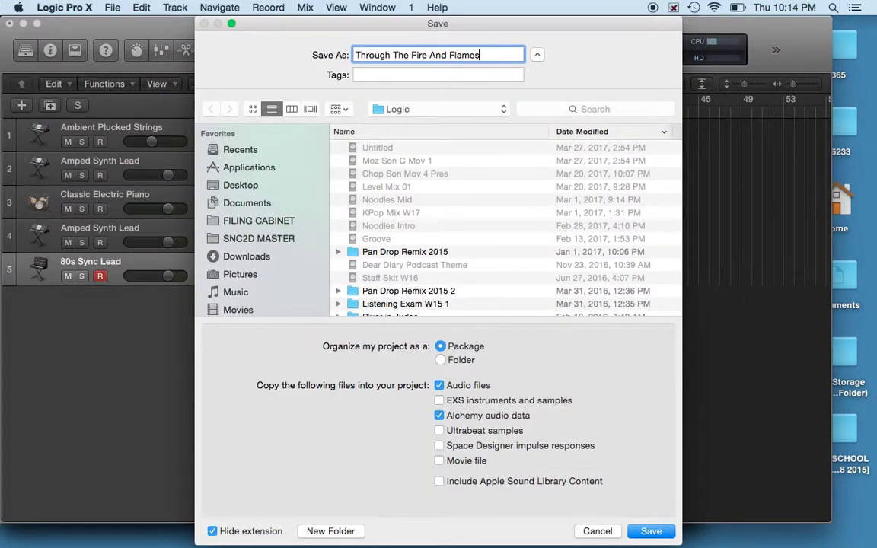
Extend the project name to "Through The Fire And Flames (Intro) W17" and save it as a package in the Logic folder.
{"action": "type", "text": " (Opening)"}
{"action": "key", "text": "Left"}
{"action": "key", "text": "alt+shift+Left"}
{"action": "type", "text": "INt"}
{"action": "key", "text": "BackSpace"}
{"action": "key", "text": "BackSpace"}
{"action": "type", "text": "ntro) W17"}
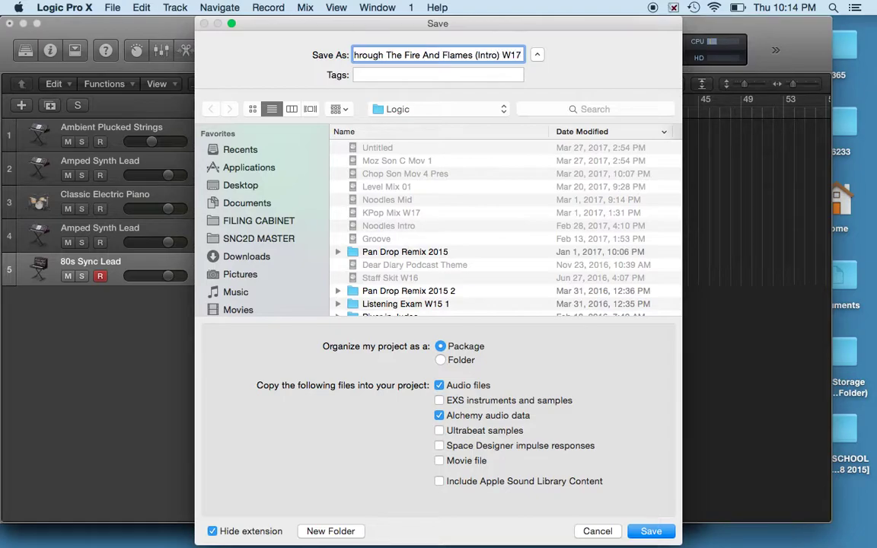
{"action": "key", "text": "Return"}
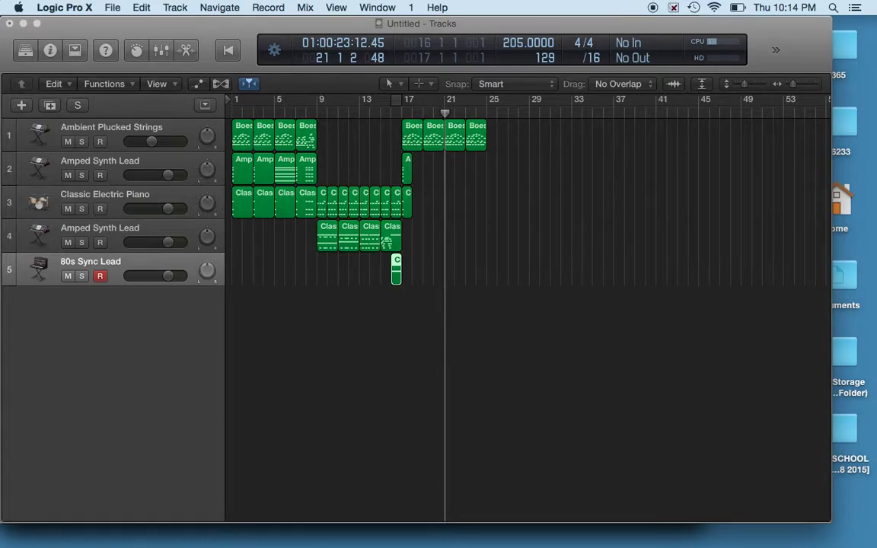